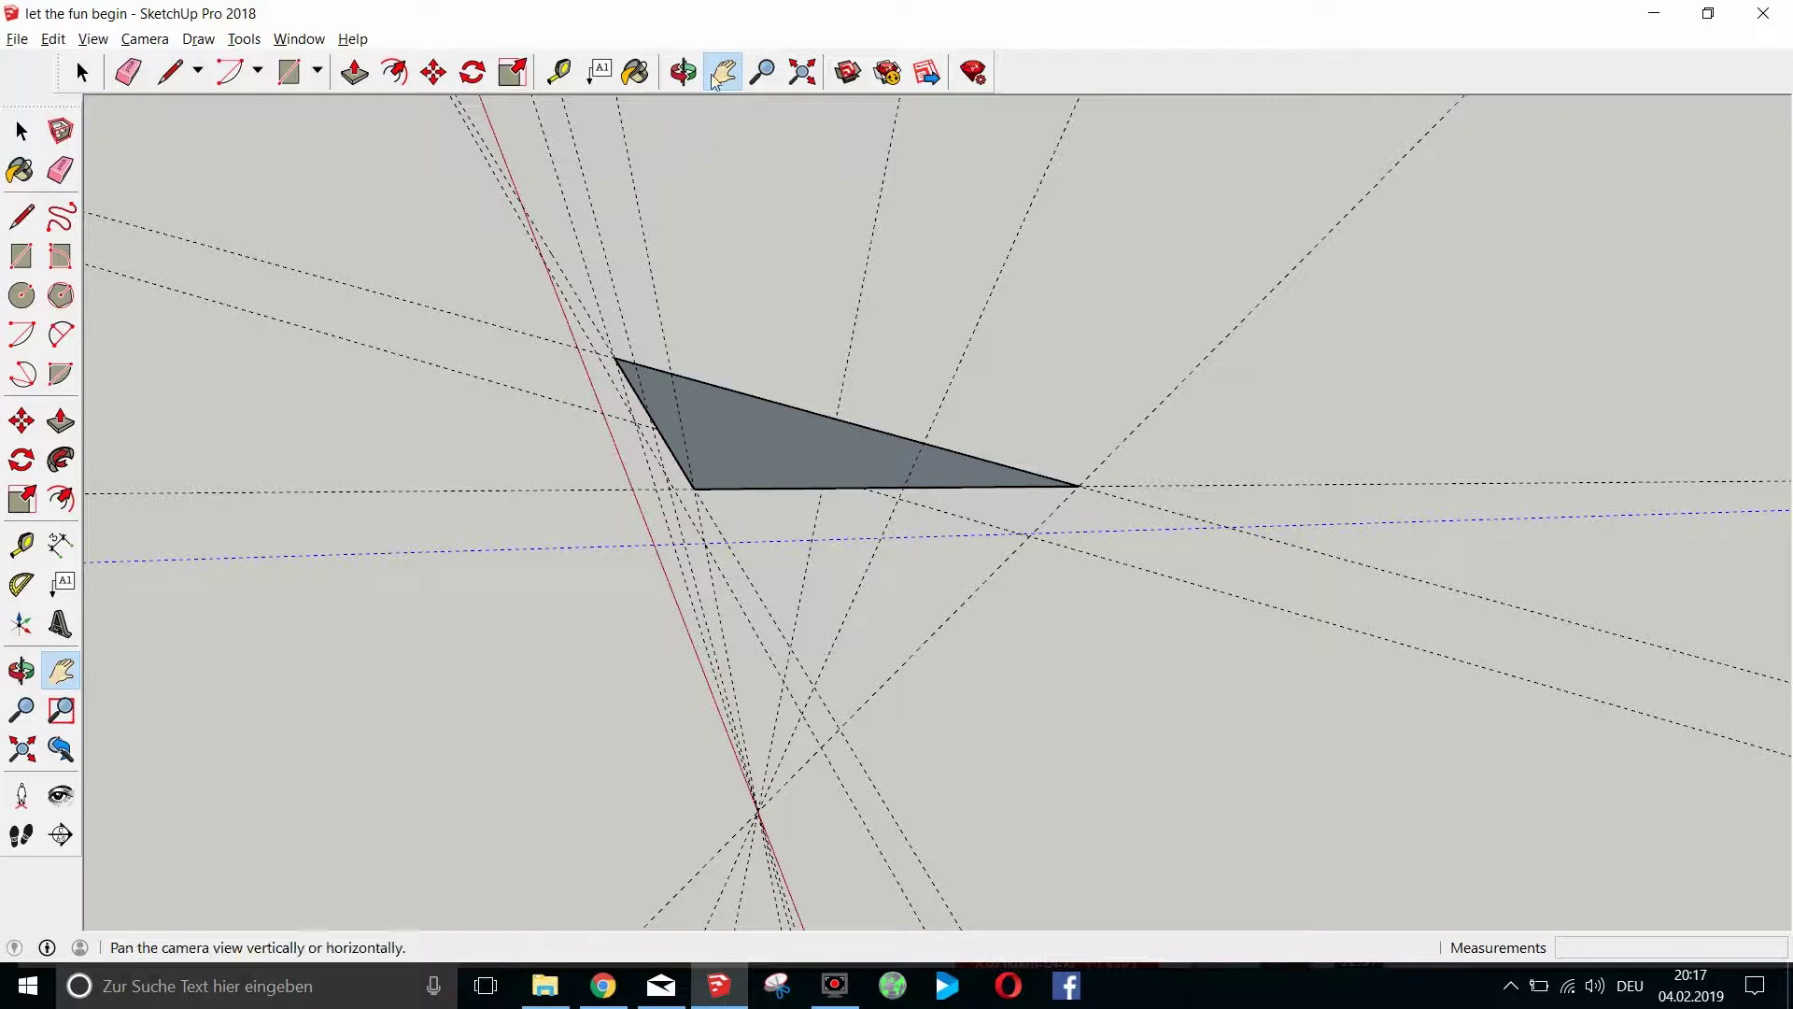
Examine the grouped triangular face and the construction guides running through its corners.
click(683, 71)
drag(766, 367, 565, 276)
drag(1065, 329, 1107, 514)
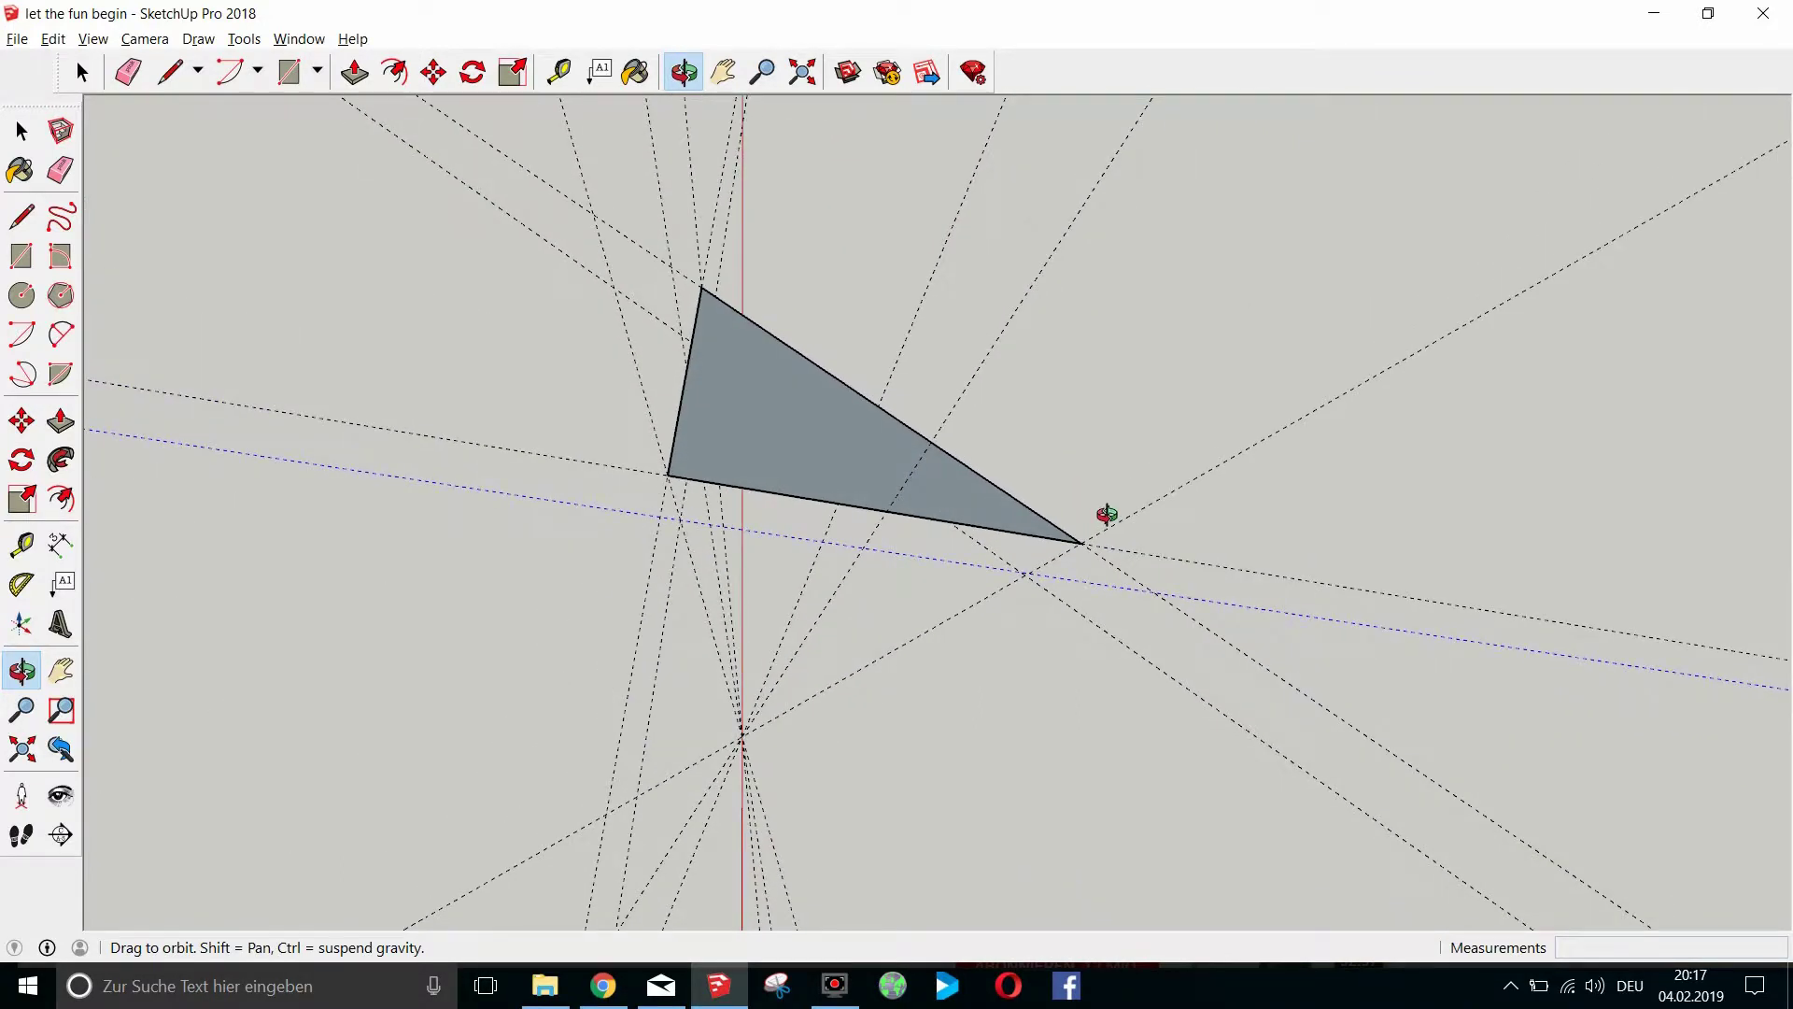
click(81, 72)
click(407, 338)
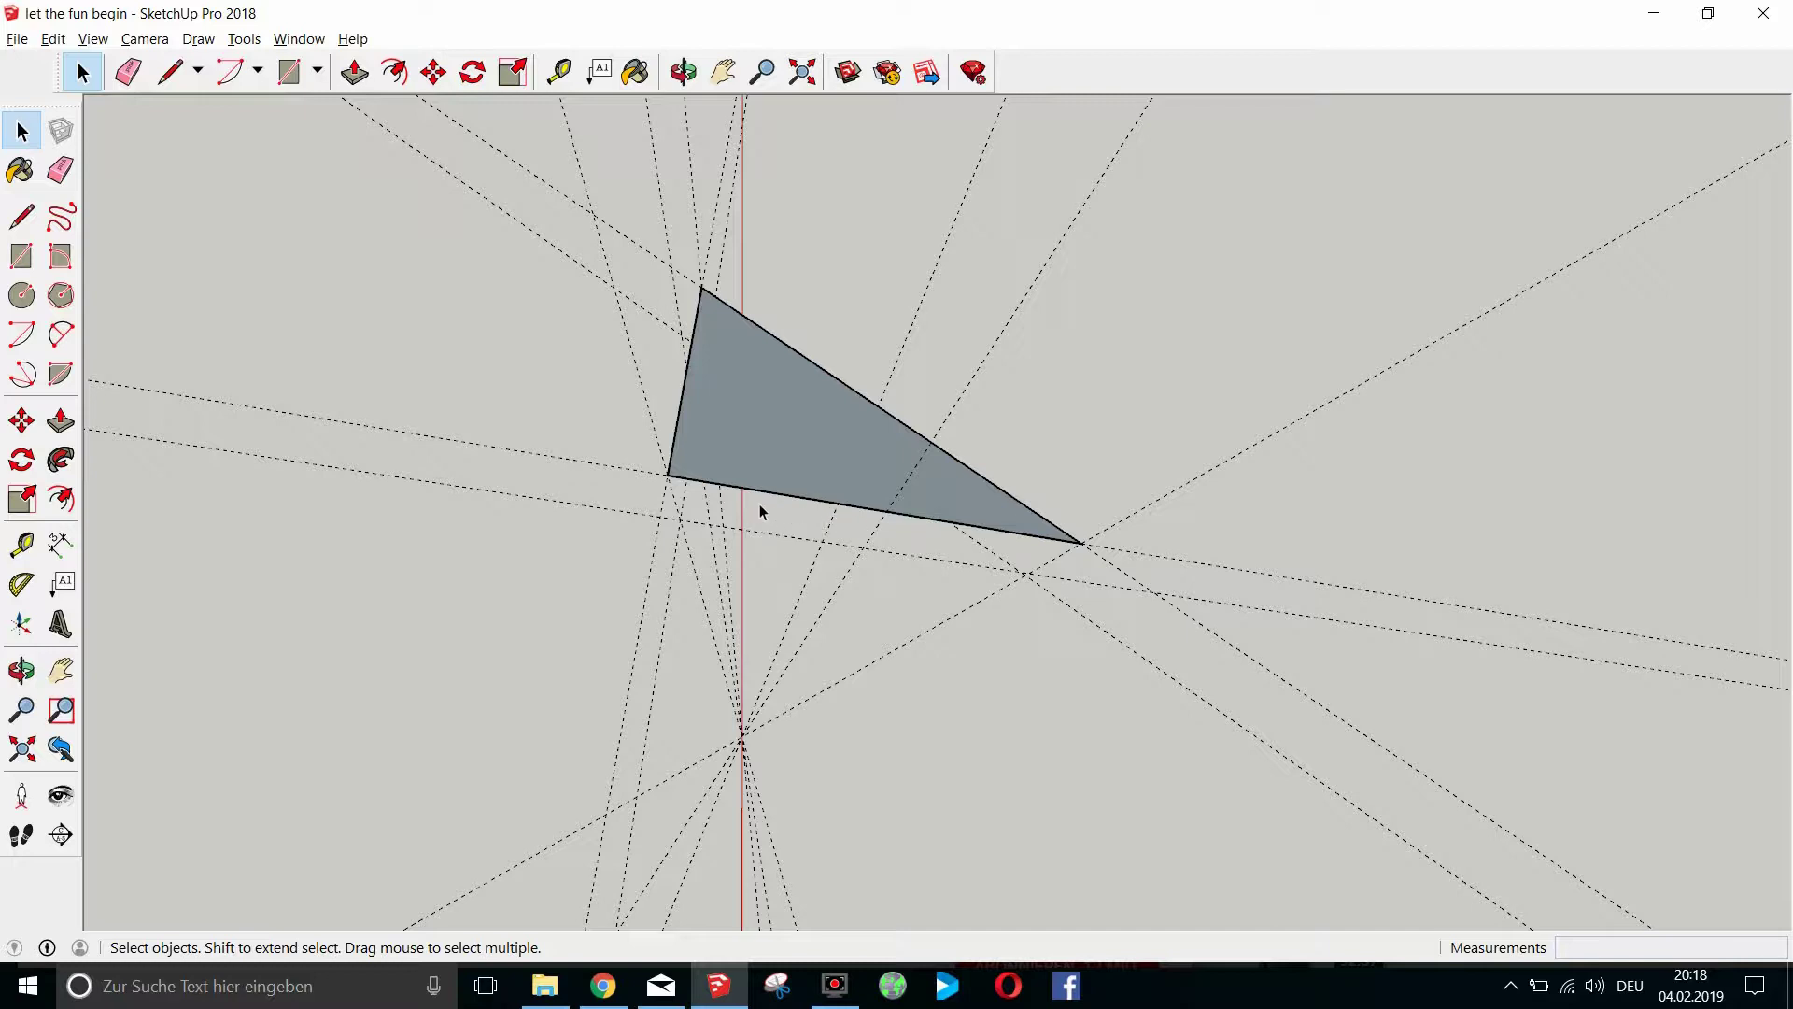
right_click(833, 505)
click(1481, 449)
click(837, 437)
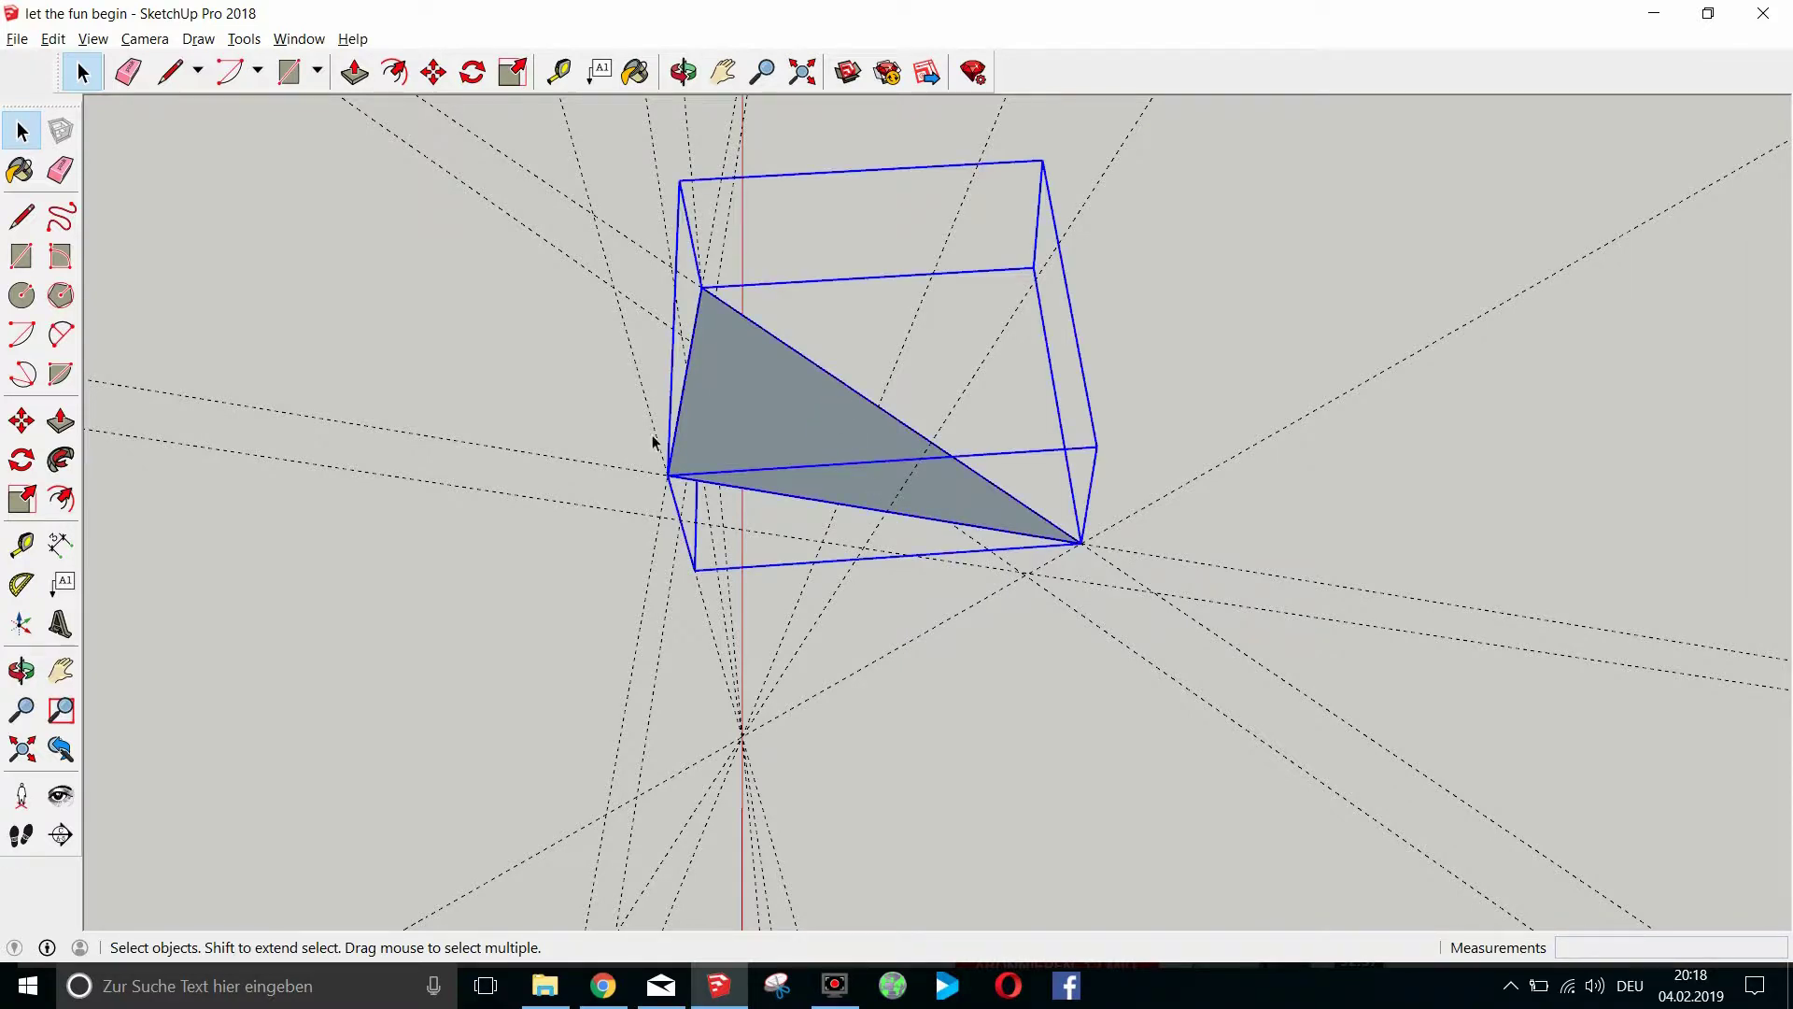
click(492, 430)
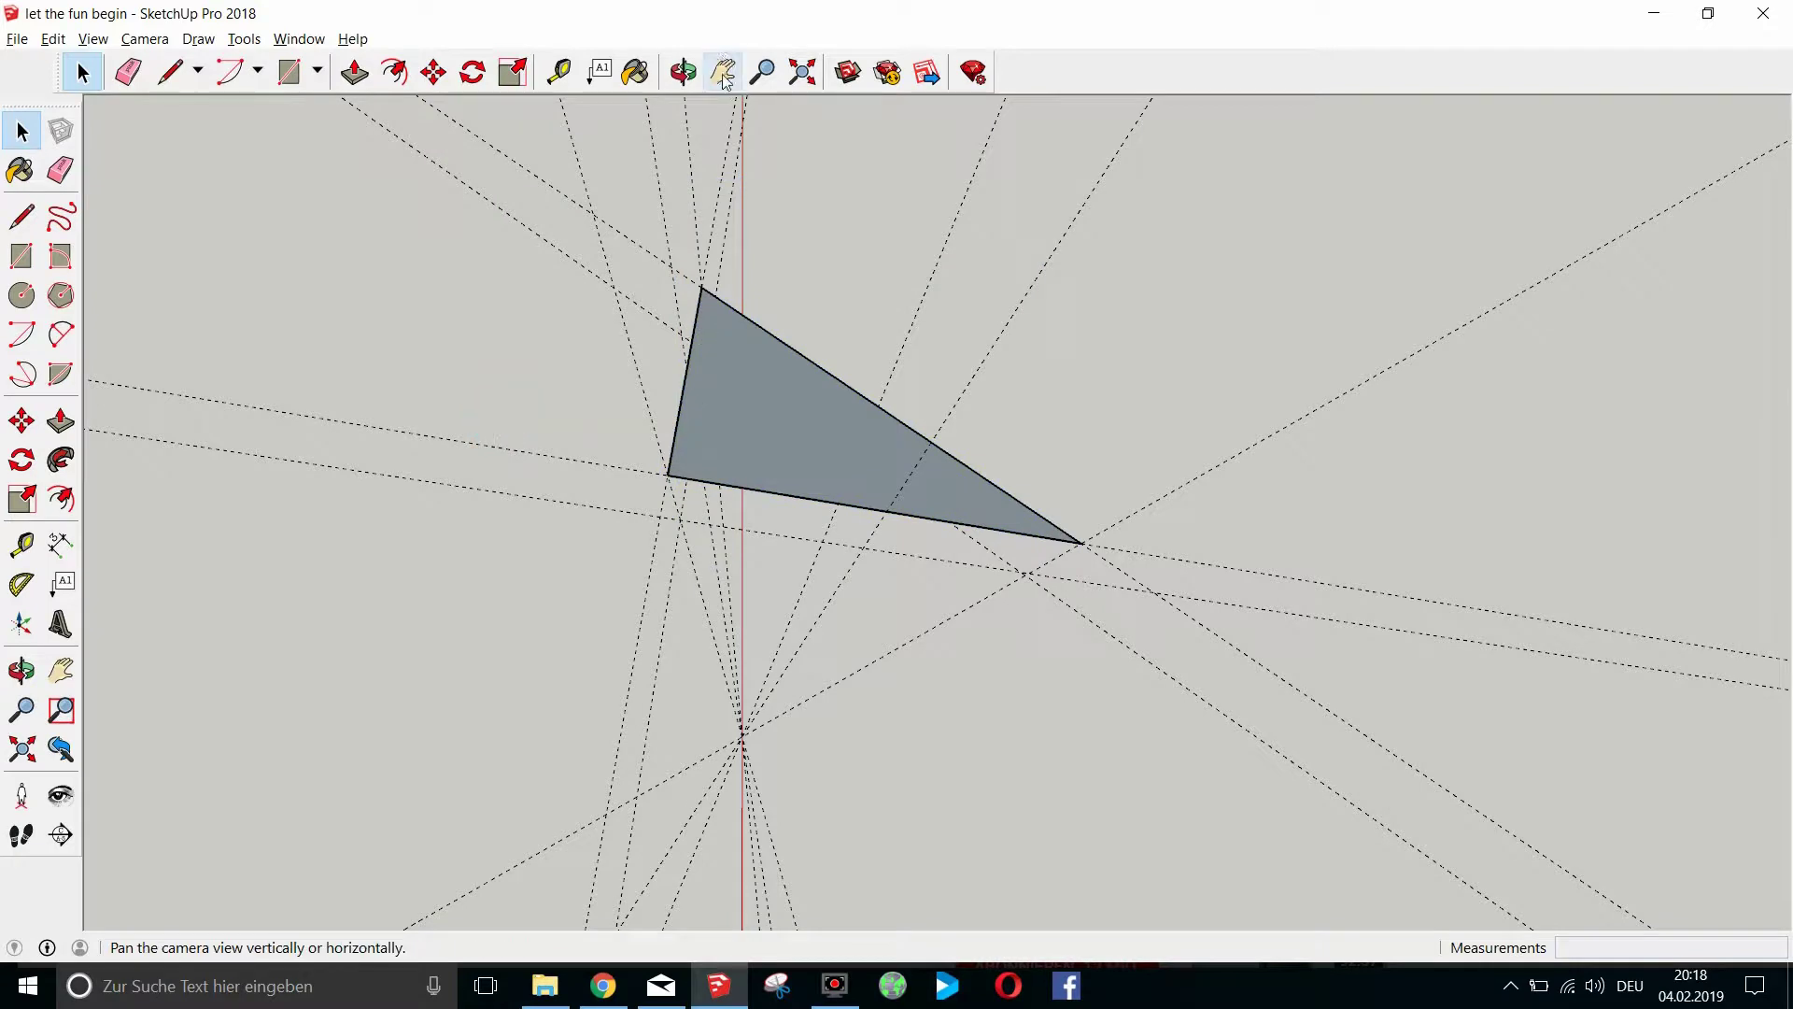
Draw a triangle with the Line tool between the two ends of the dark face's front edge and the guide intersection below.
click(683, 72)
drag(888, 404, 844, 379)
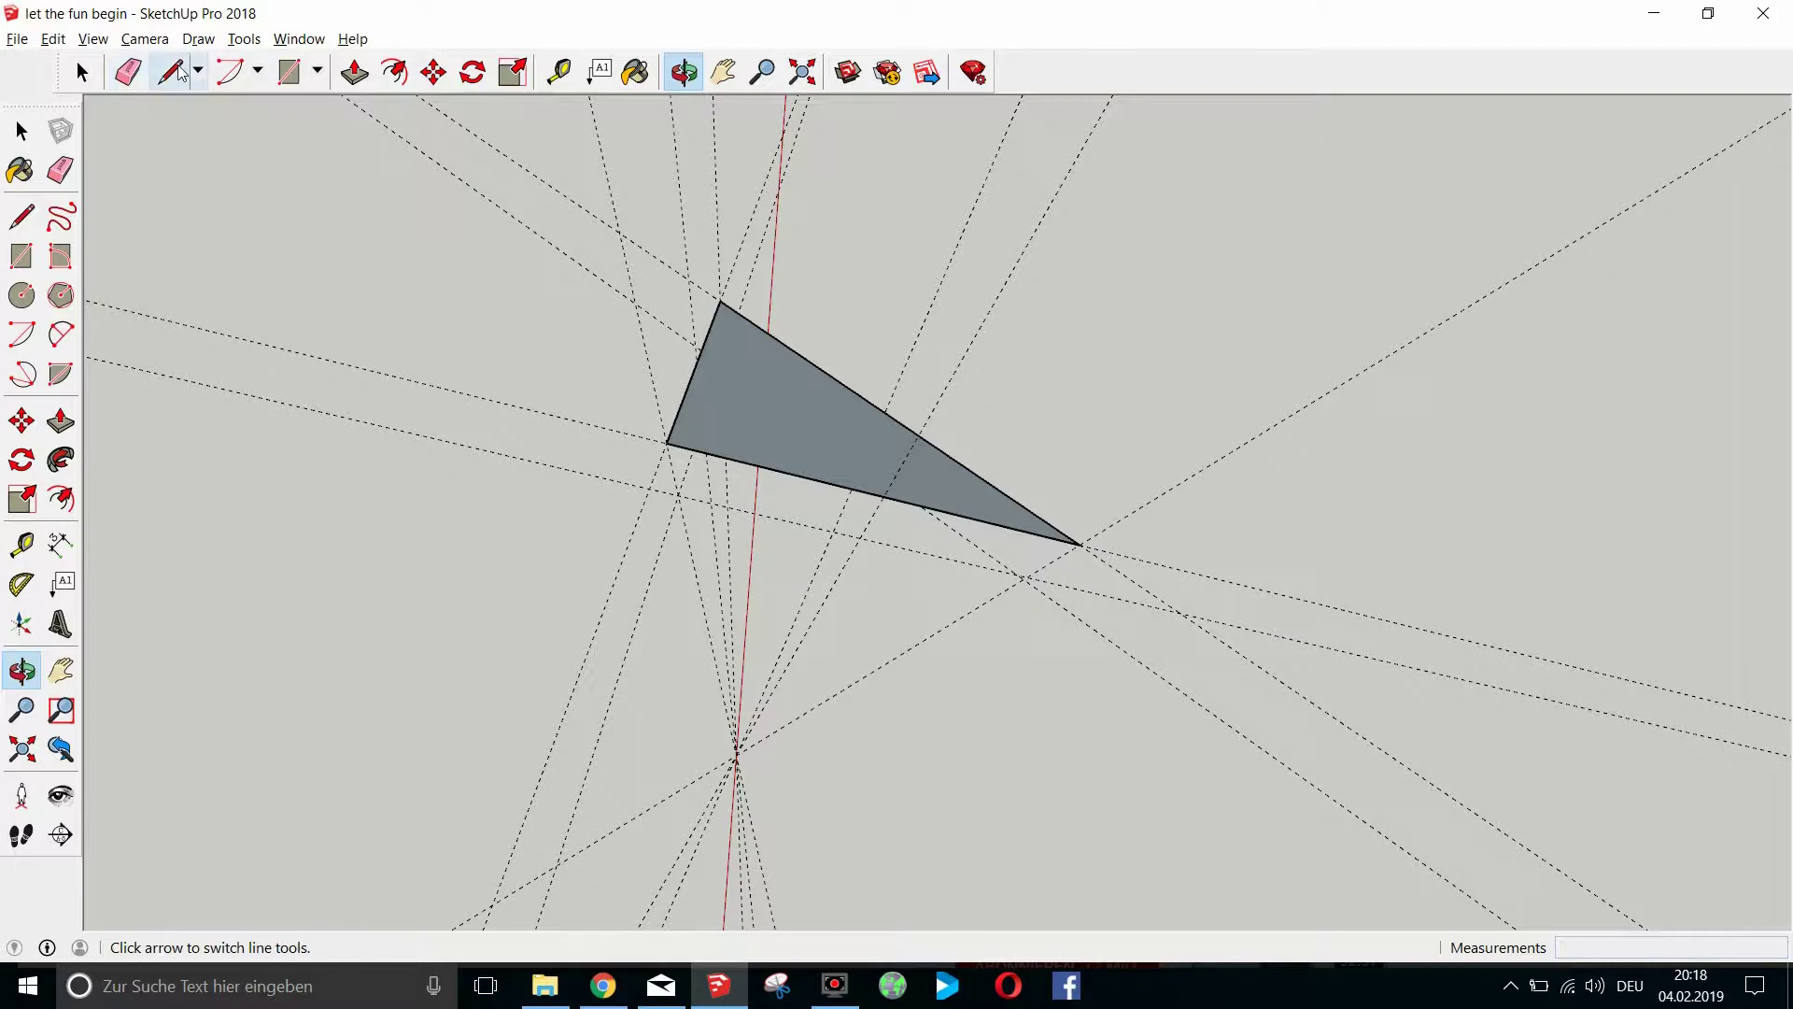
drag(849, 424, 820, 403)
key(space)
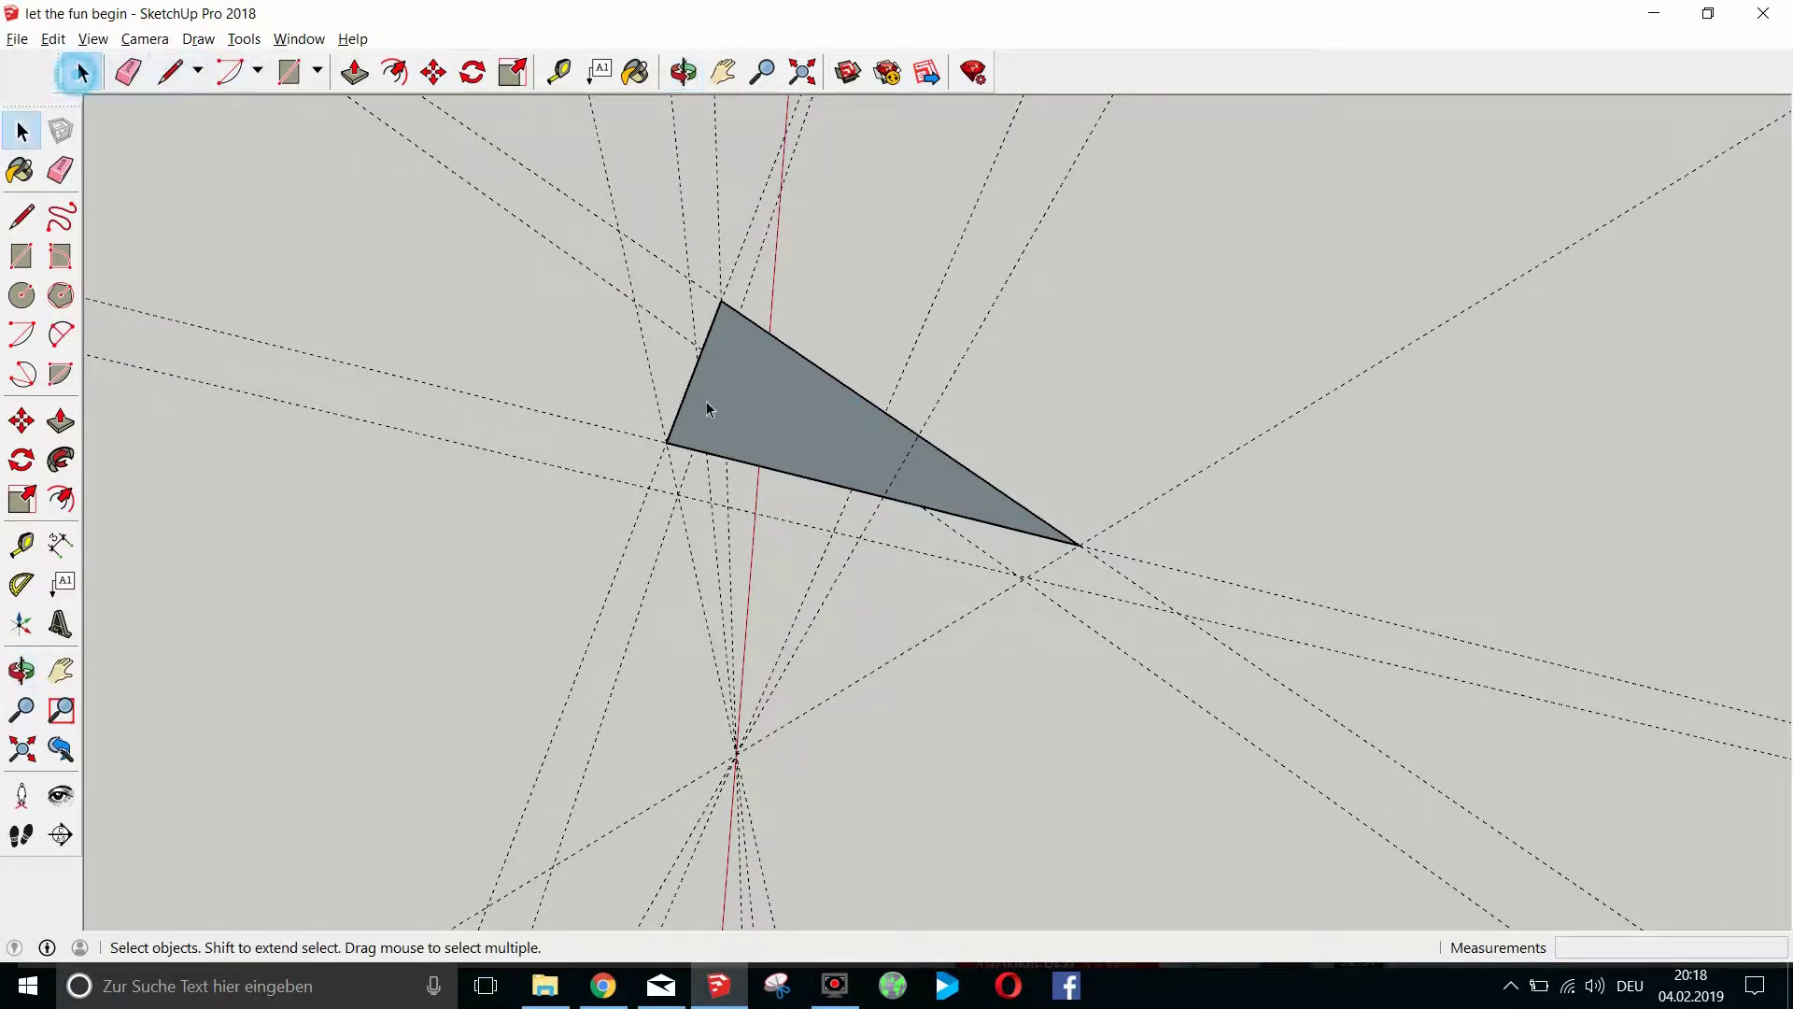
click(918, 489)
click(417, 304)
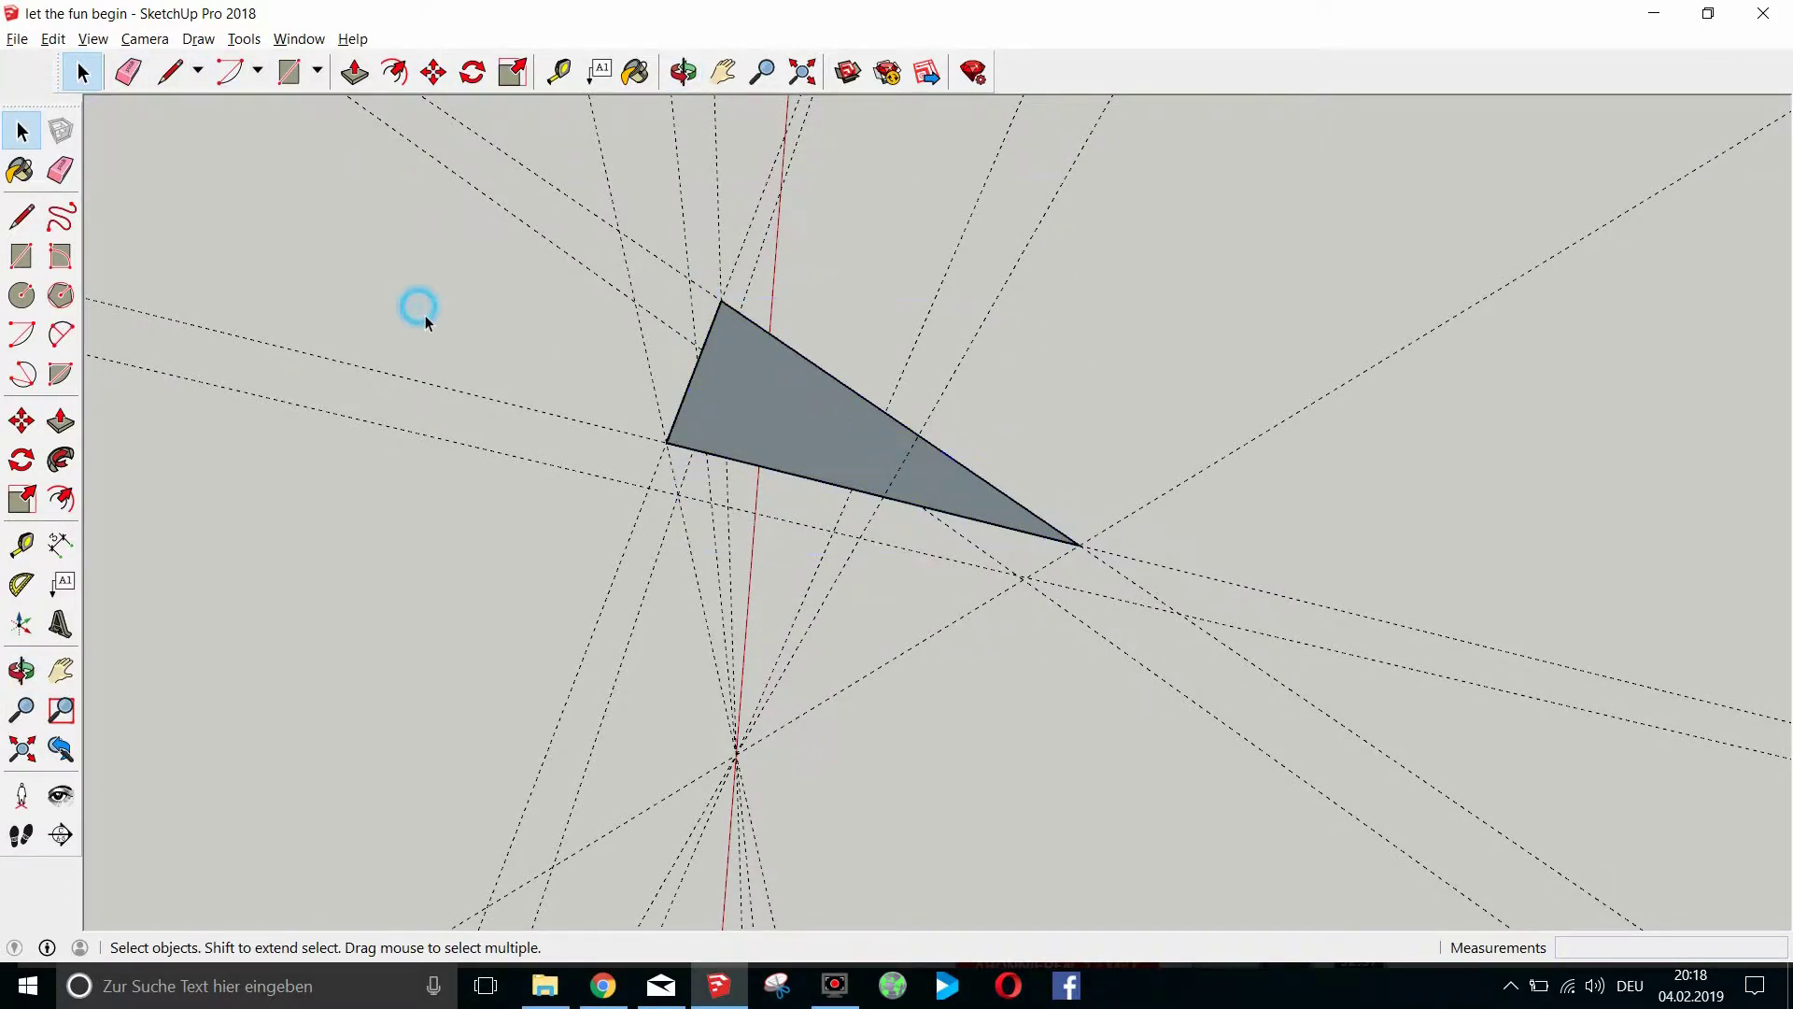
click(170, 72)
click(666, 442)
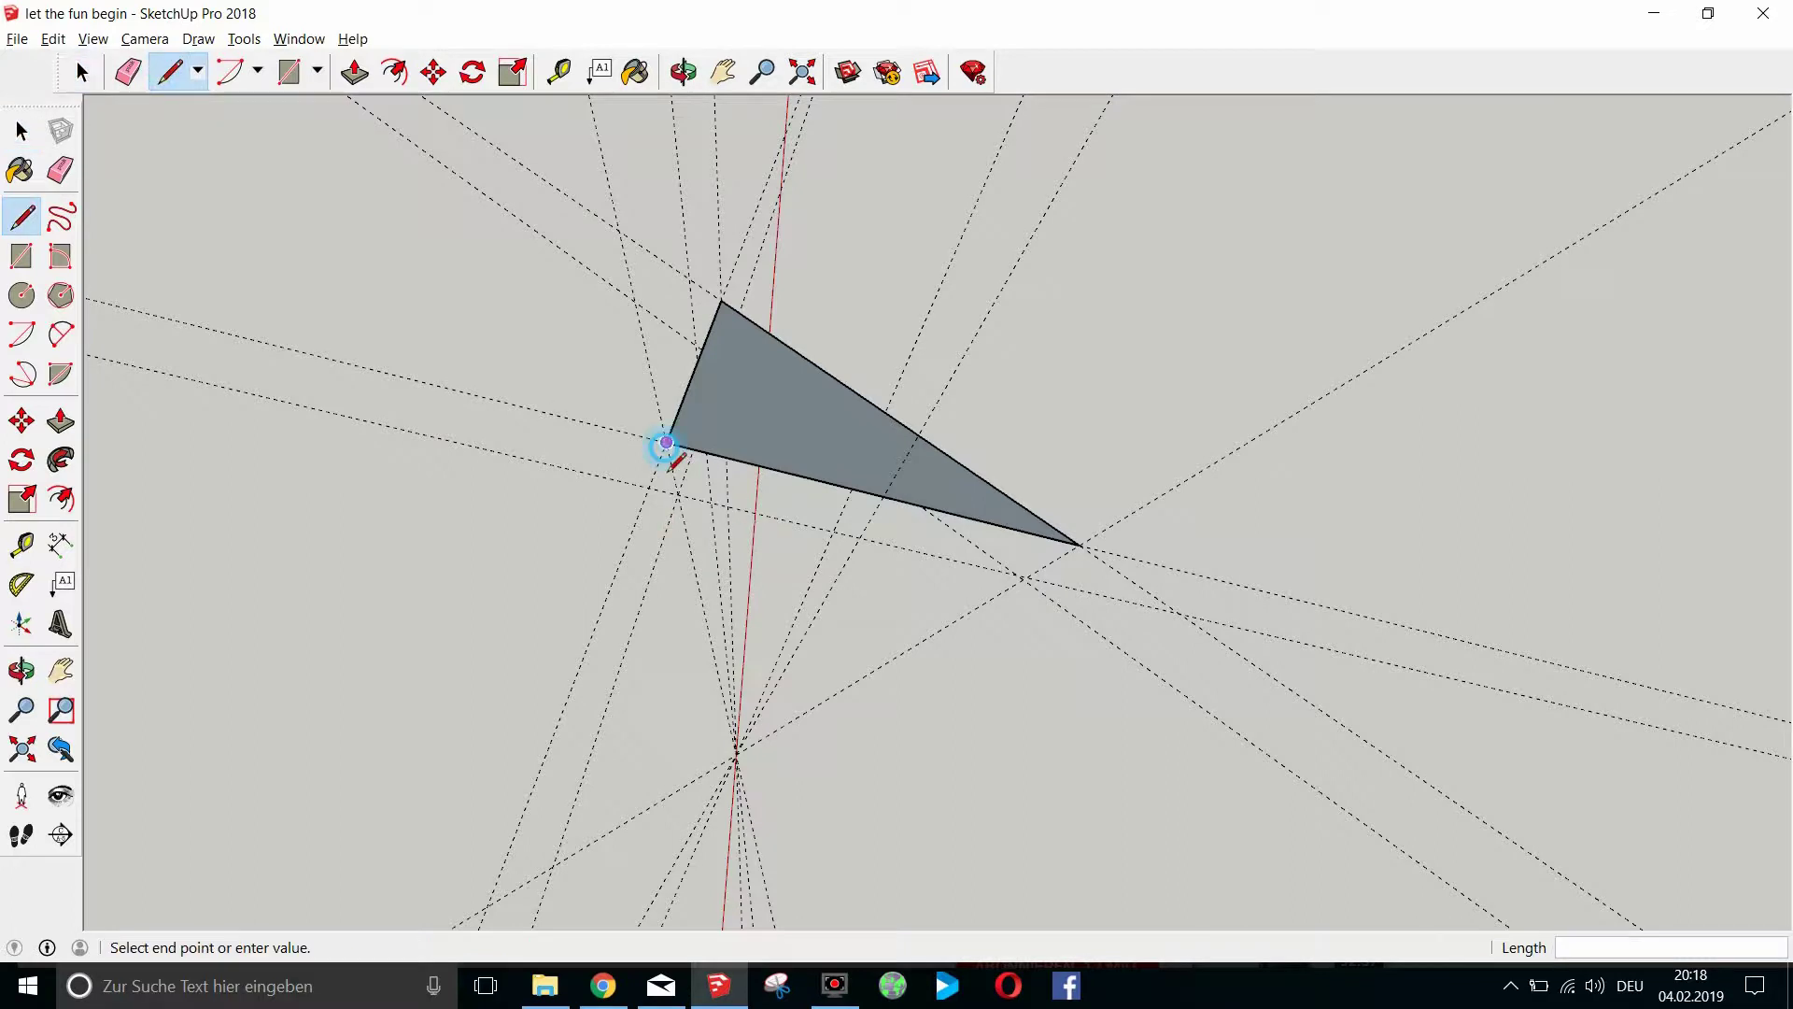
click(737, 753)
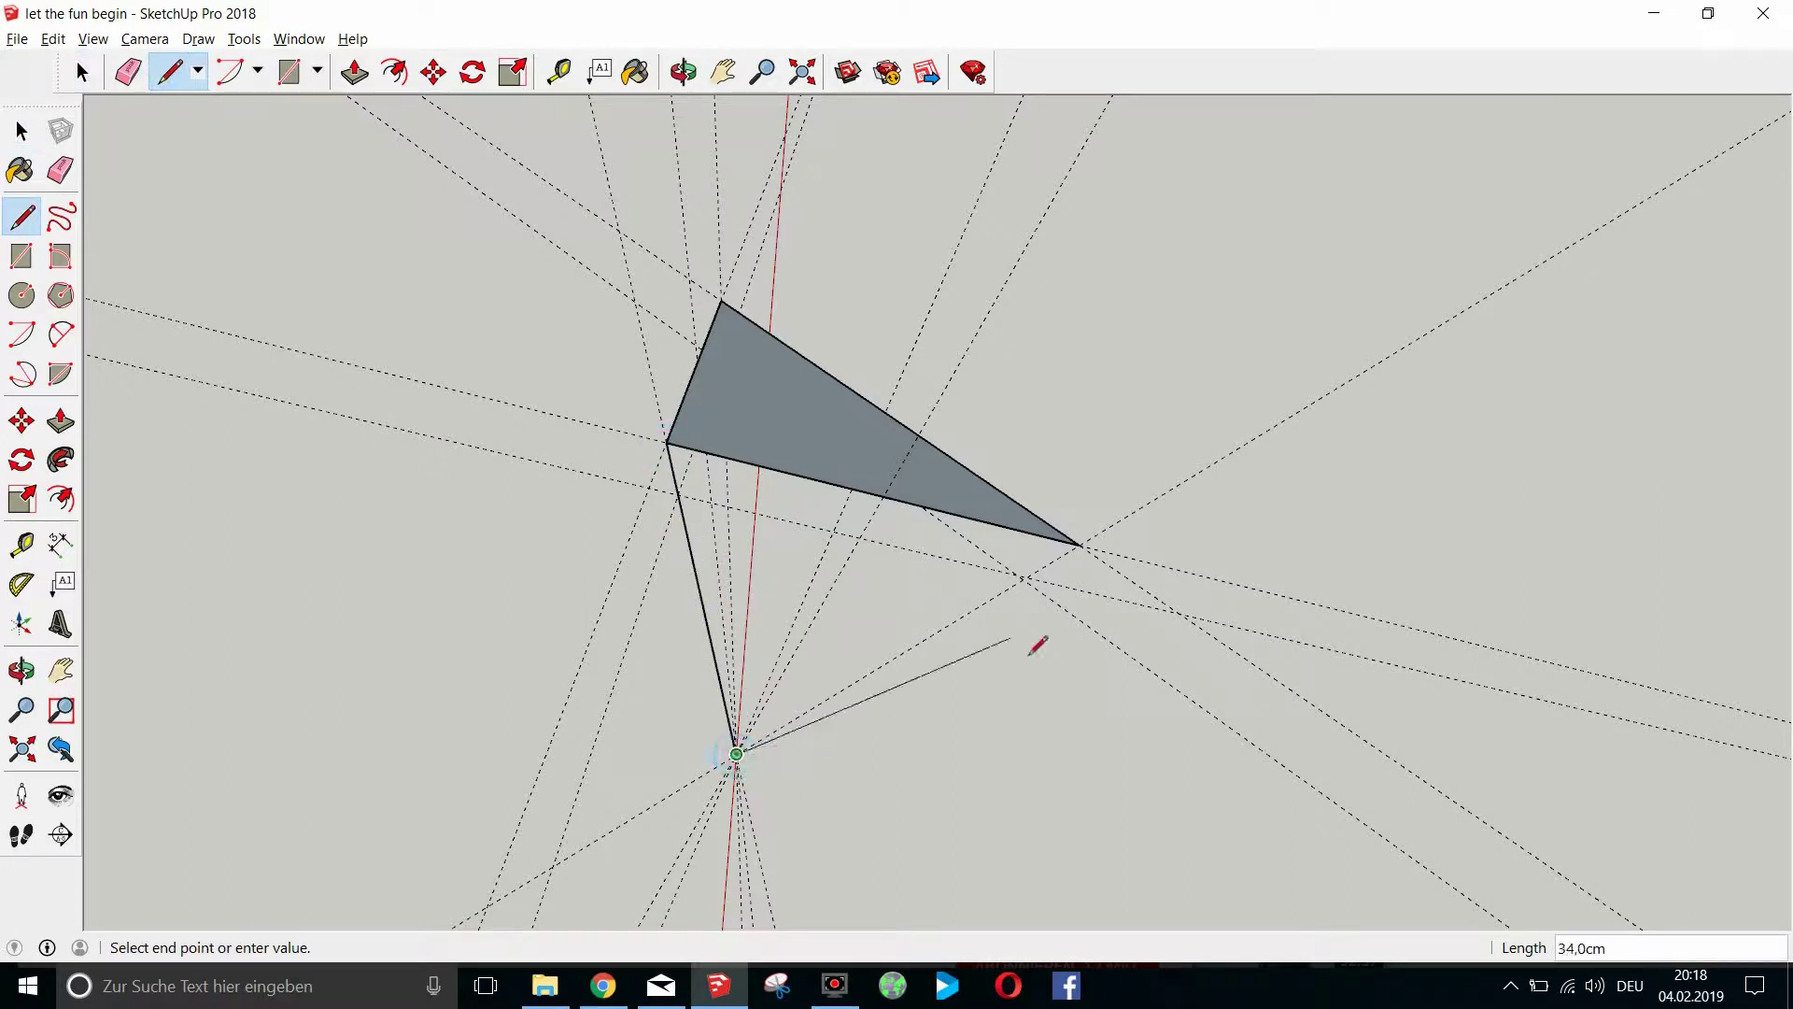
click(1079, 545)
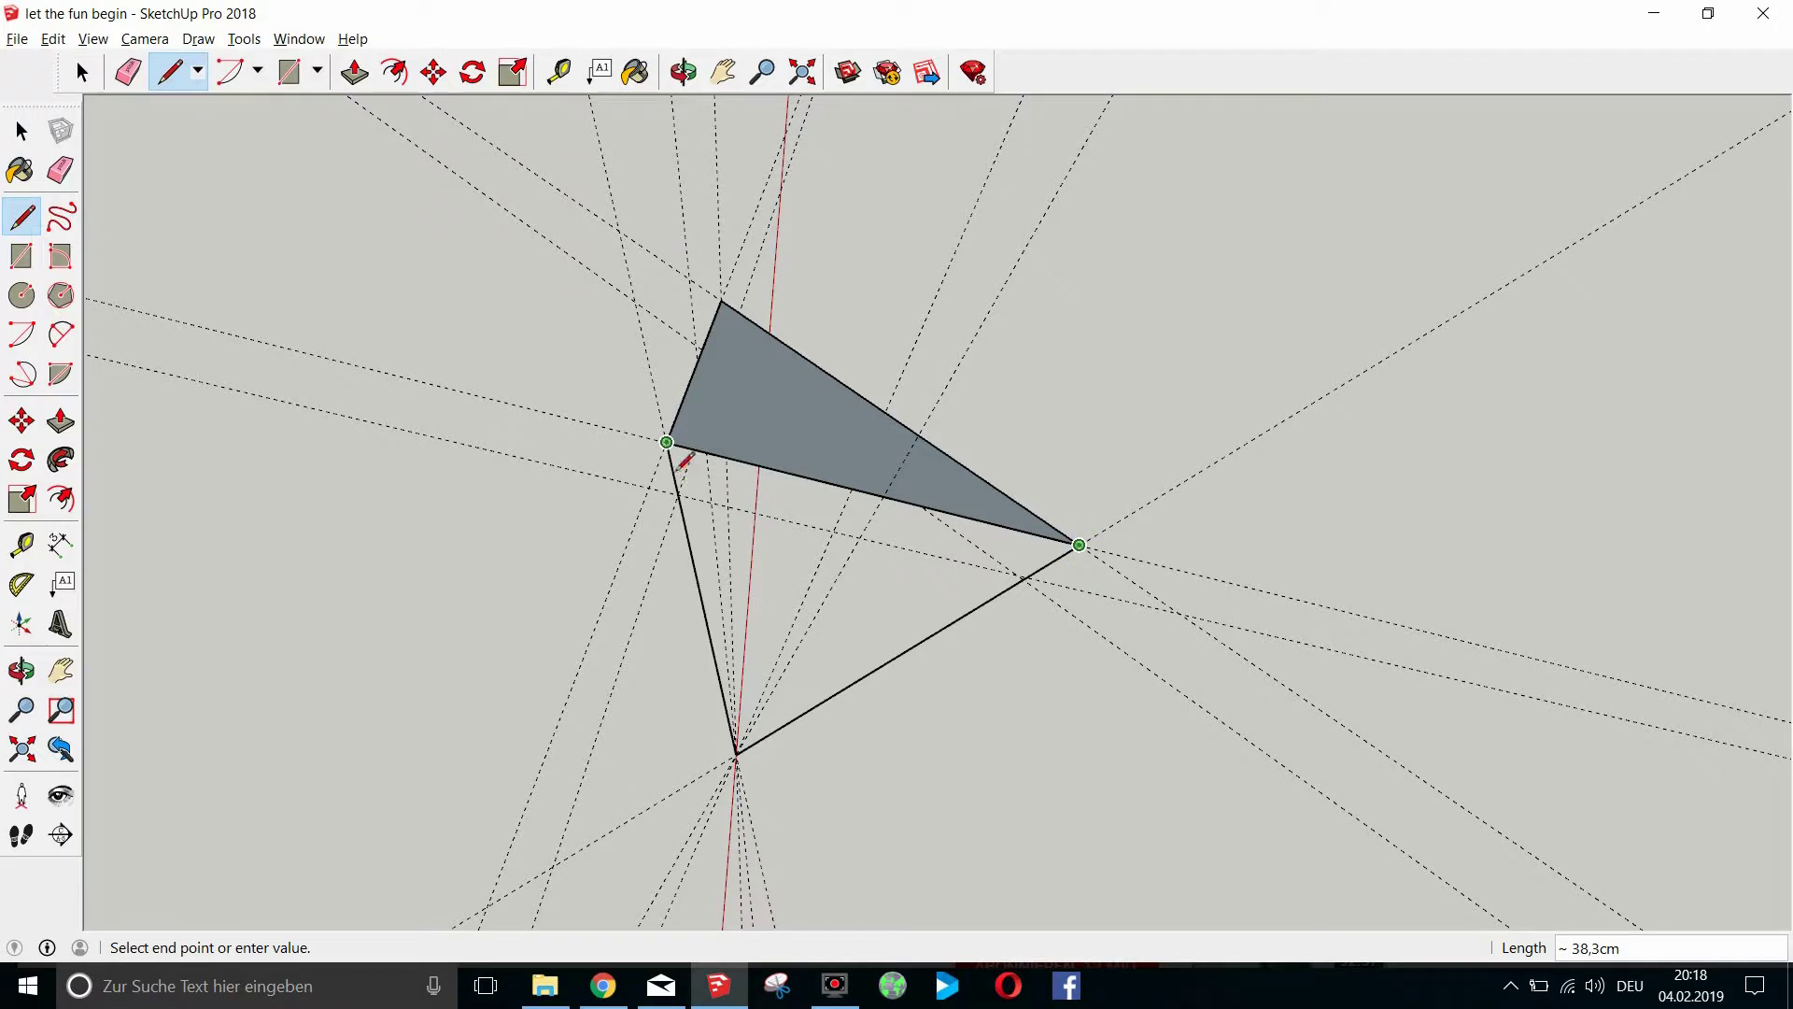
click(666, 442)
Make a group from the new triangular face and its edges.
click(83, 72)
click(865, 585)
right_click(768, 588)
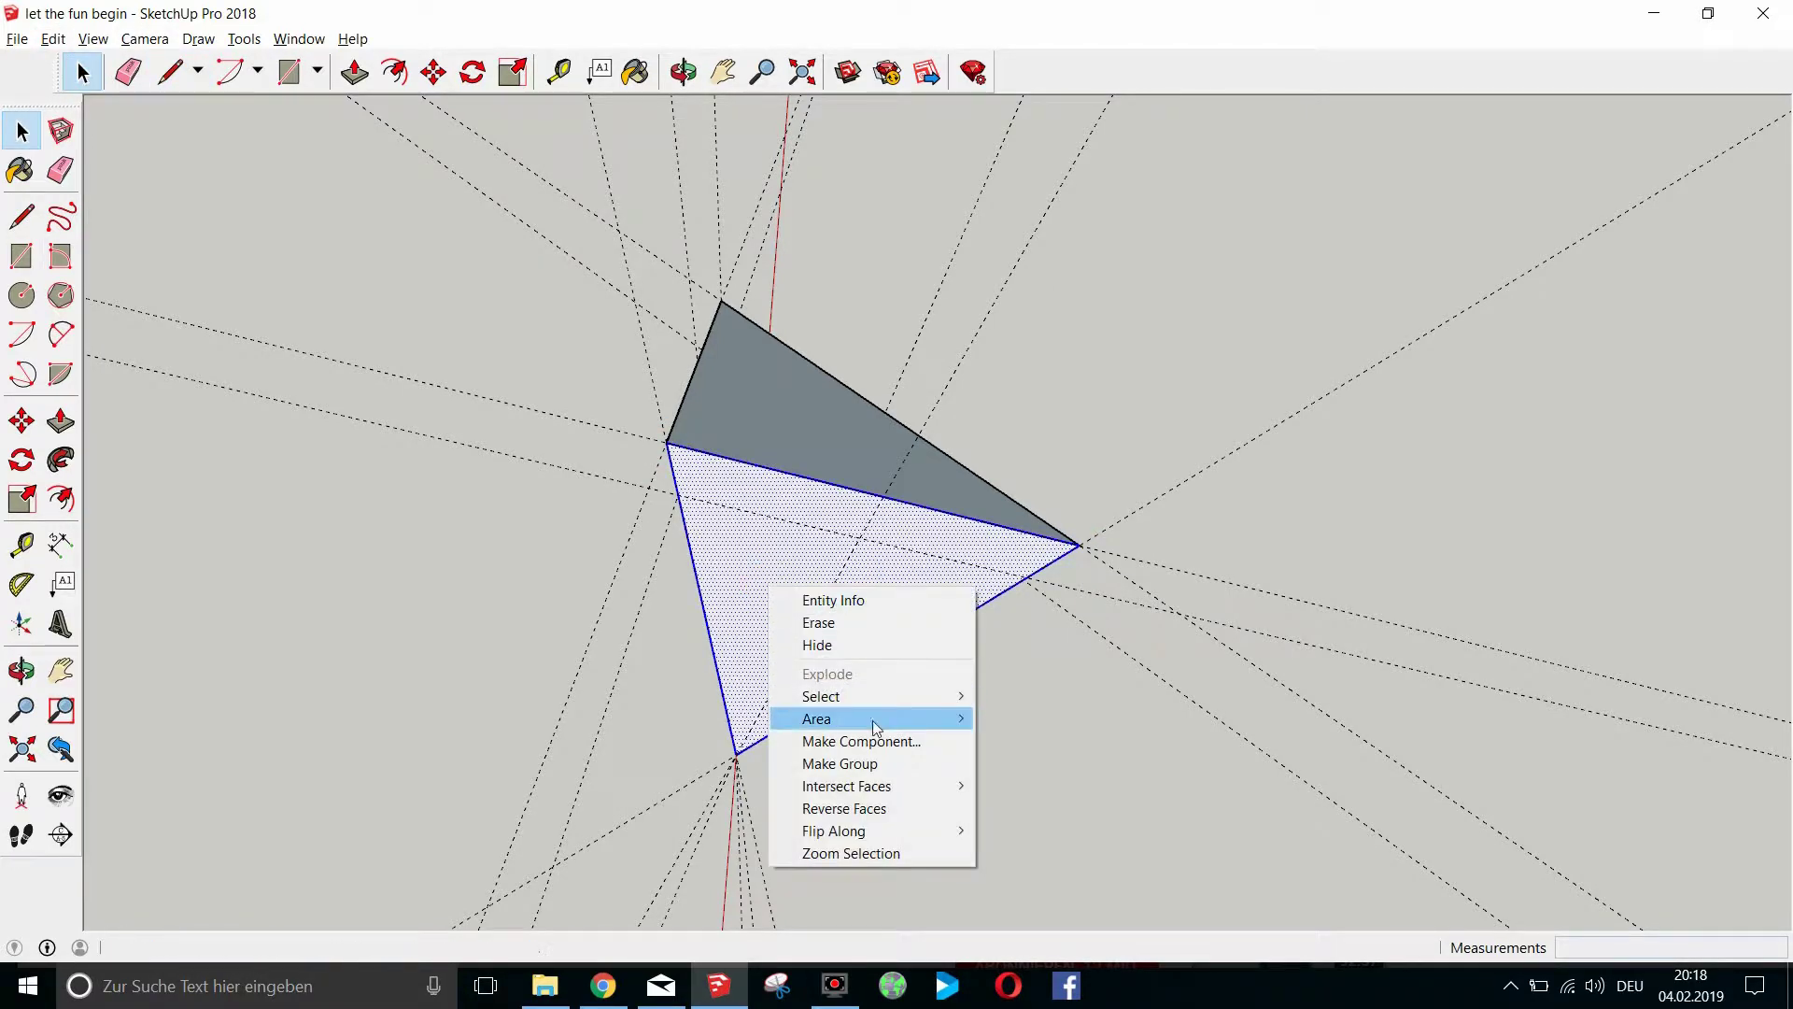
click(855, 763)
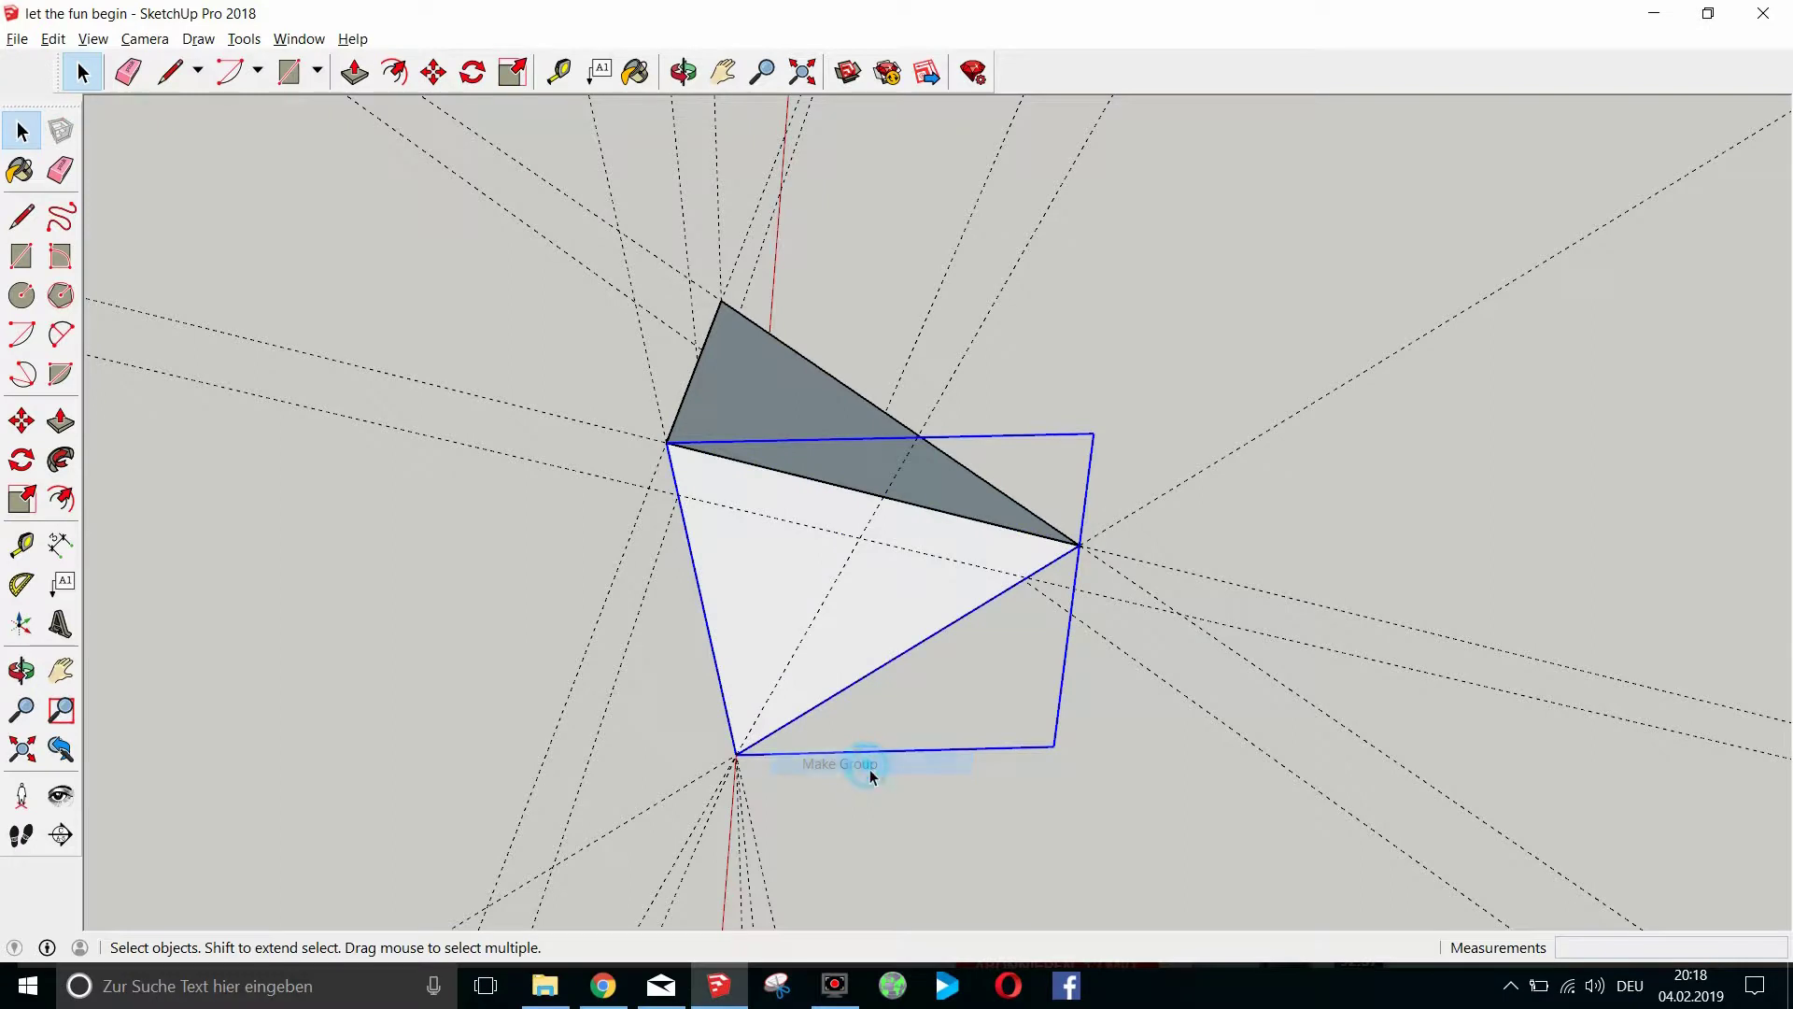
Open the new triangle group and draw a line across its face along the guide parallel to the upper edge.
double_click(771, 533)
click(774, 530)
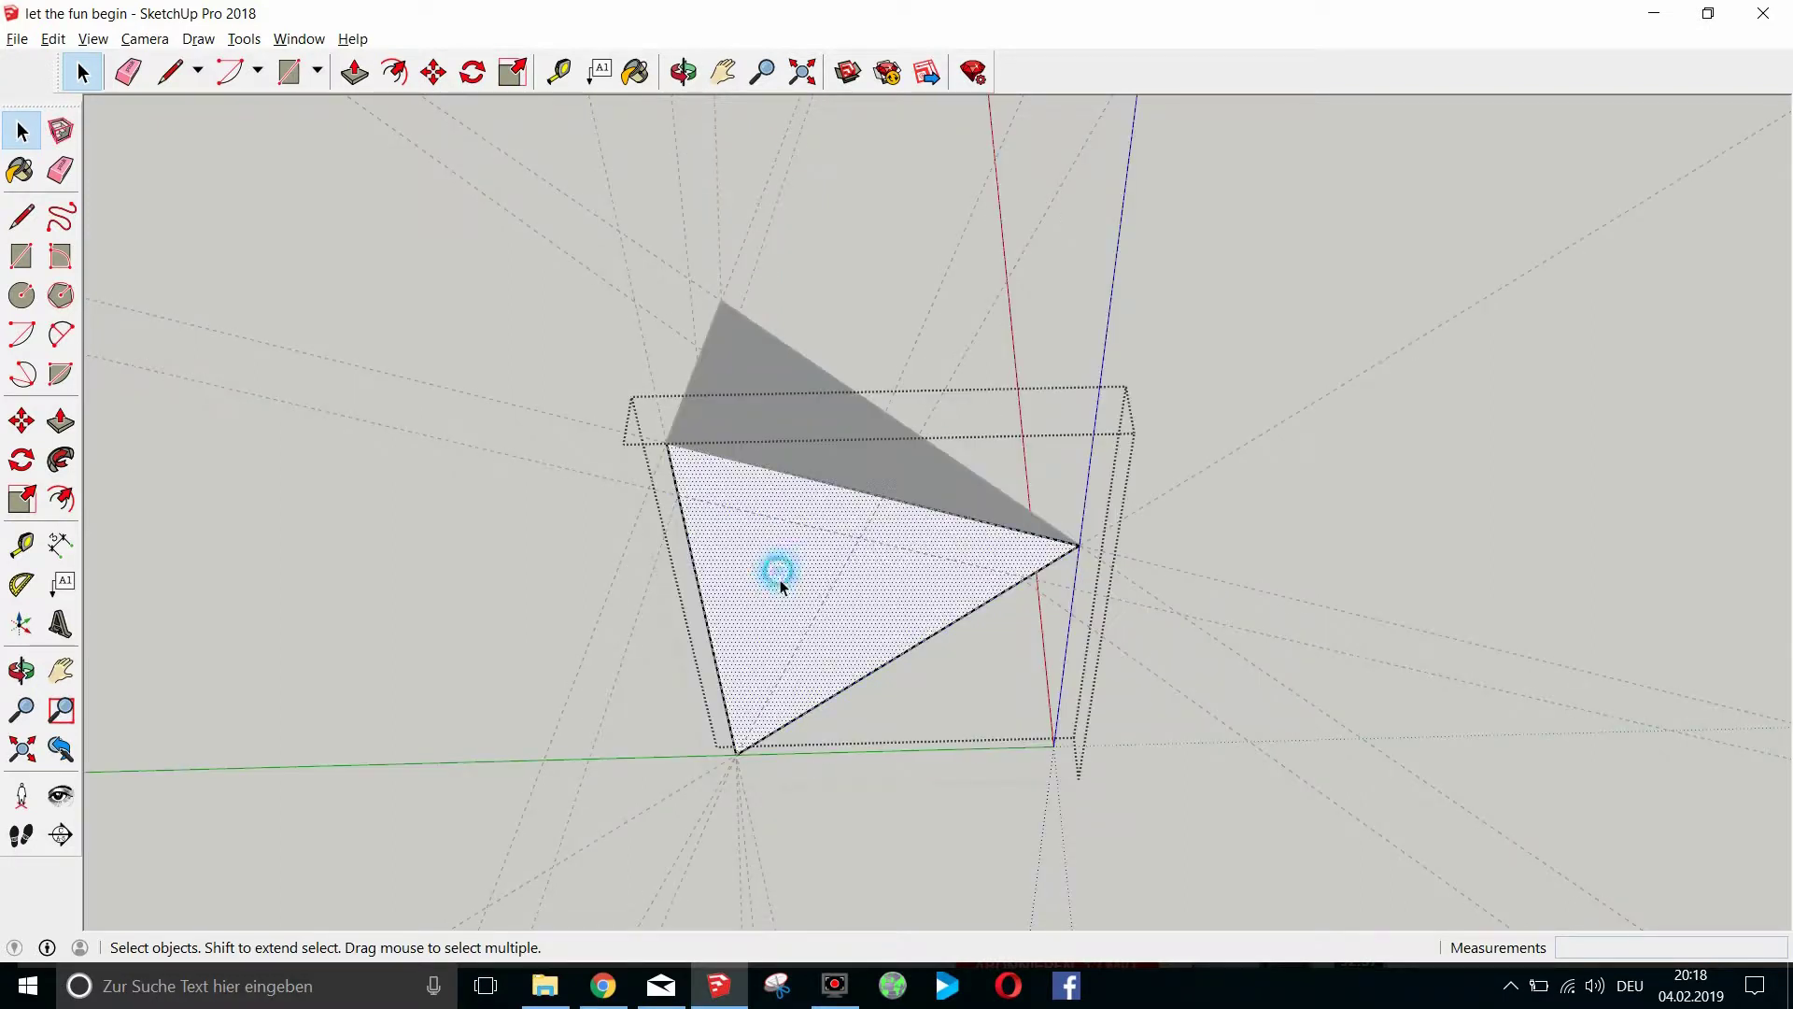
click(183, 62)
click(679, 495)
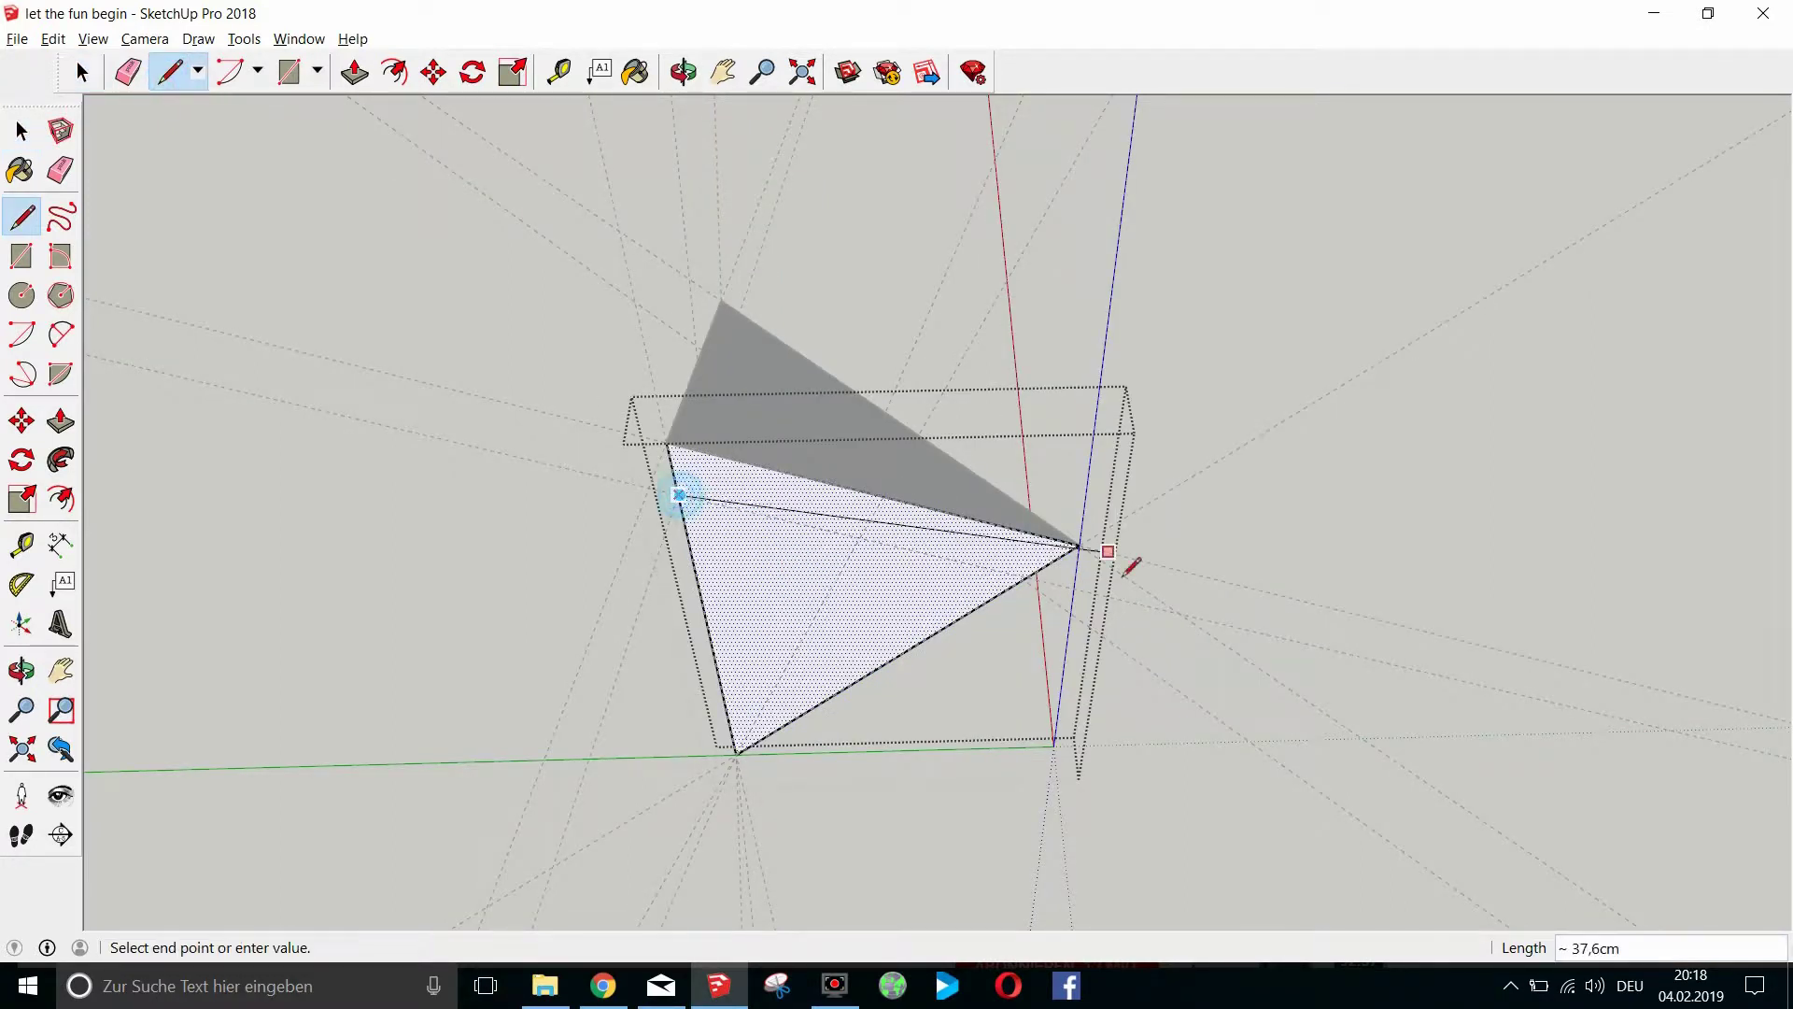
click(1028, 577)
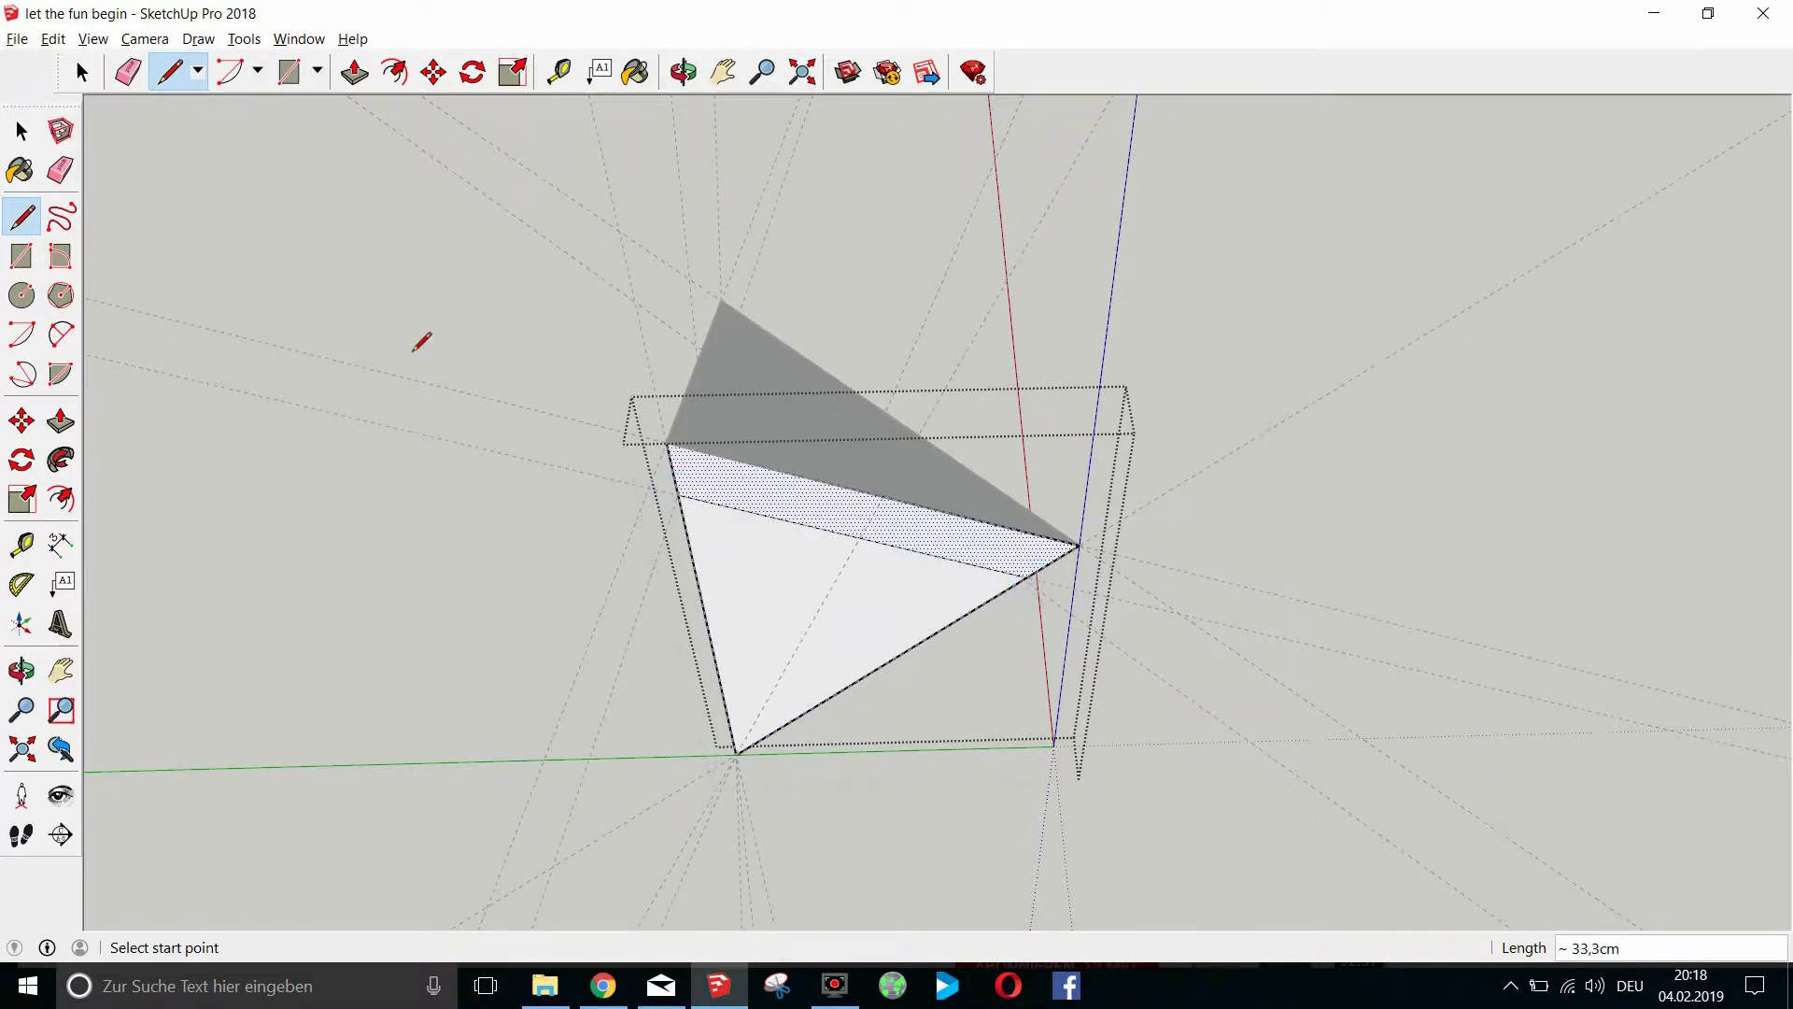
Delete the part of the triangle below the dividing line with its two outer edges and close the group.
click(82, 72)
click(870, 641)
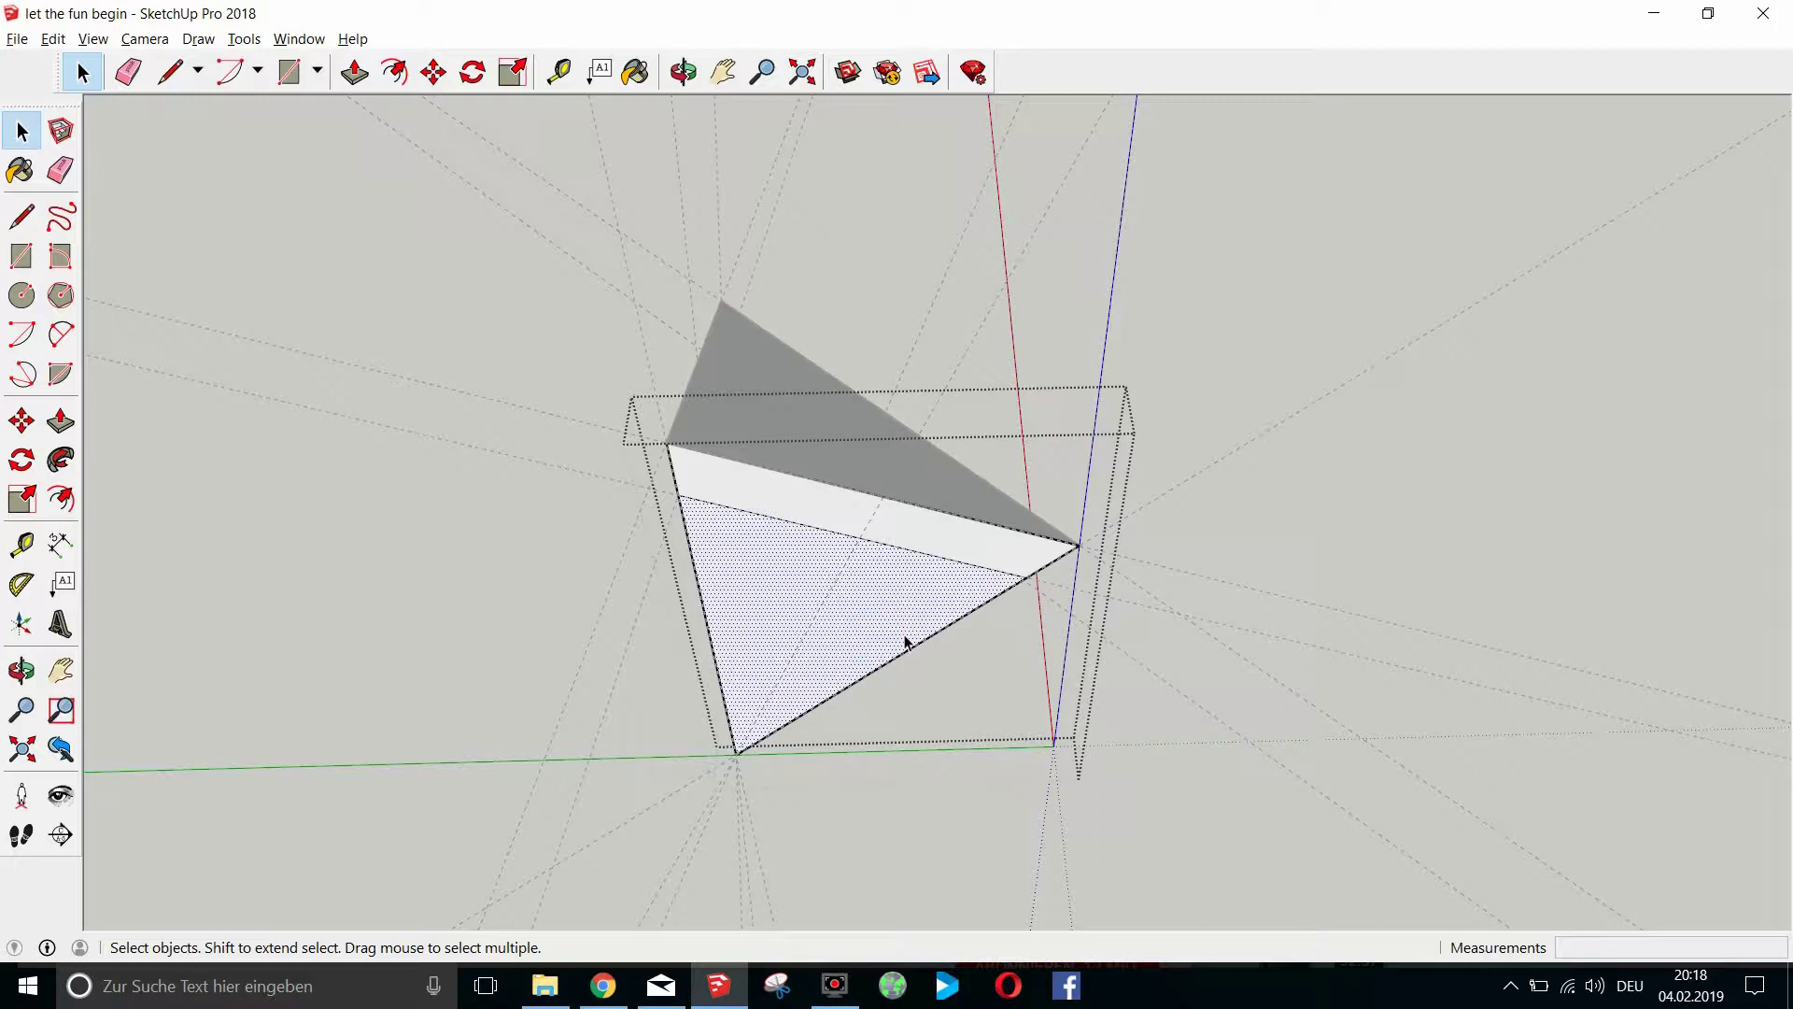
click(957, 621)
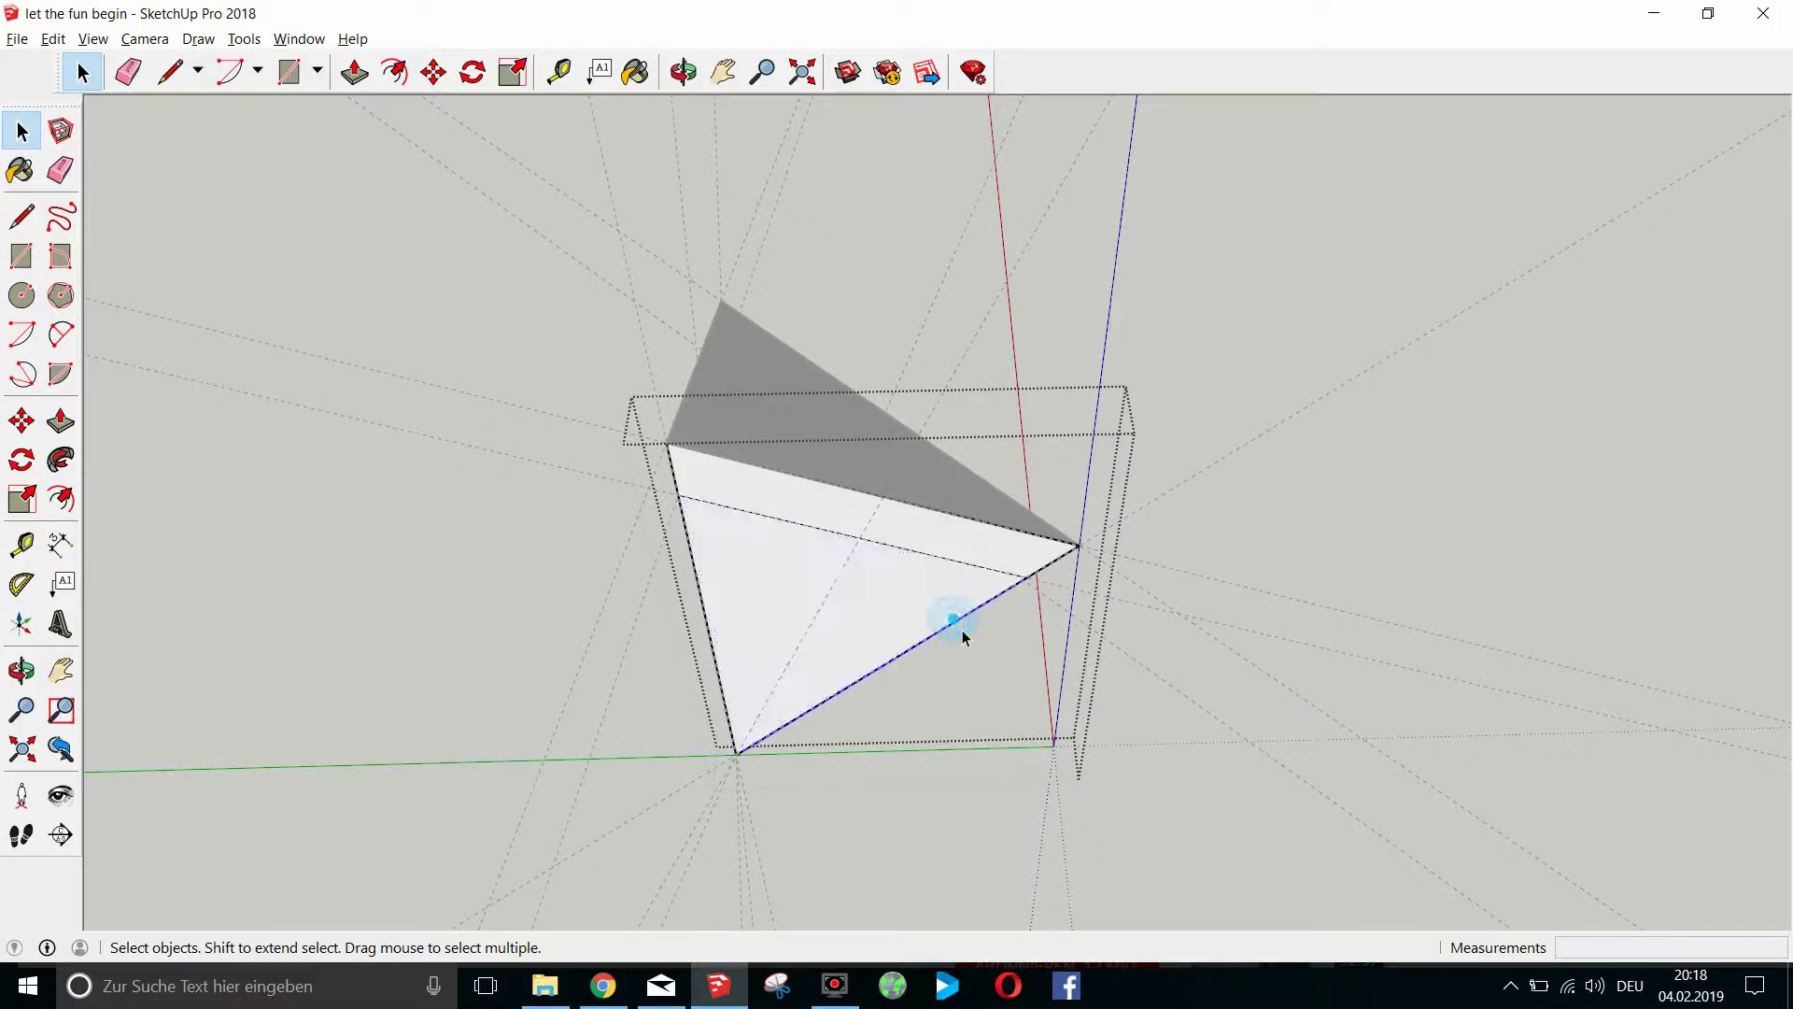
ctrl+click(720, 672)
key(Delete)
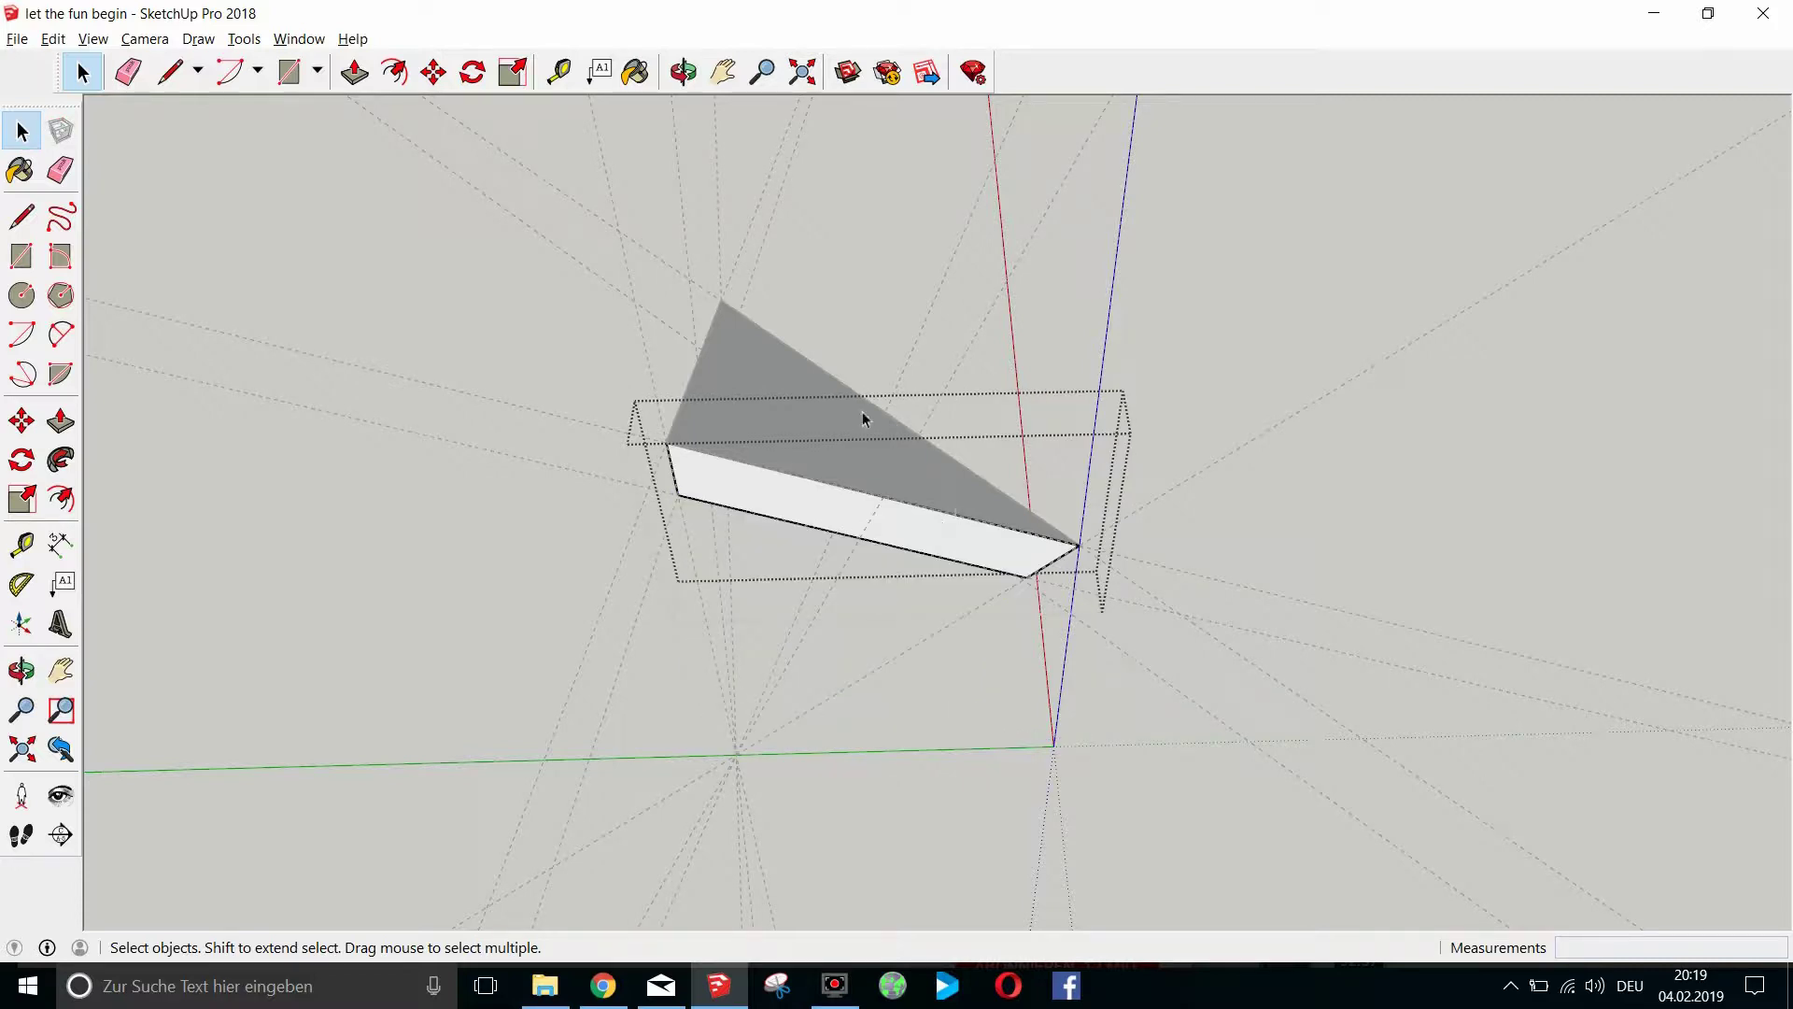
click(1401, 280)
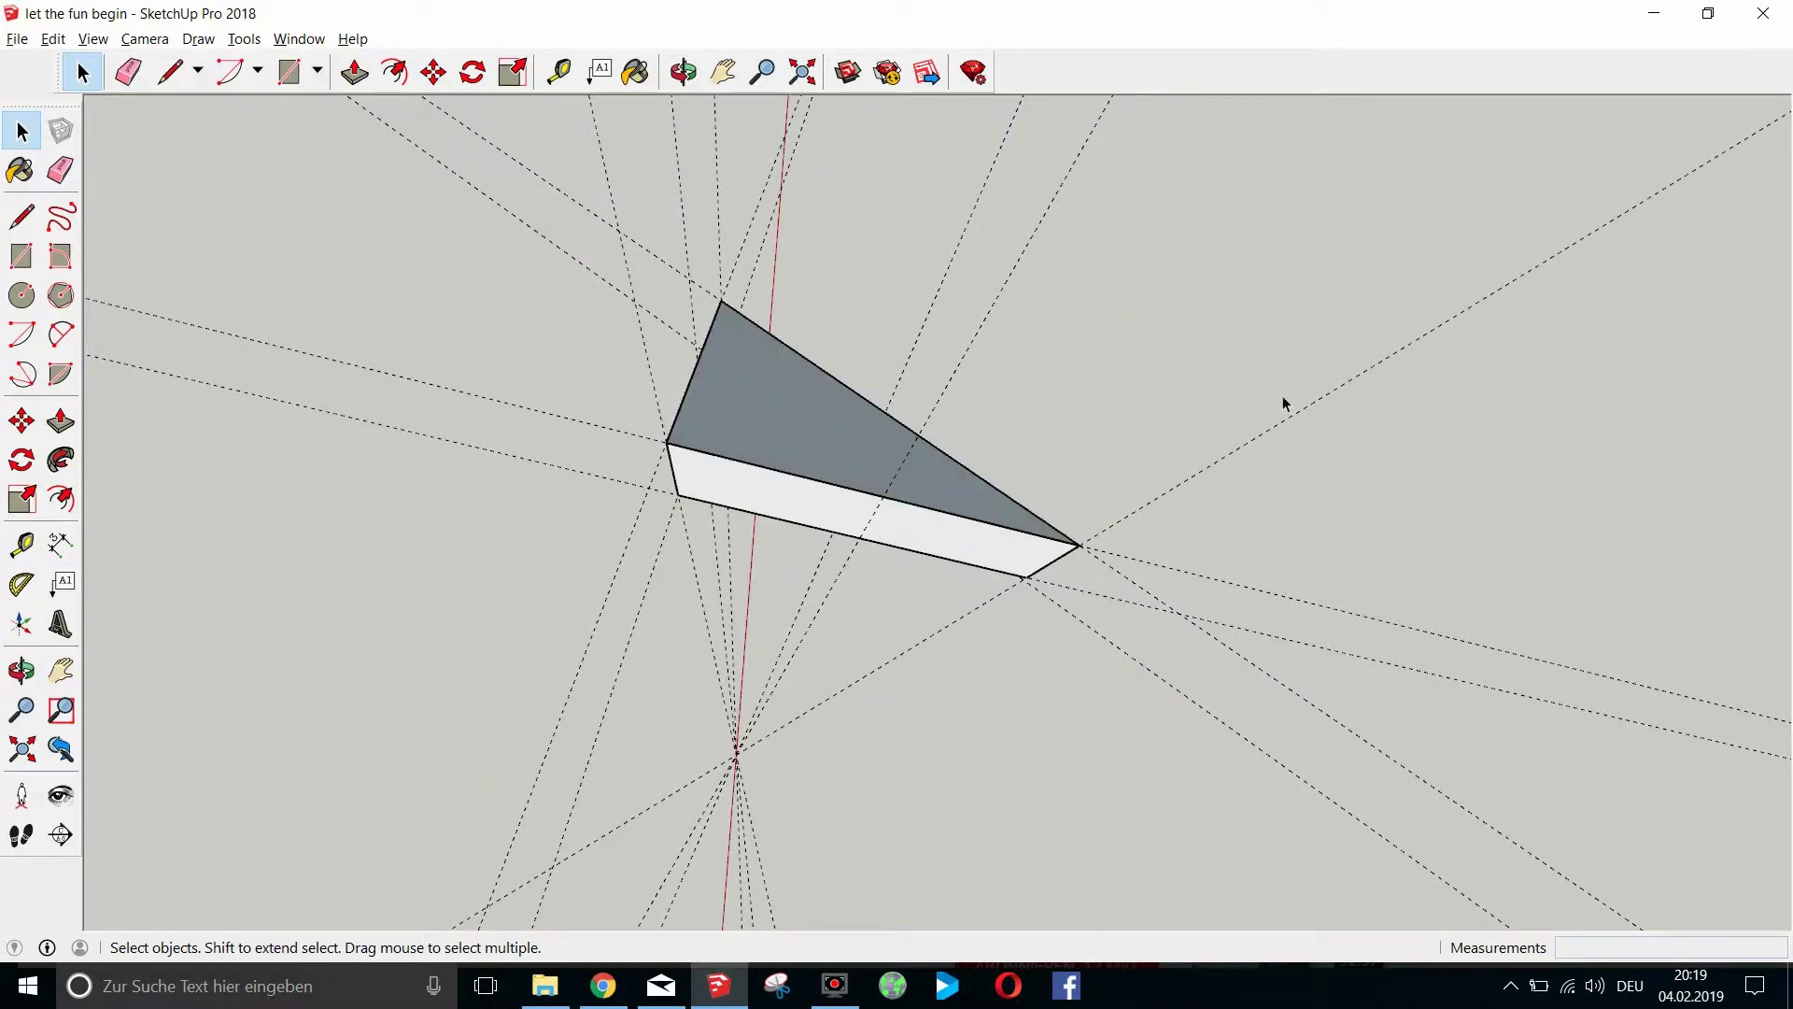
Open the narrow side strip's group, extrude its face inward 2 cm with Push/Pull, and close the group.
click(683, 71)
drag(828, 228, 1090, 349)
right_click(1090, 348)
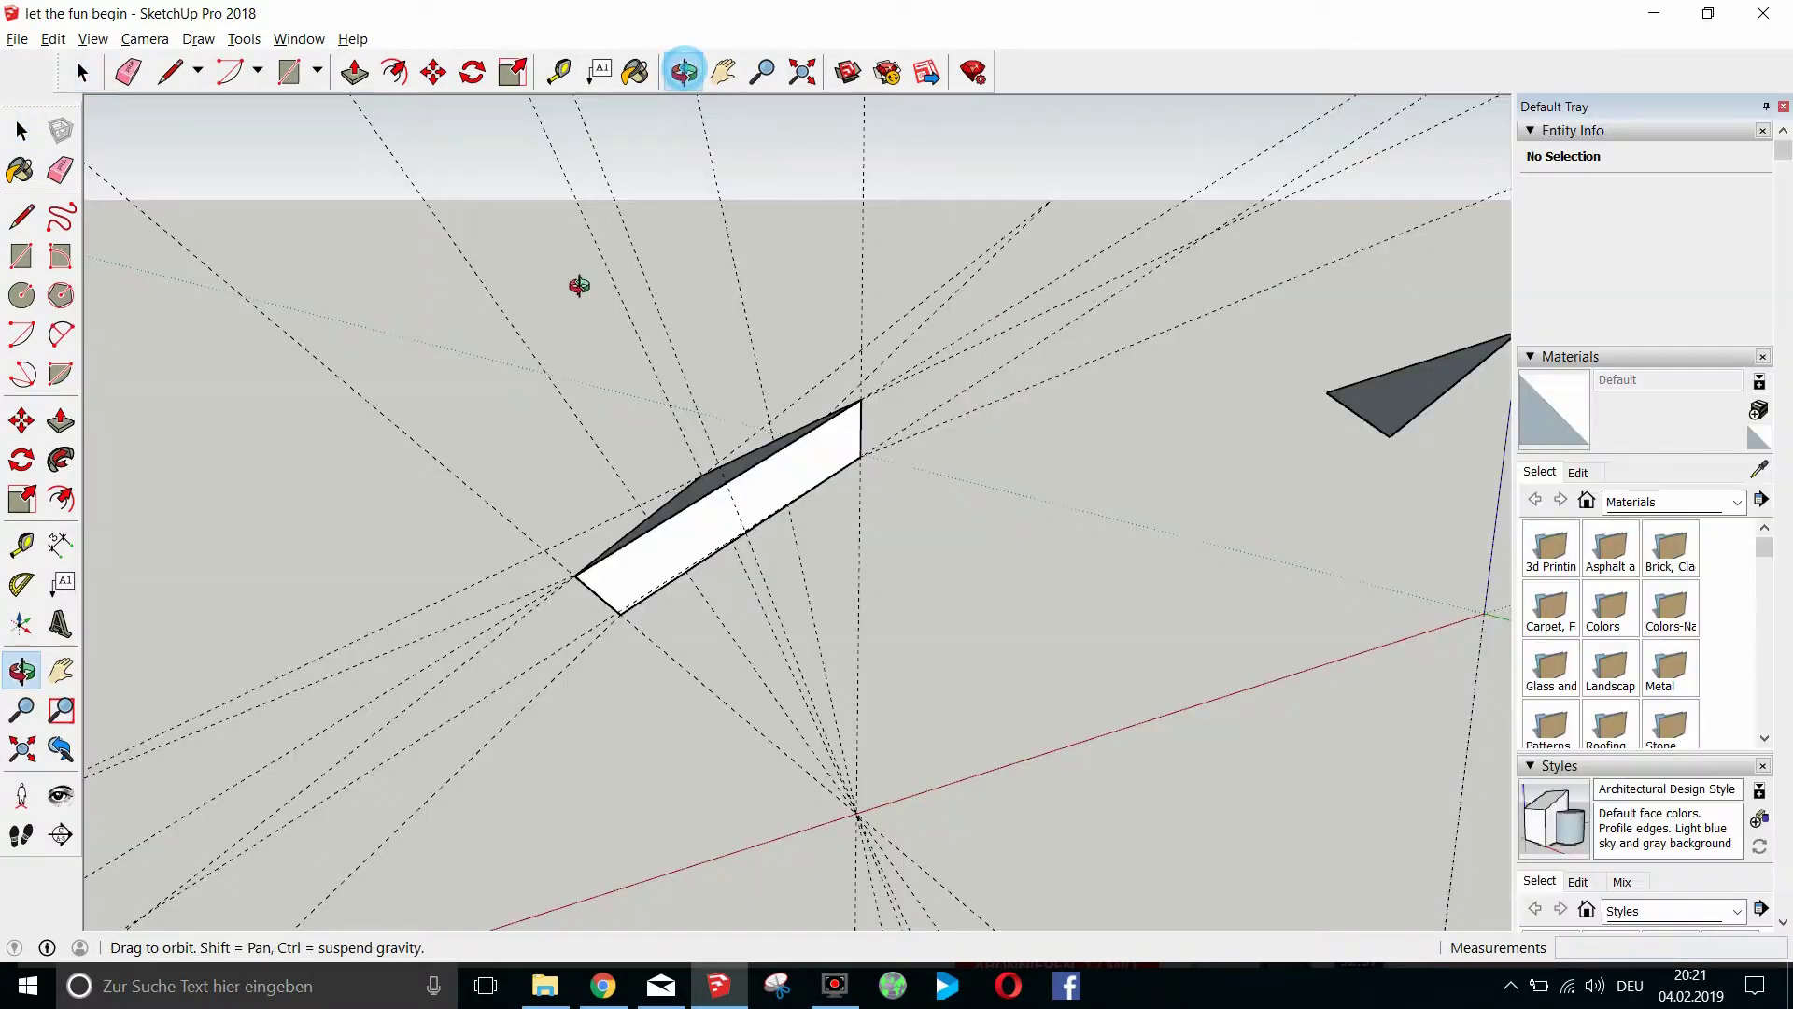
drag(580, 284, 790, 517)
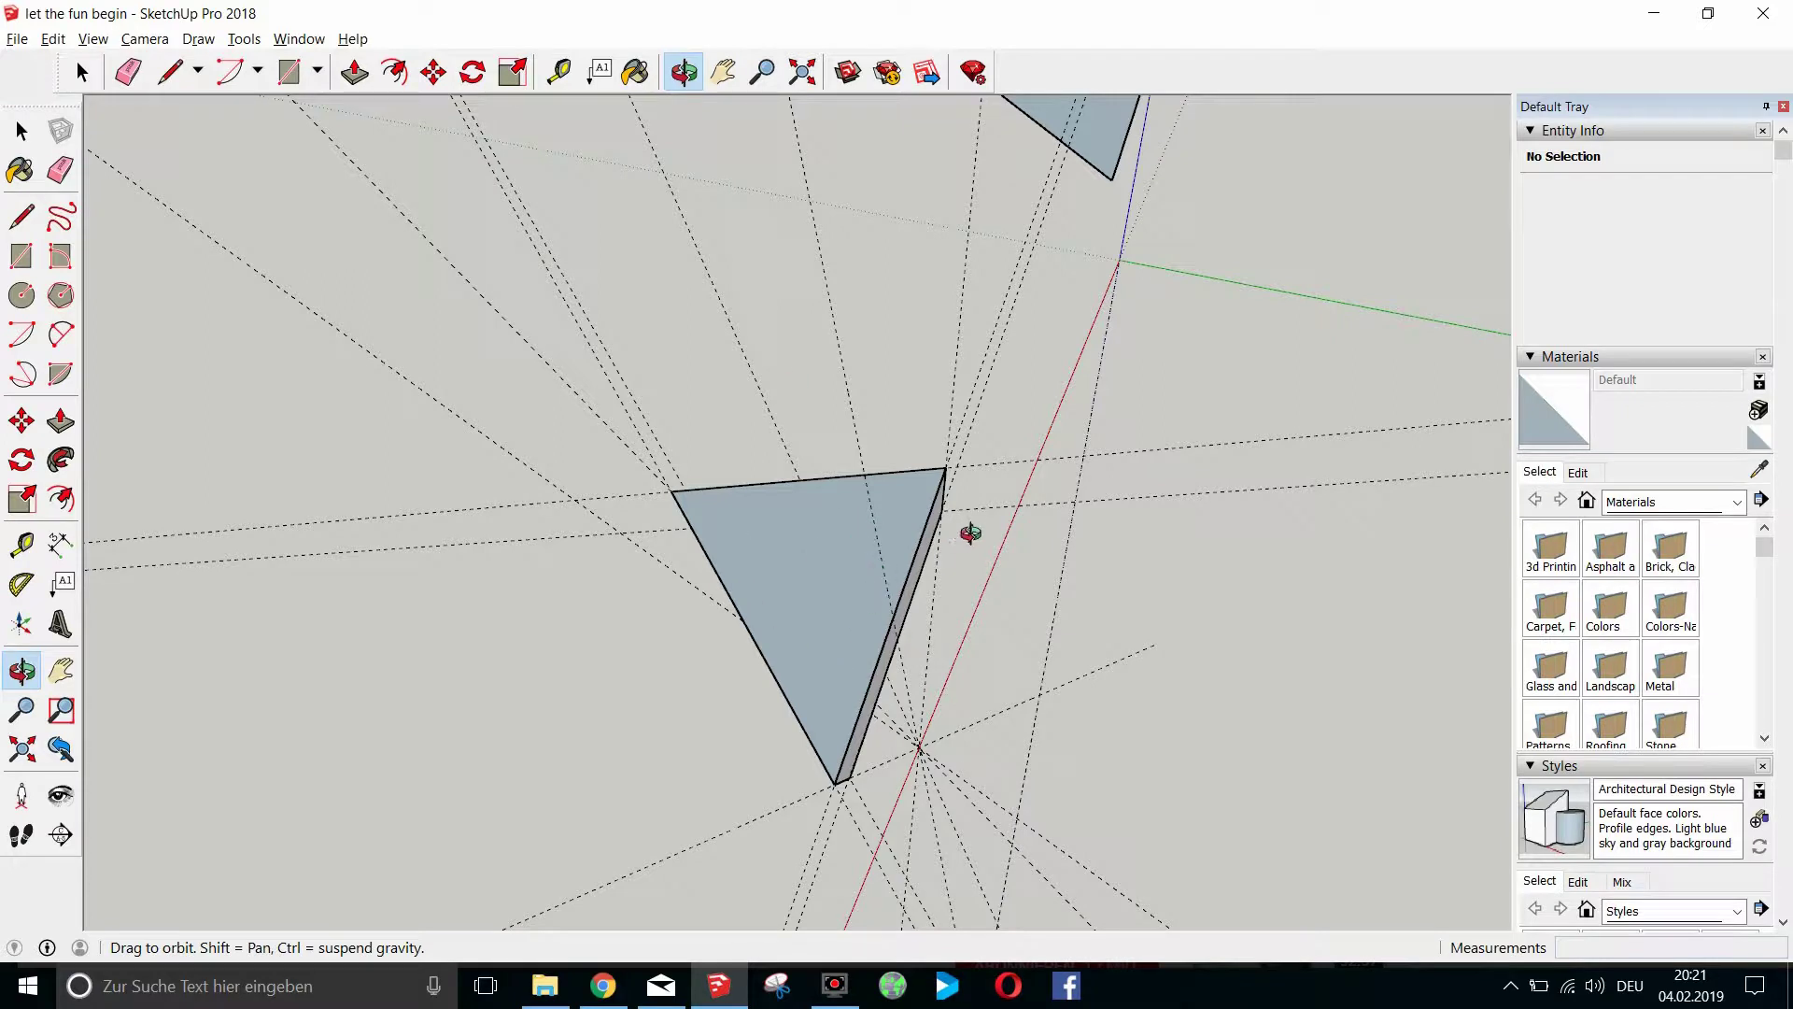
drag(712, 132, 686, 224)
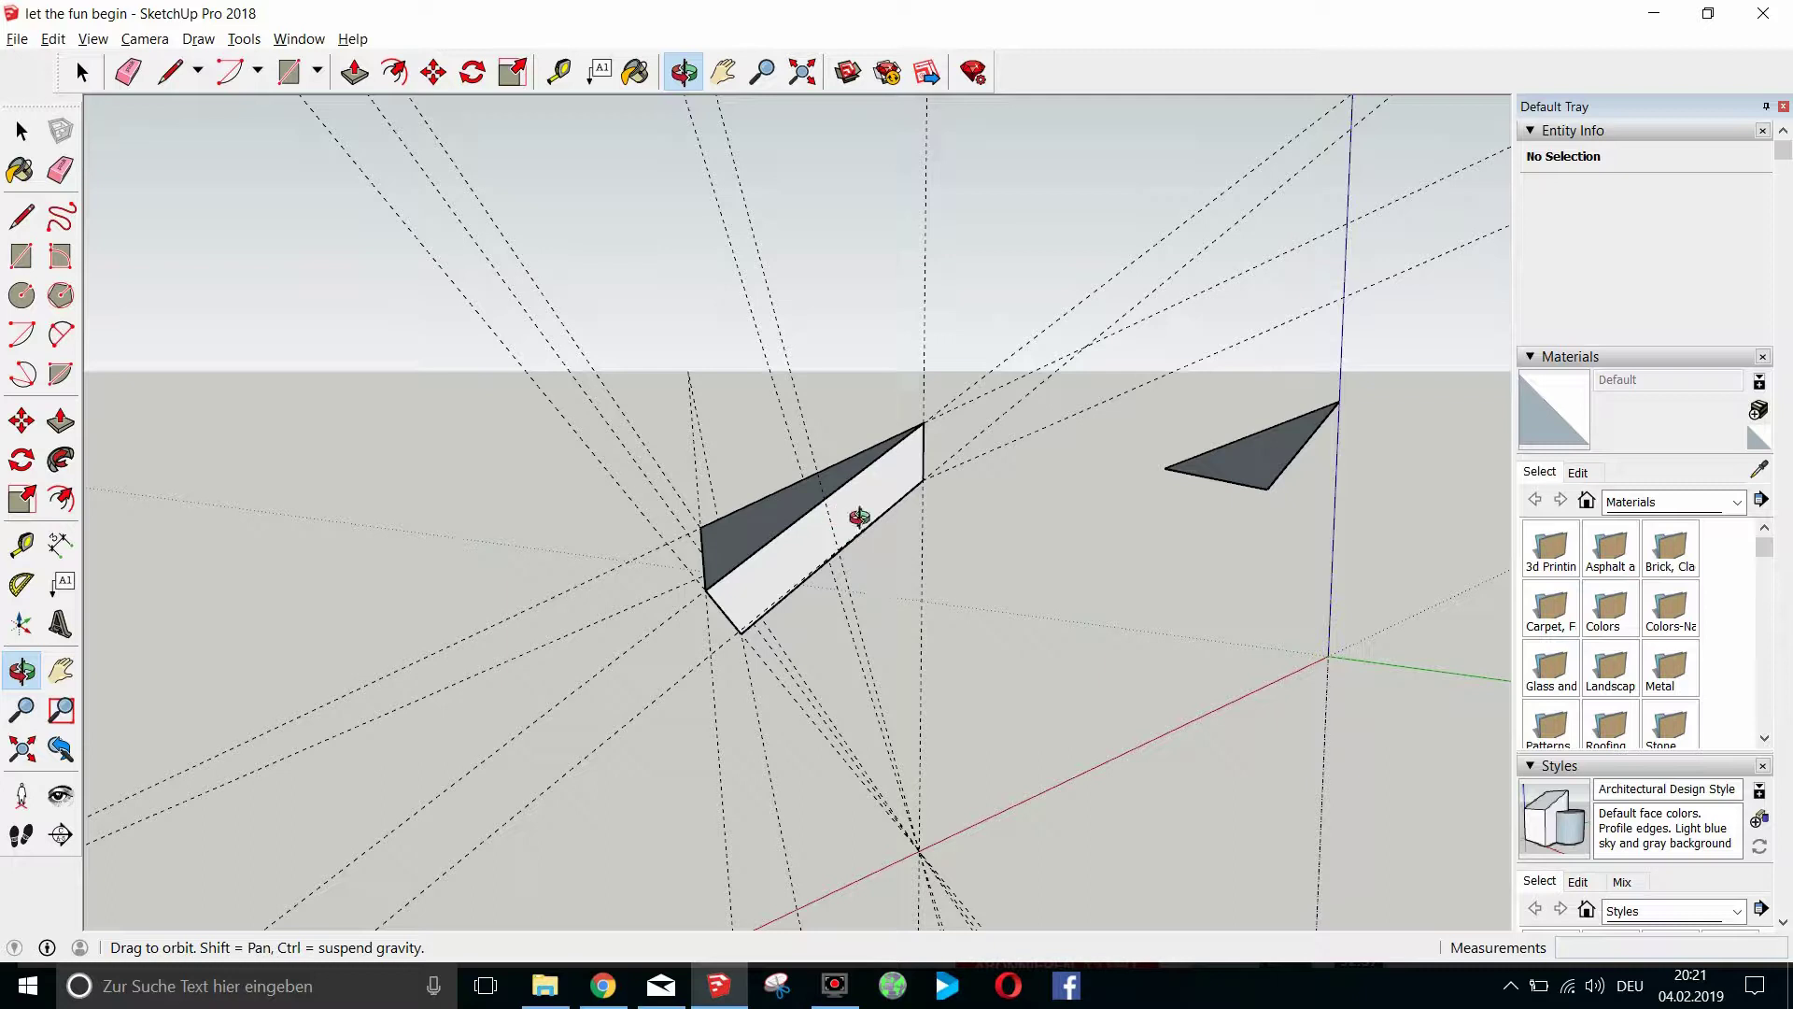
click(362, 75)
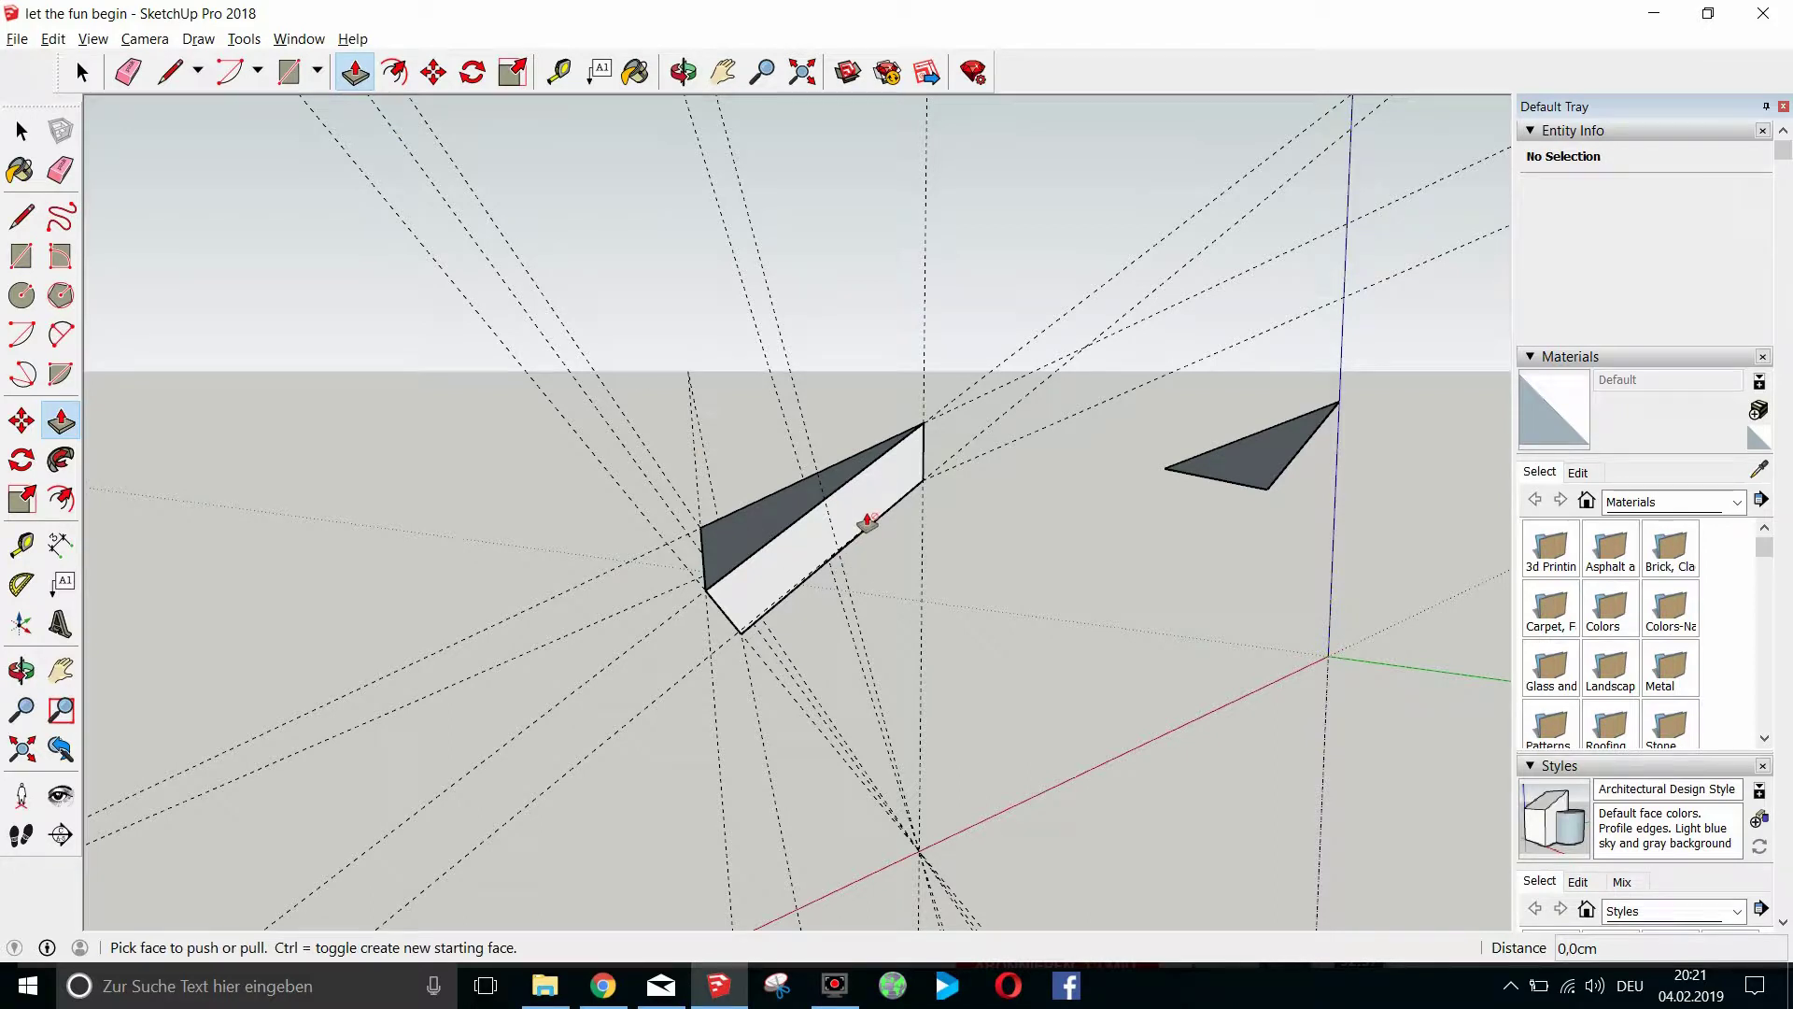
click(83, 73)
click(859, 504)
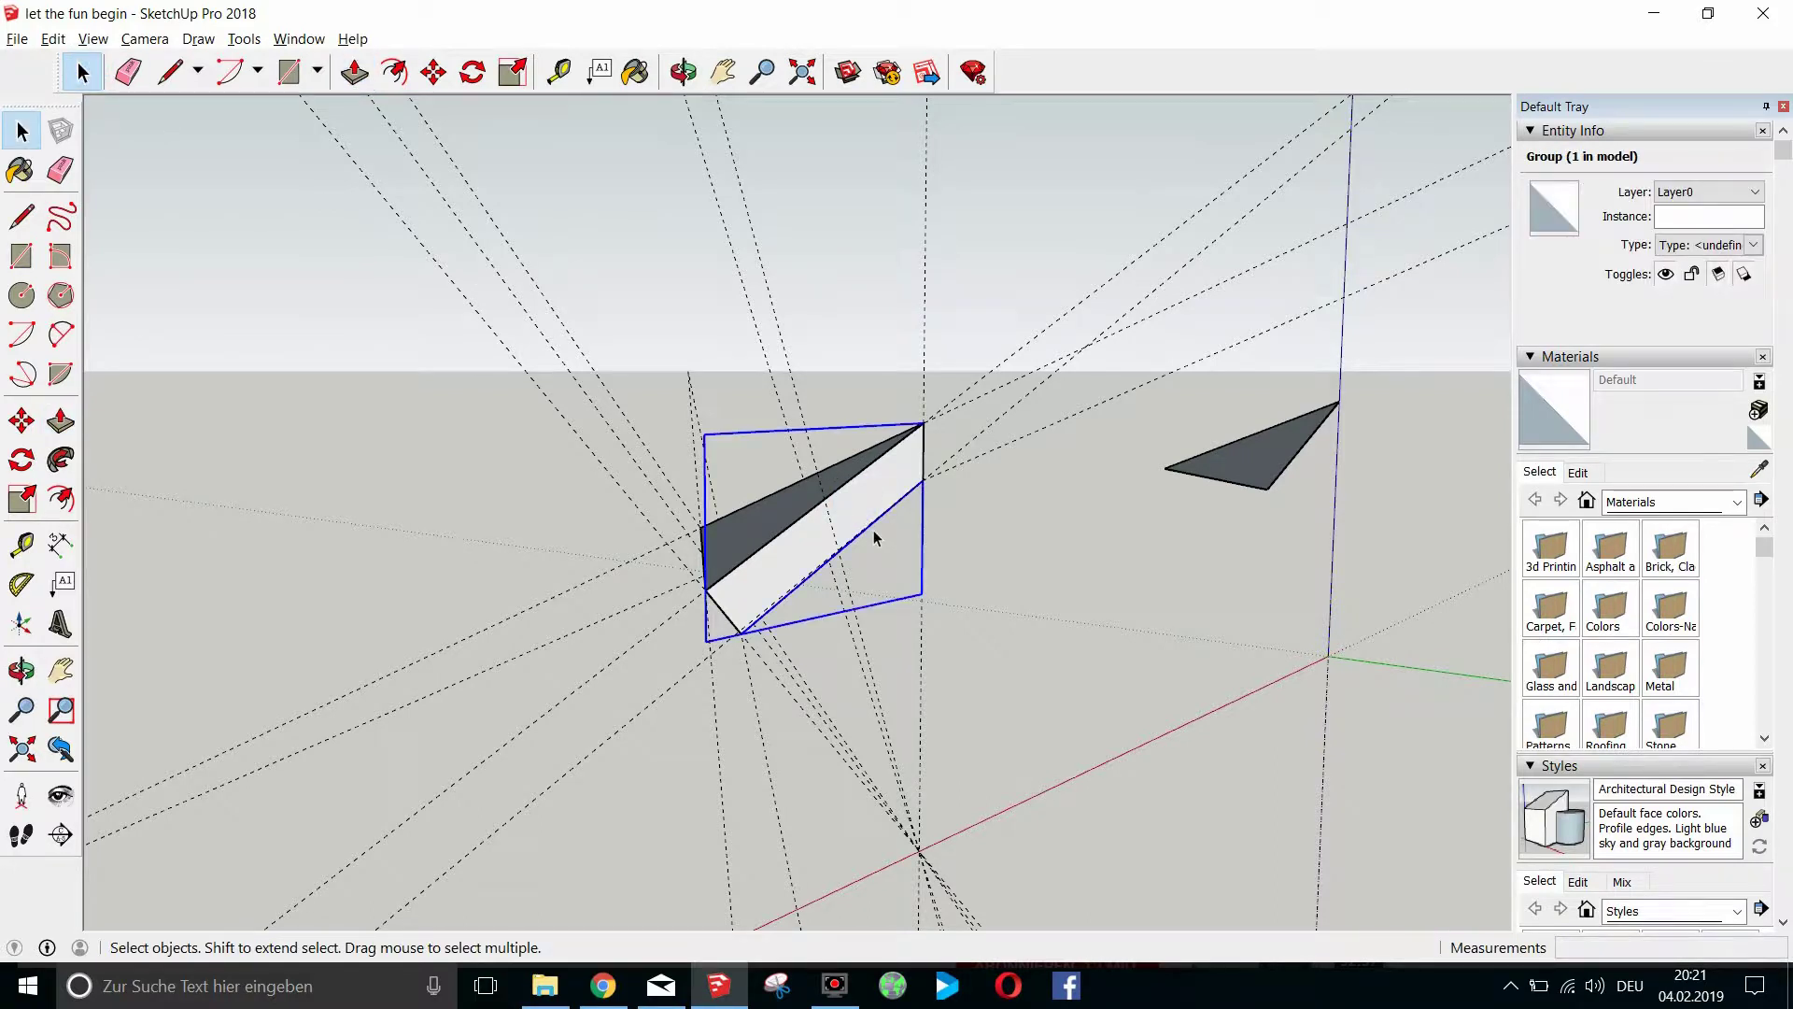
double_click(860, 513)
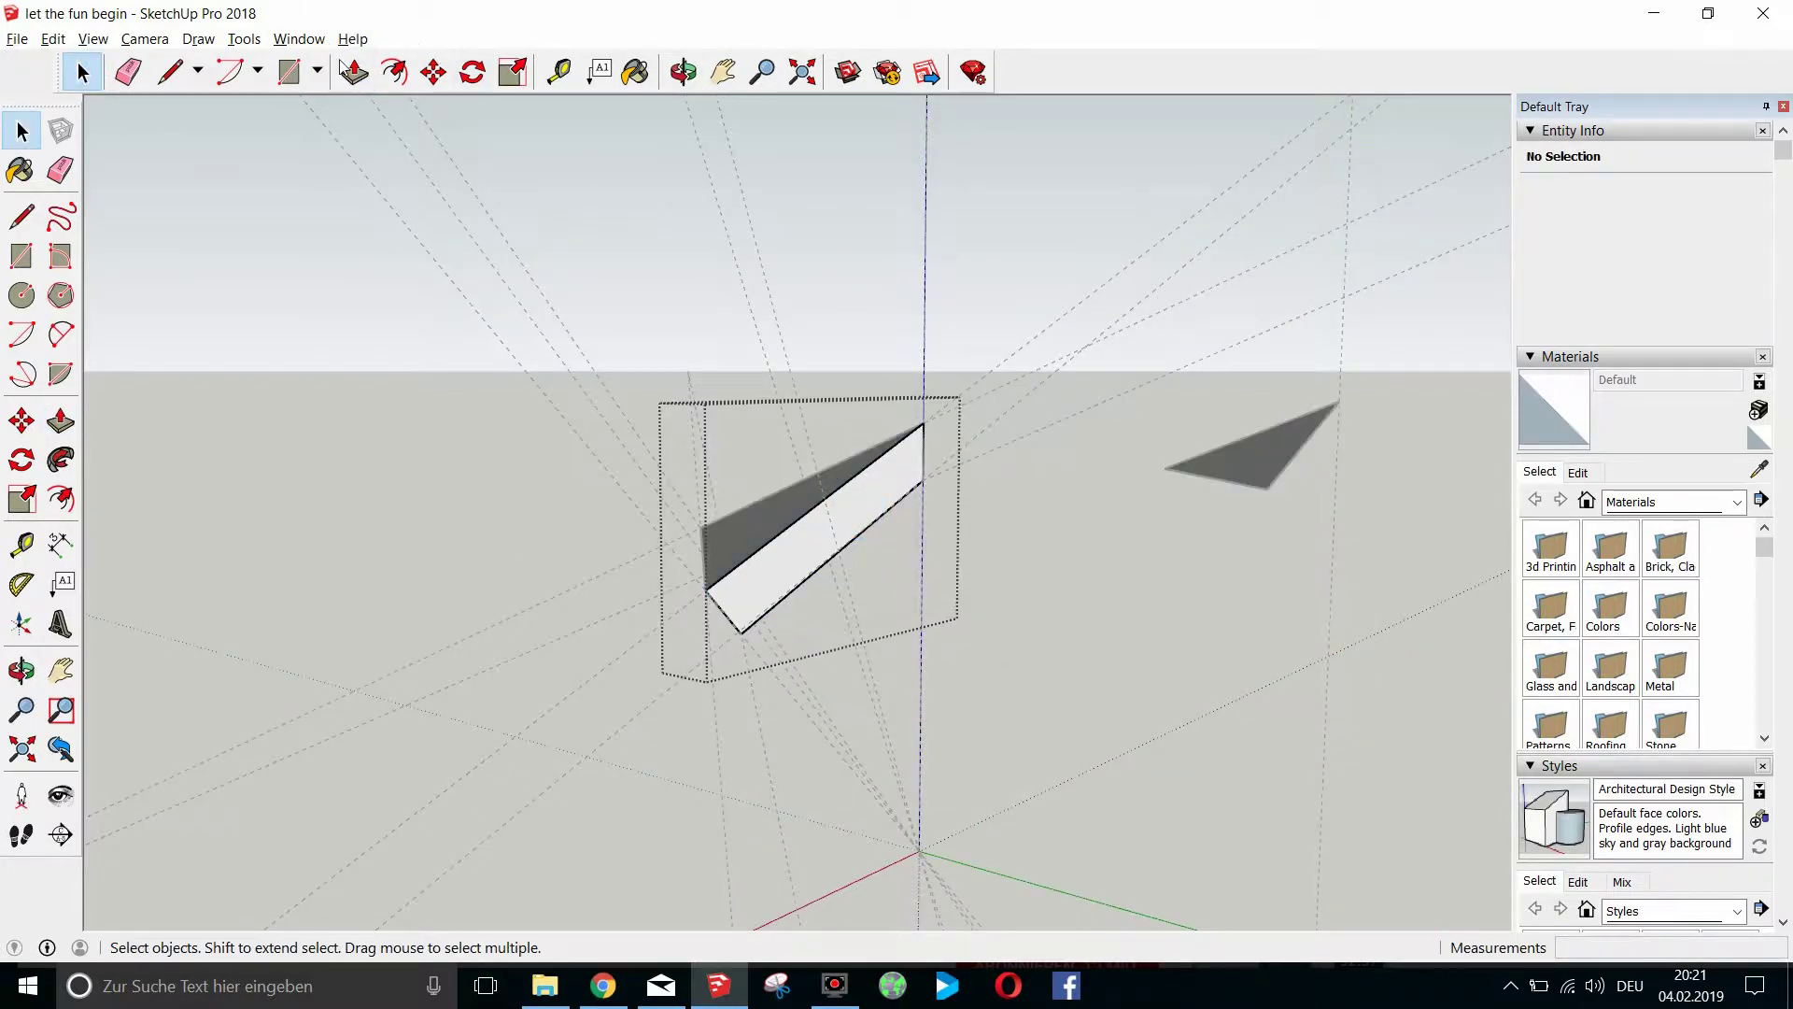
key(p)
mouse_move(888, 504)
mouse_down()
mouse_move(872, 496)
mouse_move(894, 485)
mouse_up()
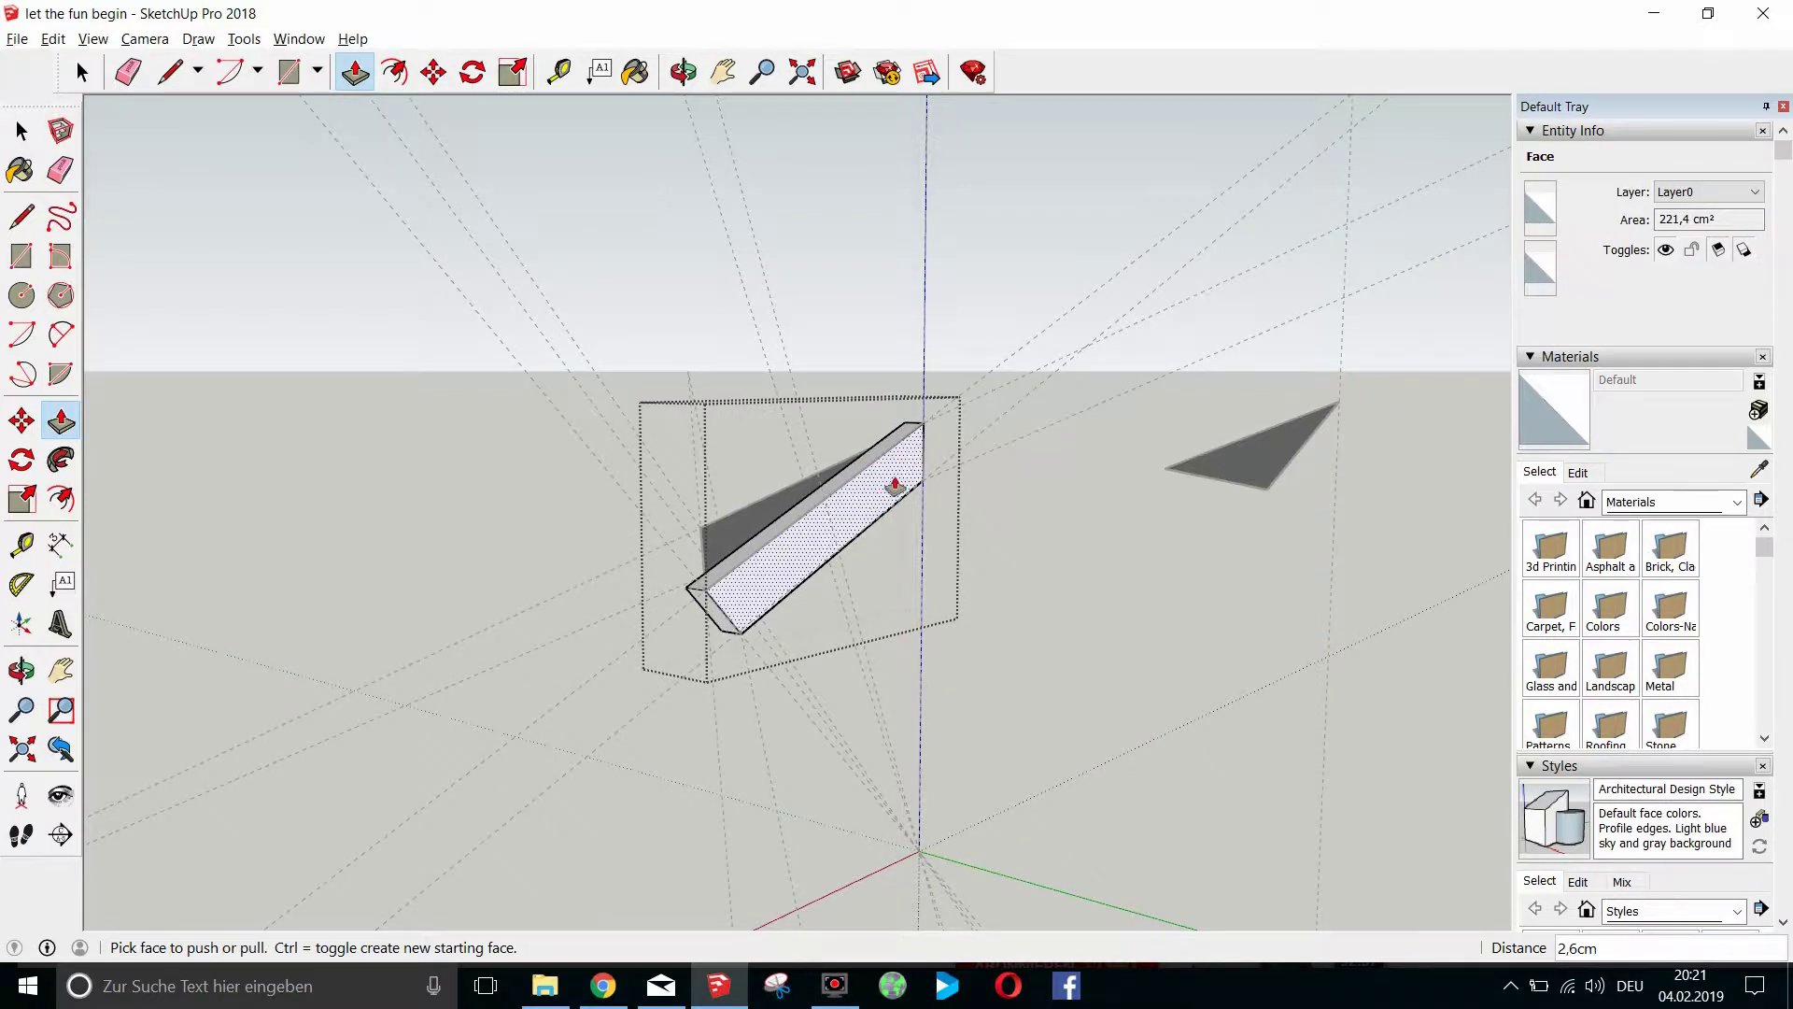
text(2)
key(Return)
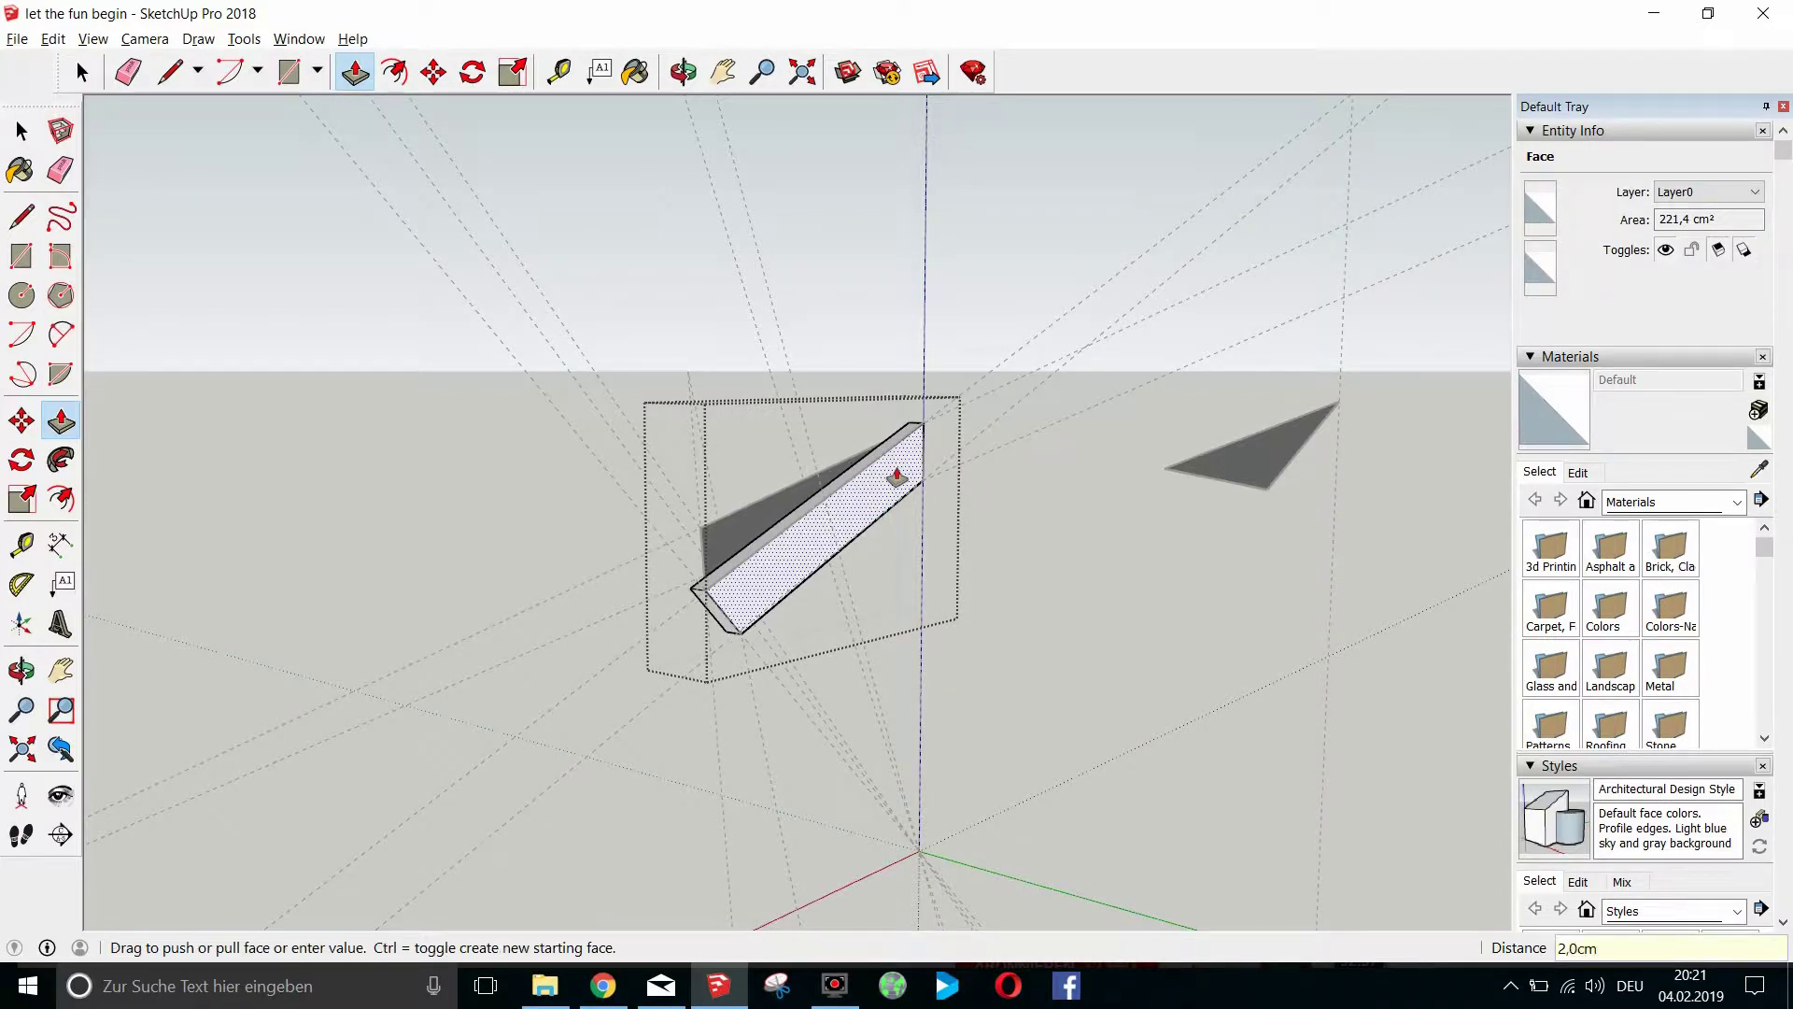
click(81, 72)
drag(1072, 452, 851, 617)
click(701, 336)
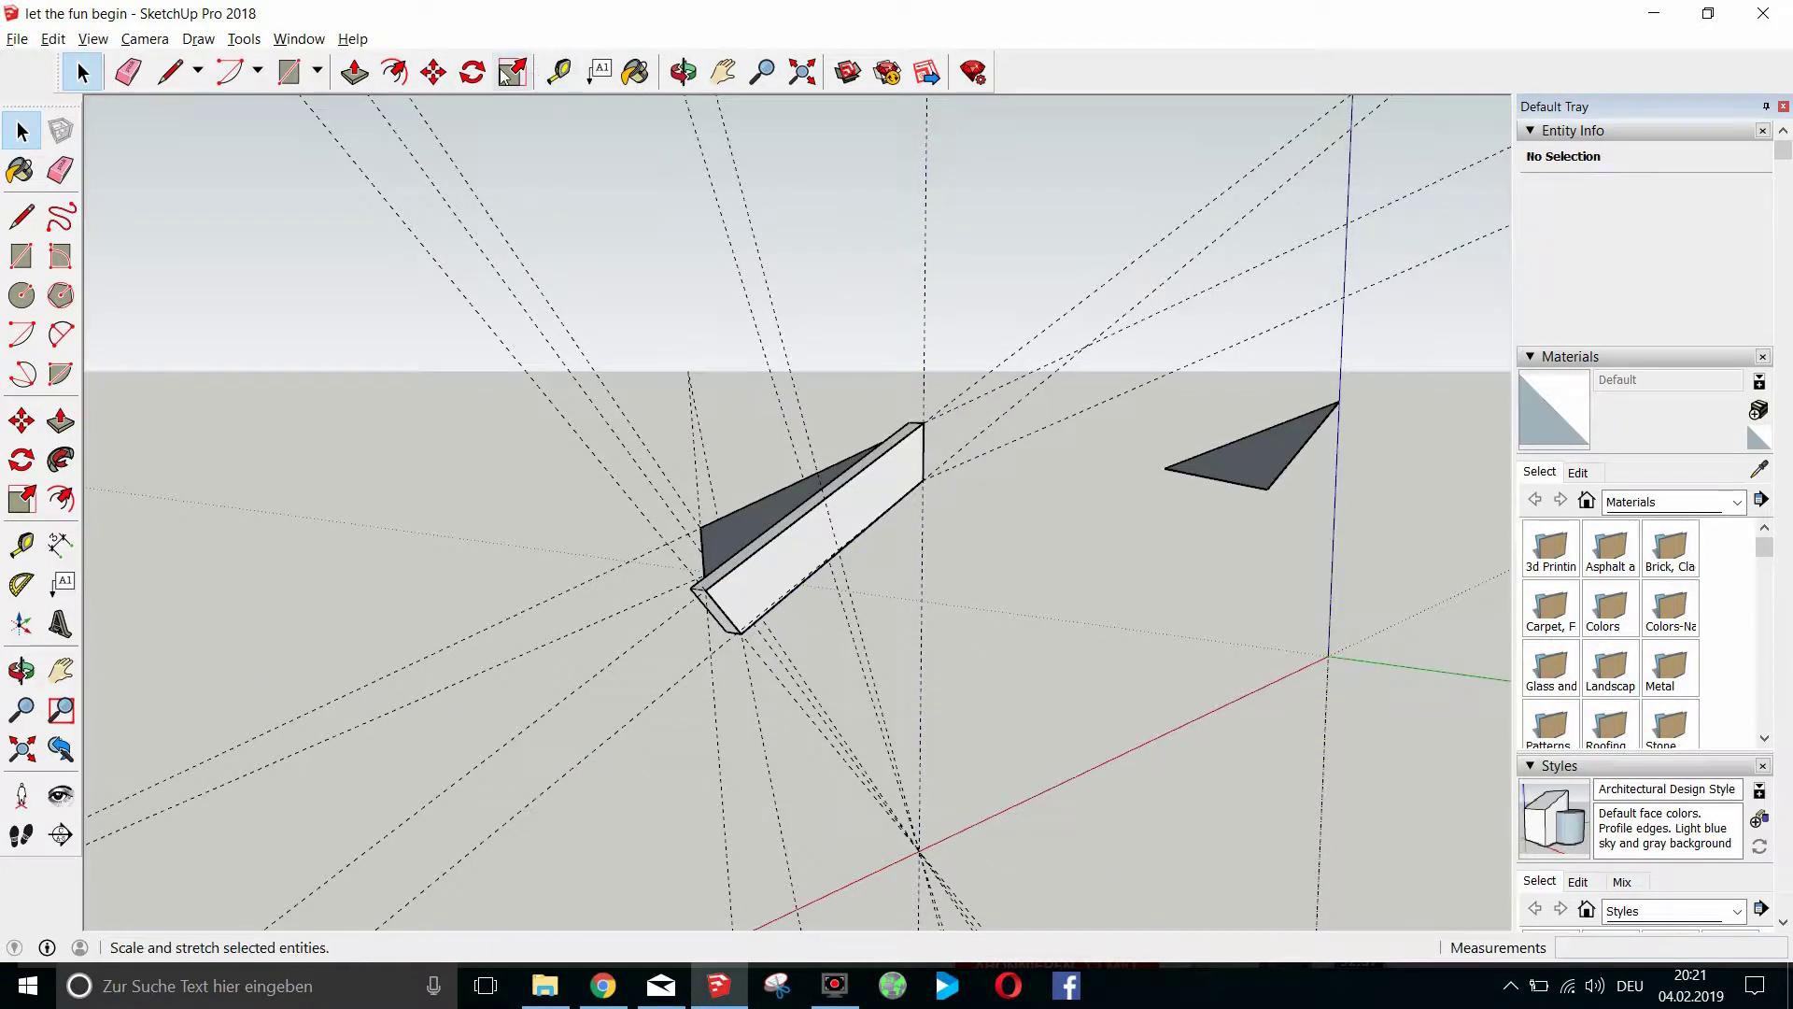
Open the adjacent flat side strip's group and extrude its face inward 2 cm with Push/Pull.
click(699, 73)
drag(934, 355, 154, 560)
drag(527, 563, 569, 654)
click(81, 73)
click(683, 73)
drag(641, 384, 753, 597)
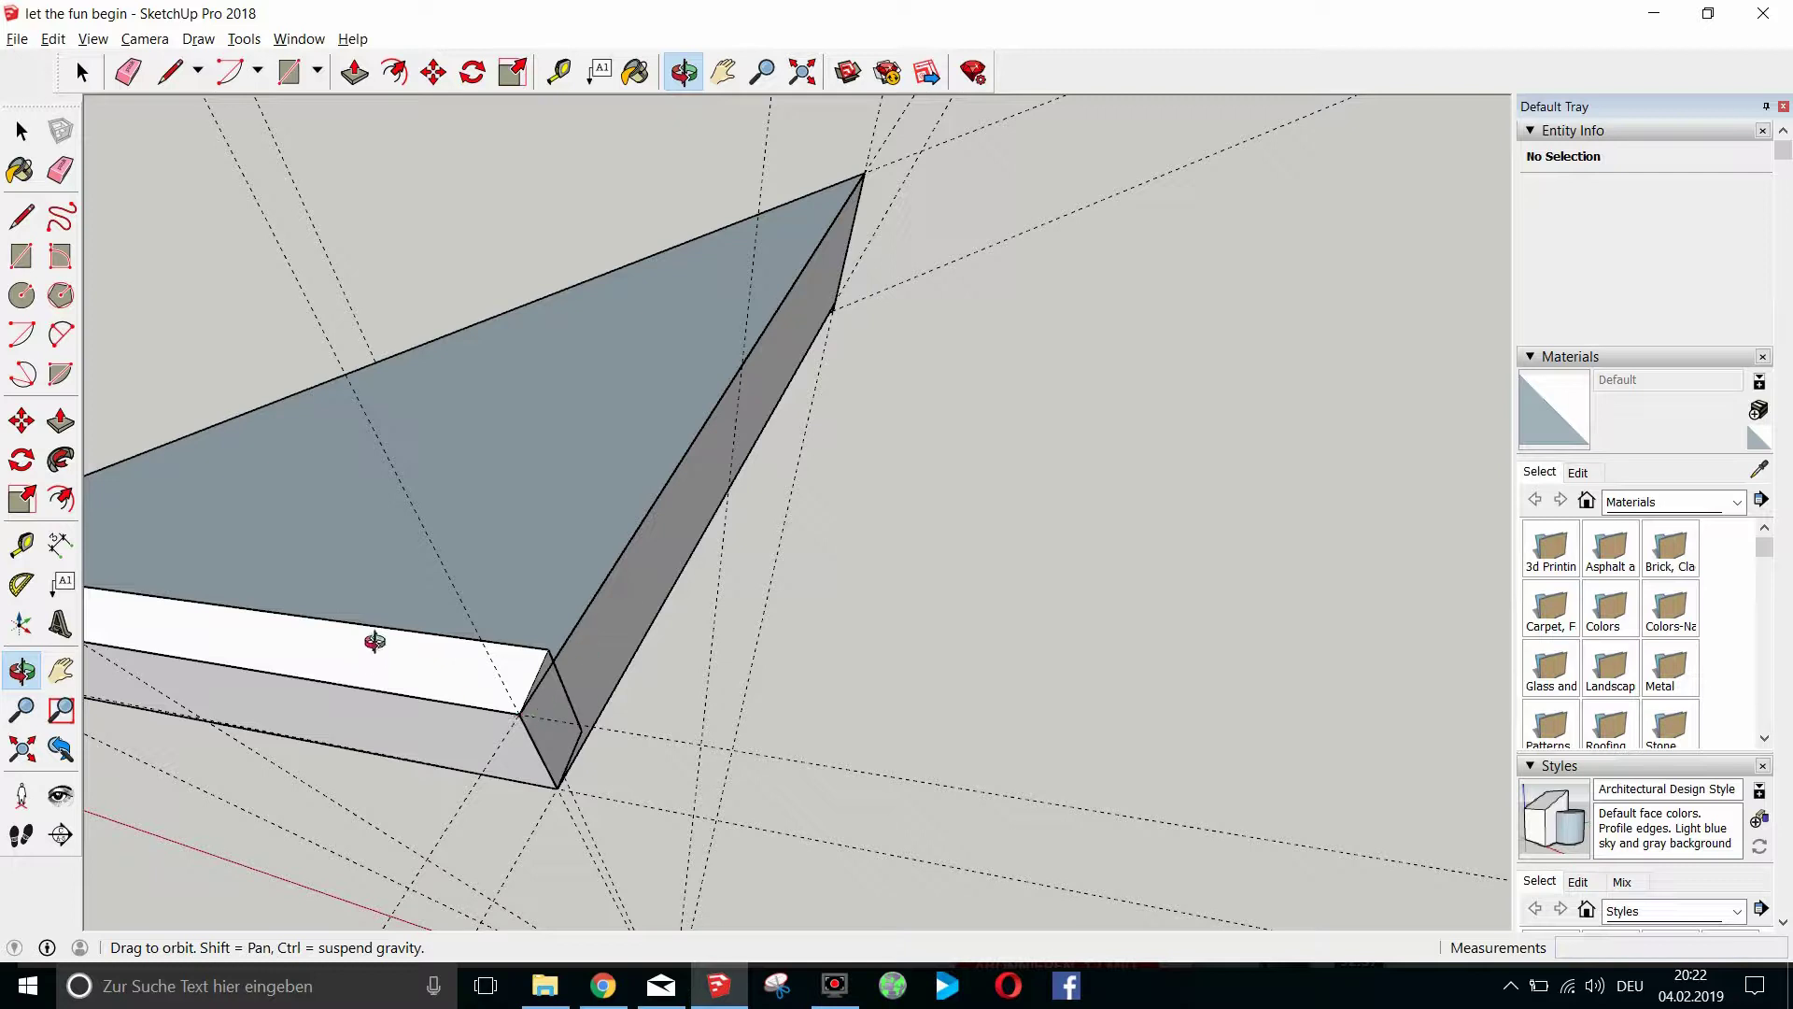
drag(1209, 224, 1136, 217)
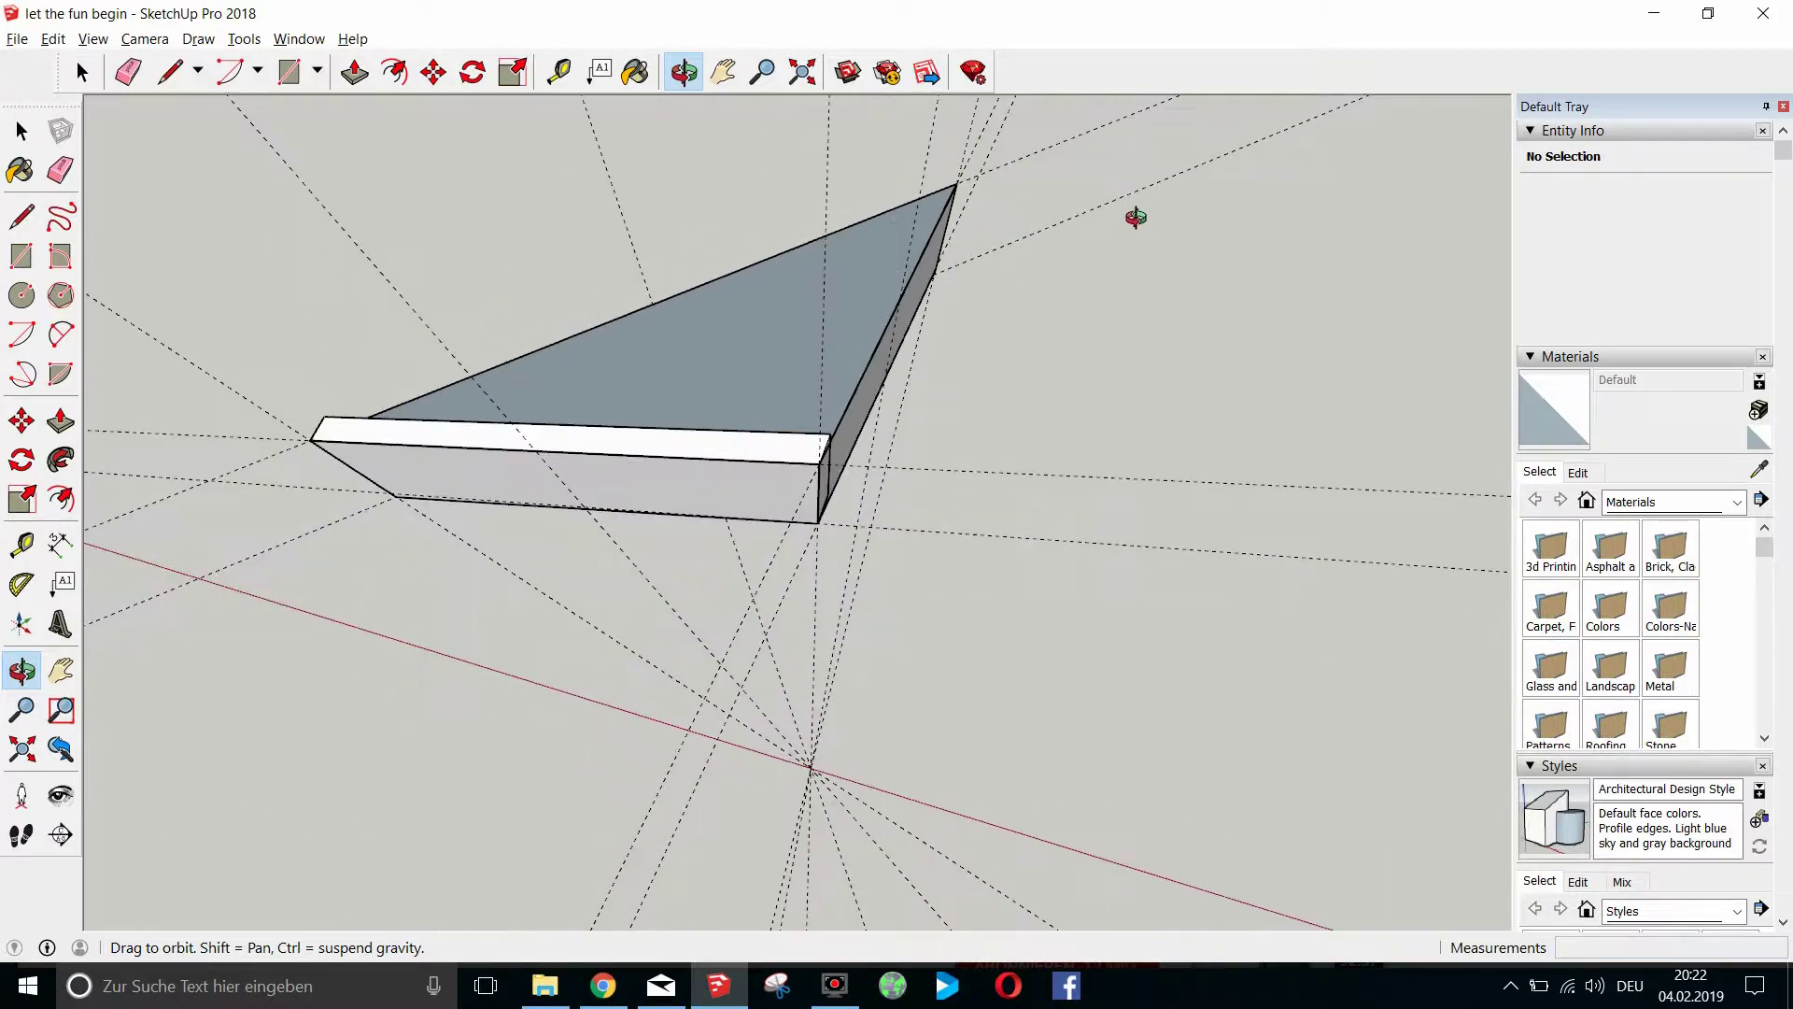
drag(1149, 352, 650, 415)
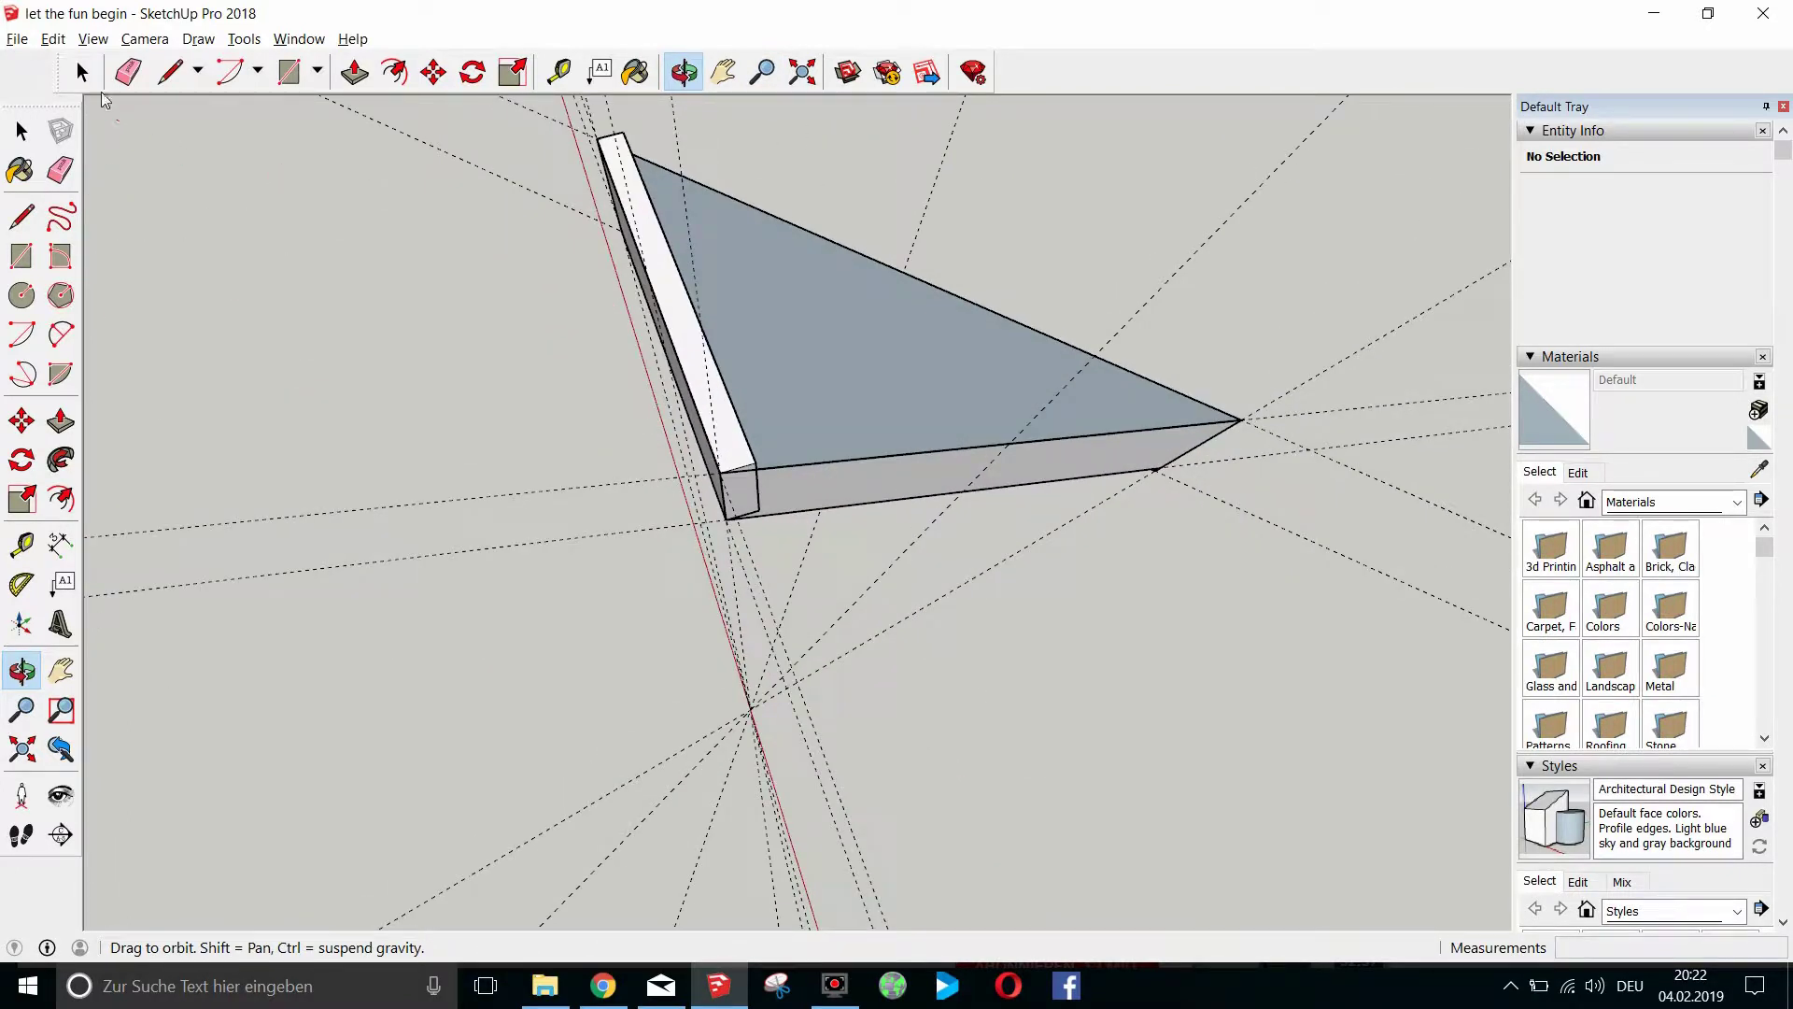
click(82, 73)
double_click(873, 468)
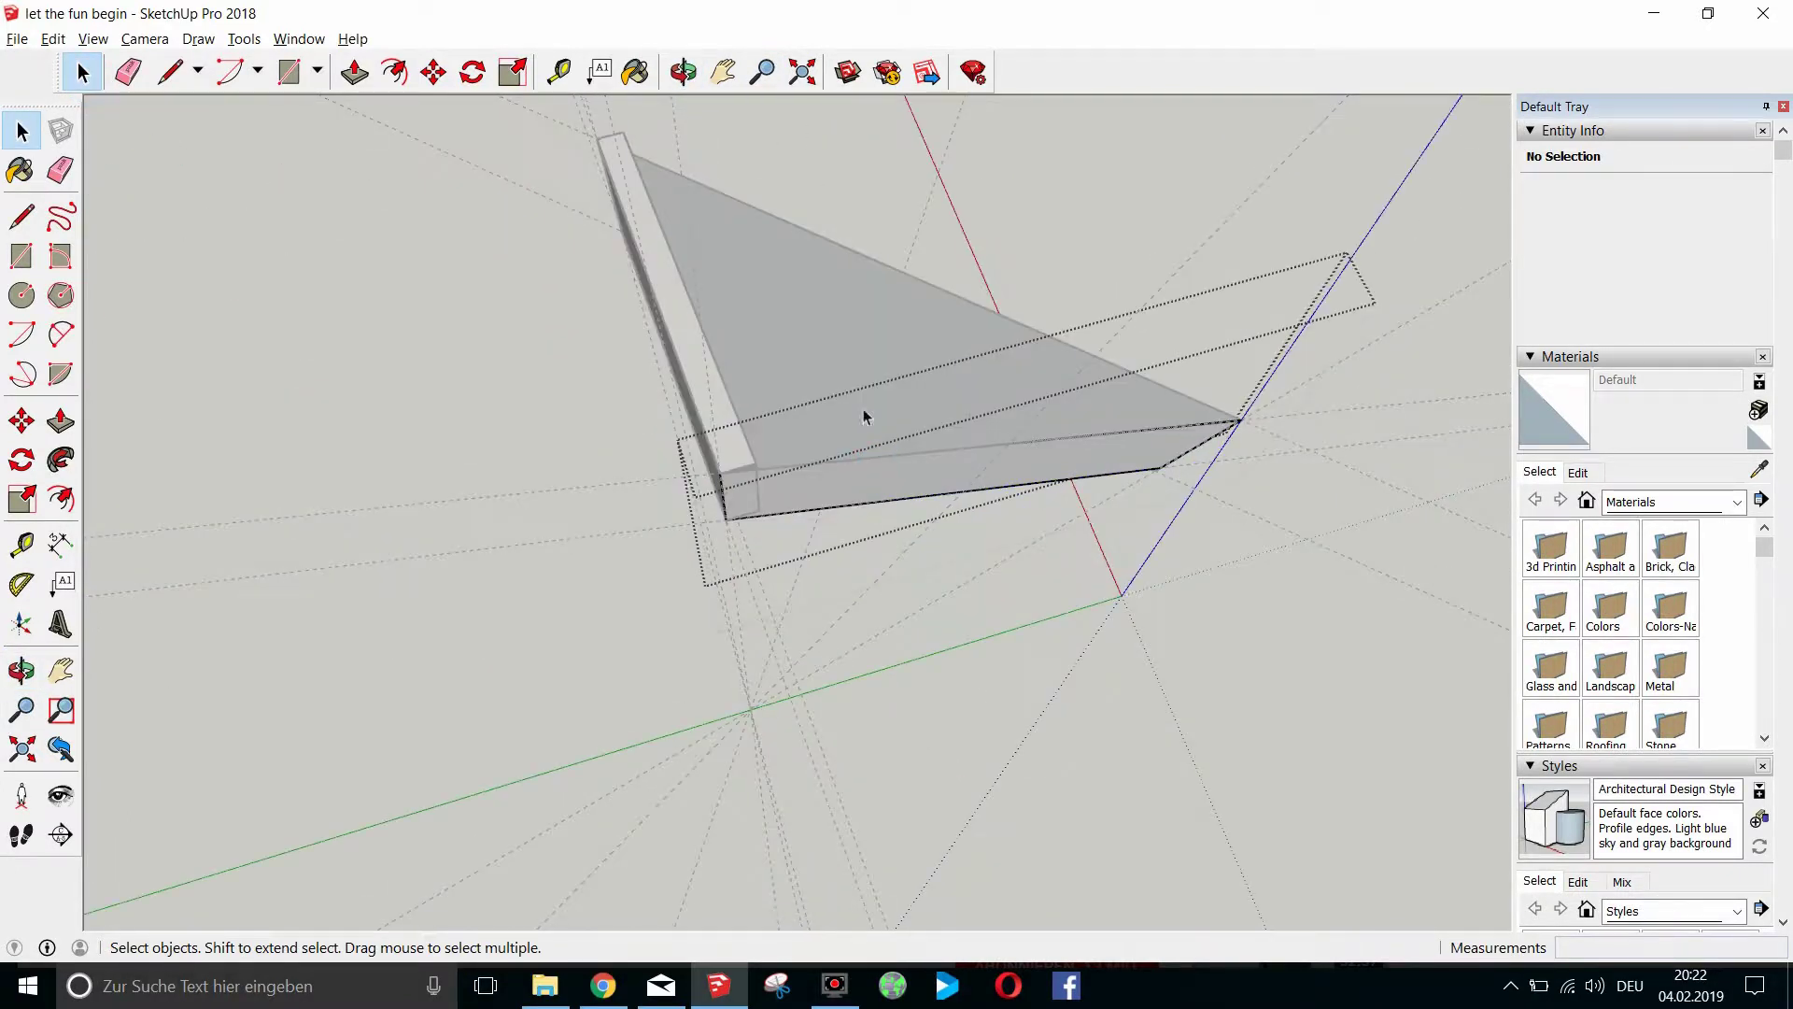
click(354, 72)
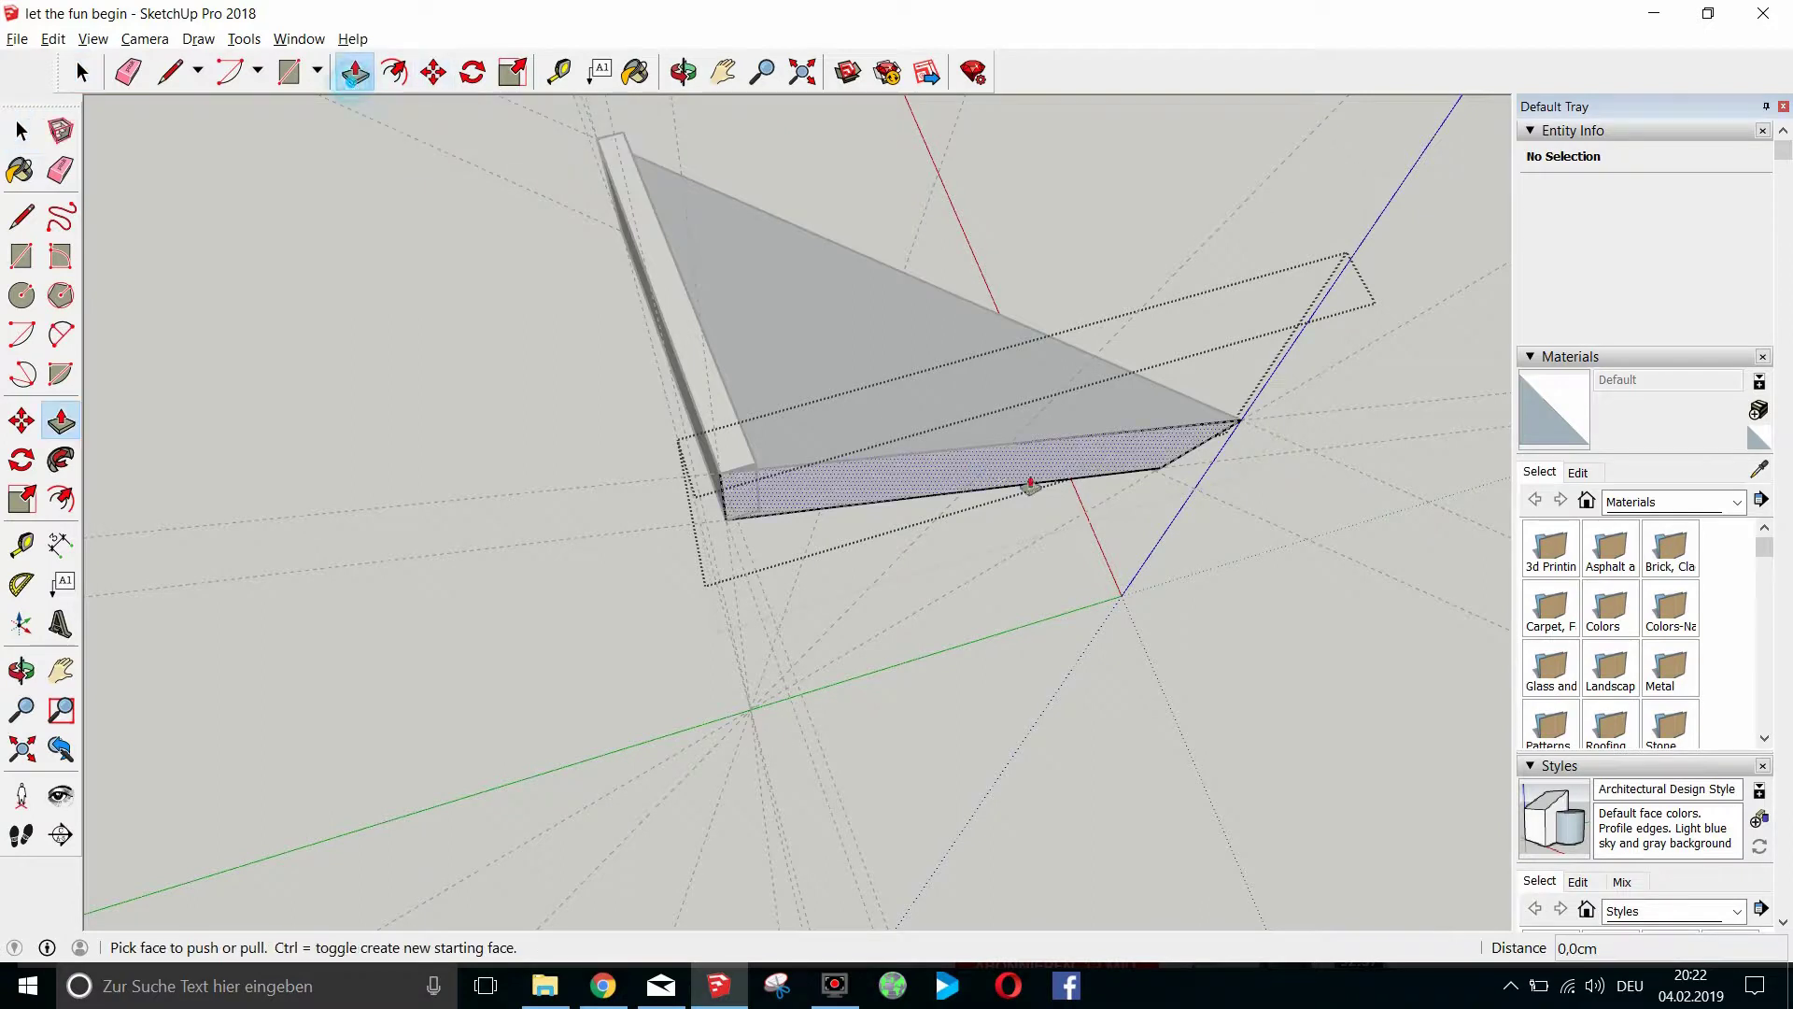
drag(941, 481, 937, 467)
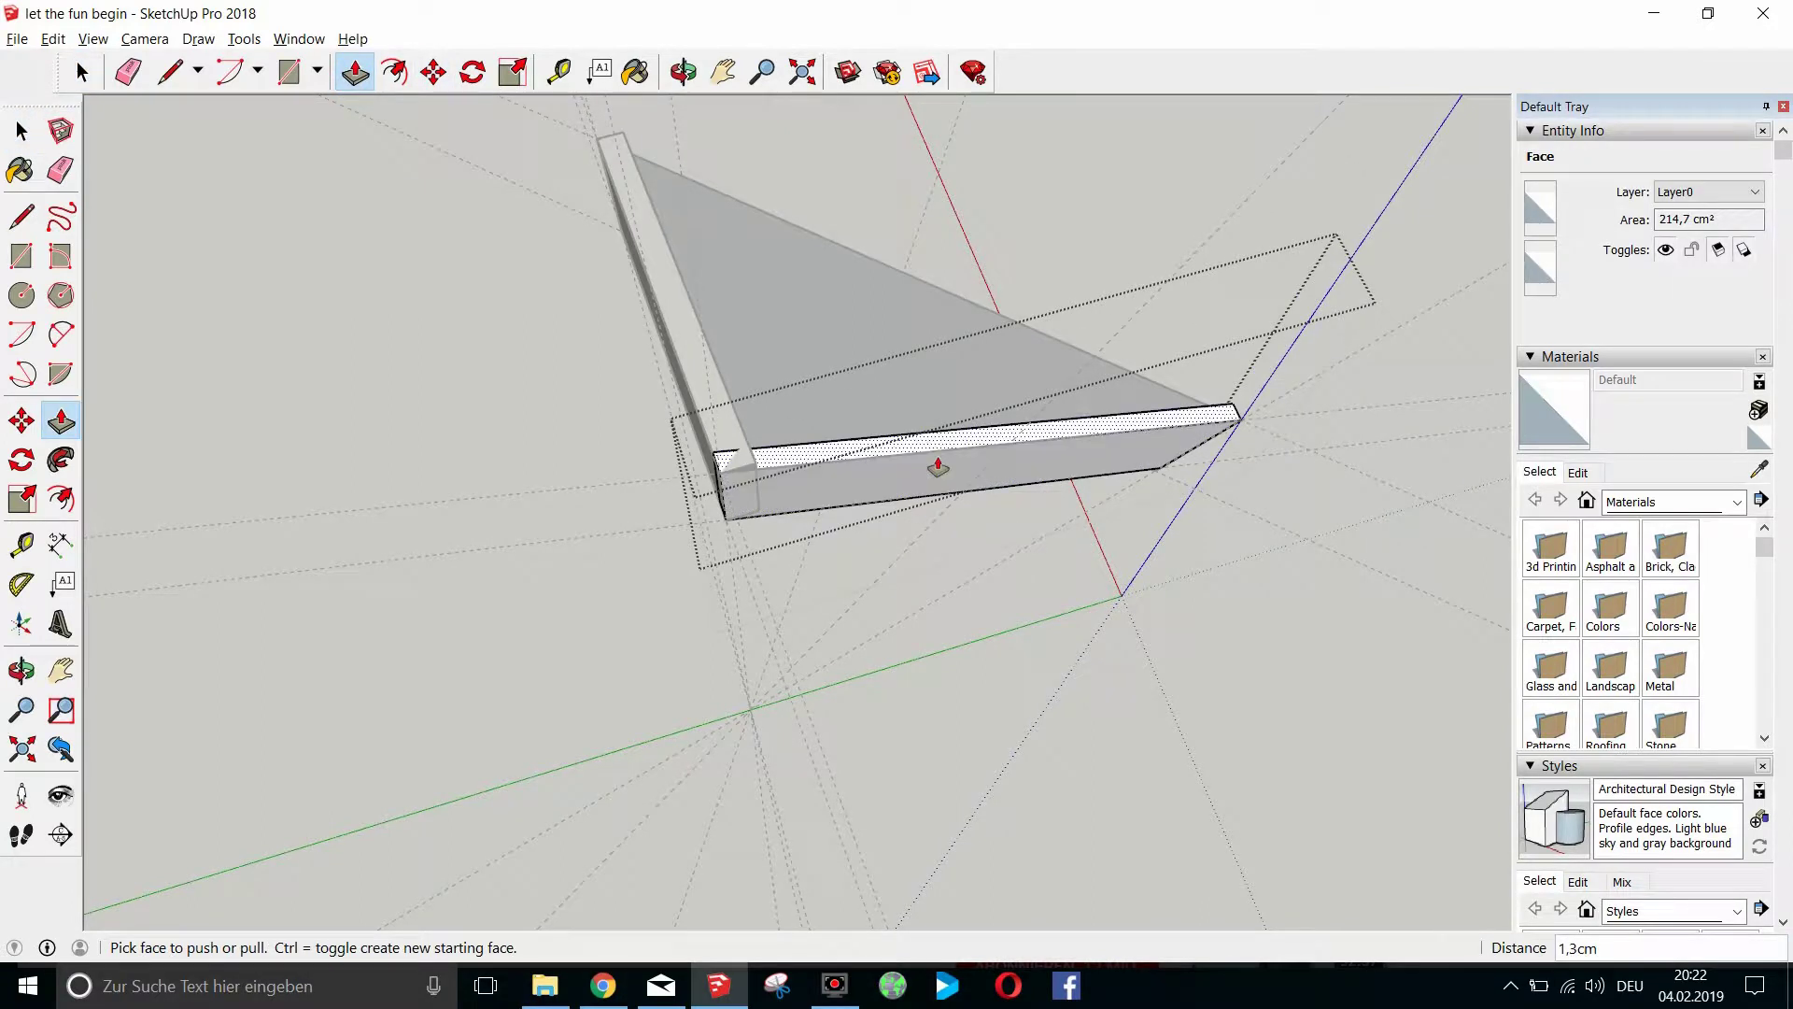
key(Return)
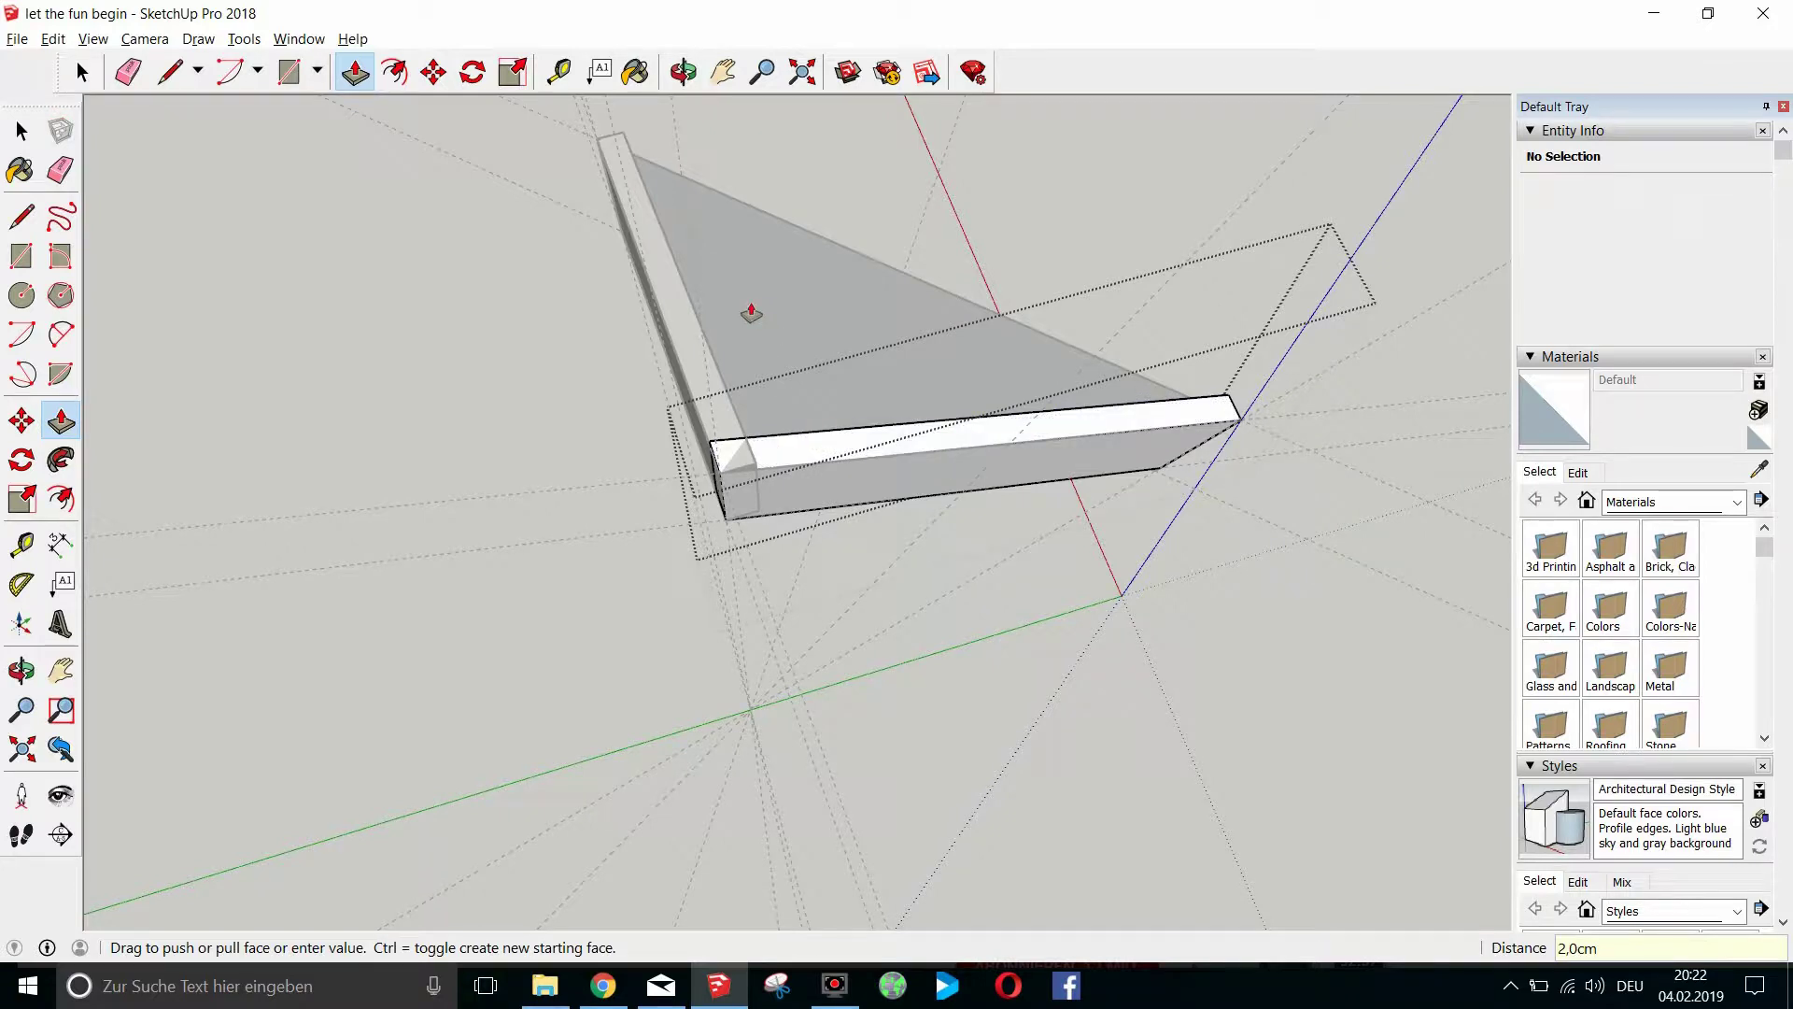
Open the remaining side strip's group along the triangle's base, extrude its face 2 cm with Push/Pull, and close the group.
click(81, 71)
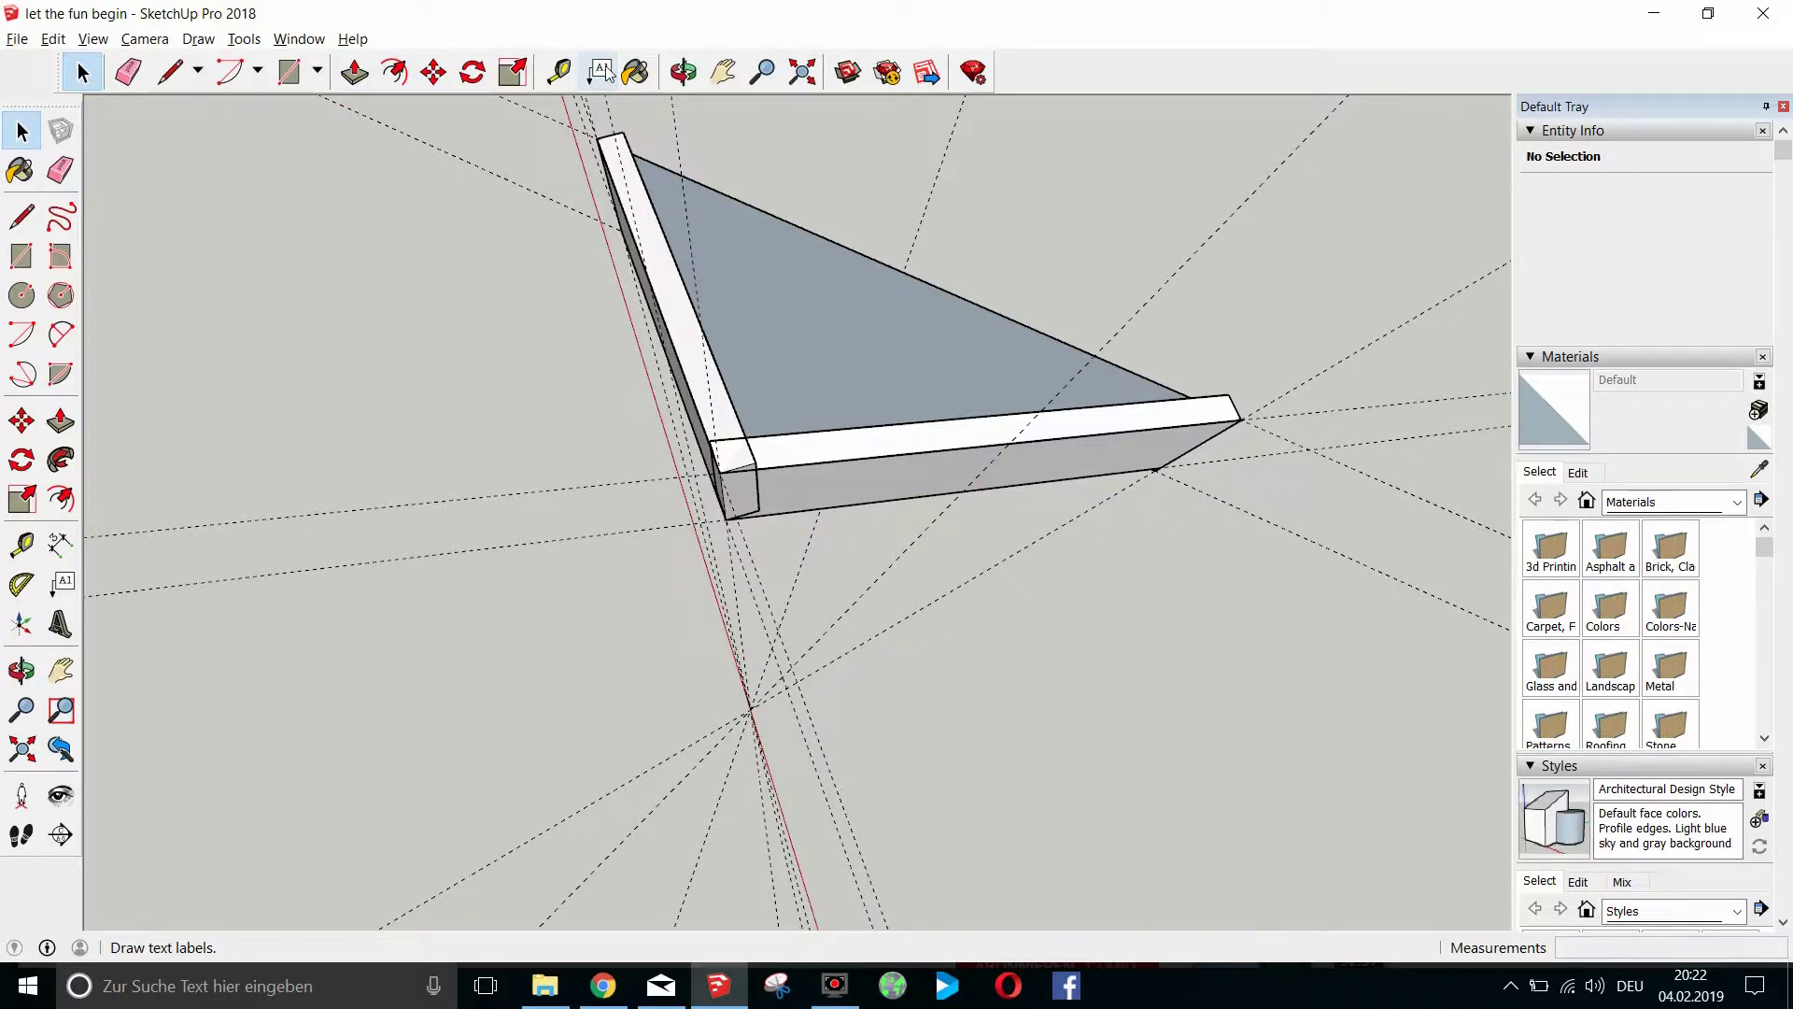
click(683, 72)
drag(1038, 397, 723, 409)
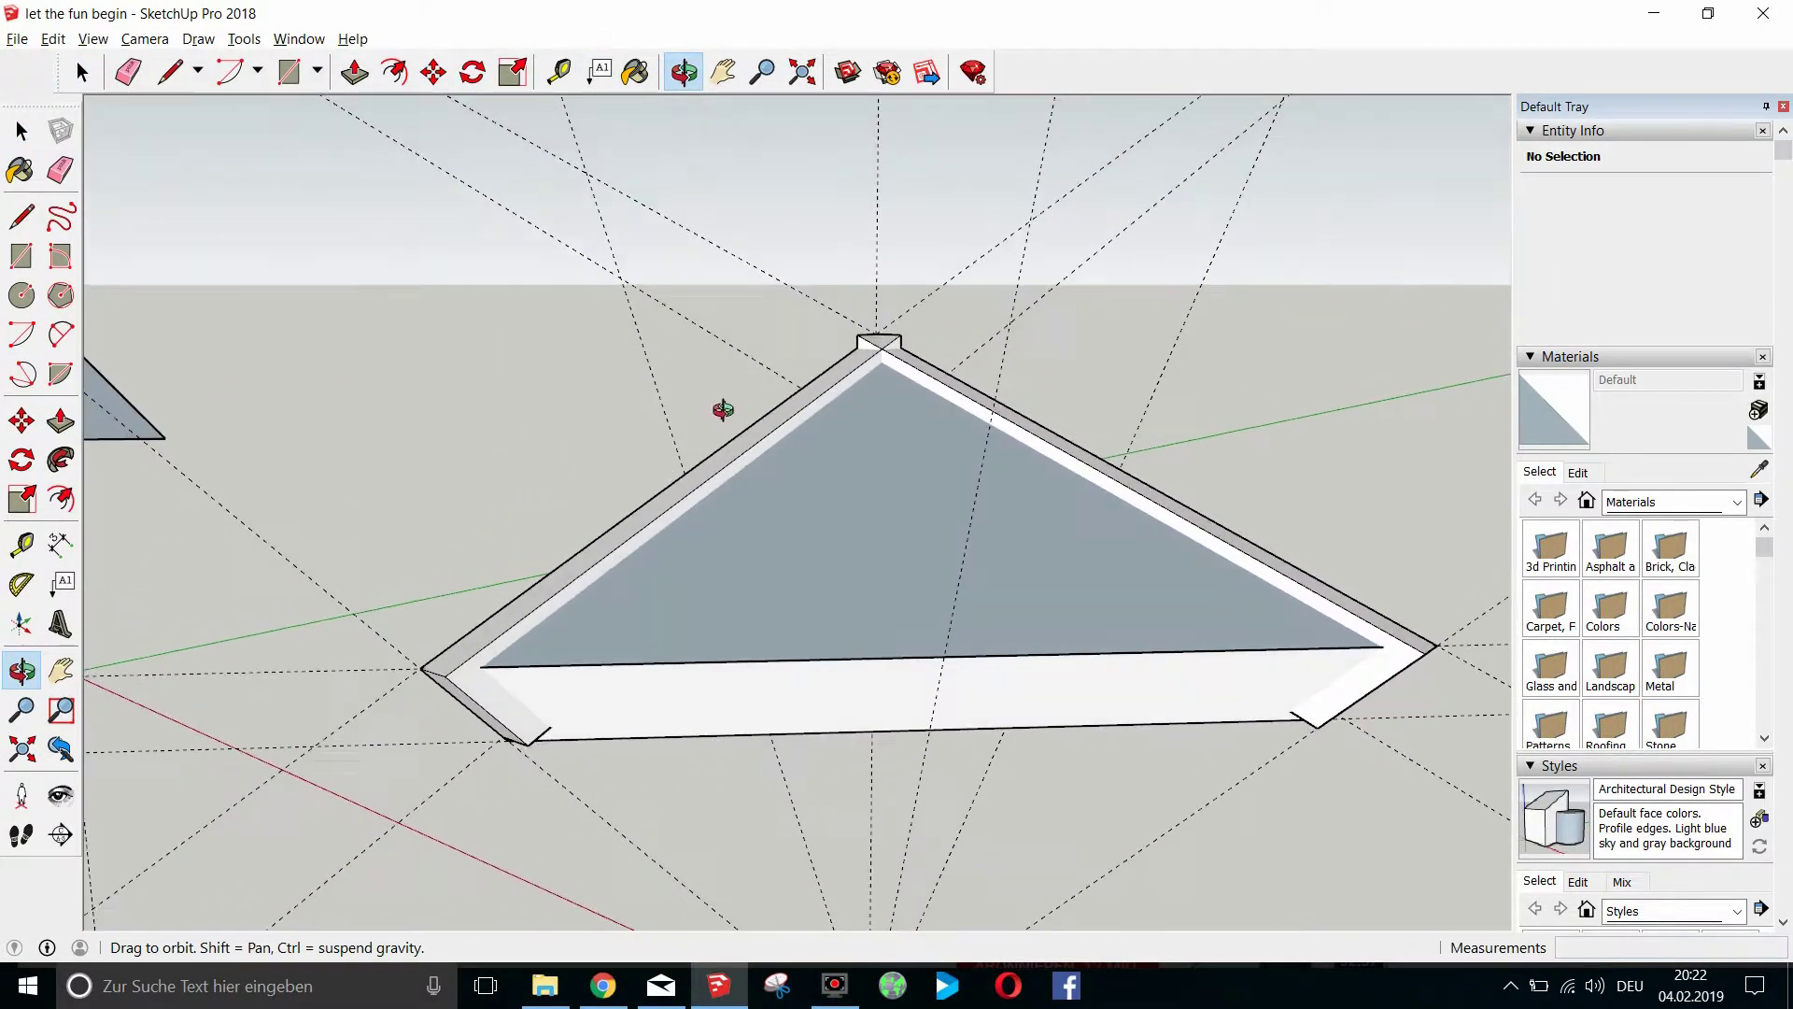
click(81, 72)
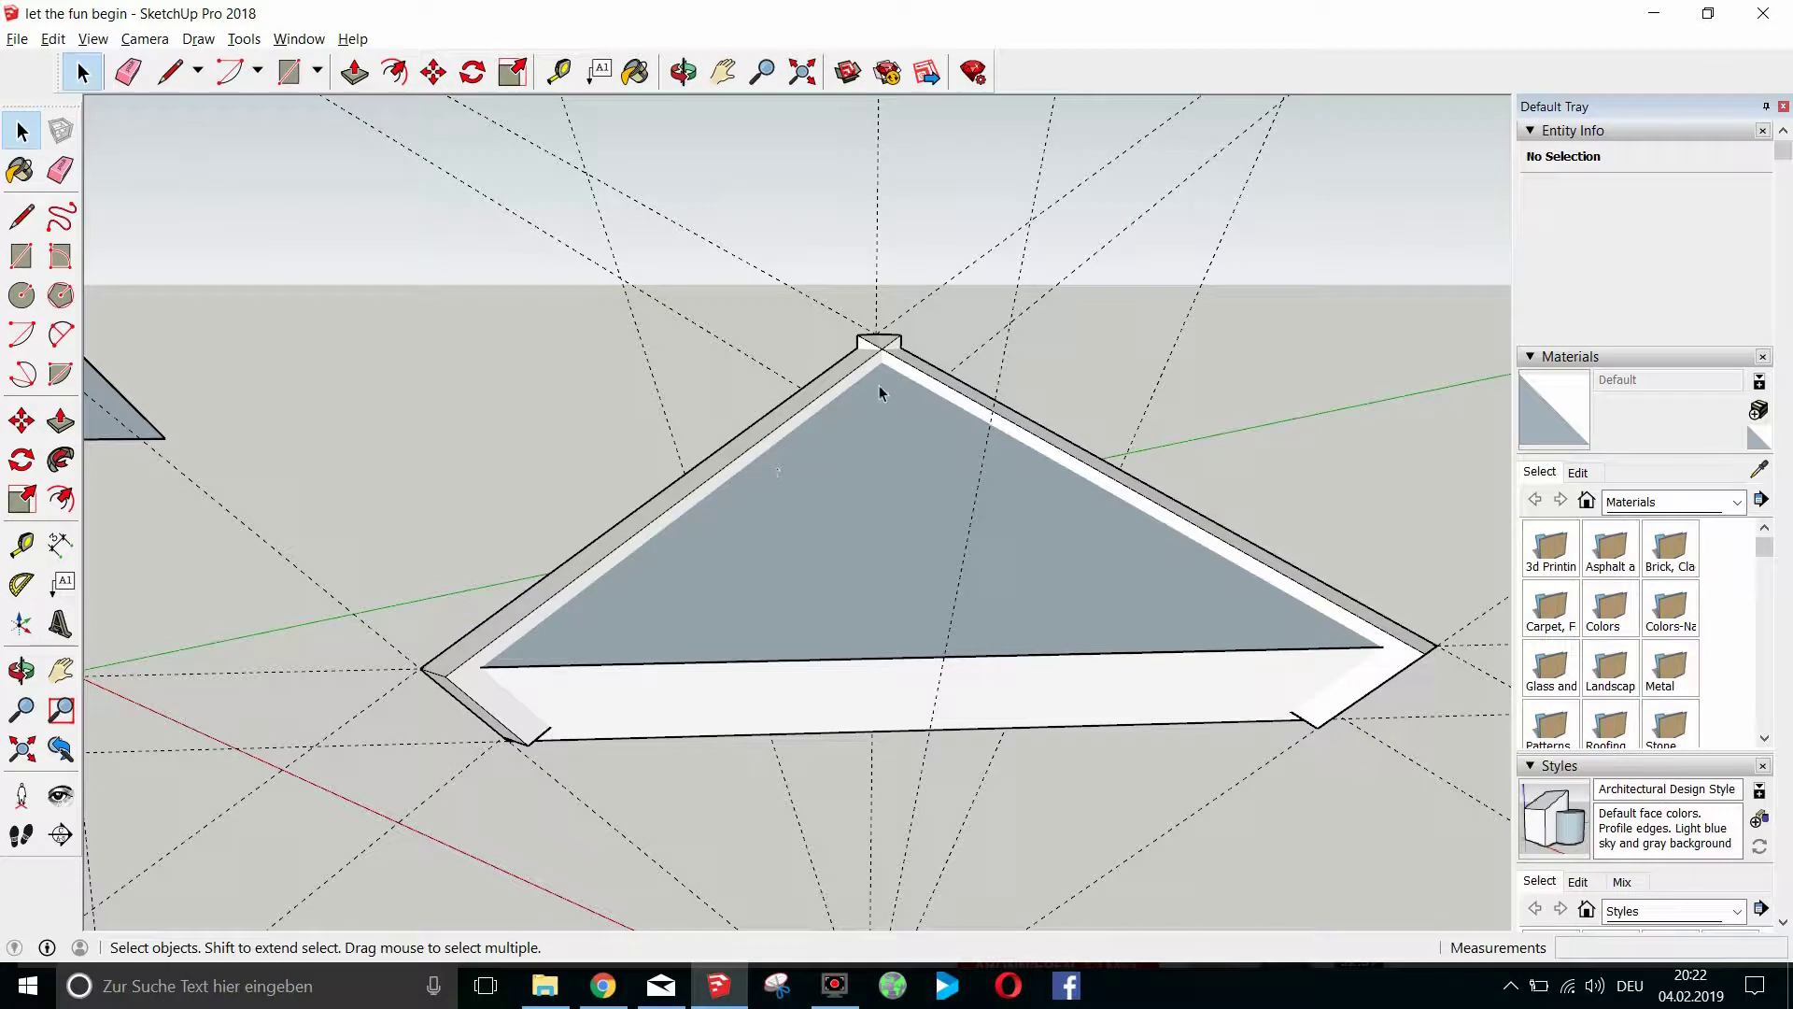
scroll(689, 572, down, 2)
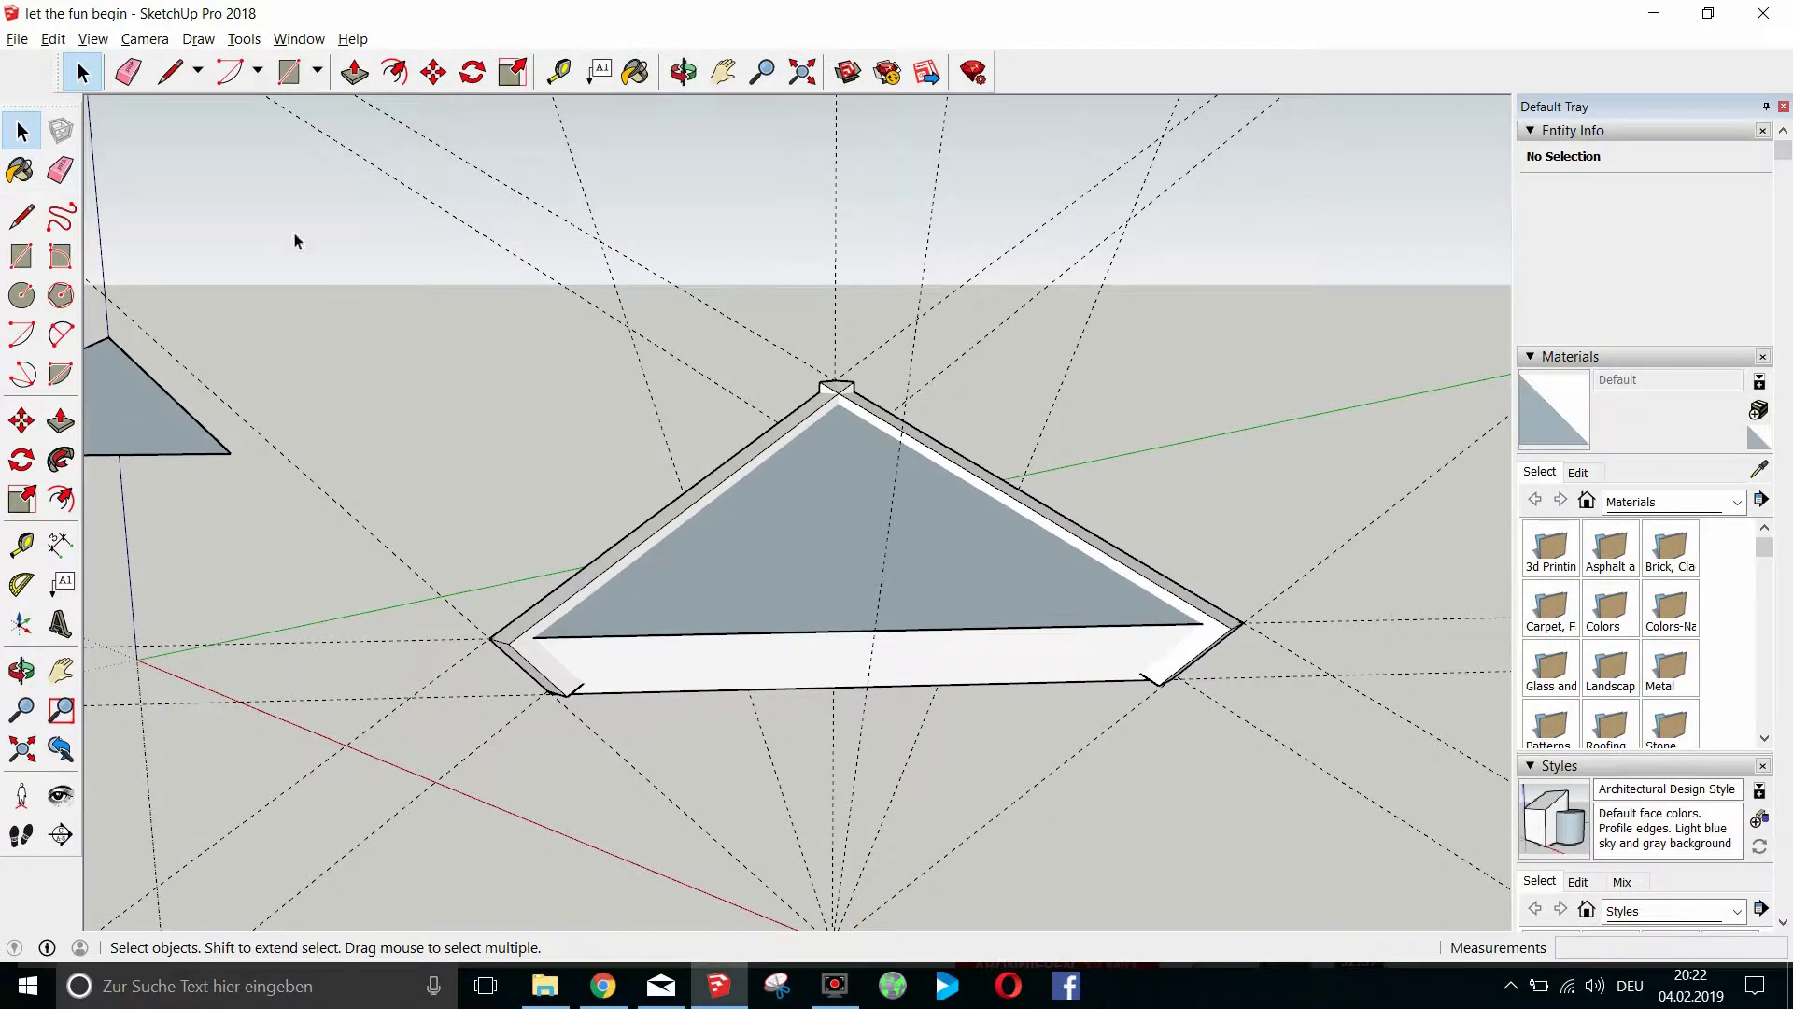
double_click(790, 689)
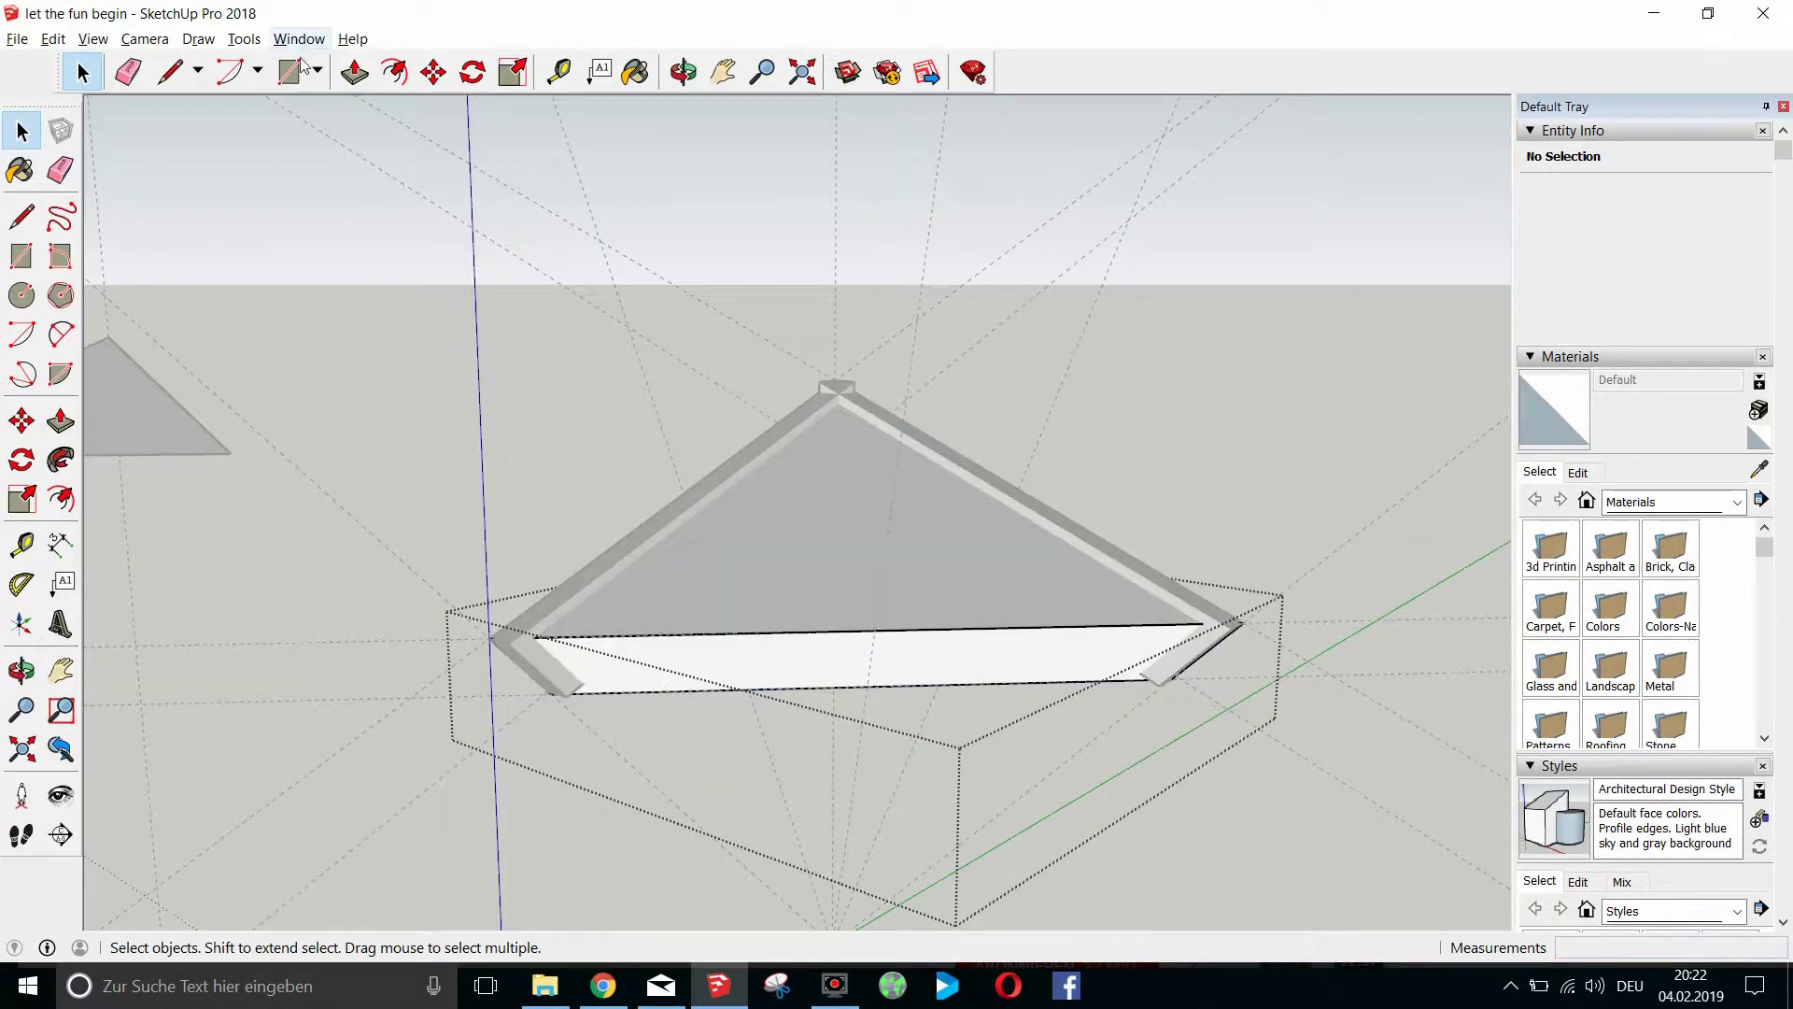
click(354, 72)
click(780, 659)
click(854, 657)
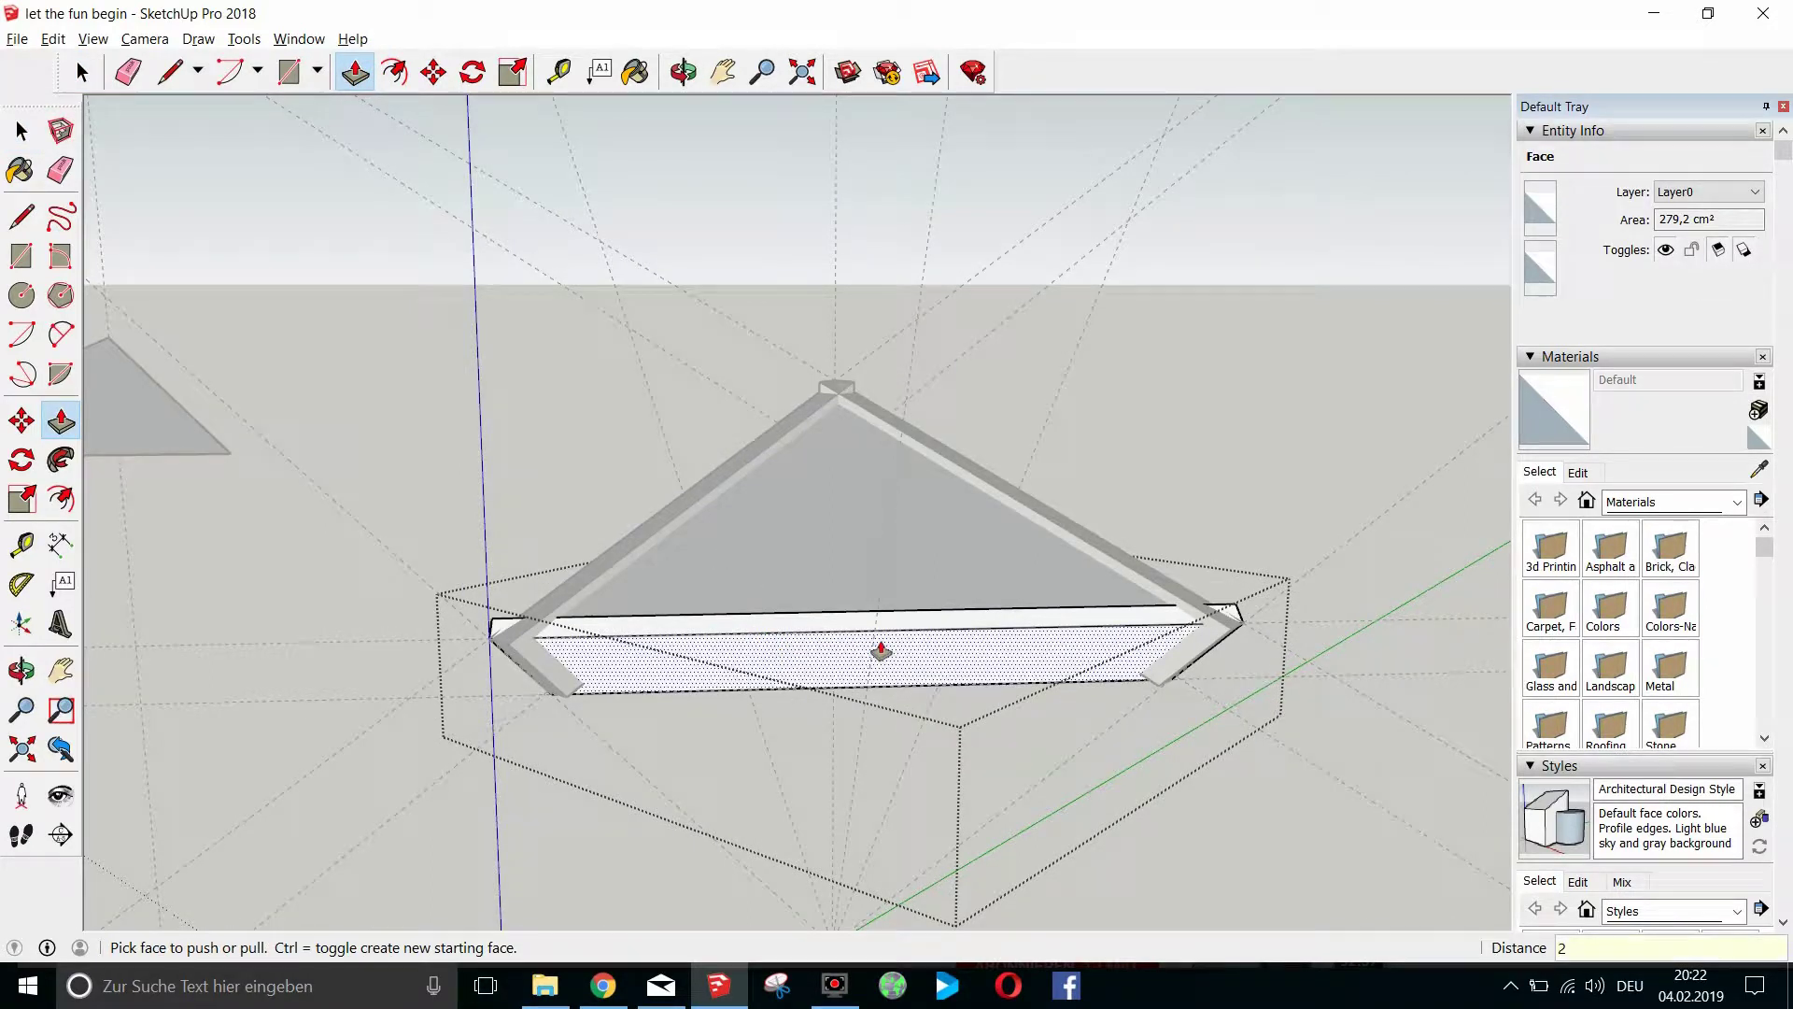
text(2)
key(Return)
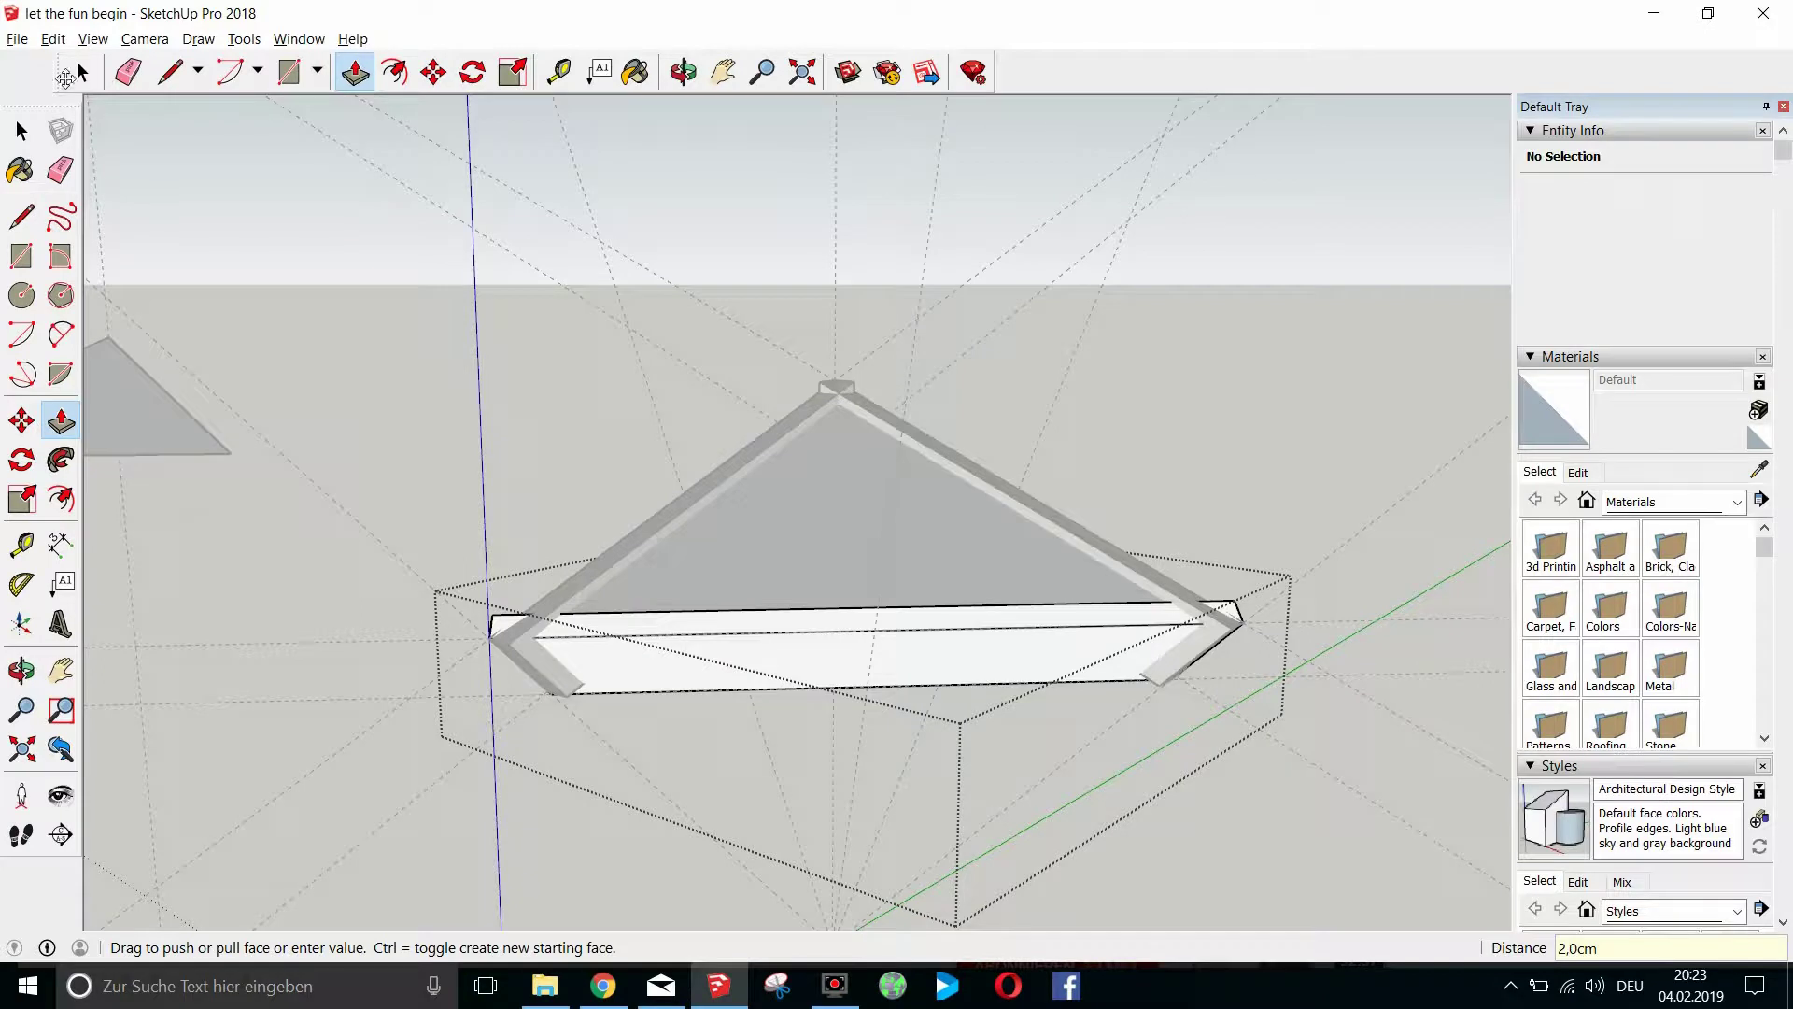
click(74, 73)
click(236, 265)
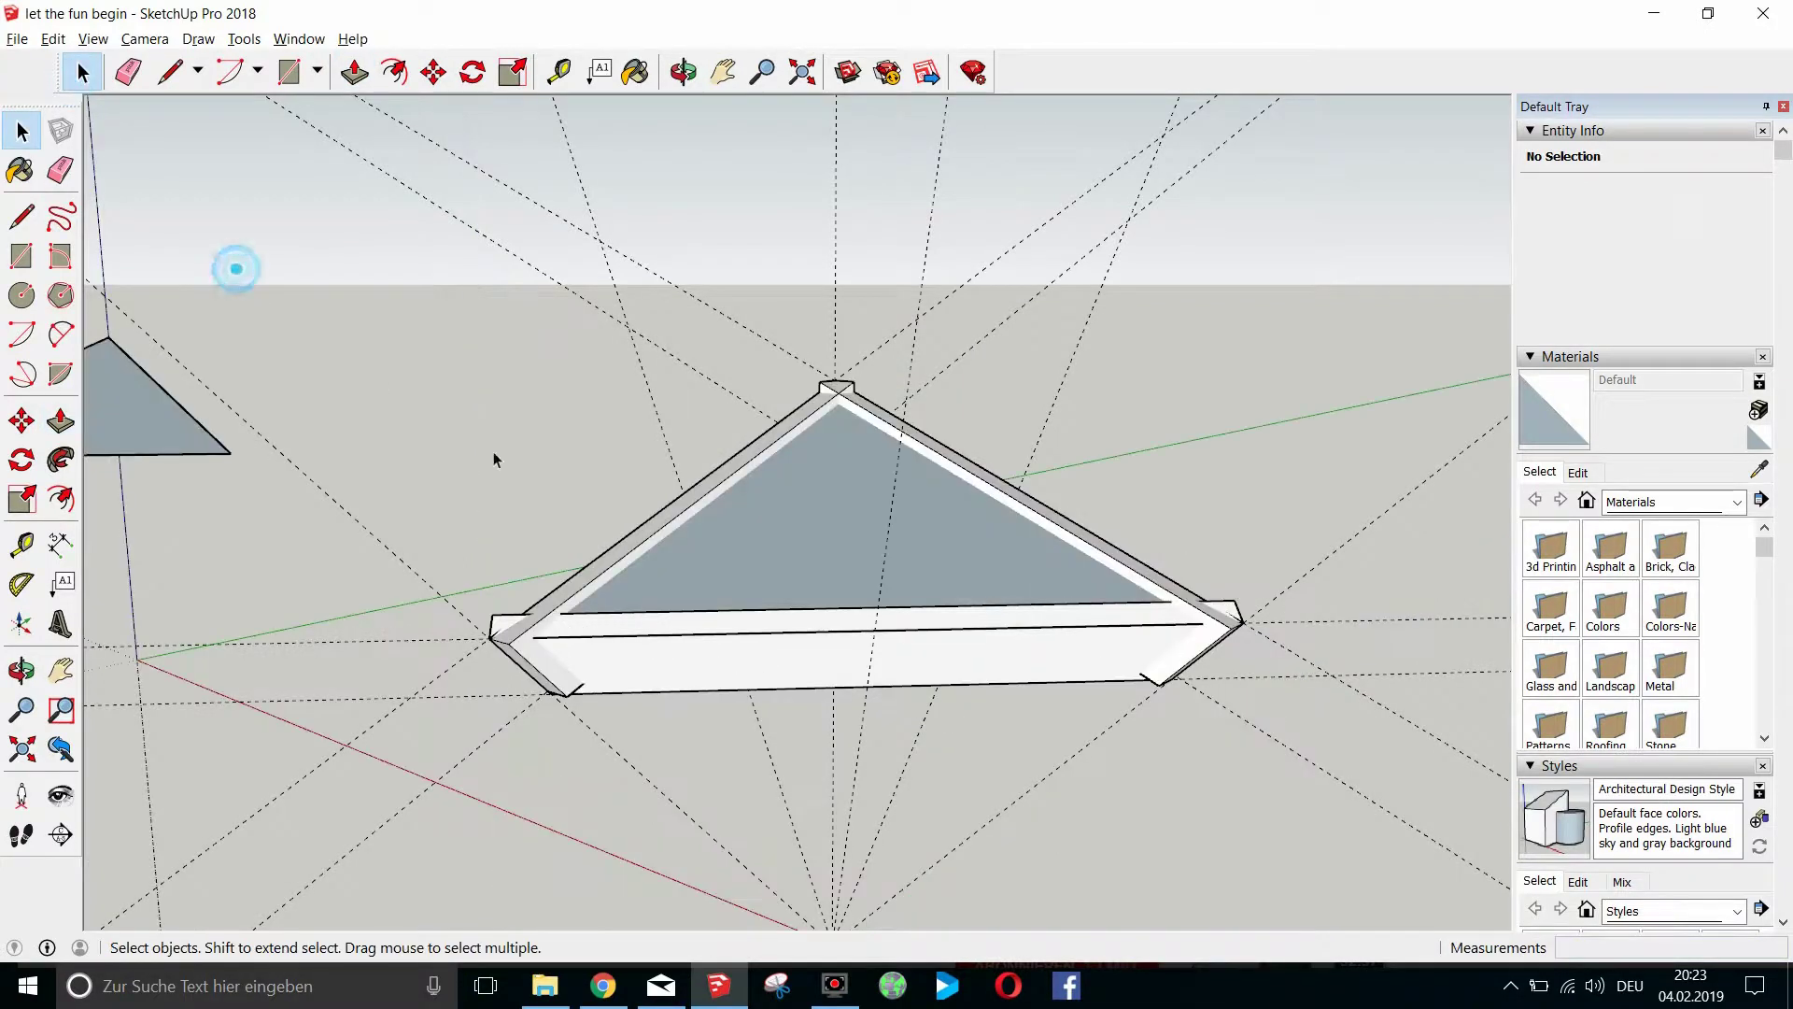
Select the triangle and the three side strip groups together and intersect their faces.
click(914, 546)
click(468, 321)
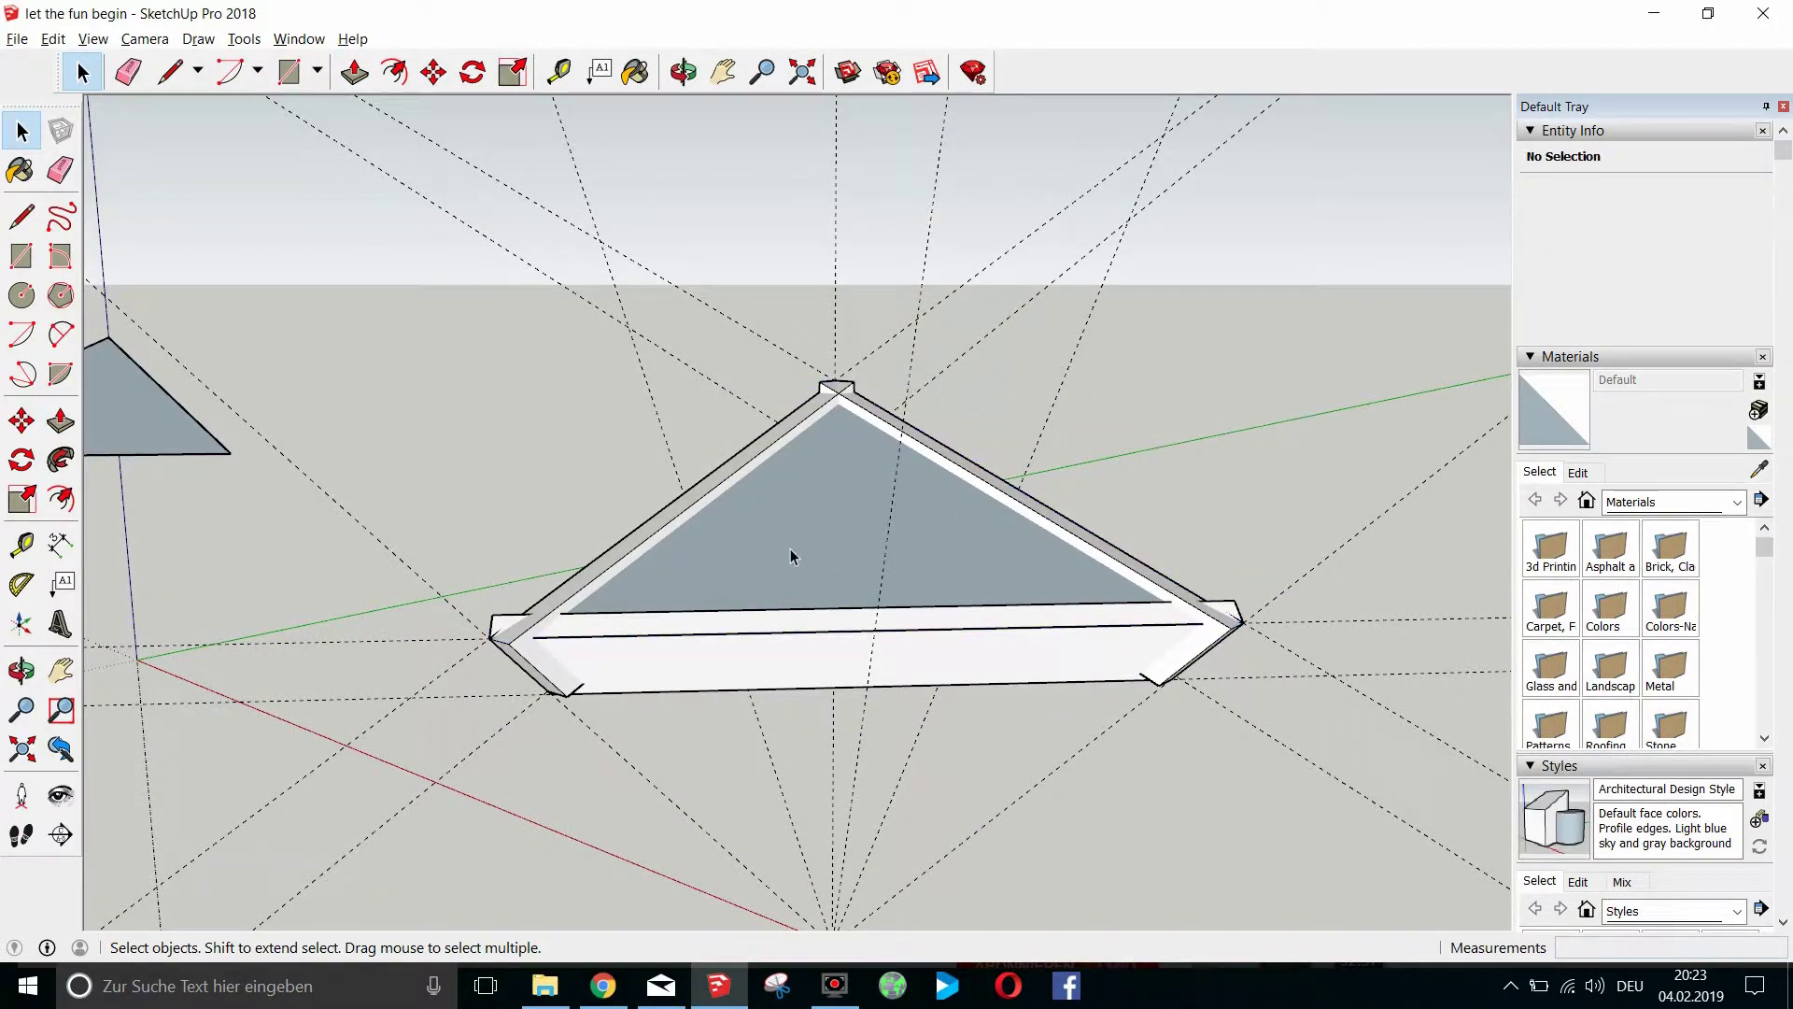
drag(419, 309, 1407, 862)
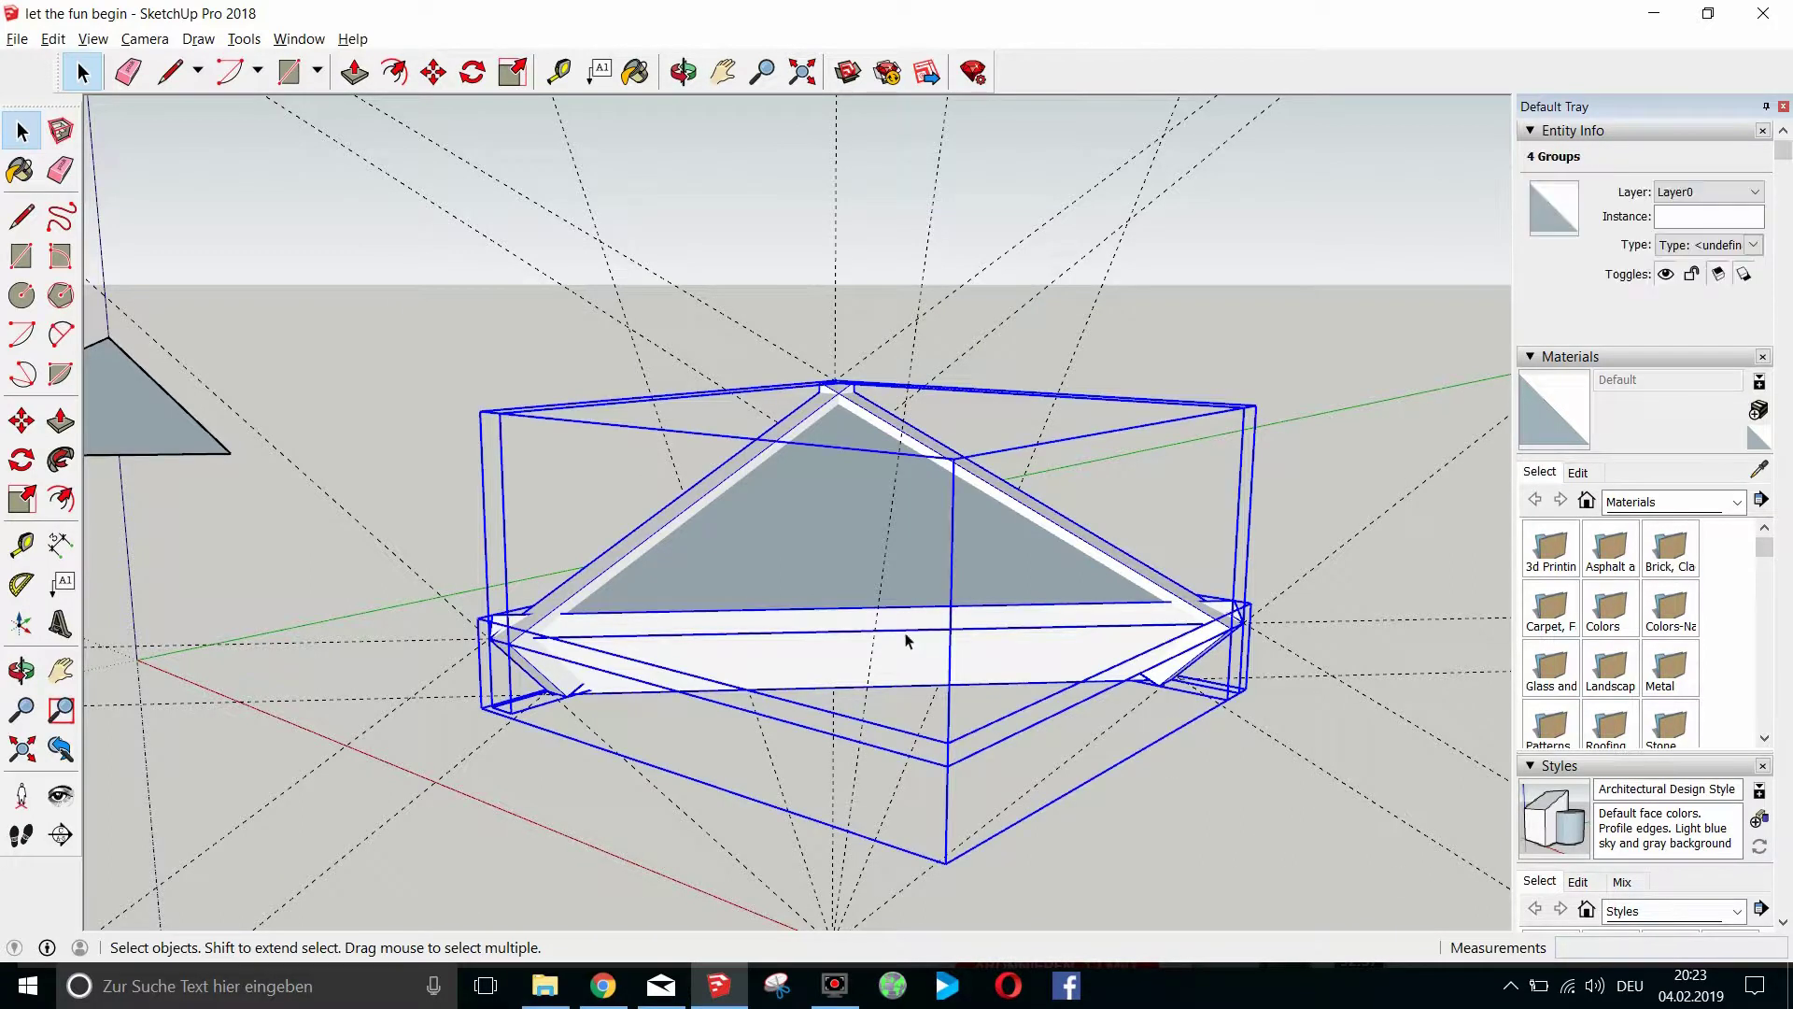
right_click(905, 639)
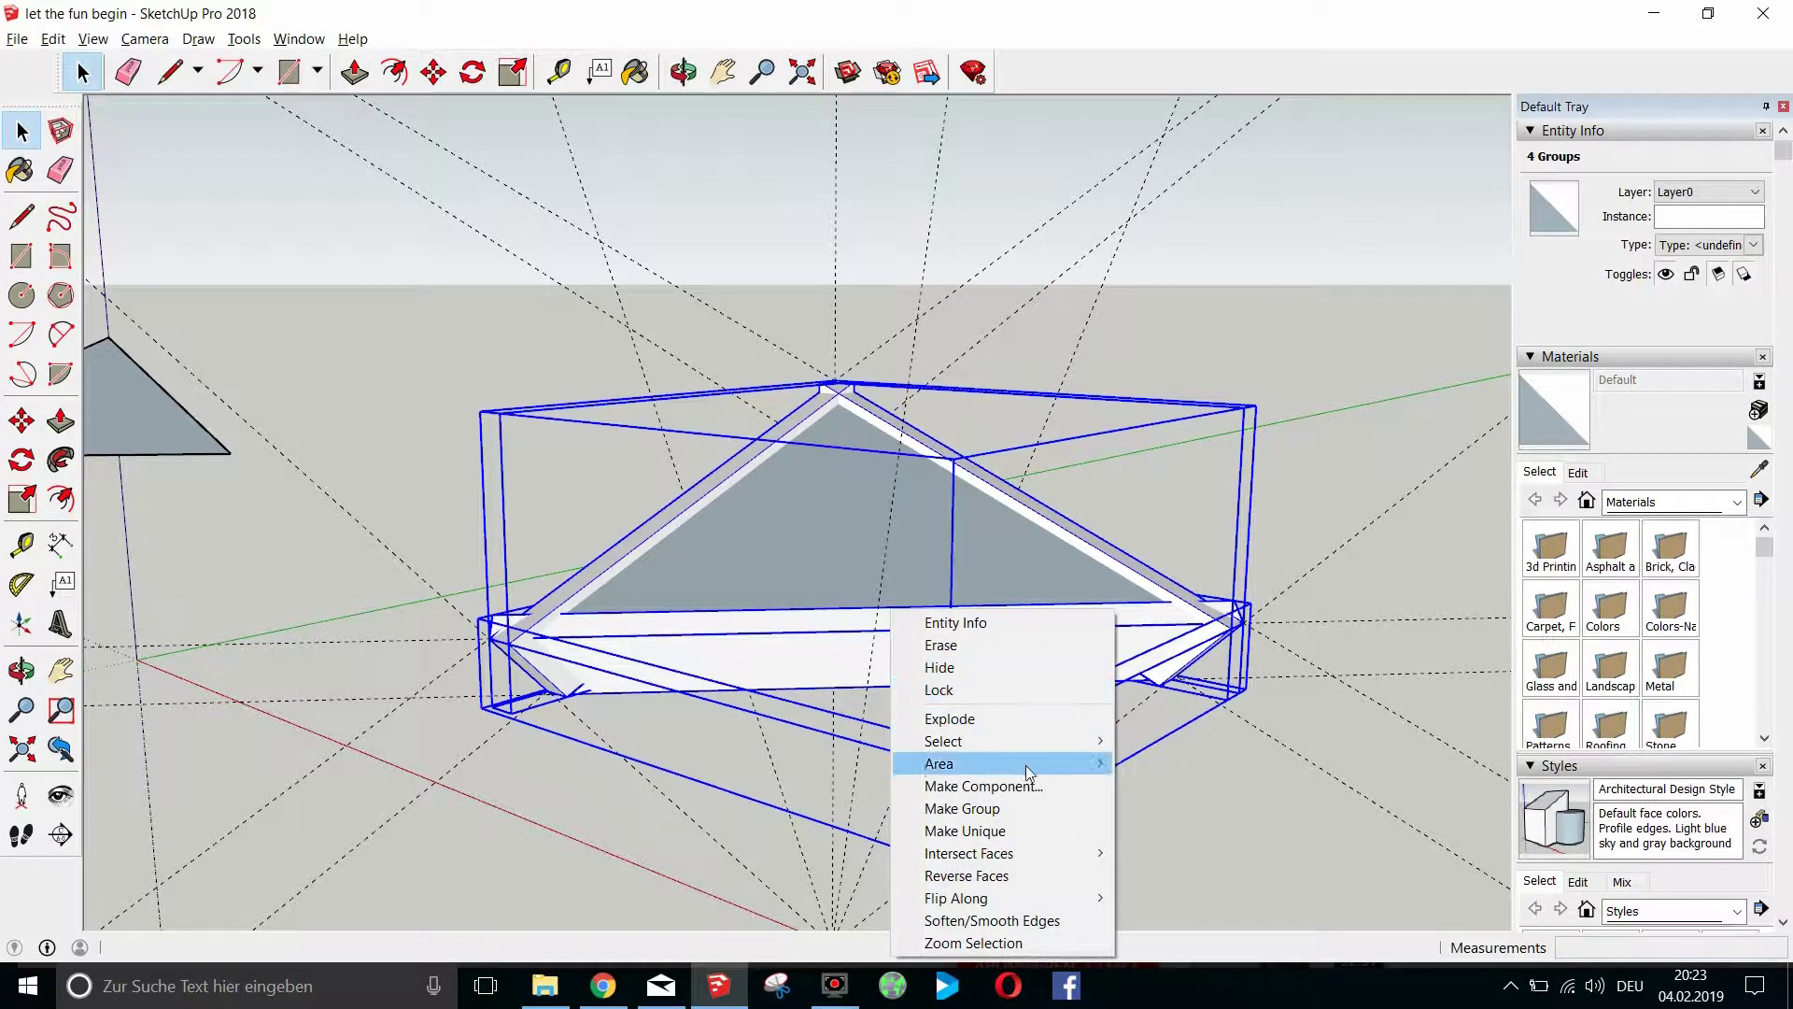
mouse_move(1027, 853)
click(1224, 852)
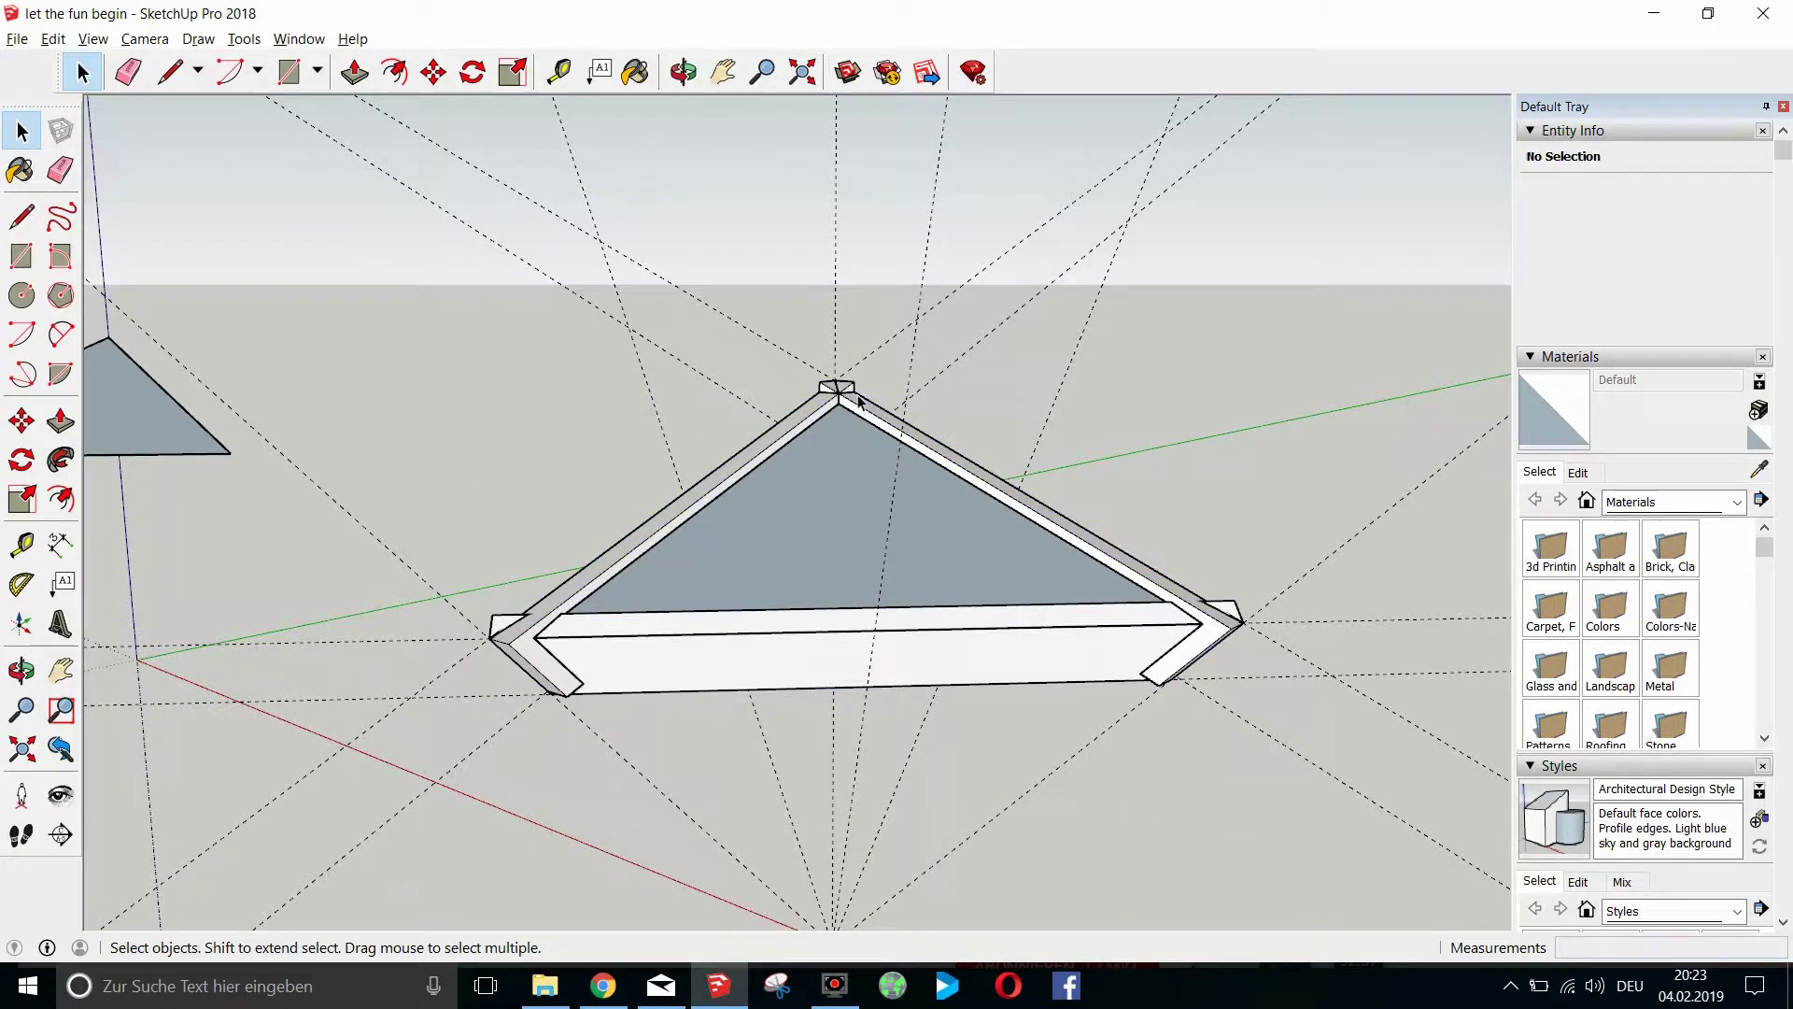
Open the triangle's group, delete its face between the strips, and close the group.
click(683, 72)
drag(621, 300, 772, 418)
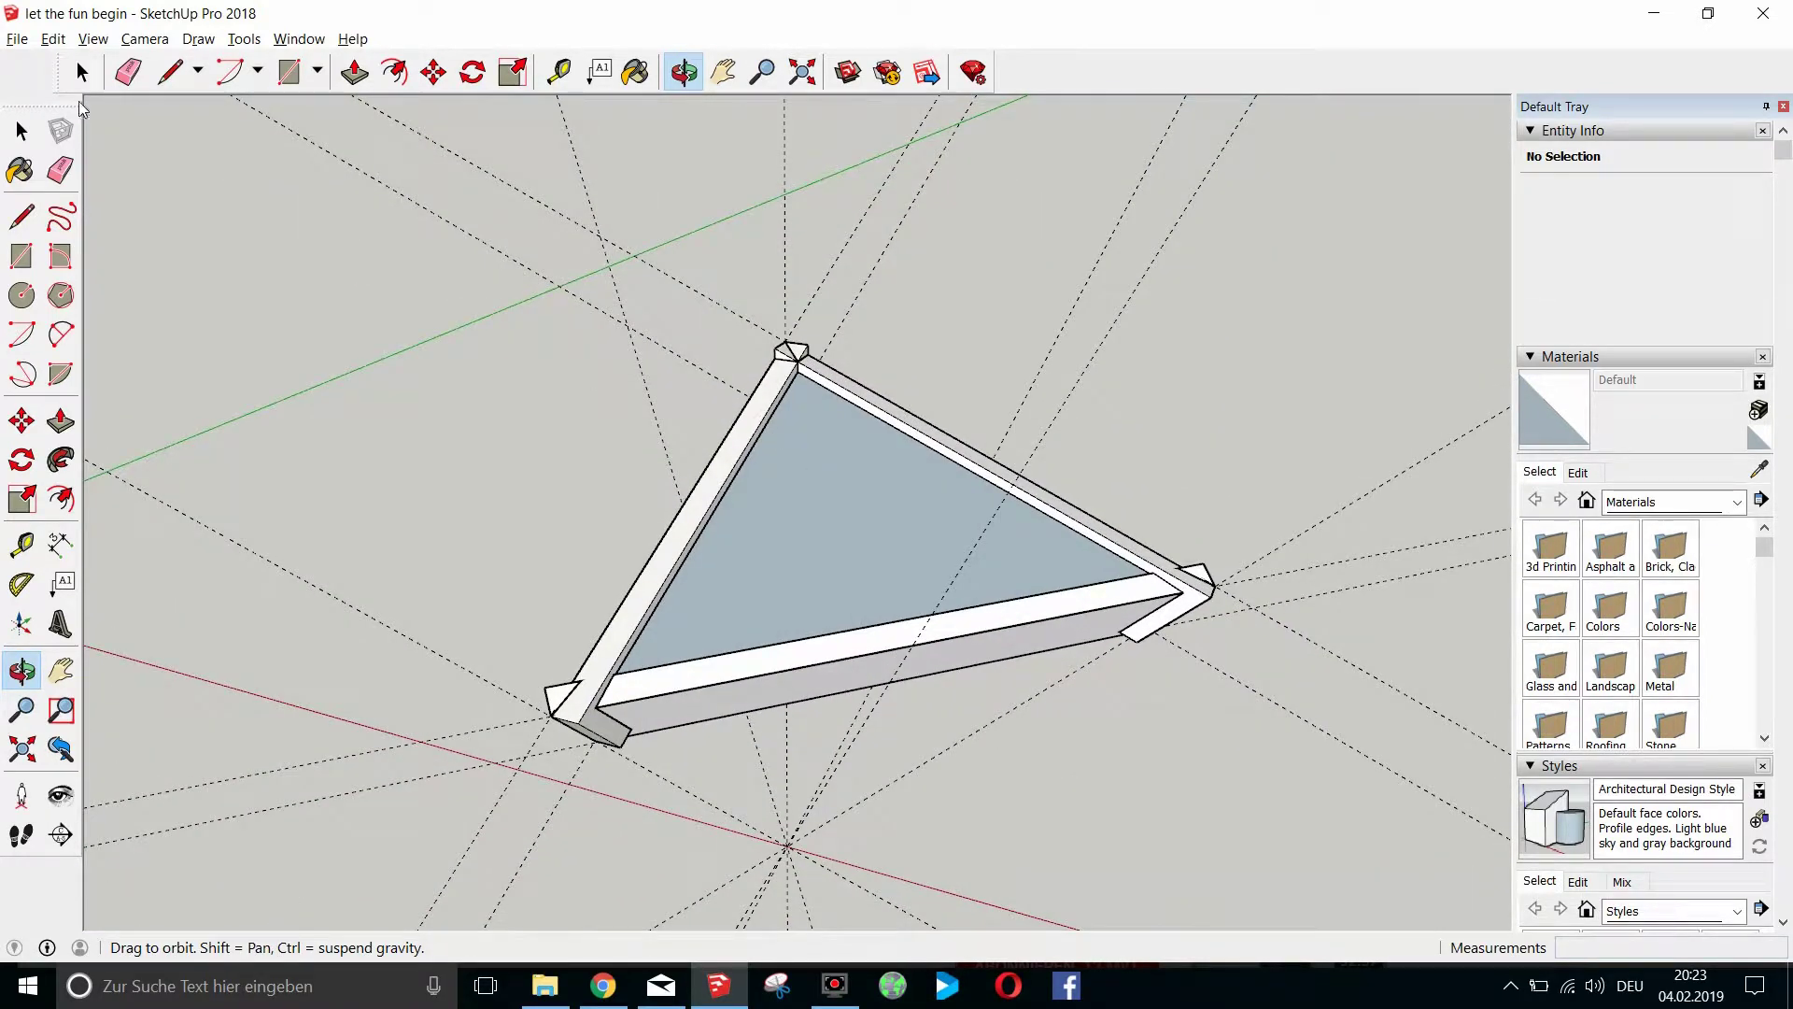
key(space)
click(877, 535)
double_click(876, 544)
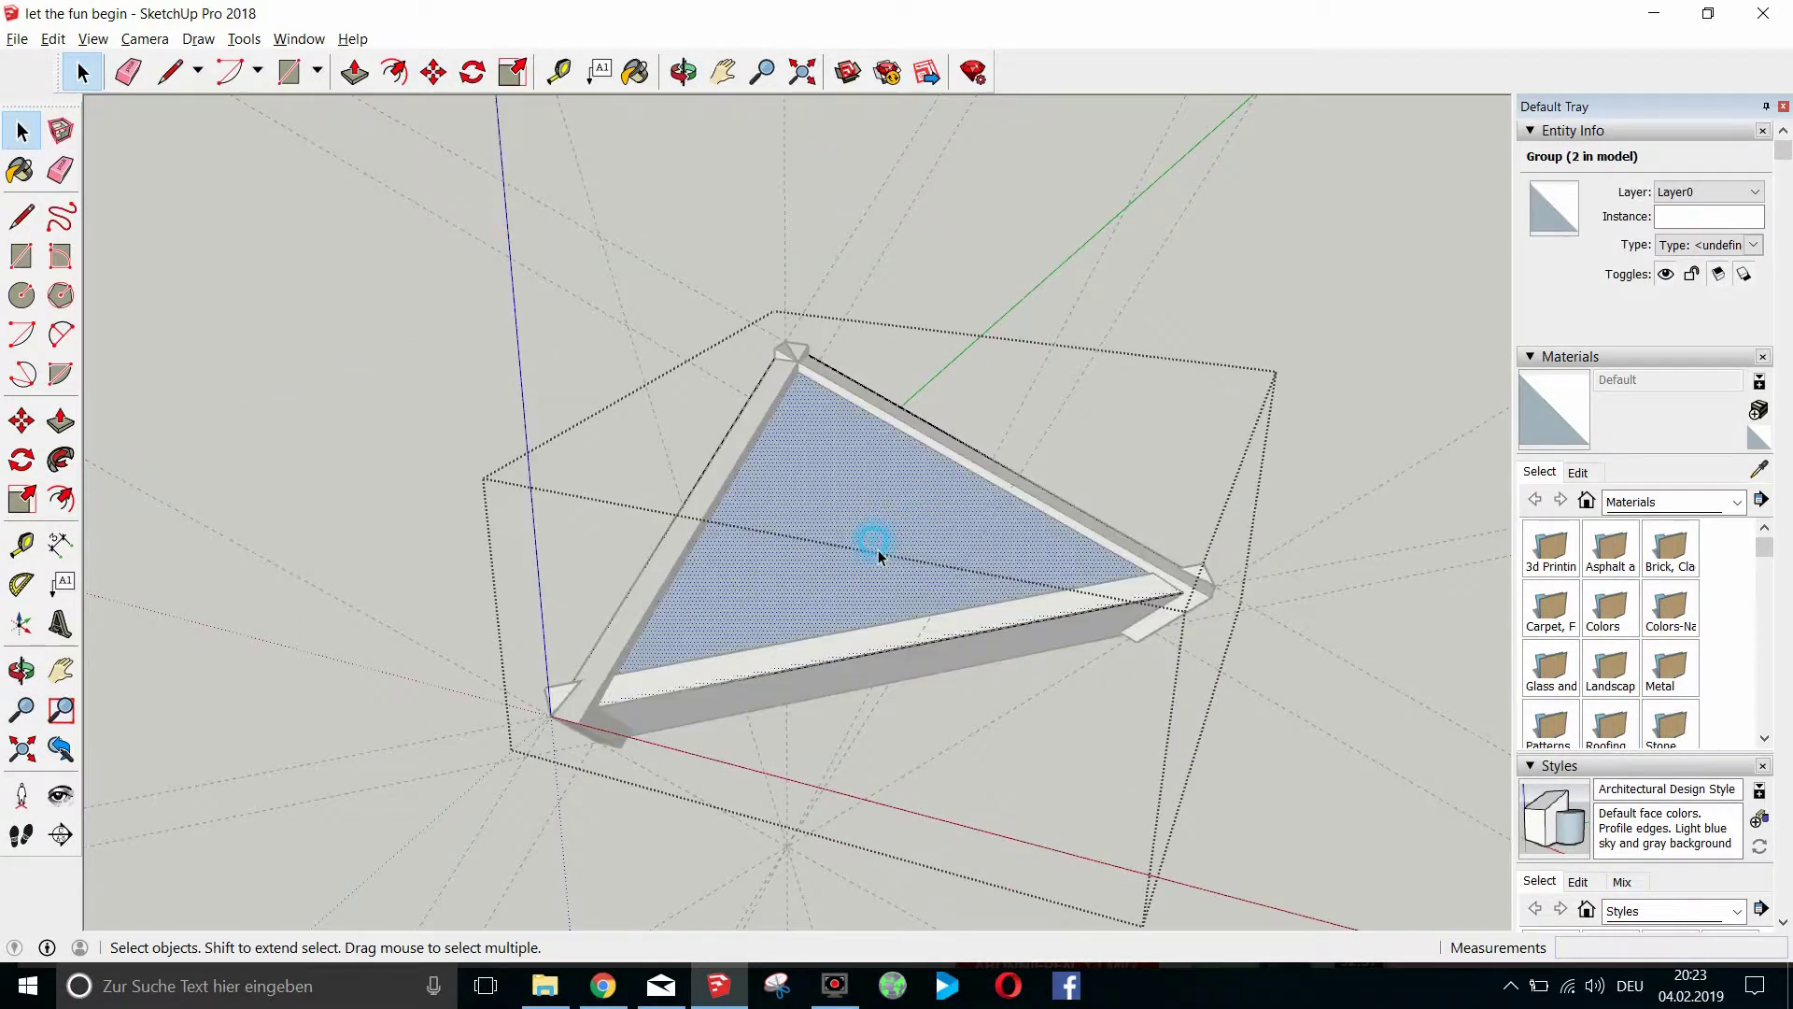
key(Delete)
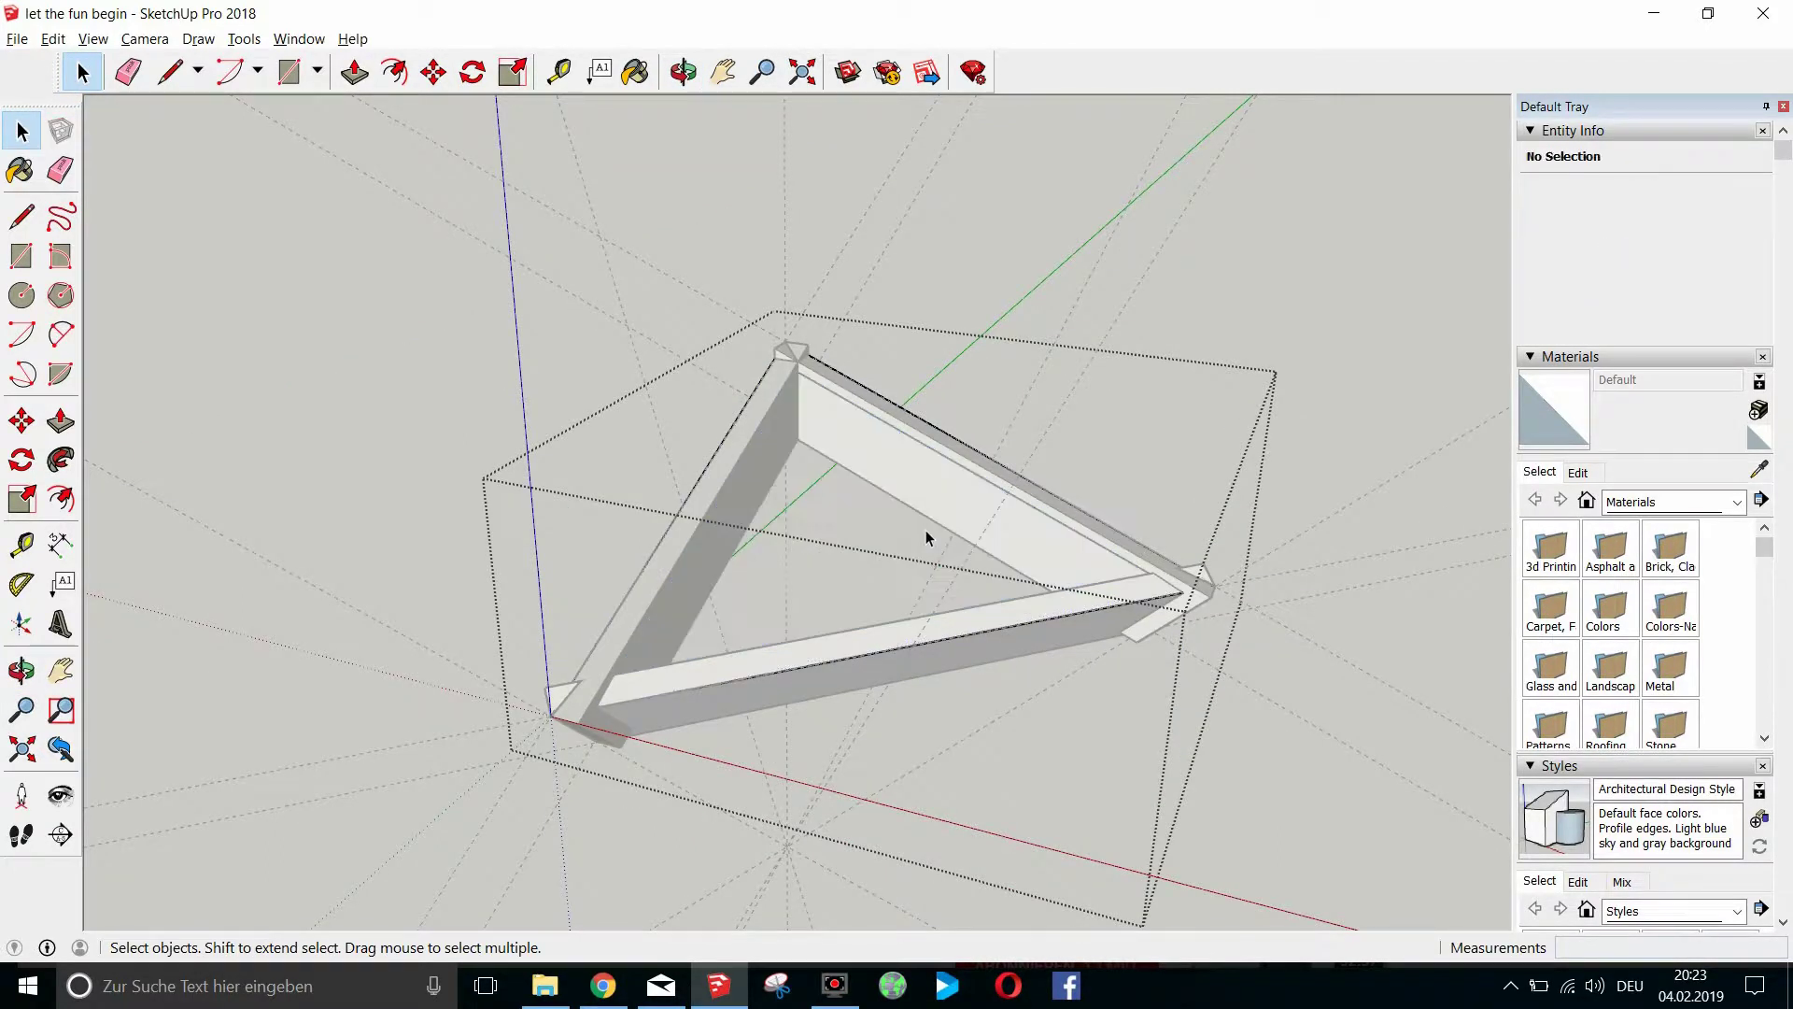
click(558, 285)
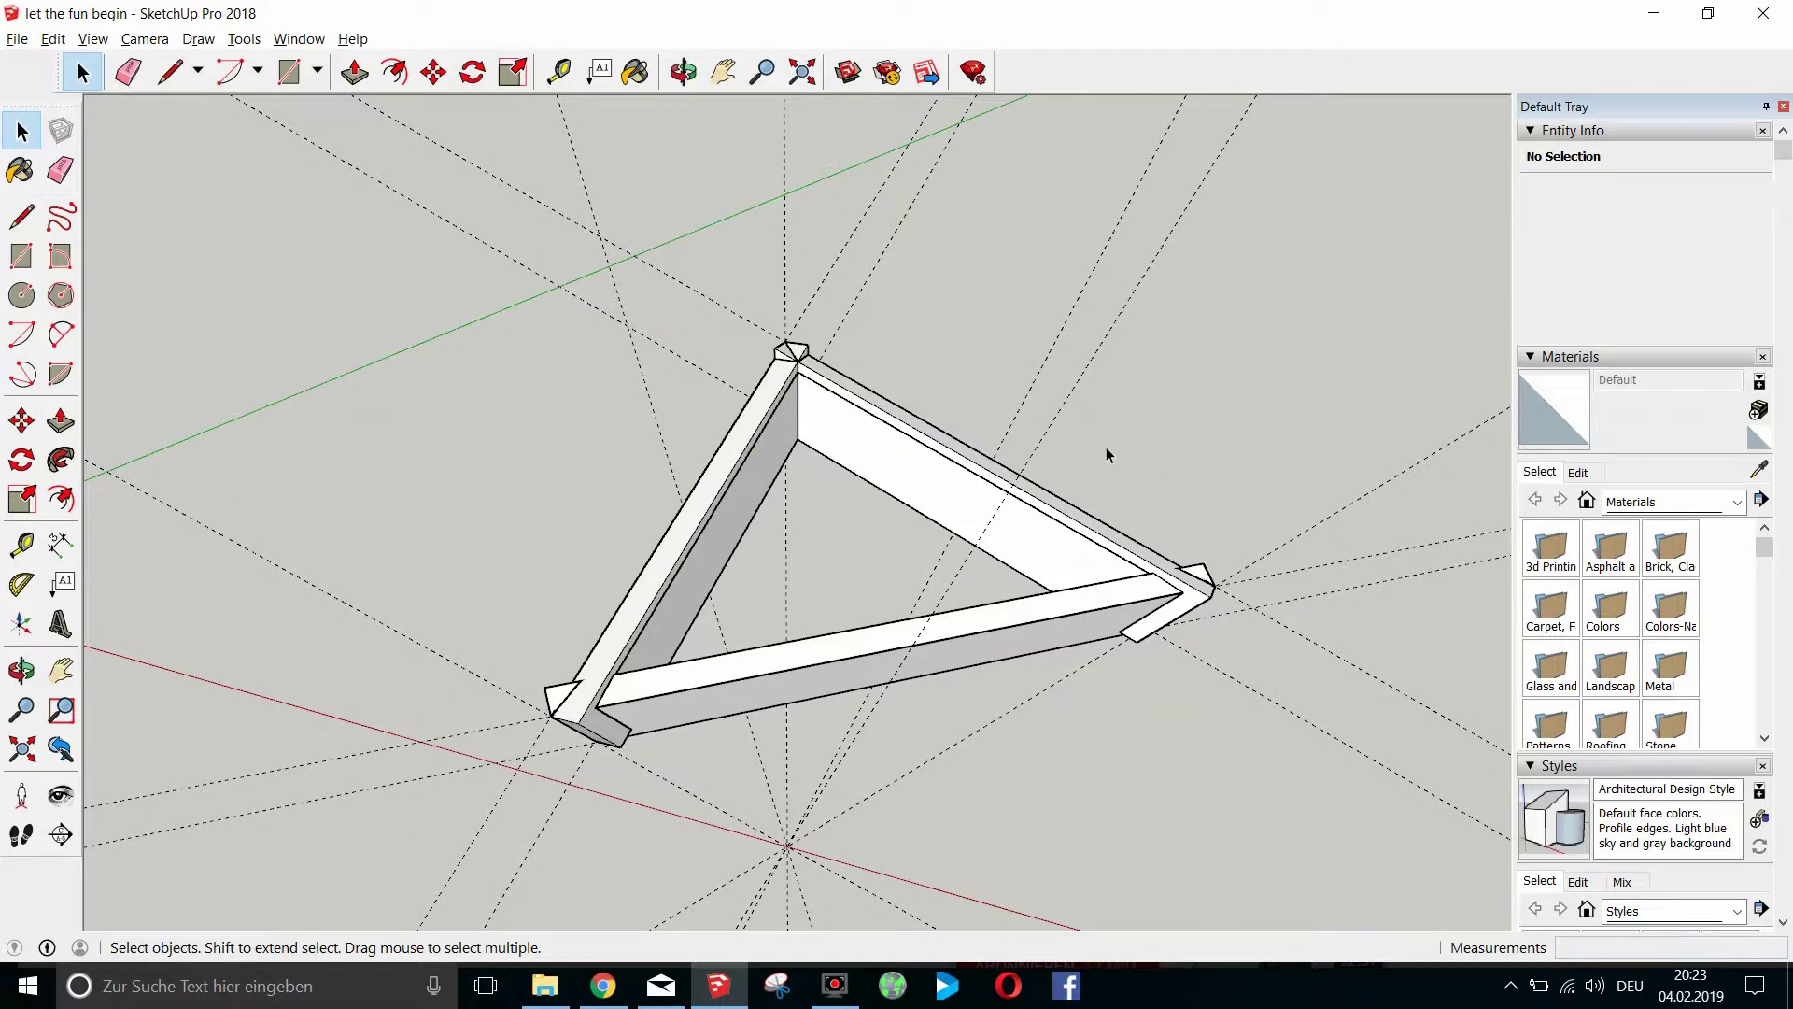
Place guides along the inner upper edges of the two slanted strips with the Tape Measure.
scroll(894, 492, up, 1)
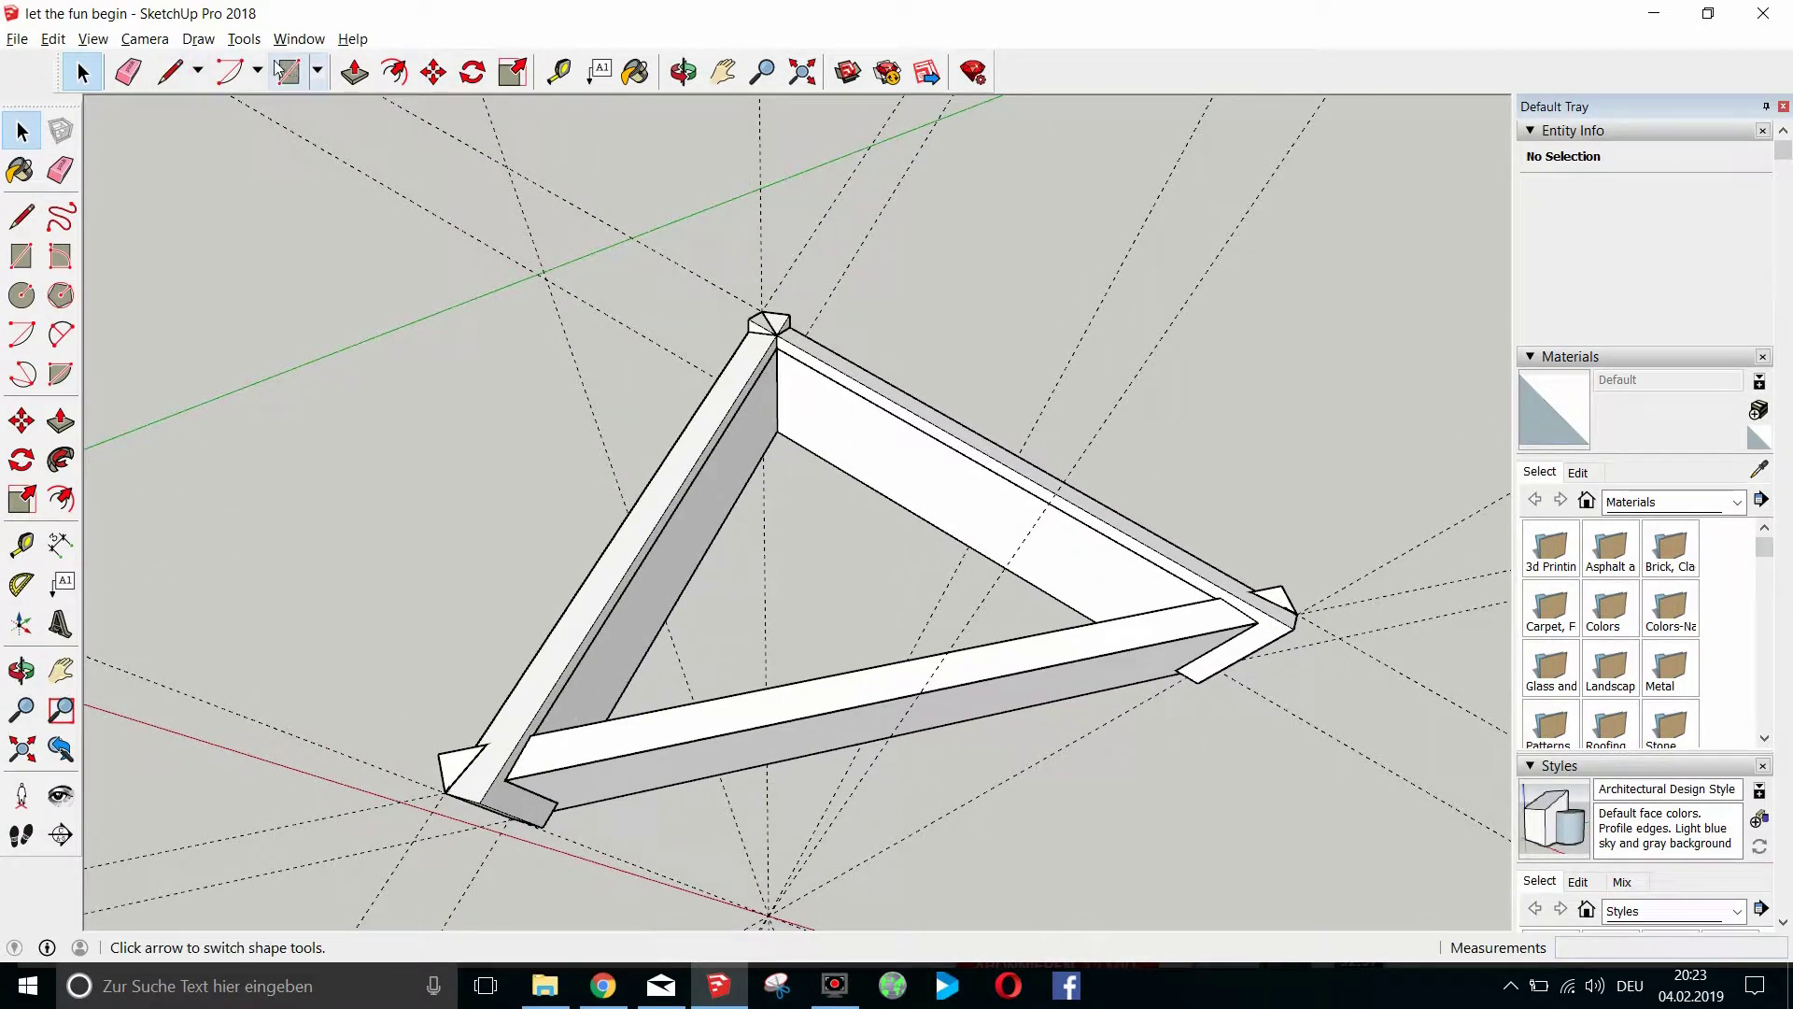
click(560, 72)
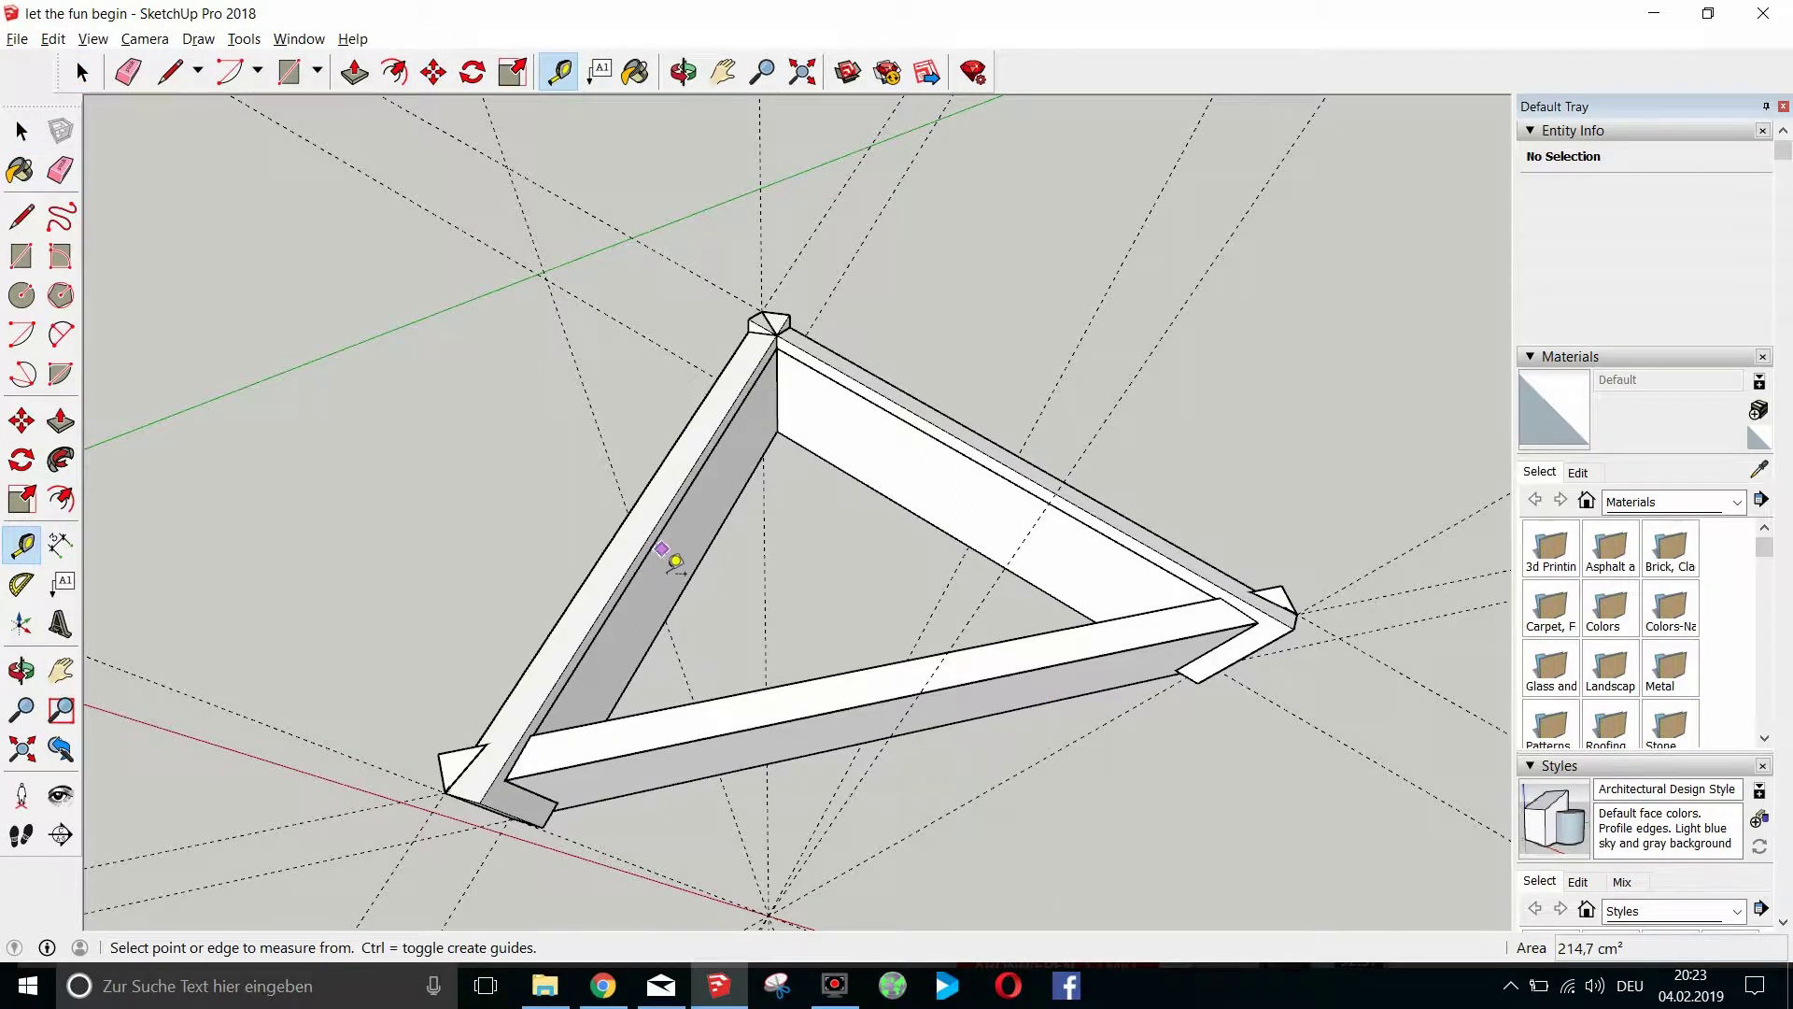
scroll(665, 560, up, 1)
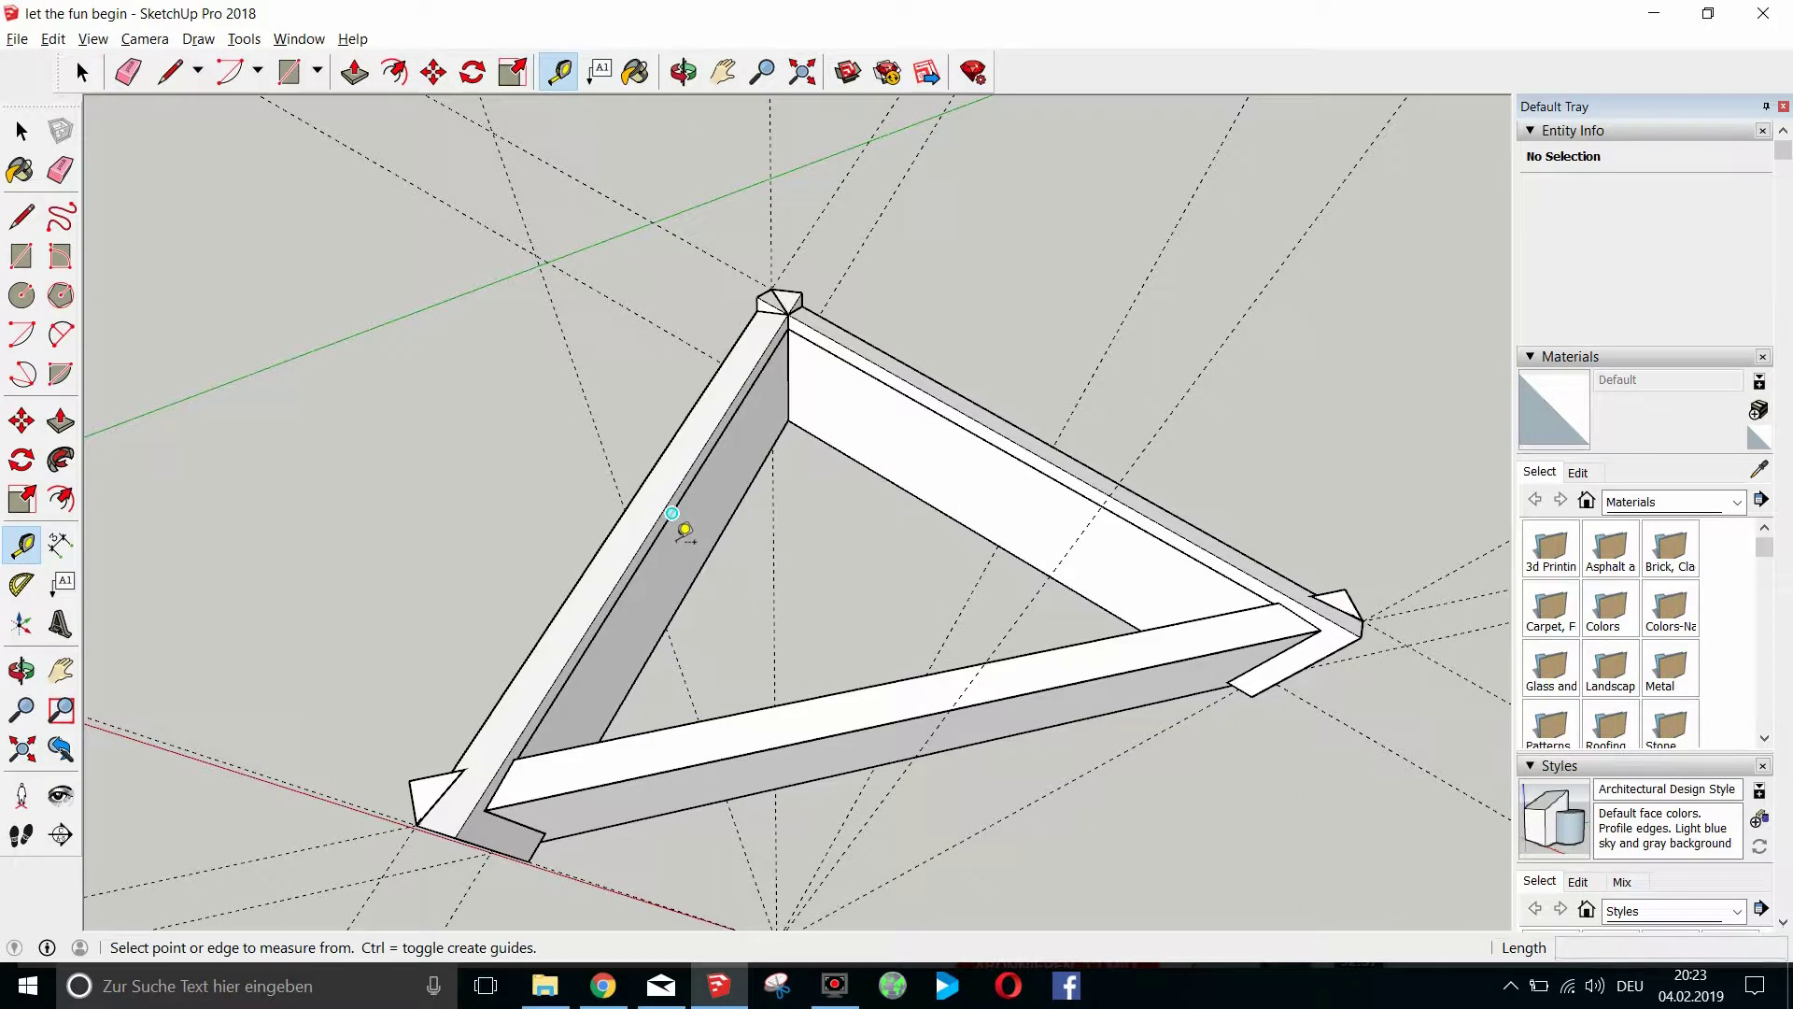
click(673, 514)
key(Escape)
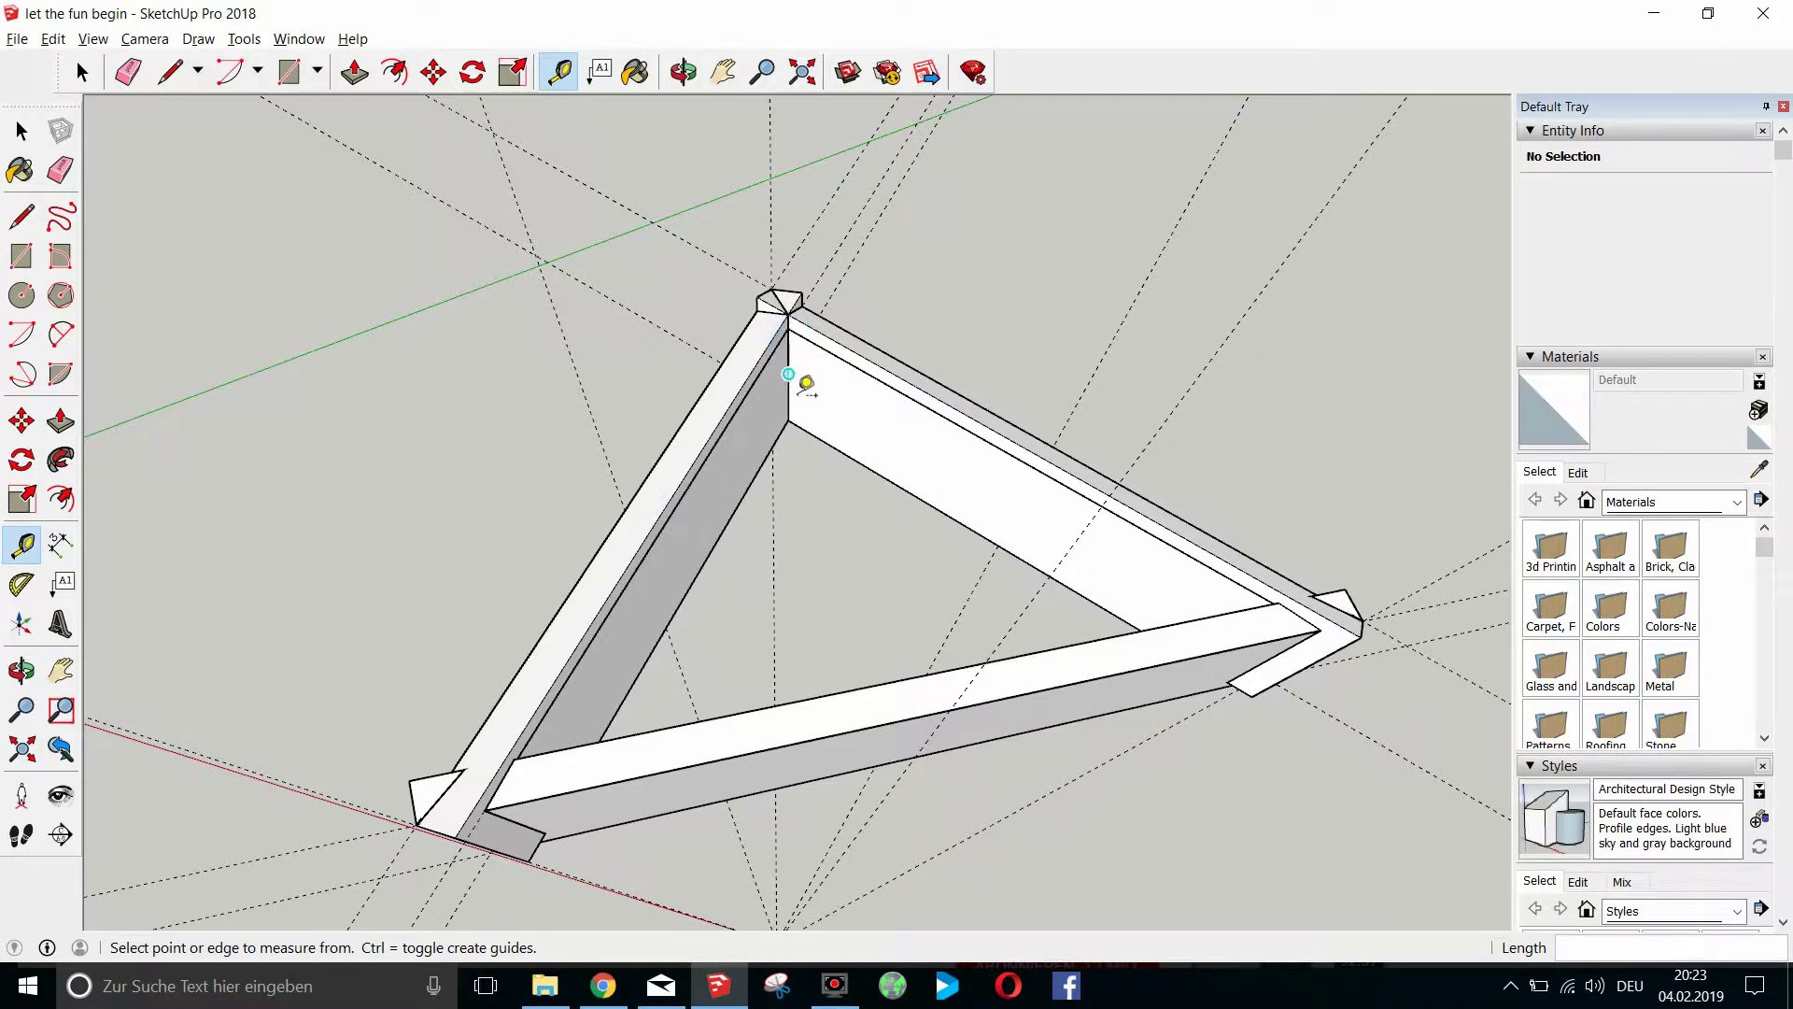
click(1033, 469)
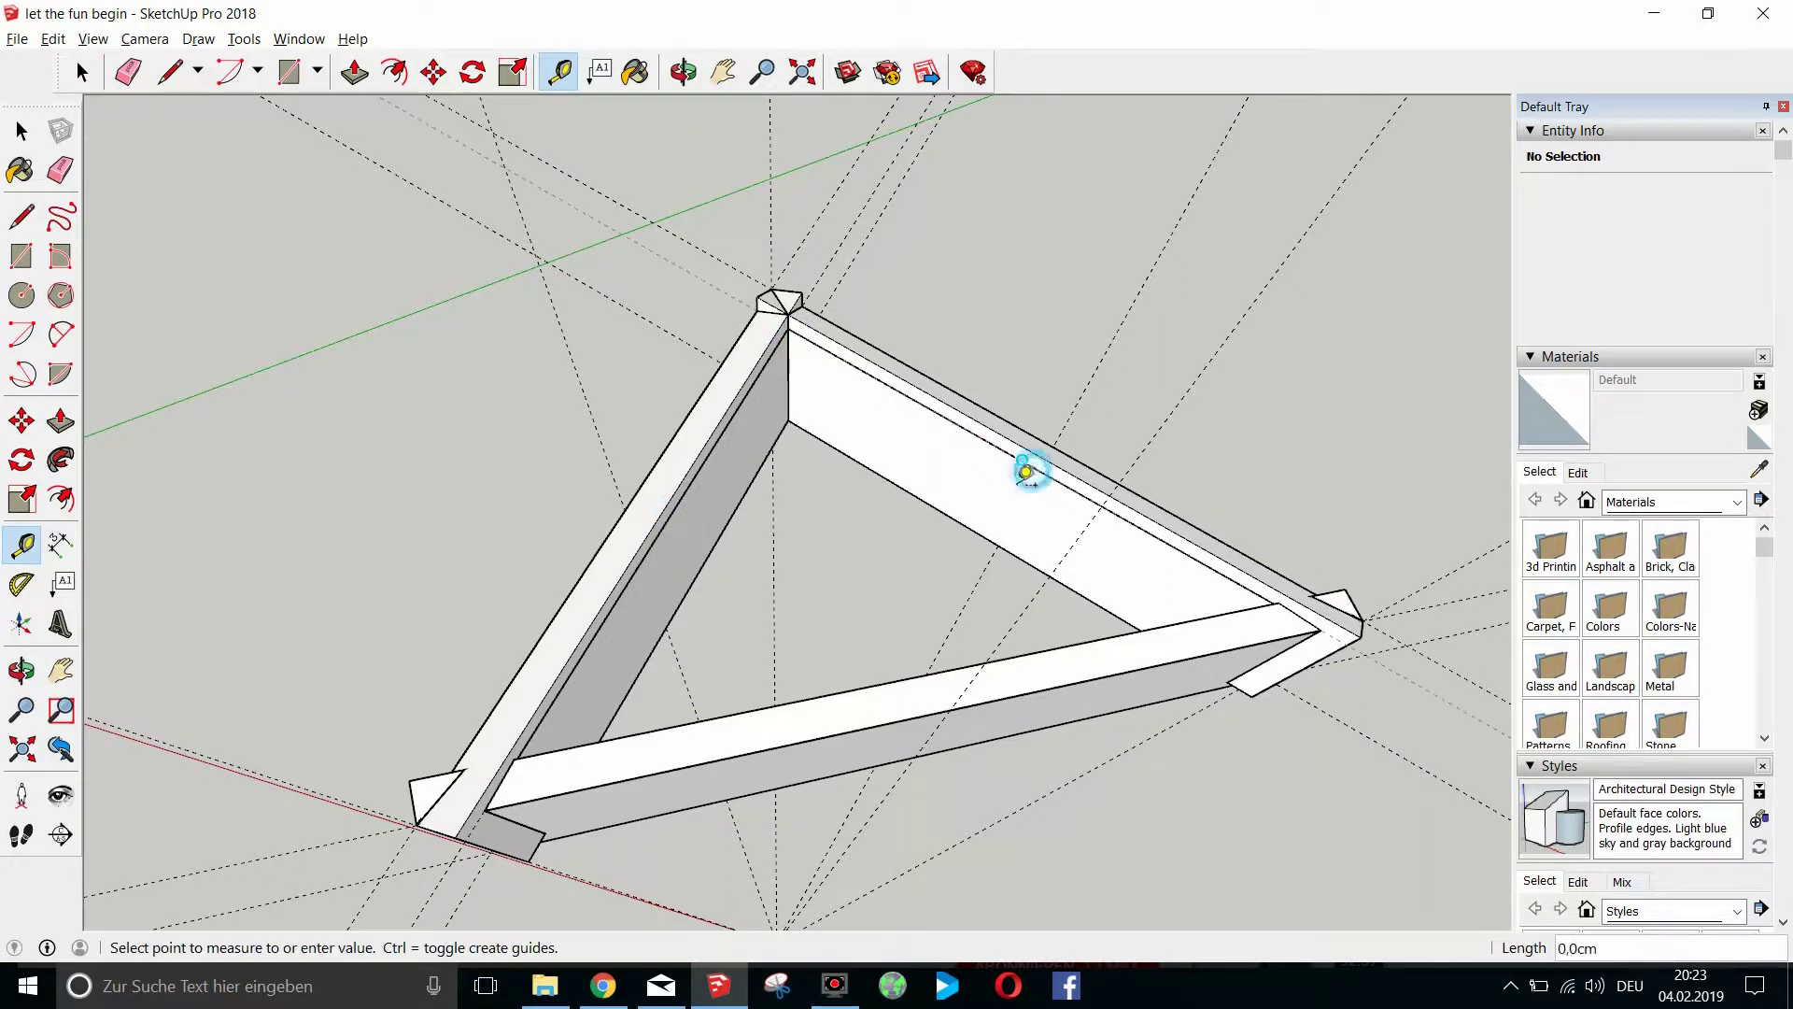
key(Escape)
Select each of the two slanted strips in turn to check its entity information.
middle_drag(801, 351, 1169, 584)
middle_drag(975, 493, 999, 490)
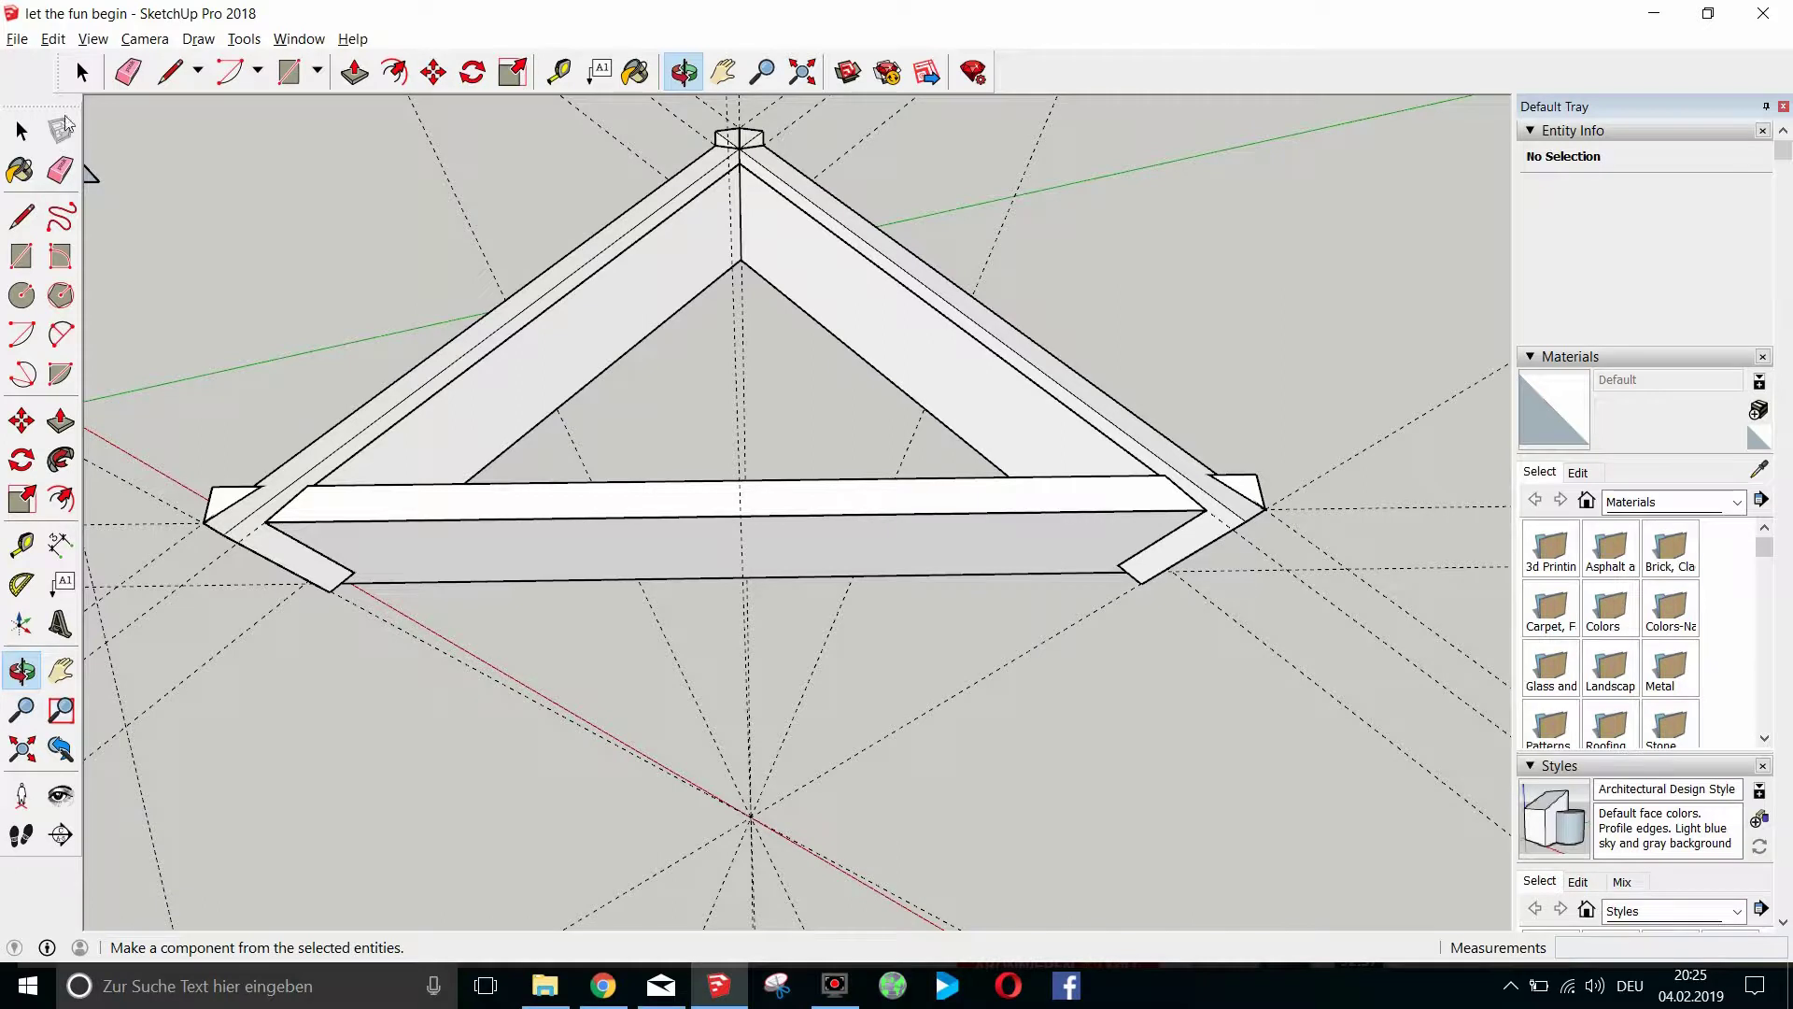
click(81, 72)
click(615, 321)
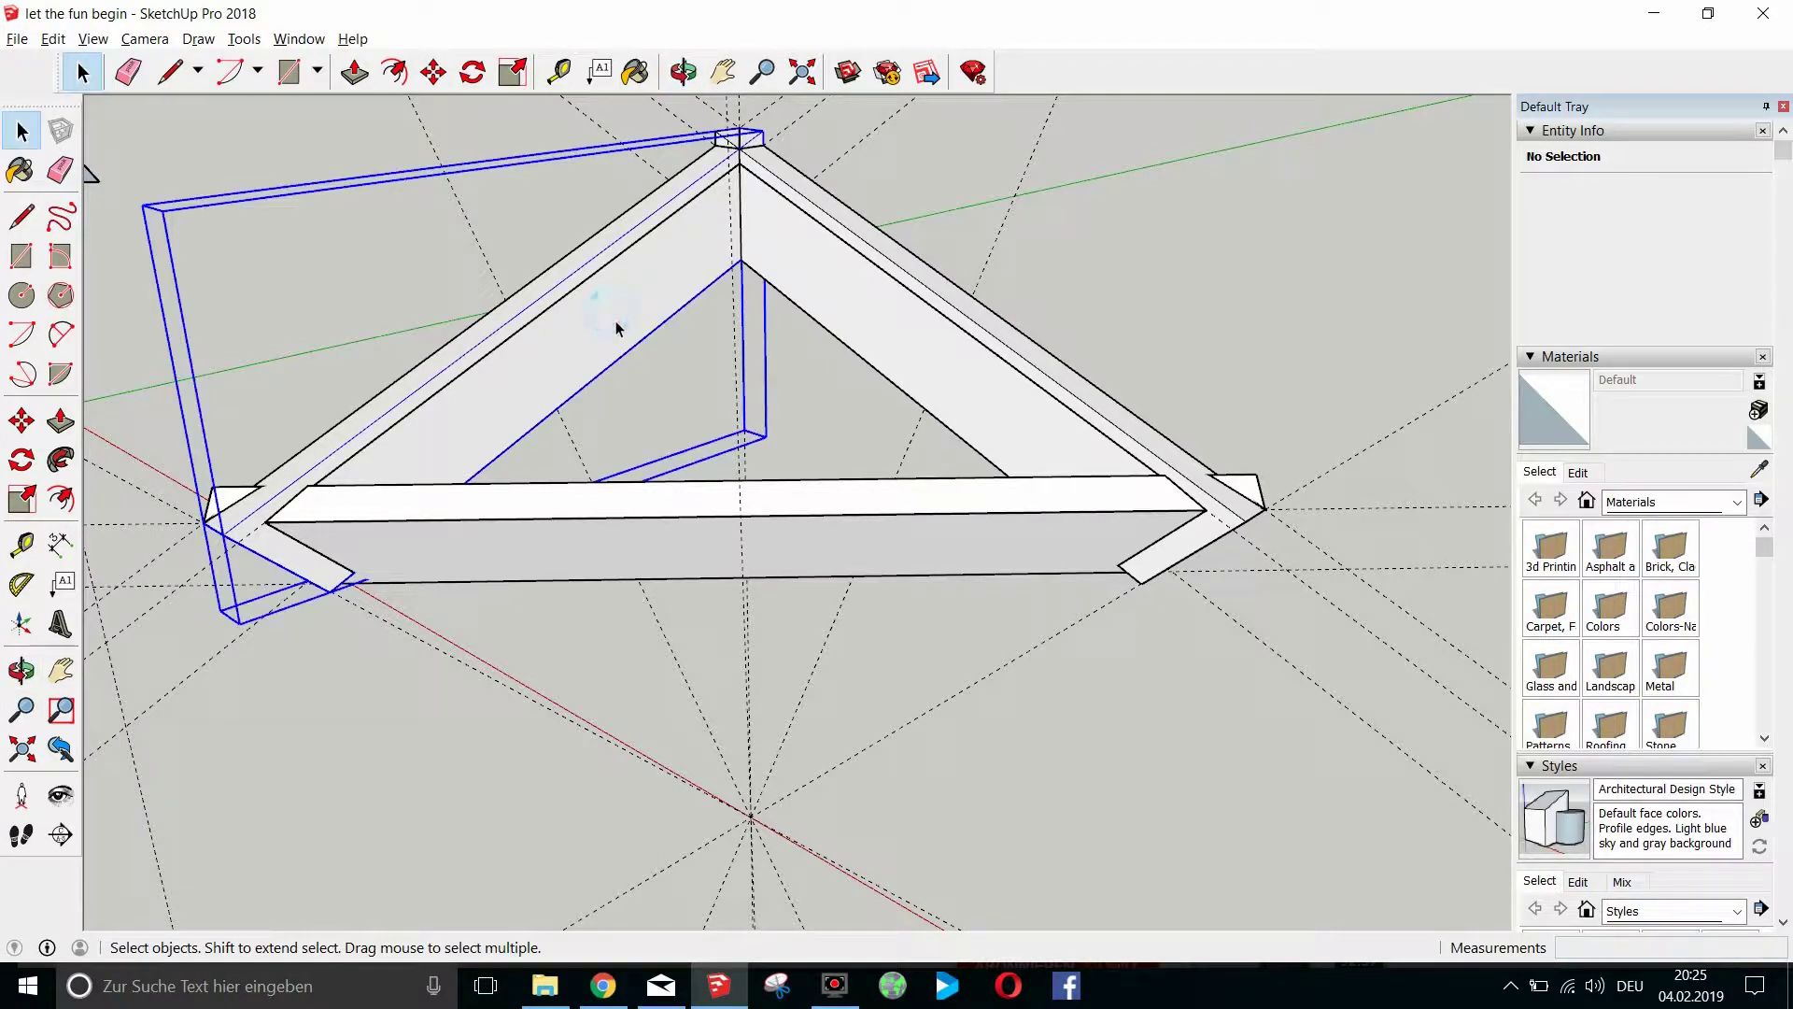
click(849, 271)
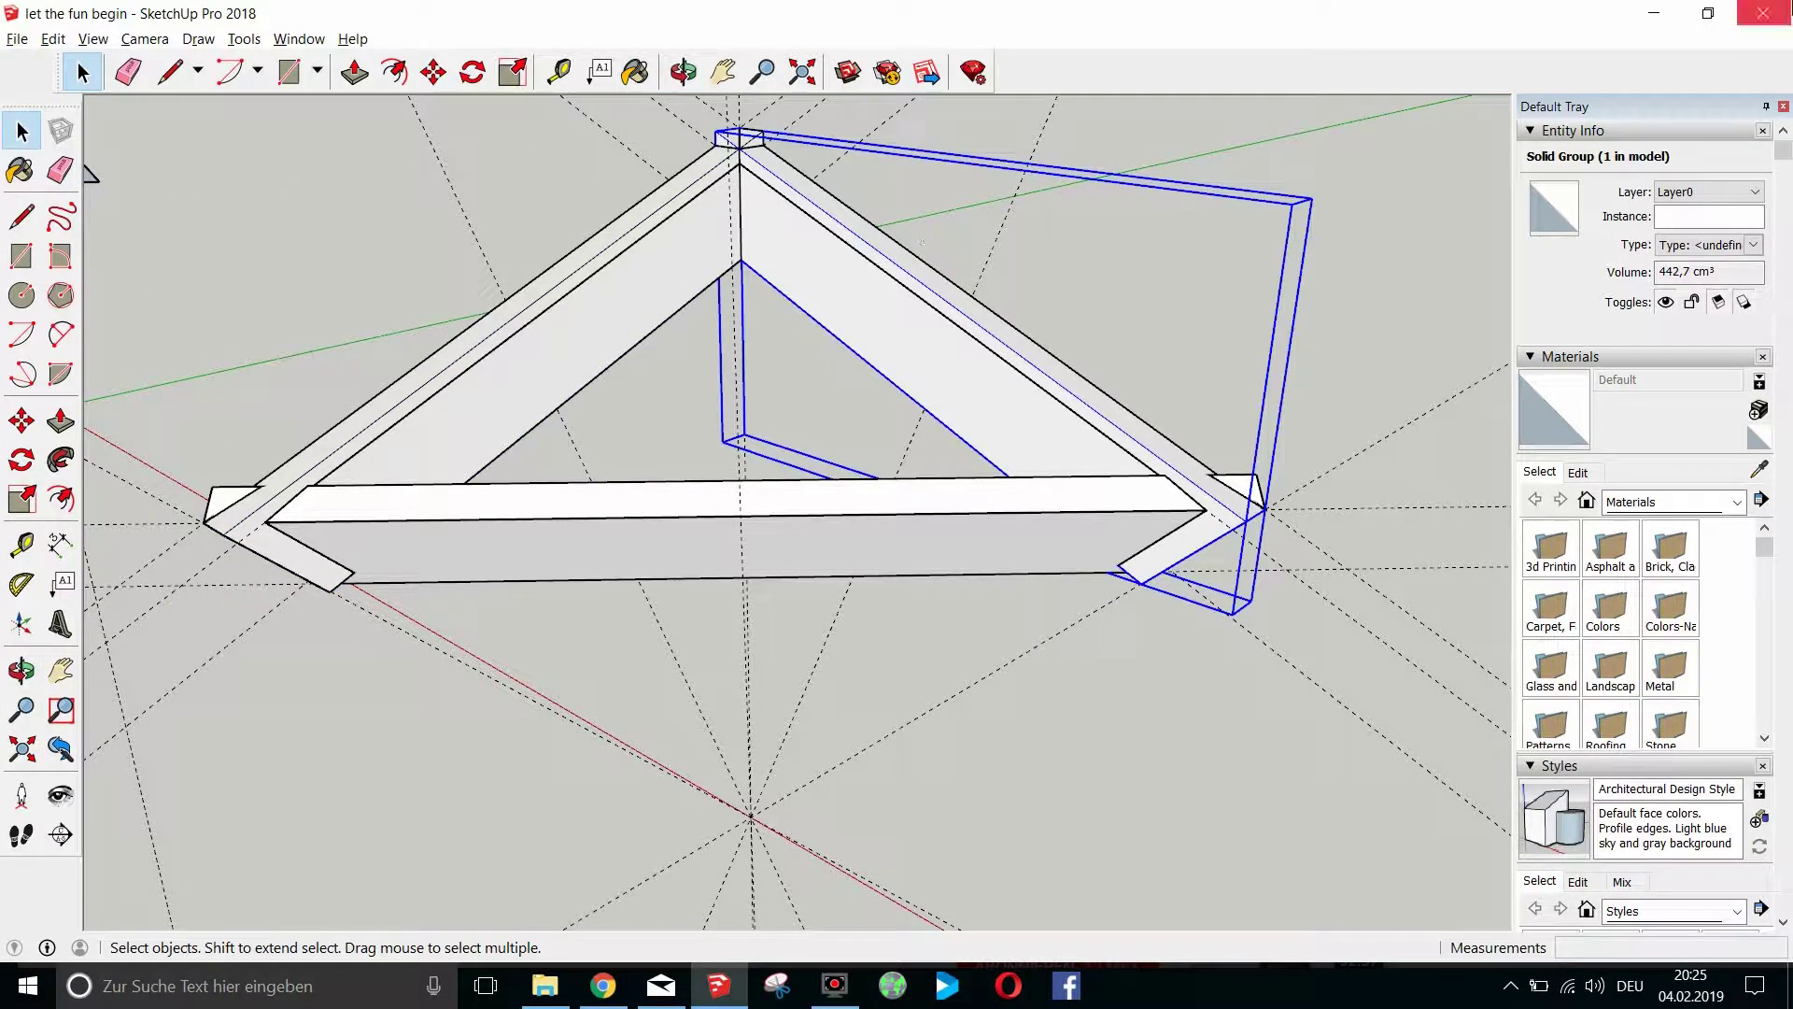
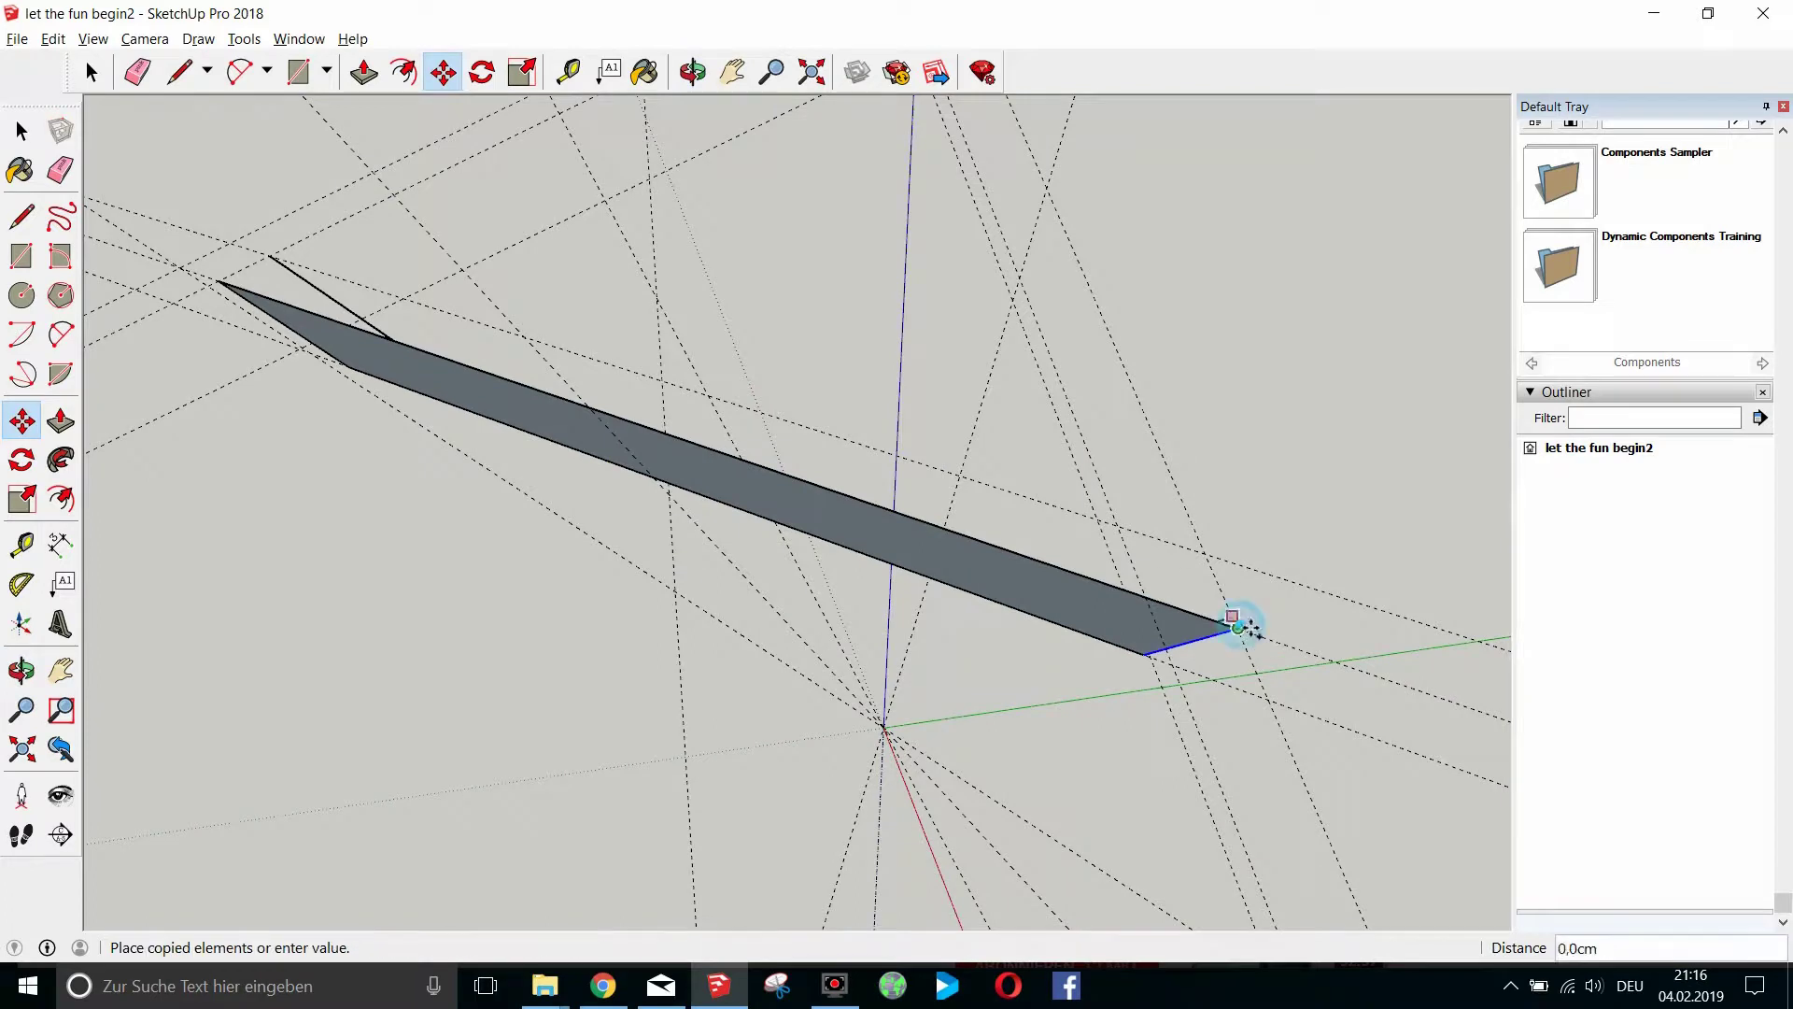
Copy the flat strip's two short end edges onto the neighbouring parallel guides with the Move tool.
click(269, 255)
click(218, 280)
click(1205, 554)
click(1236, 628)
middle_drag(272, 252, 747, 373)
click(781, 421)
key(Escape)
Select the thickened strip's connected faces and edges and make them a group.
mouse_move(861, 391)
middle_down()
mouse_move(841, 240)
mouse_move(688, 560)
middle_up()
scroll(682, 555, up, 5)
middle_drag(651, 89, 1257, 592)
middle_drag(1417, 704, 686, 374)
drag(686, 375, 749, 501)
key(space)
triple_click(748, 500)
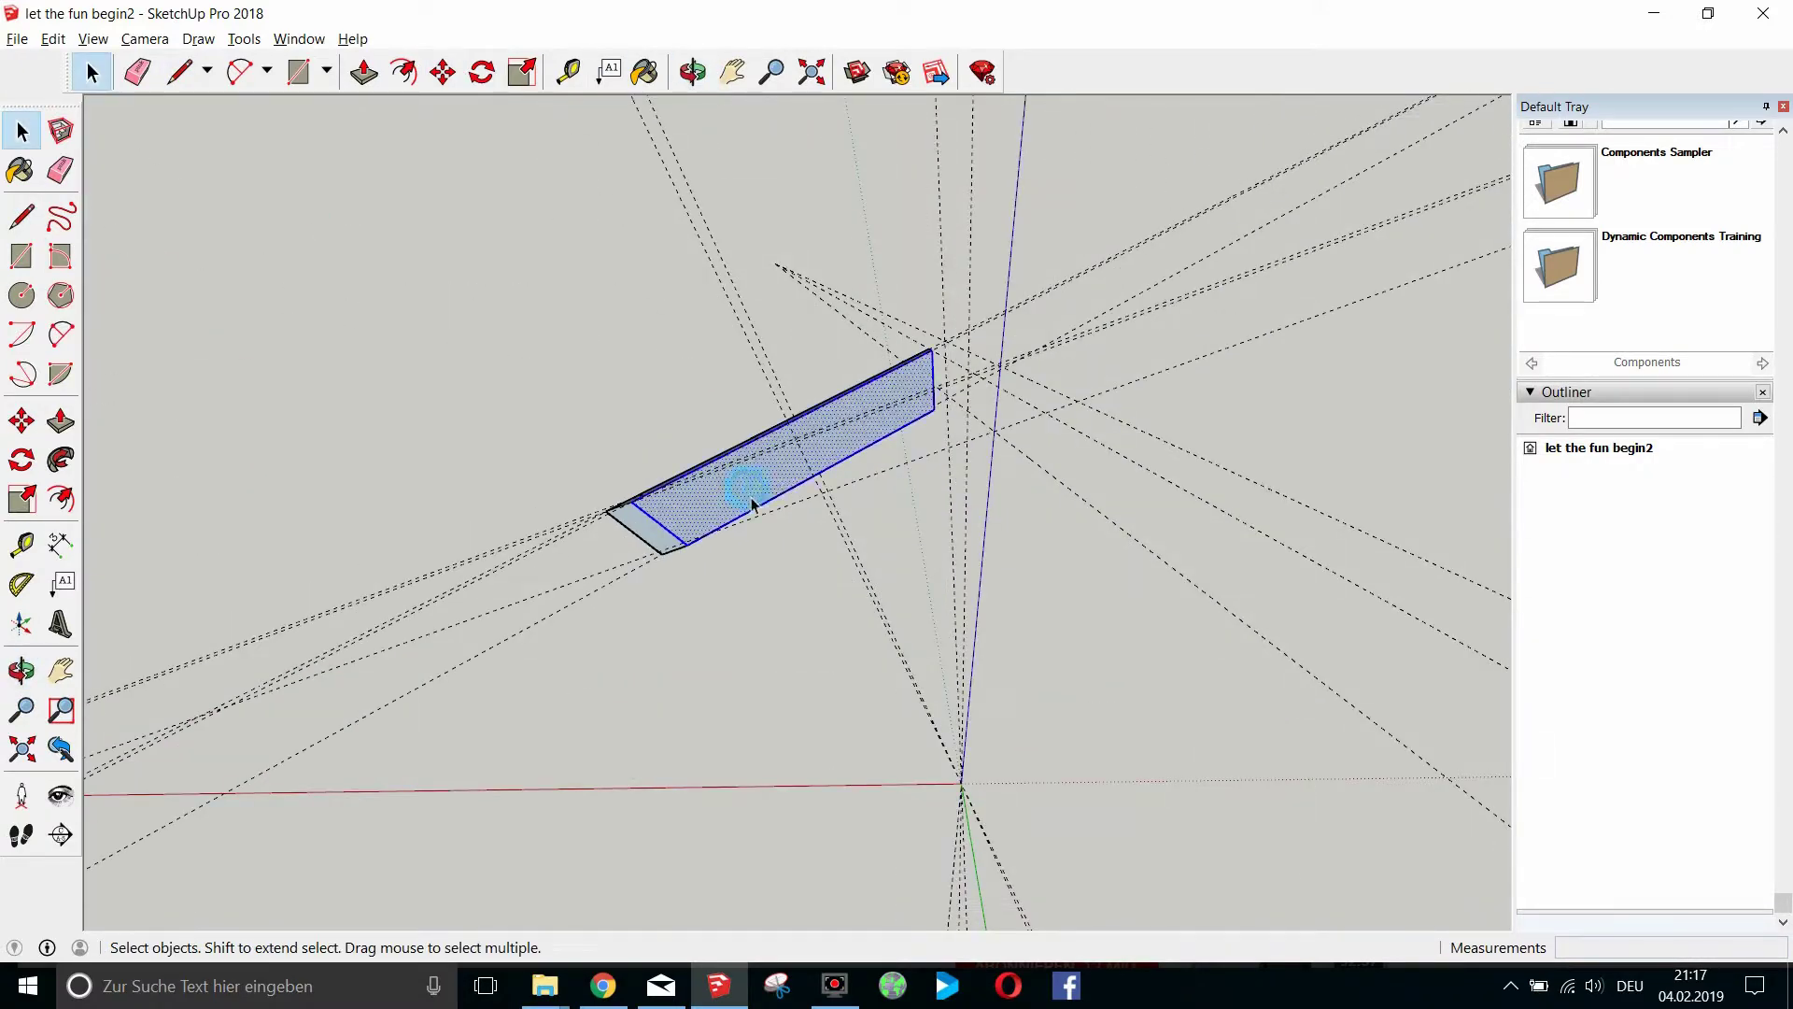
right_click(742, 490)
click(813, 665)
middle_drag(772, 130, 795, 509)
key(l)
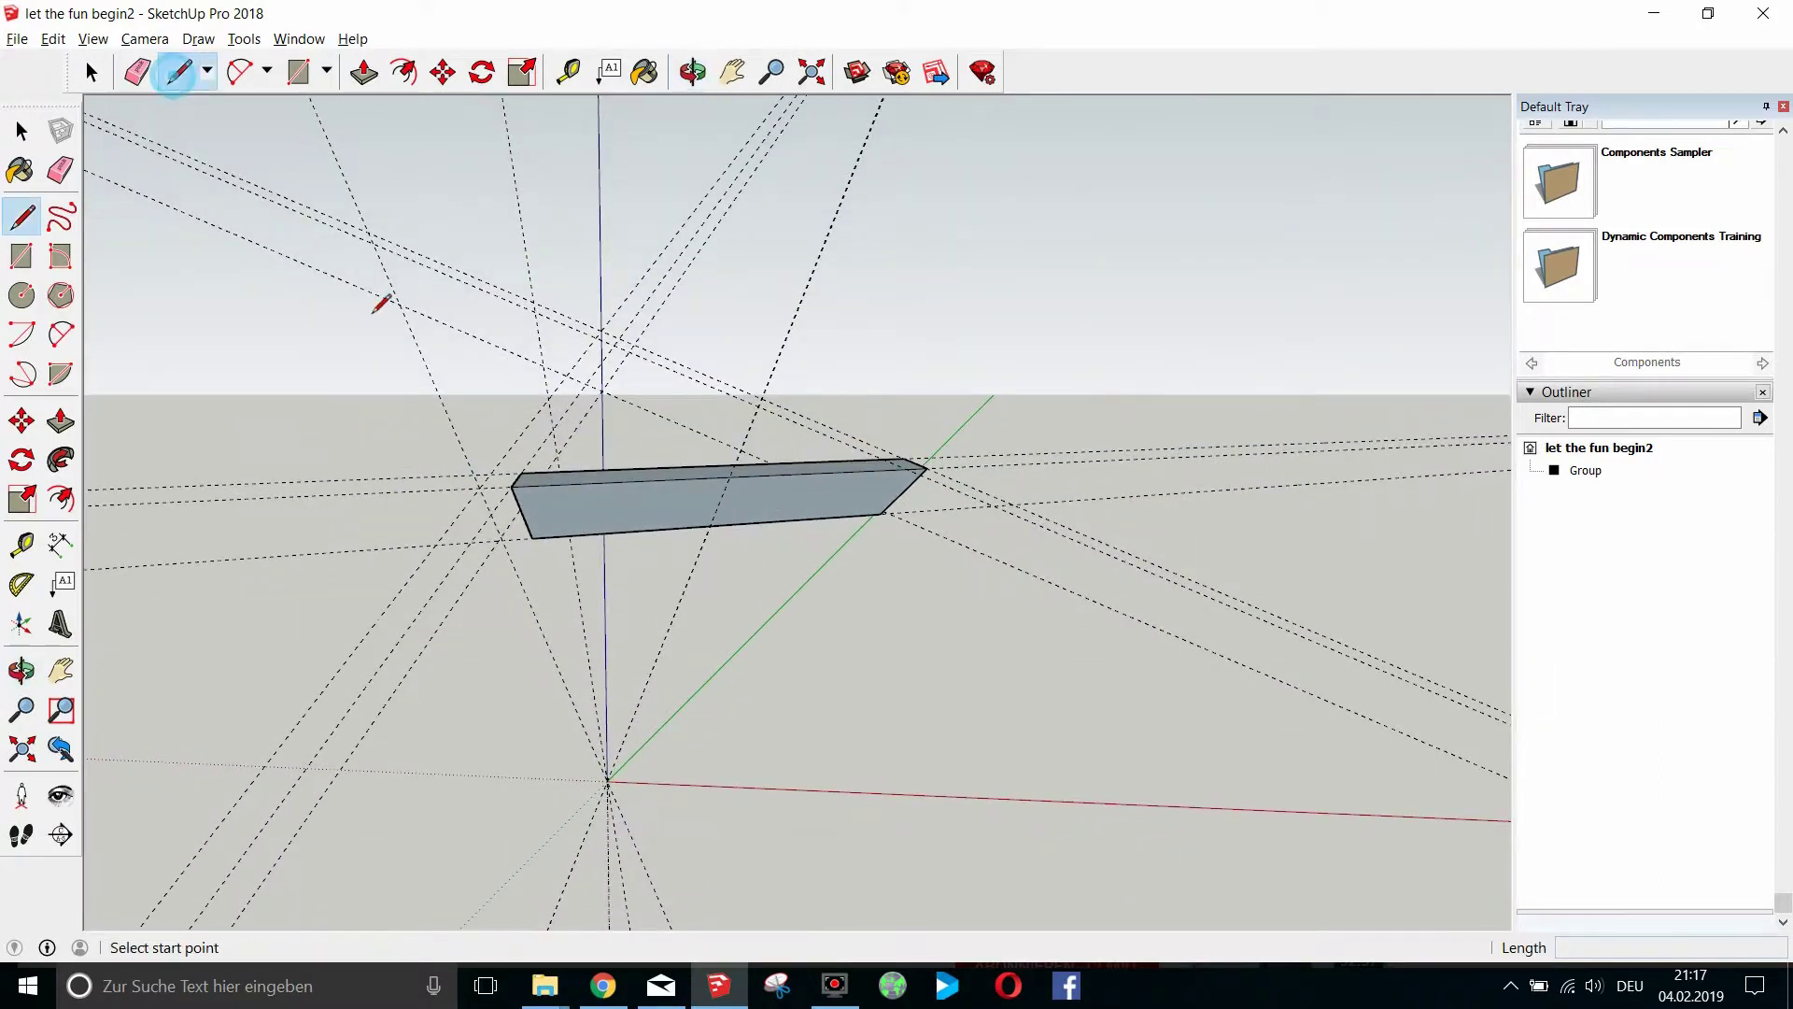
scroll(472, 521, up, 4)
click(456, 528)
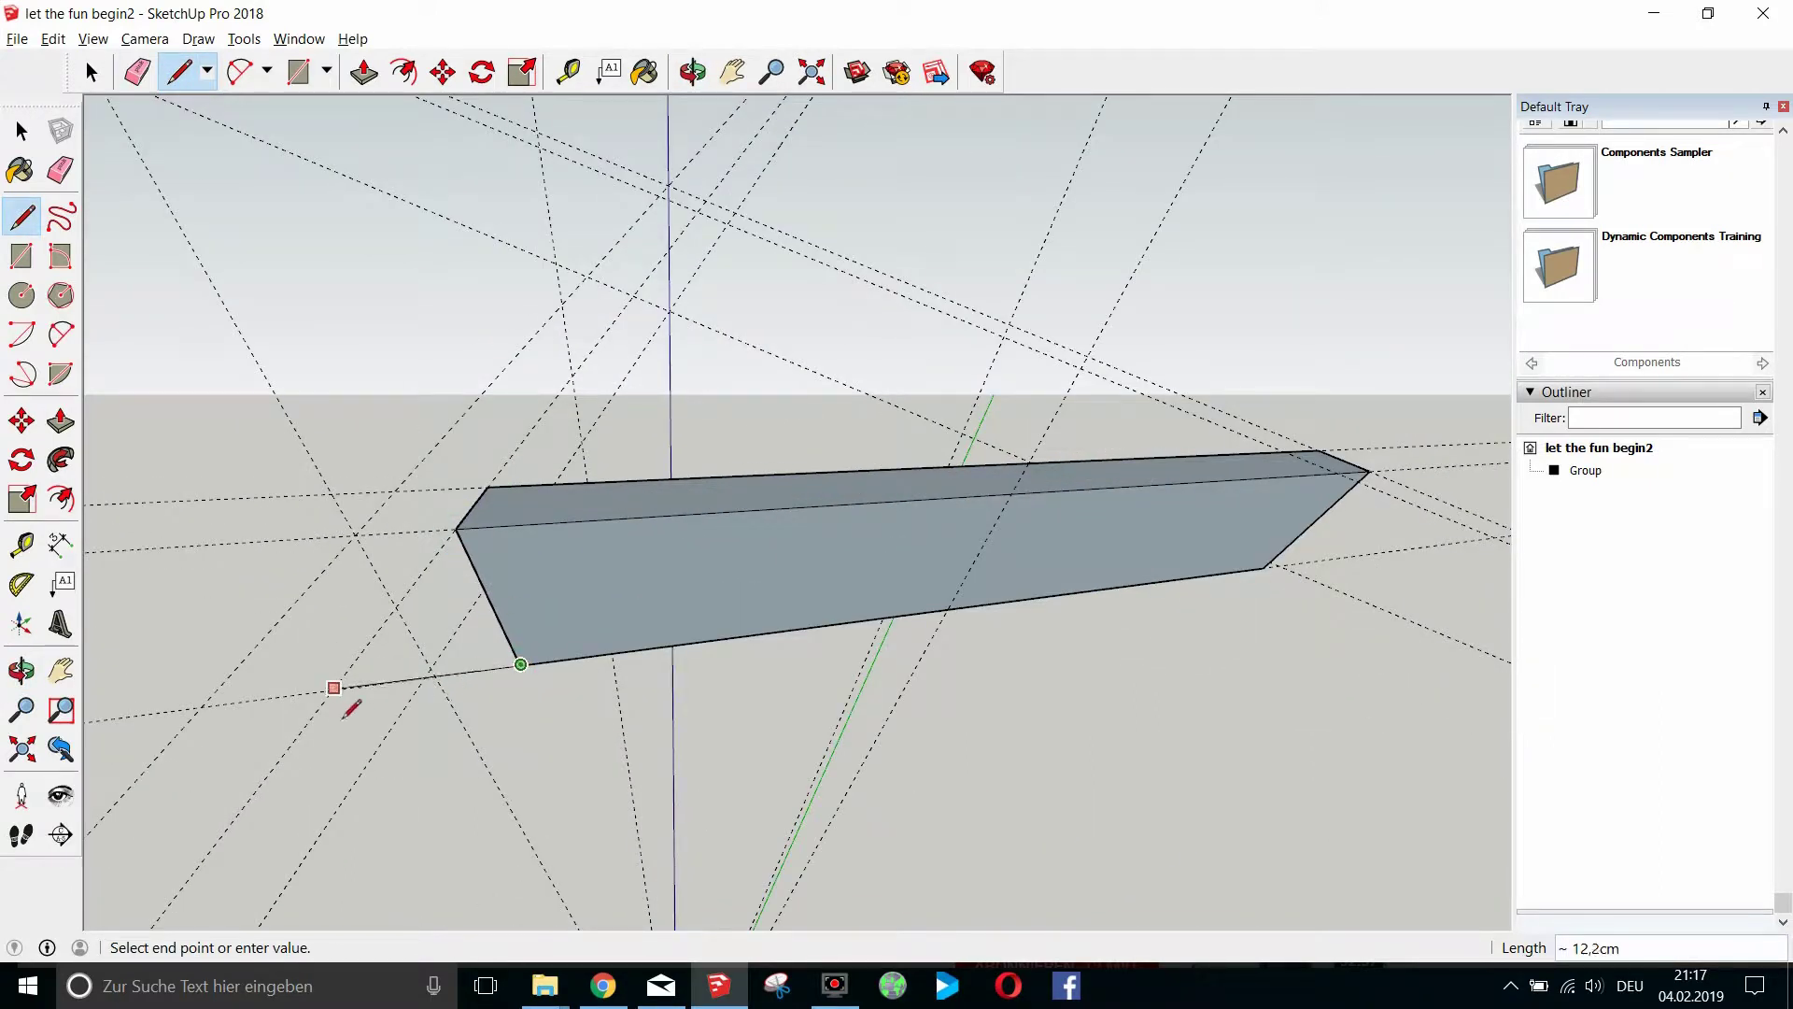
scroll(205, 714, down, 1)
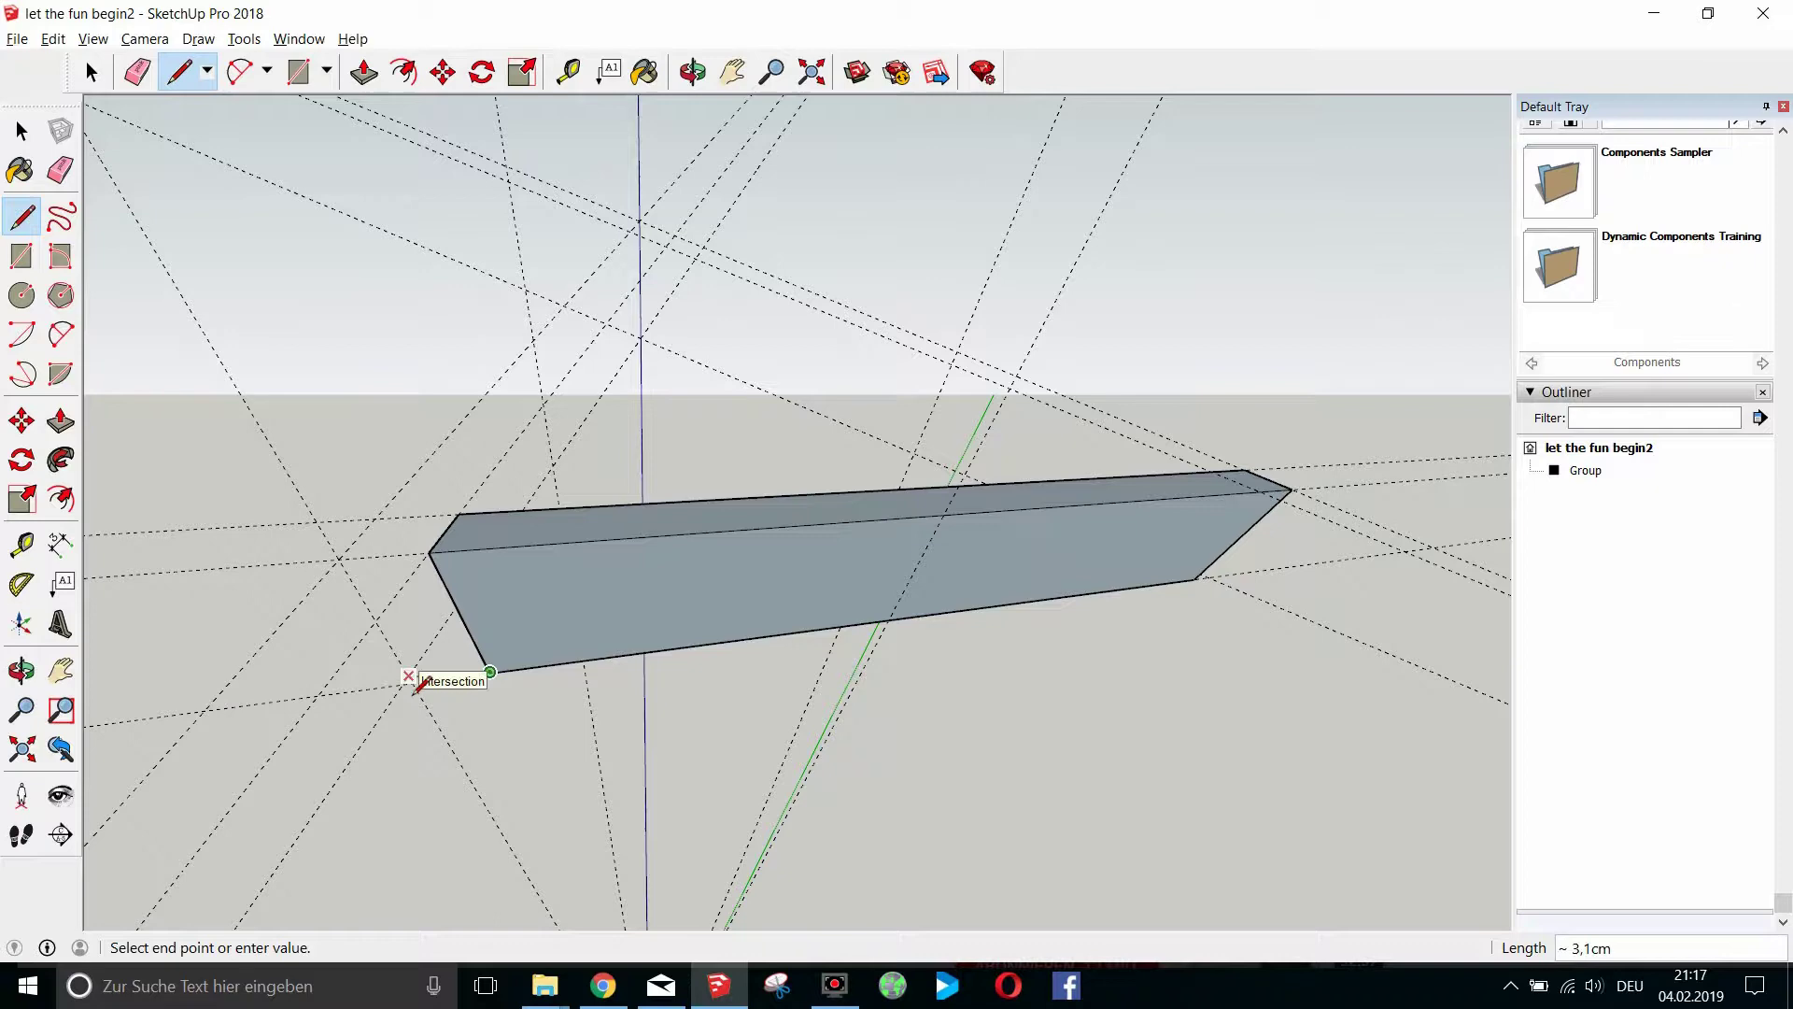
key(Escape)
Draw a line about 6.5 cm long between the guides just beyond the grouped strip's end, parallel to its end edge.
middle_drag(561, 393, 635, 614)
drag(634, 614, 759, 512)
click(727, 72)
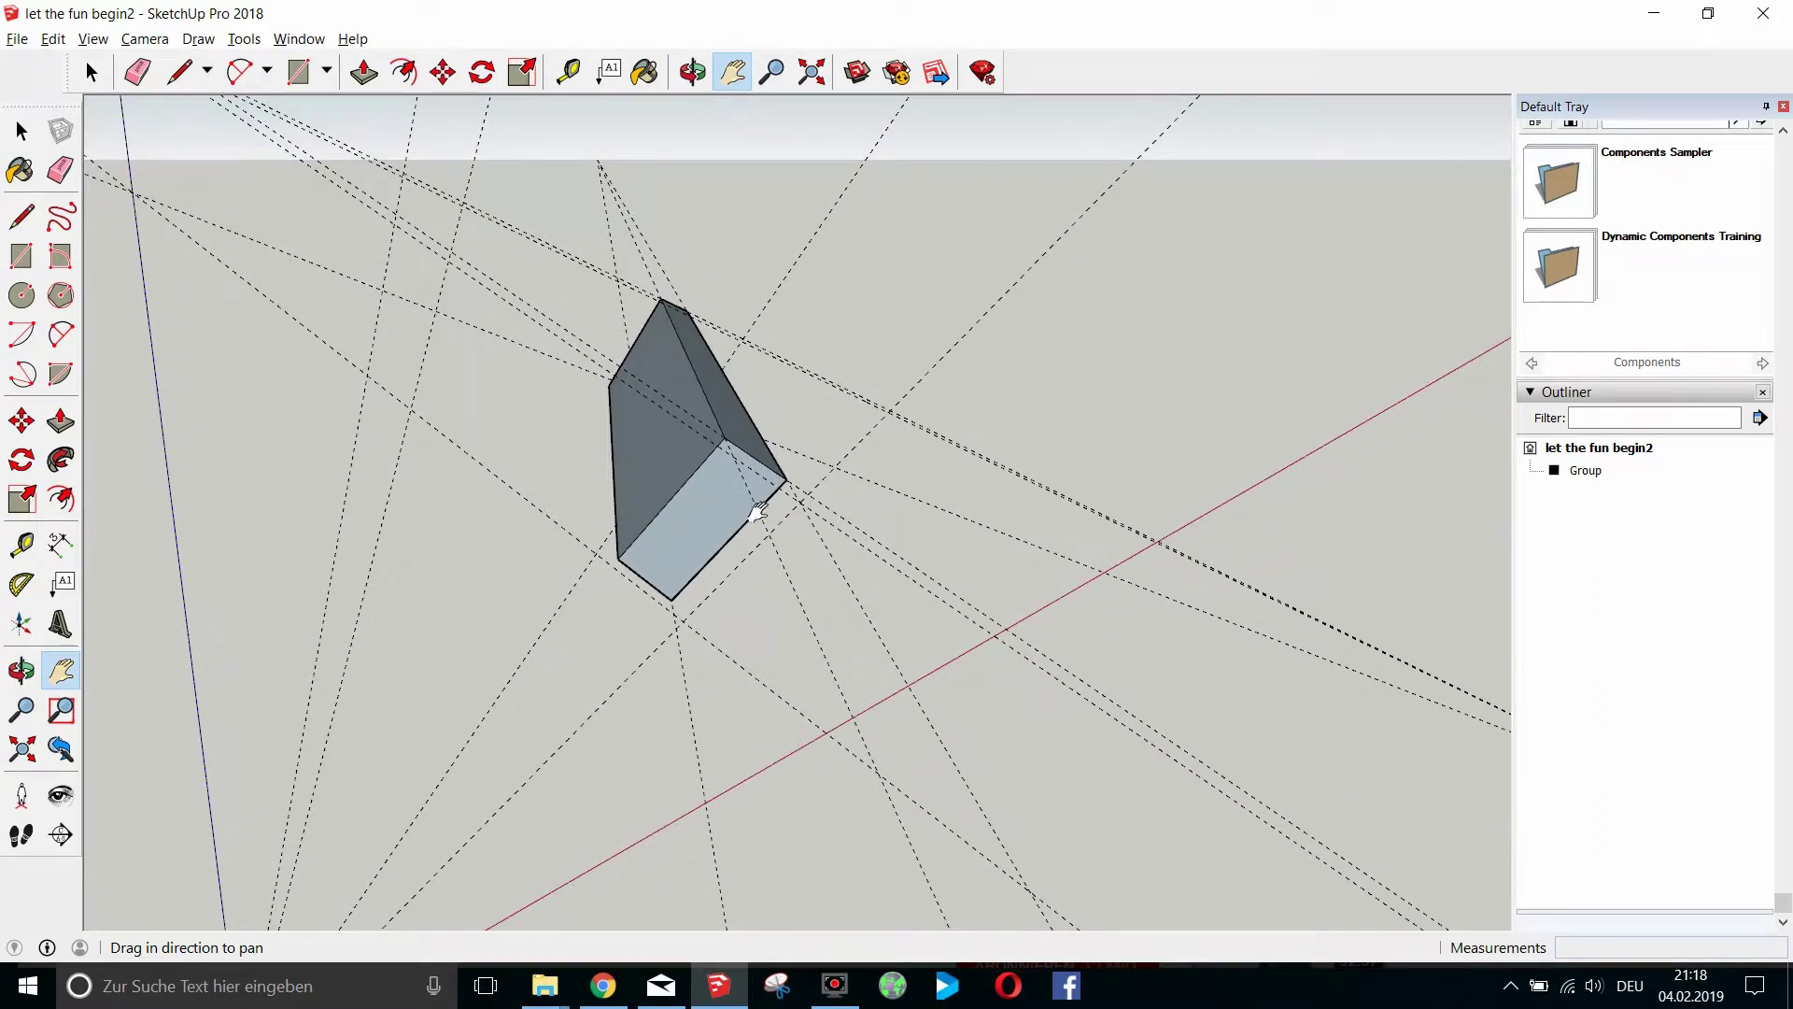
key(l)
middle_drag(716, 561, 684, 629)
click(675, 624)
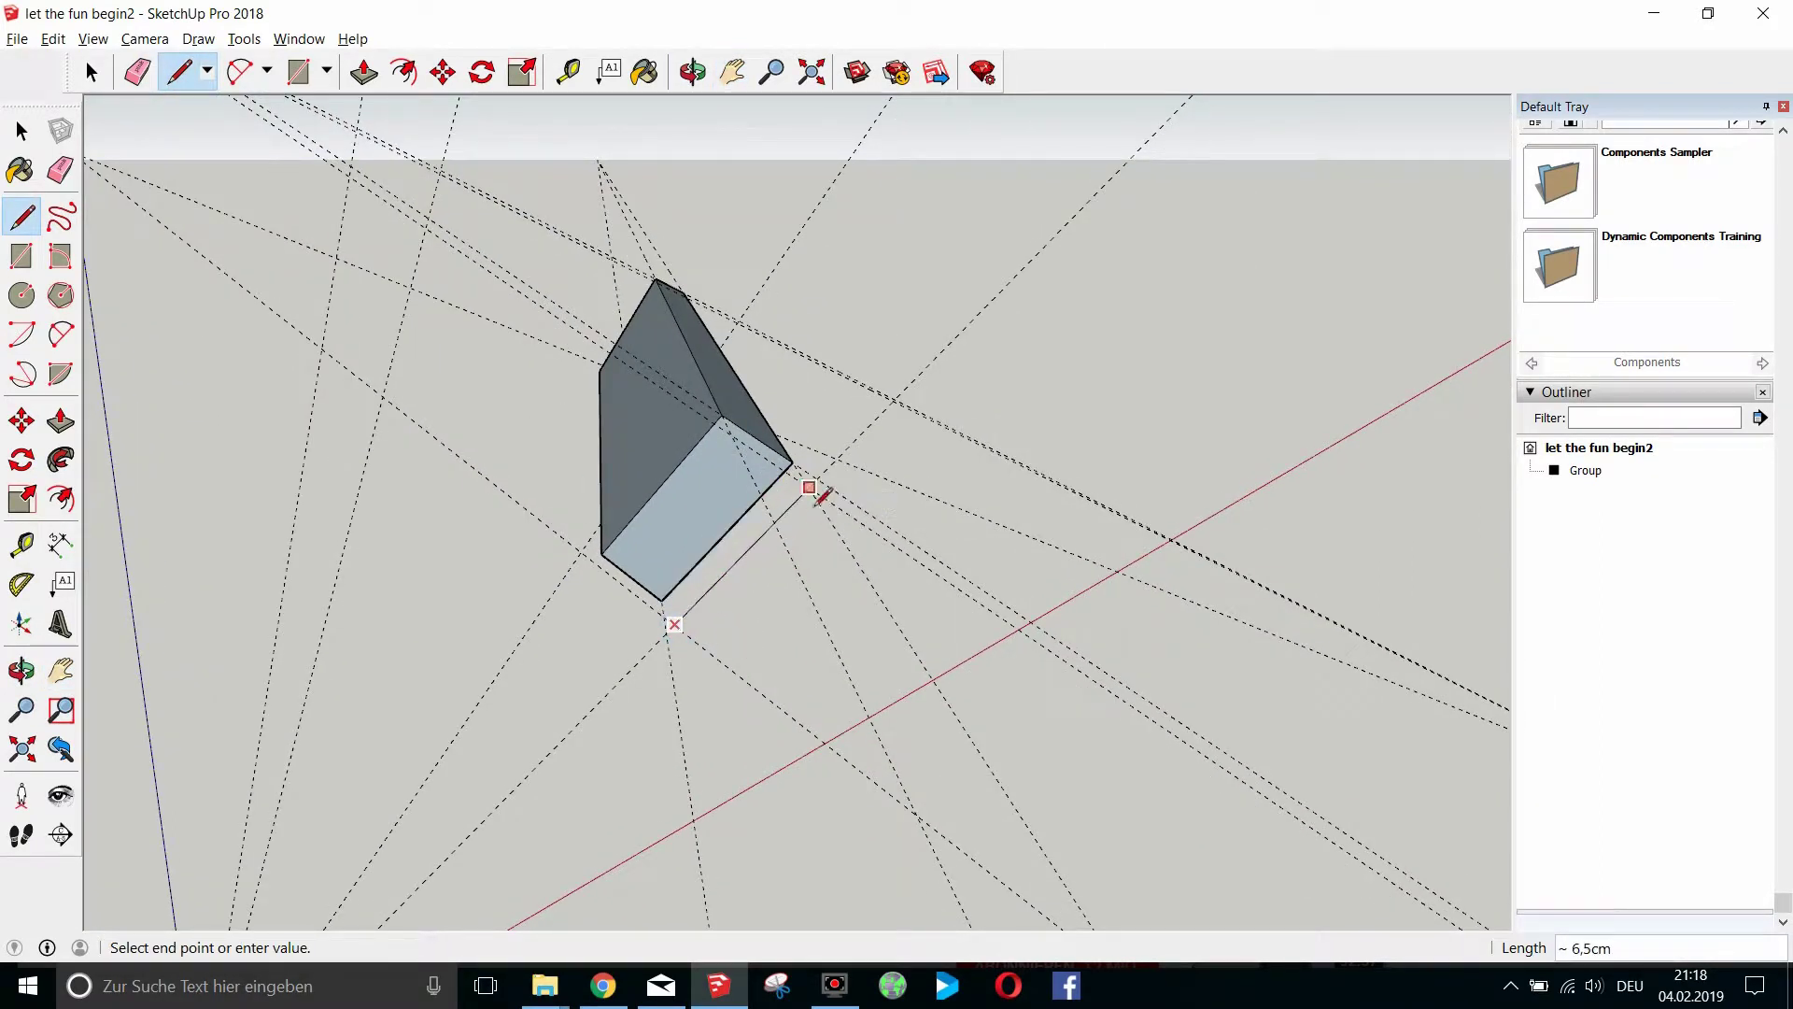
click(809, 488)
scroll(702, 505, down, 1)
key(Escape)
scroll(728, 481, down, 2)
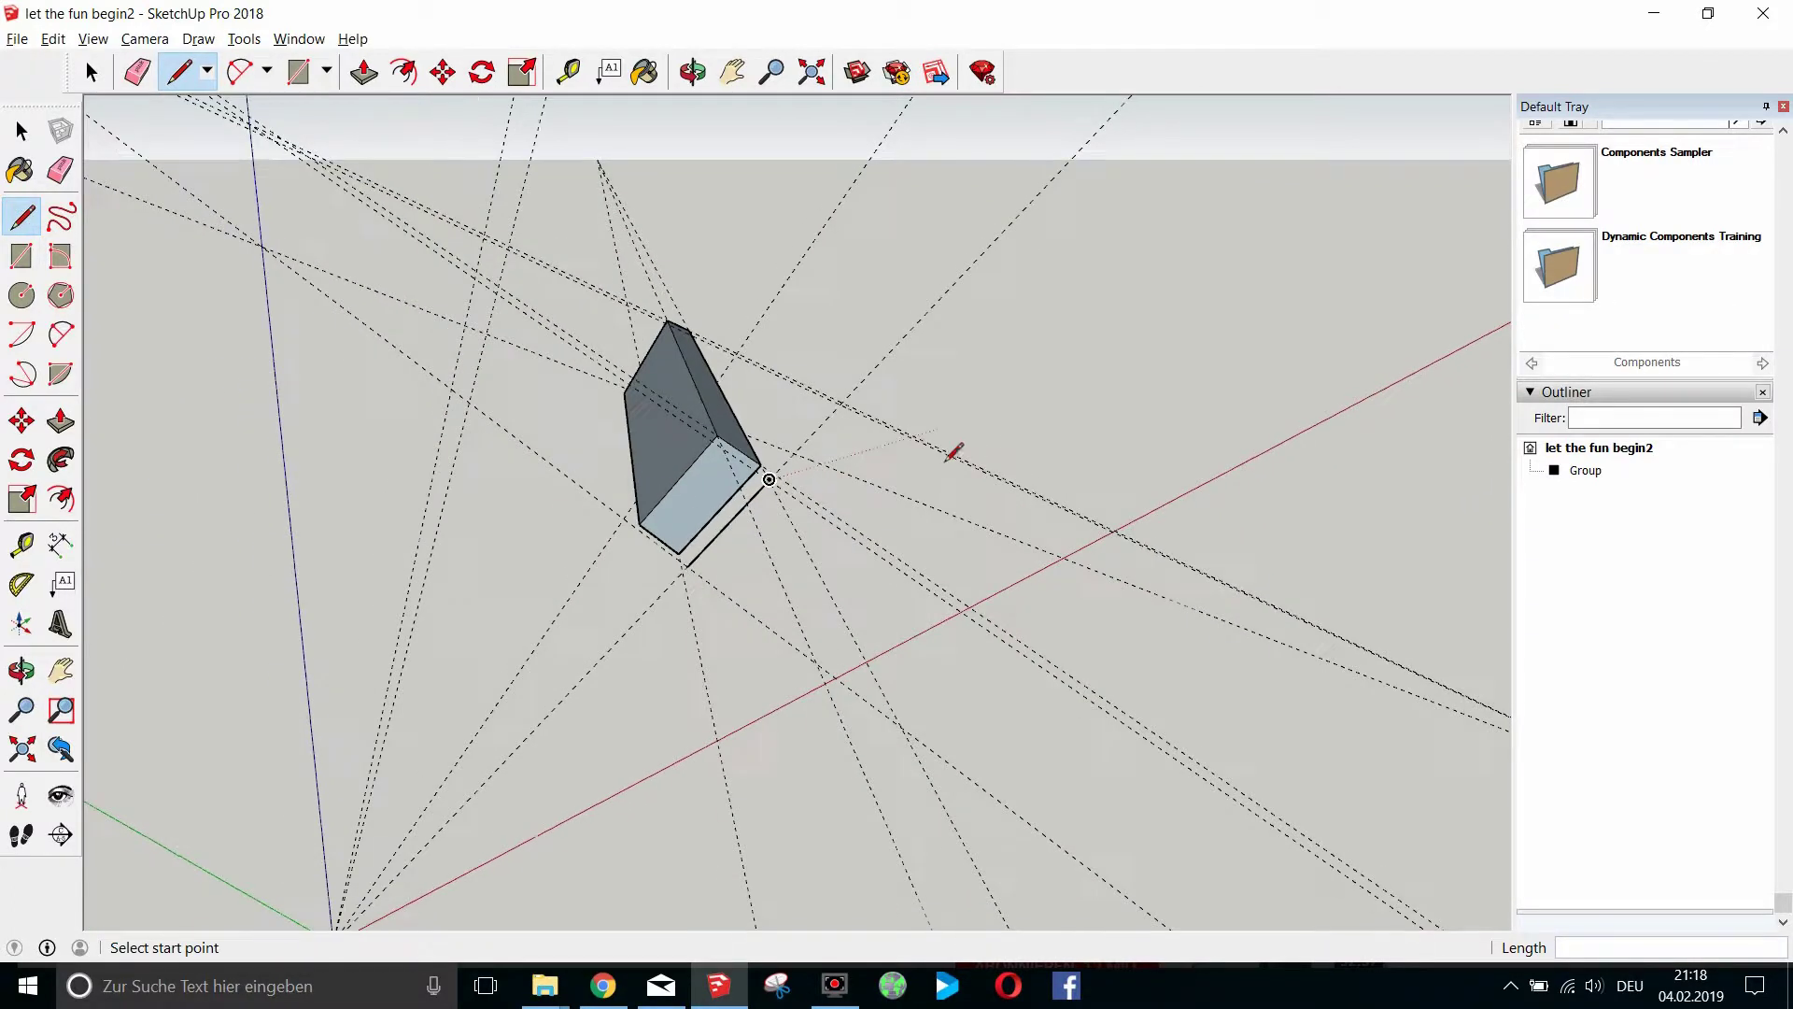
Copy the line beyond the grouped strip's end onto the strip, matching its guide-side endpoint to the strip's end corner.
click(693, 72)
drag(708, 108, 730, 653)
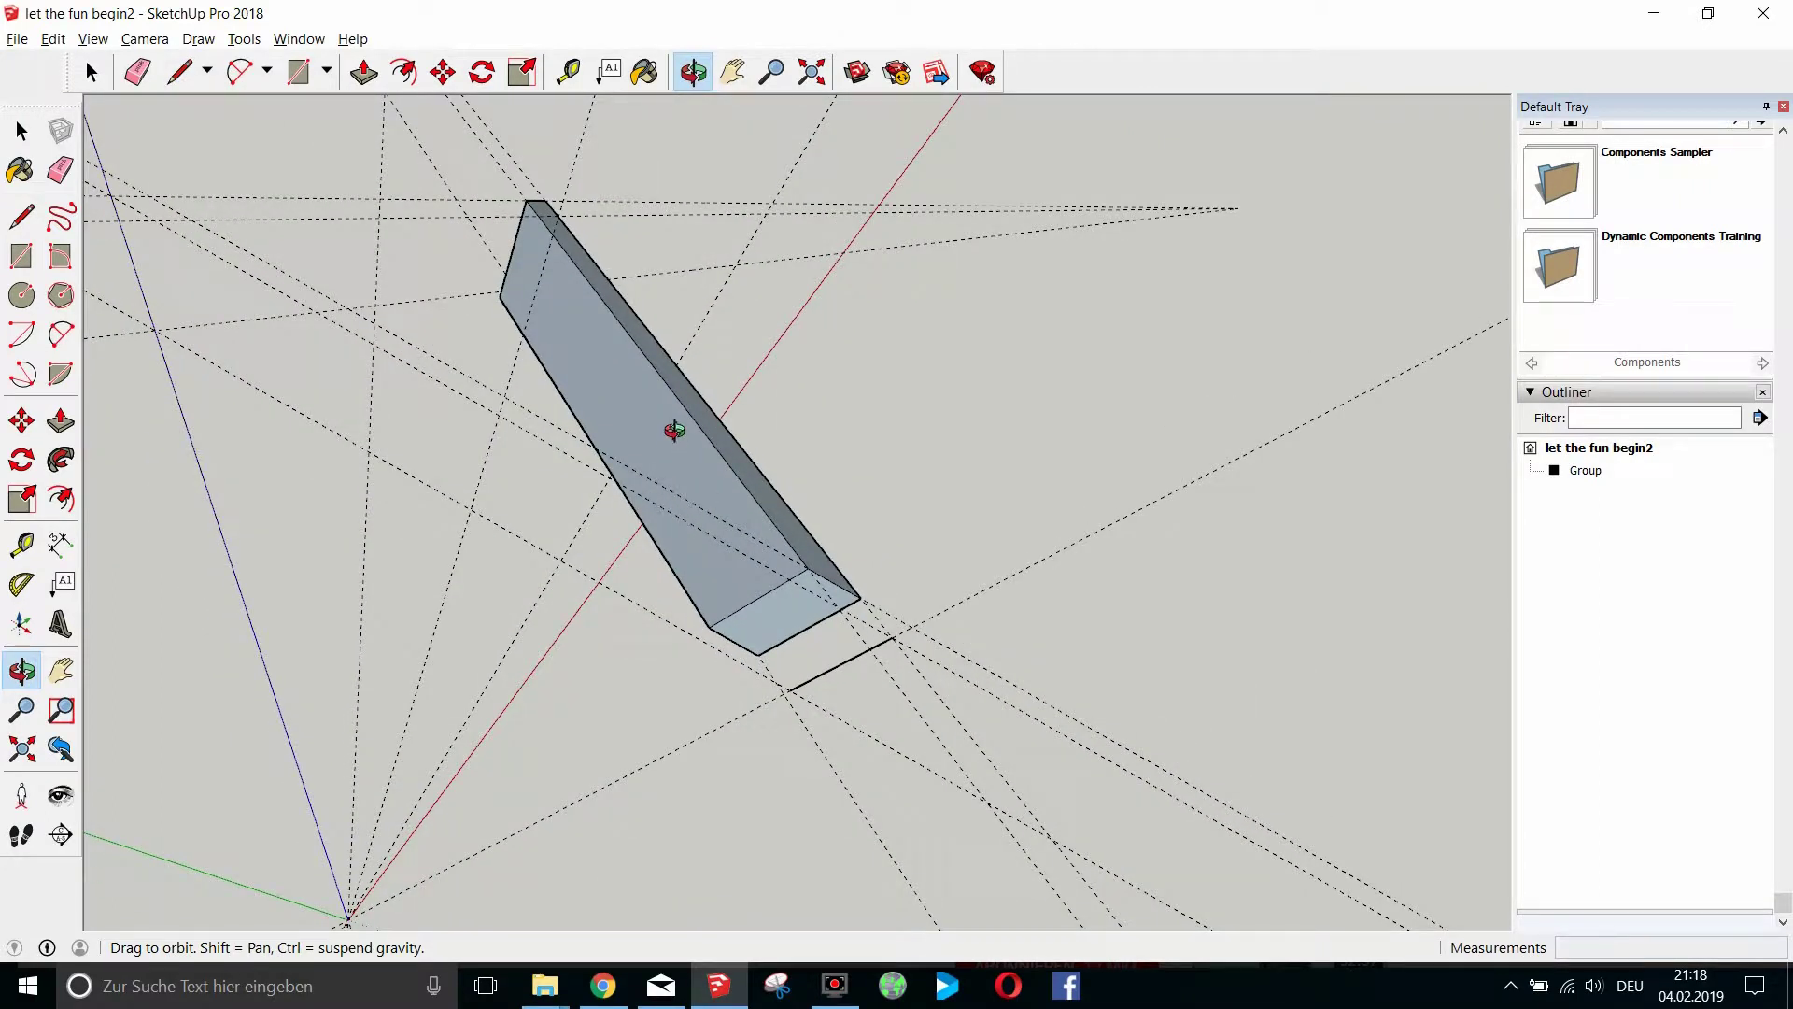
scroll(674, 436, up, 2)
click(733, 72)
drag(789, 228, 789, 444)
click(22, 131)
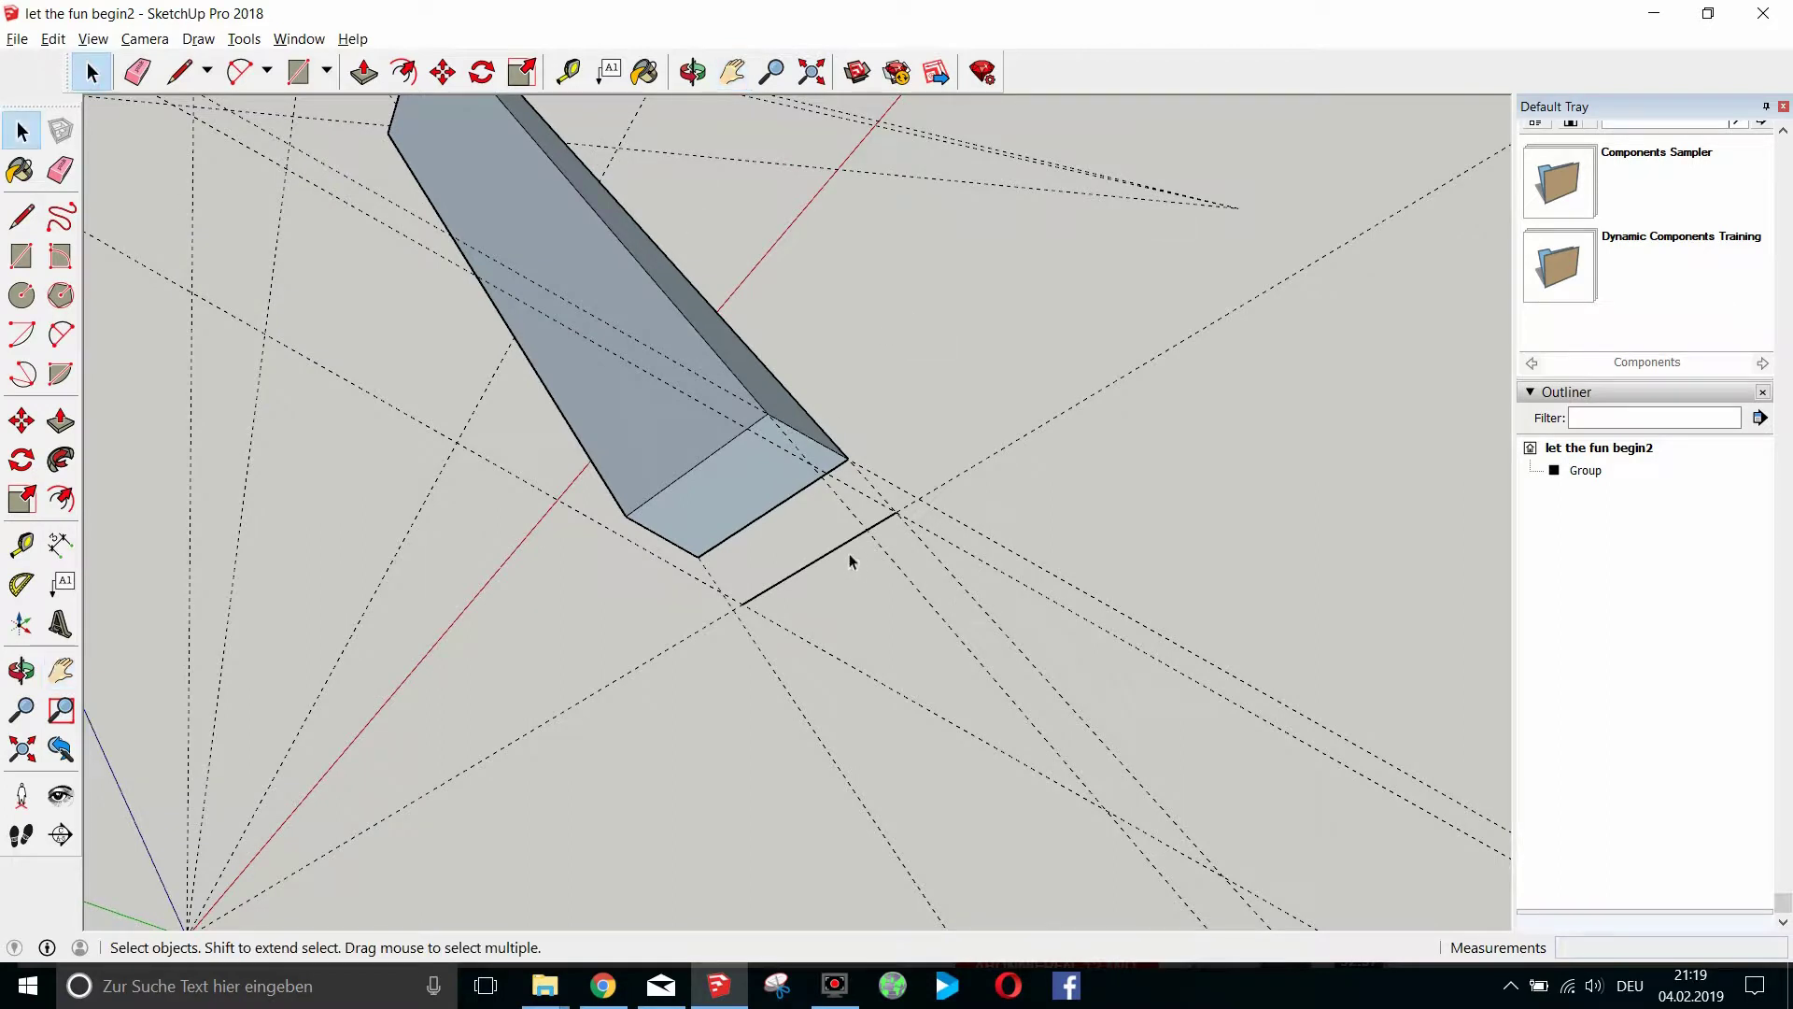
click(443, 72)
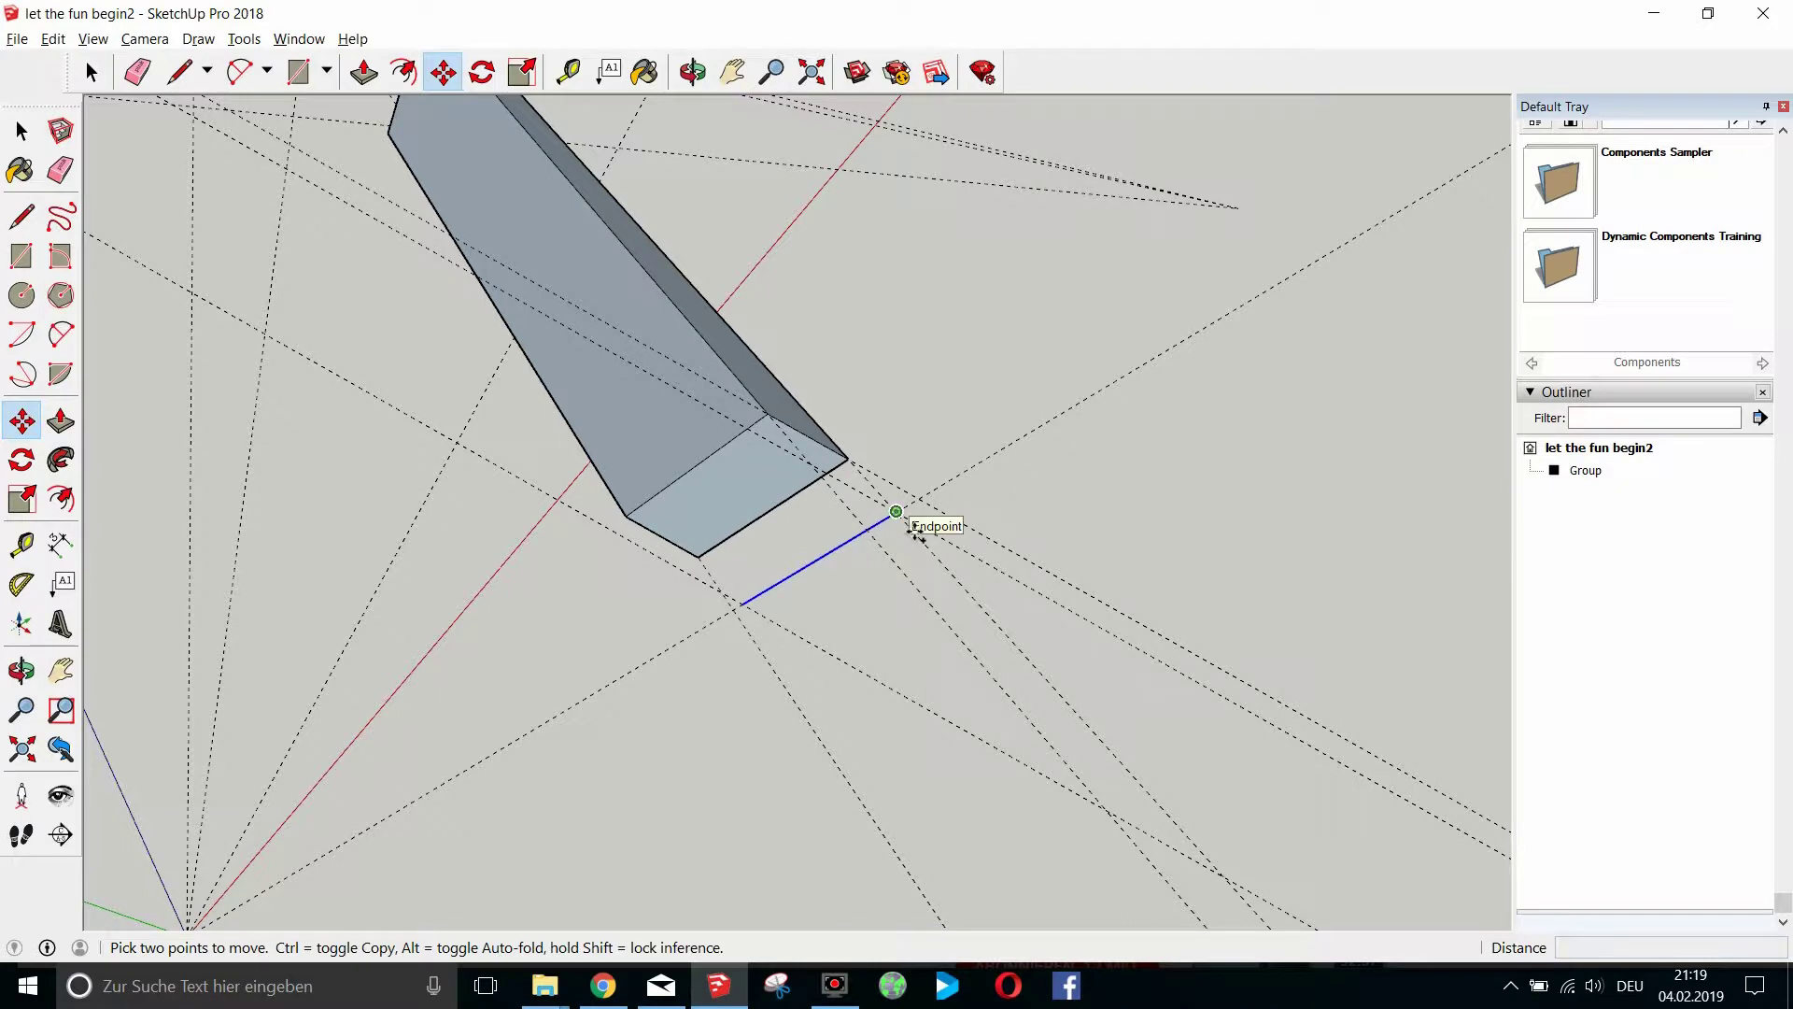
click(899, 516)
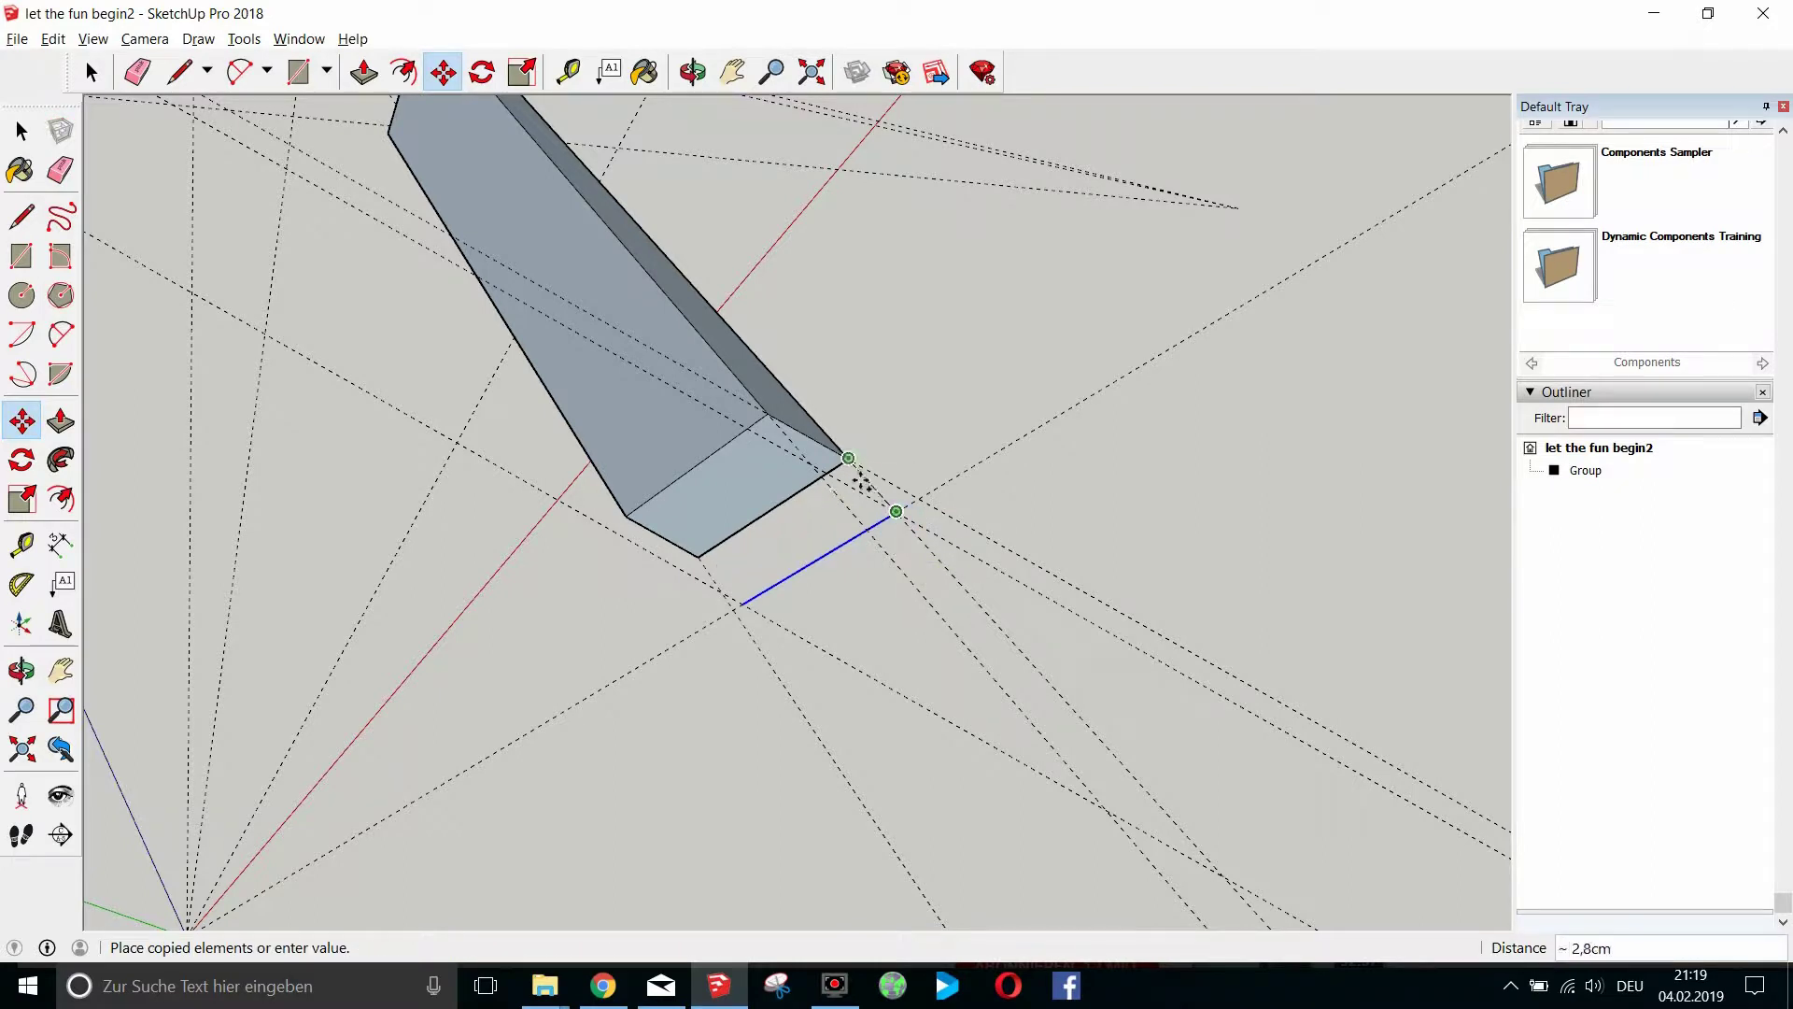
click(859, 477)
Draw a connecting line from the copied line's free end to the matching end of the original line.
click(177, 72)
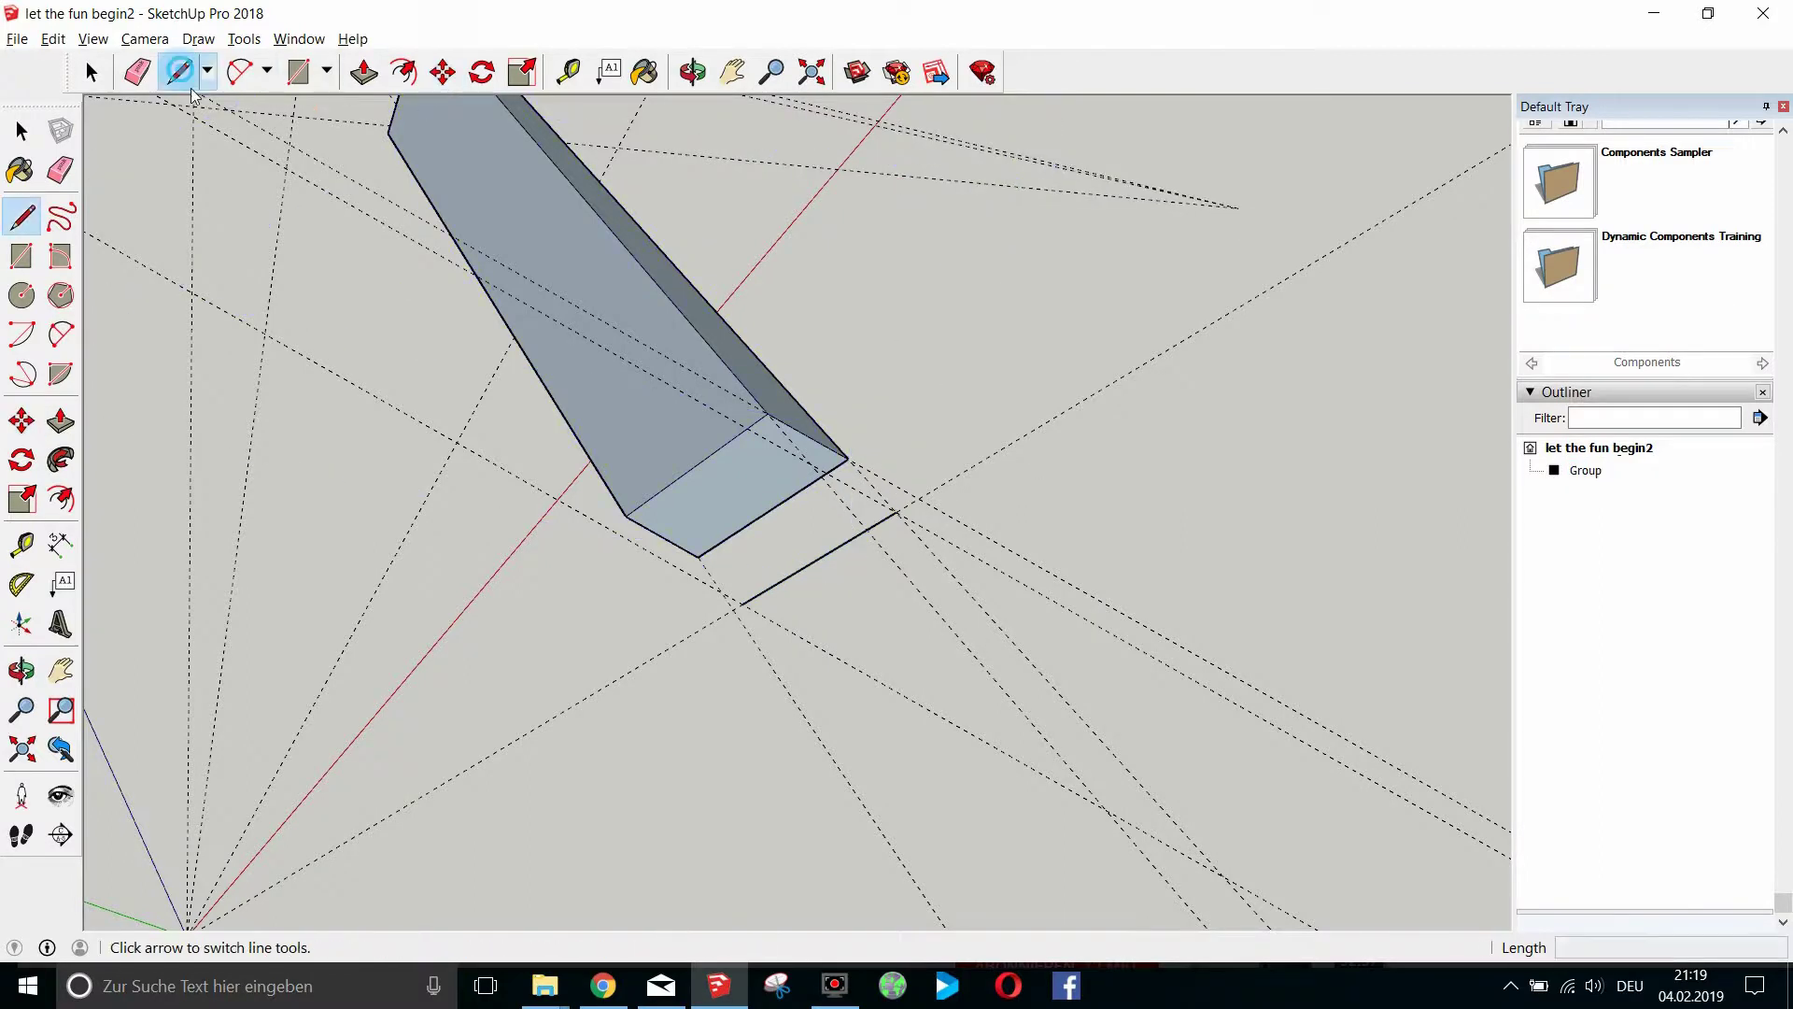
scroll(730, 564, up, 3)
click(707, 551)
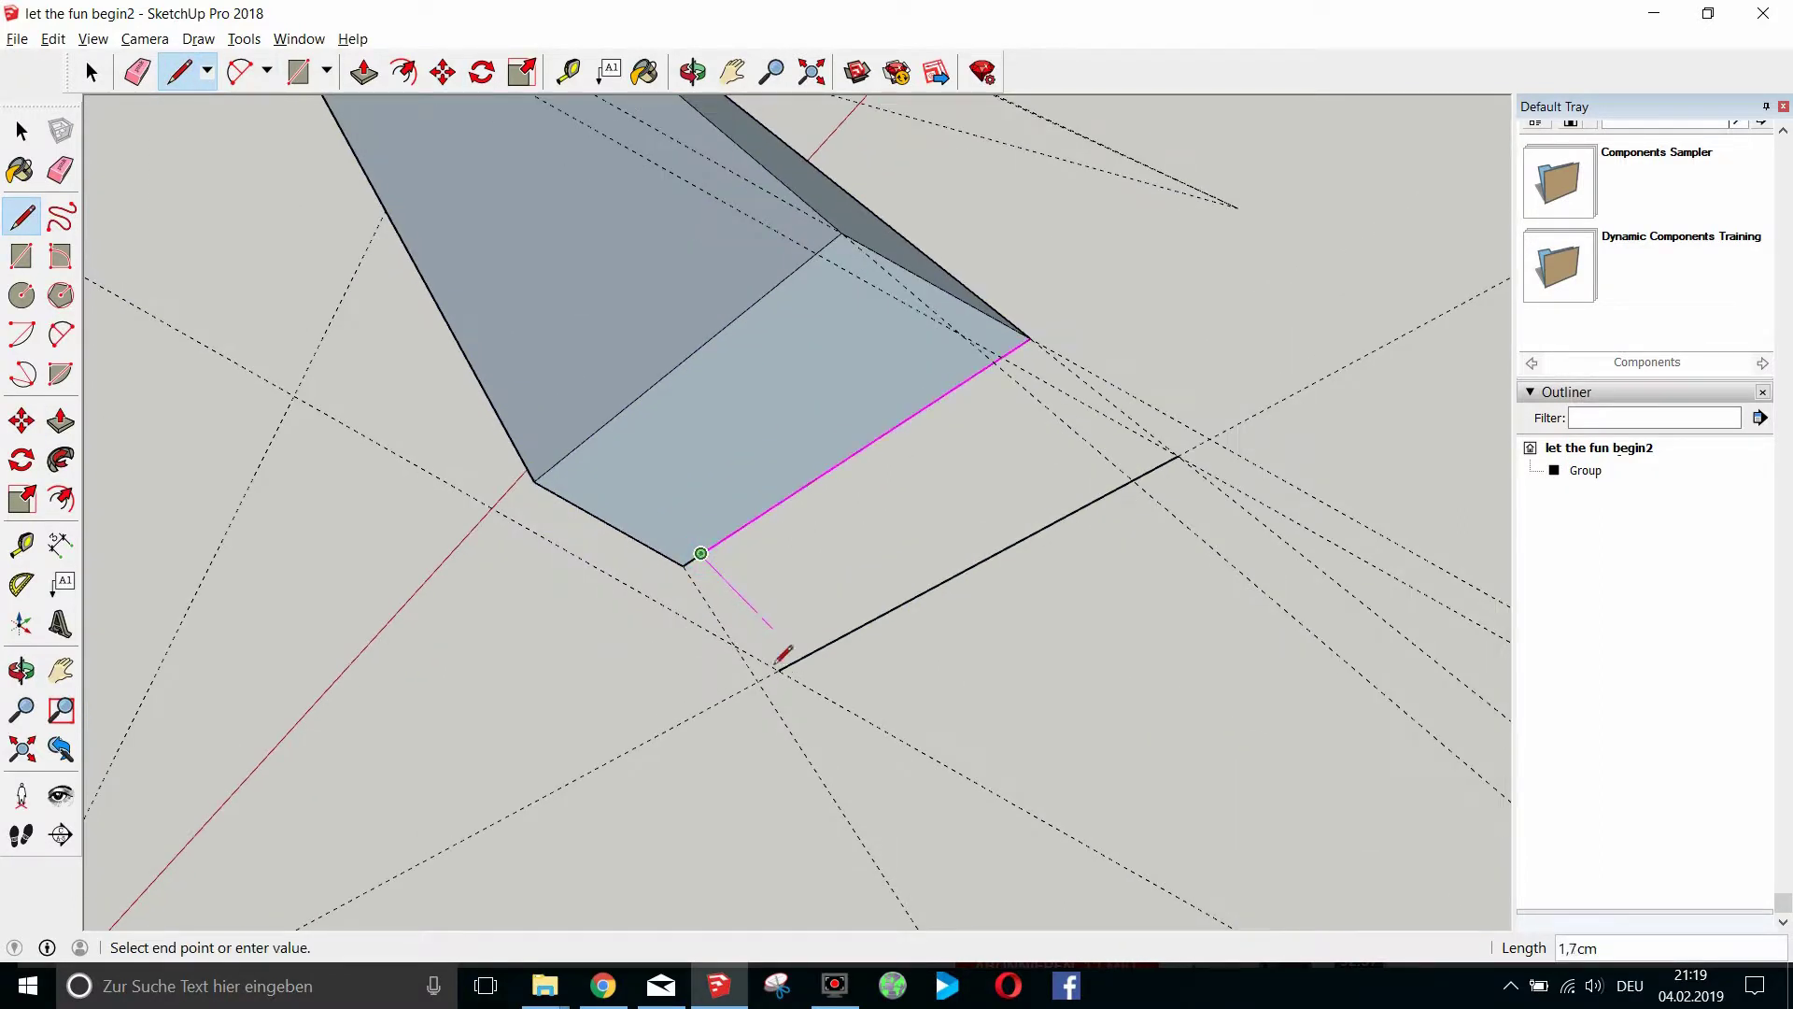
click(779, 670)
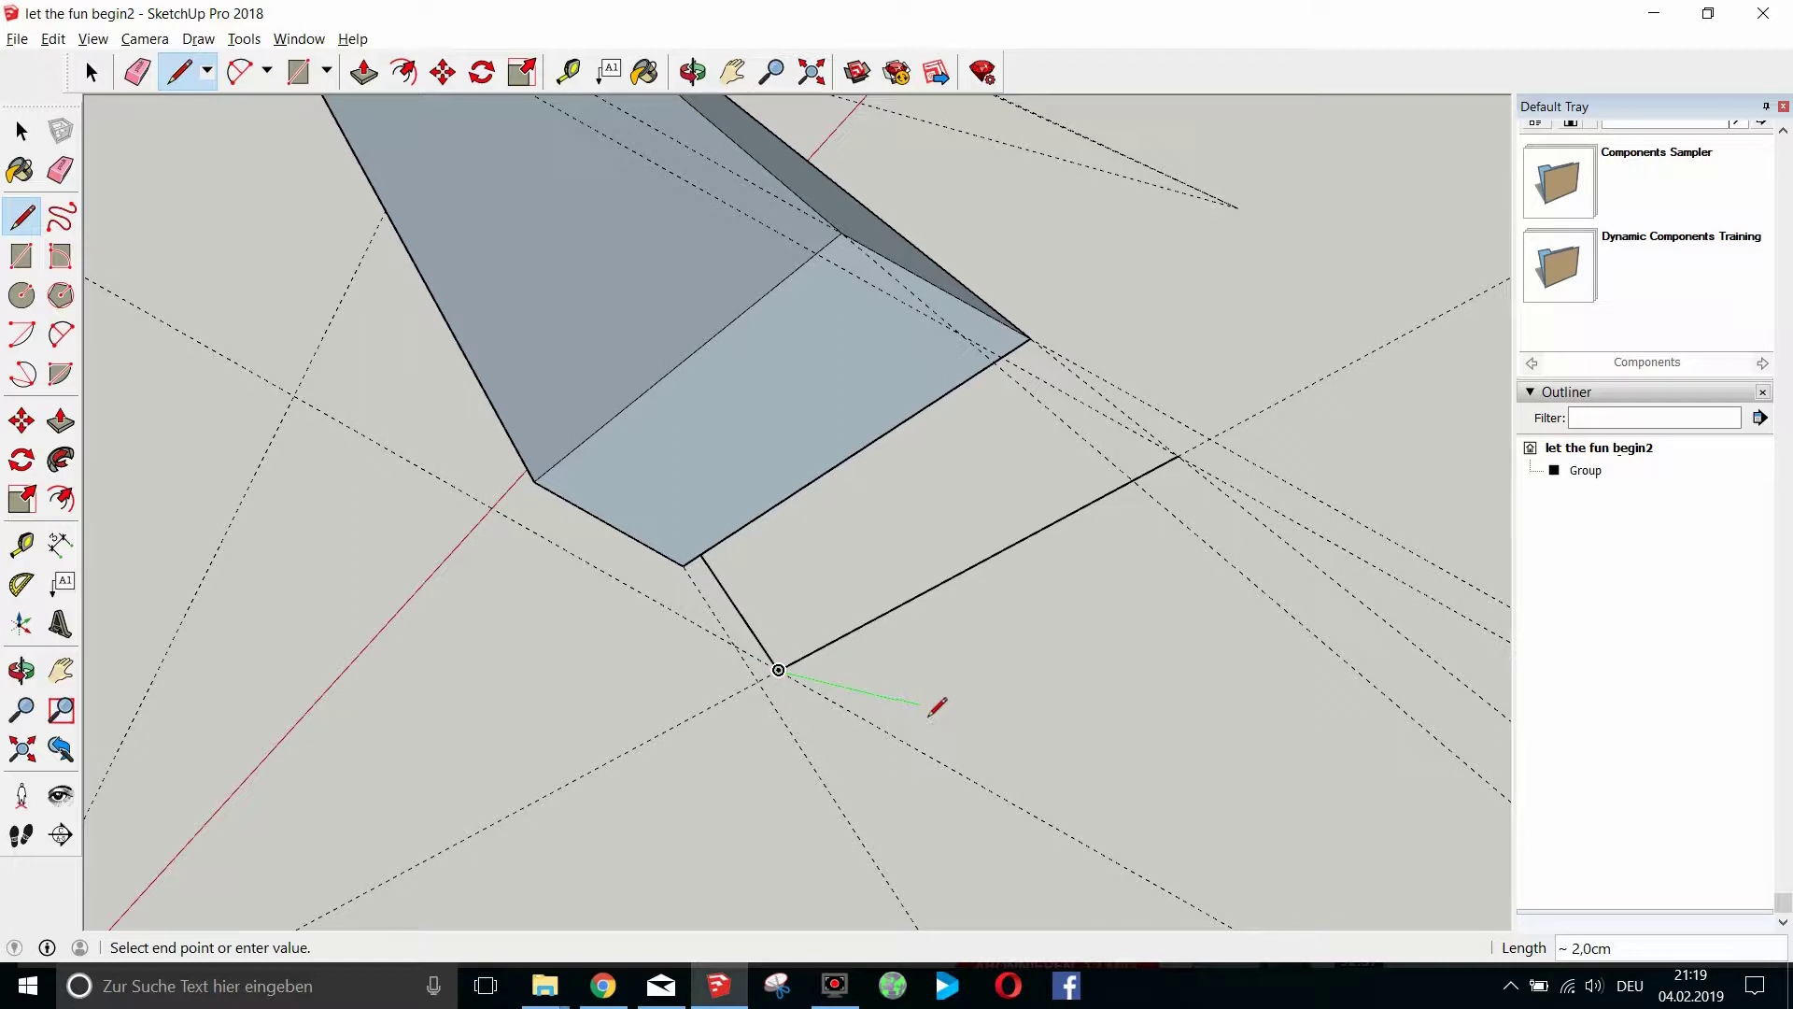
key(Escape)
key(space)
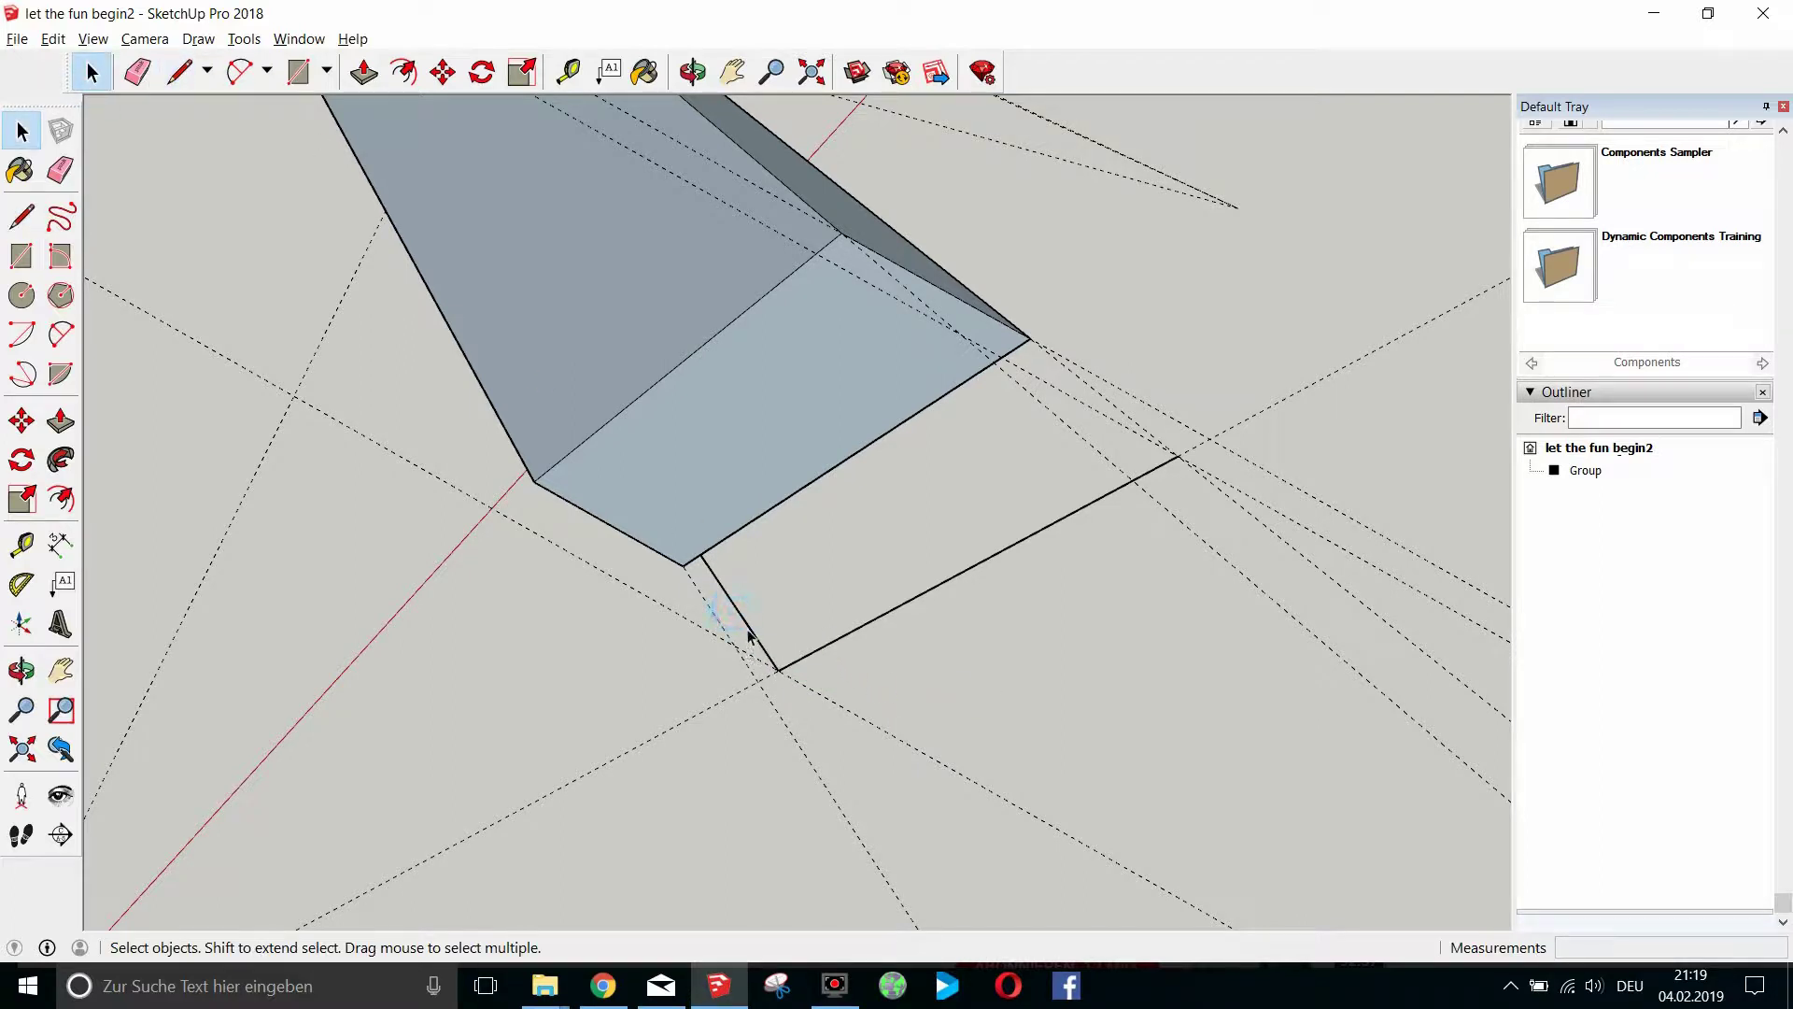
Copy the connecting line about 6.5 cm to the opposite end and trace the strip-side edge to close a four-sided face.
click(443, 72)
click(795, 686)
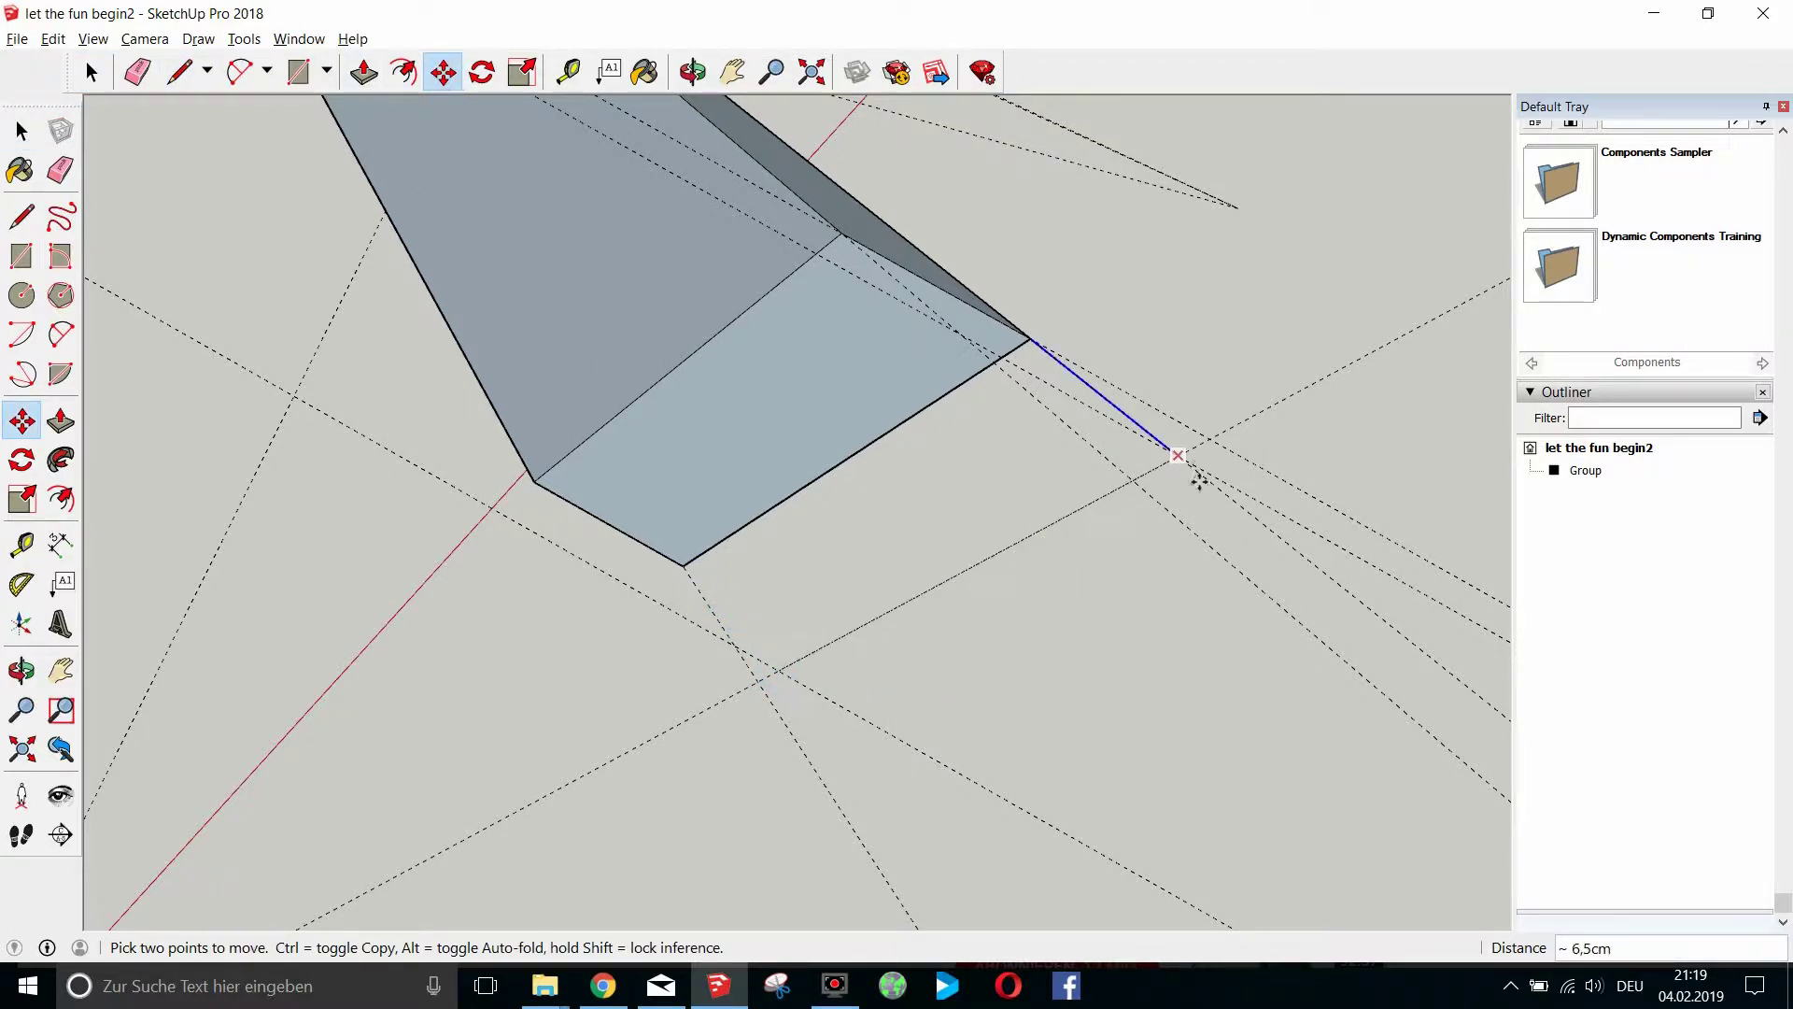
click(1179, 456)
click(90, 72)
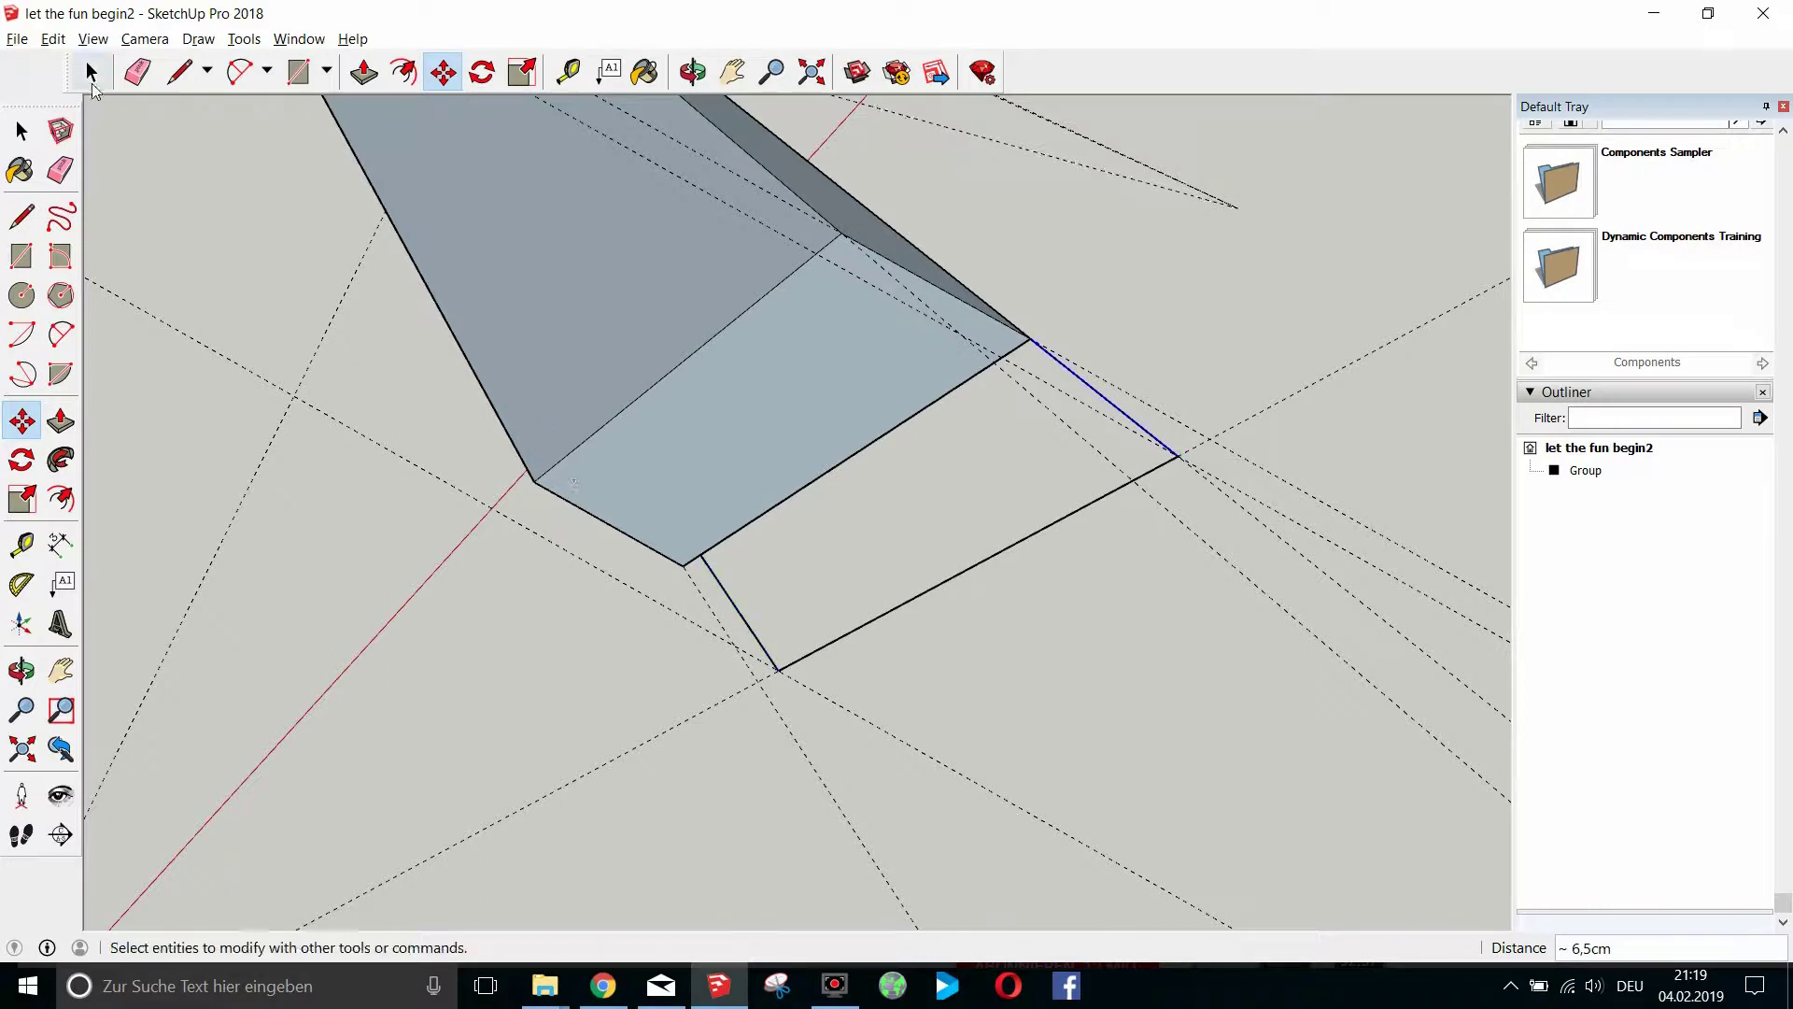
click(178, 71)
click(1031, 339)
click(700, 557)
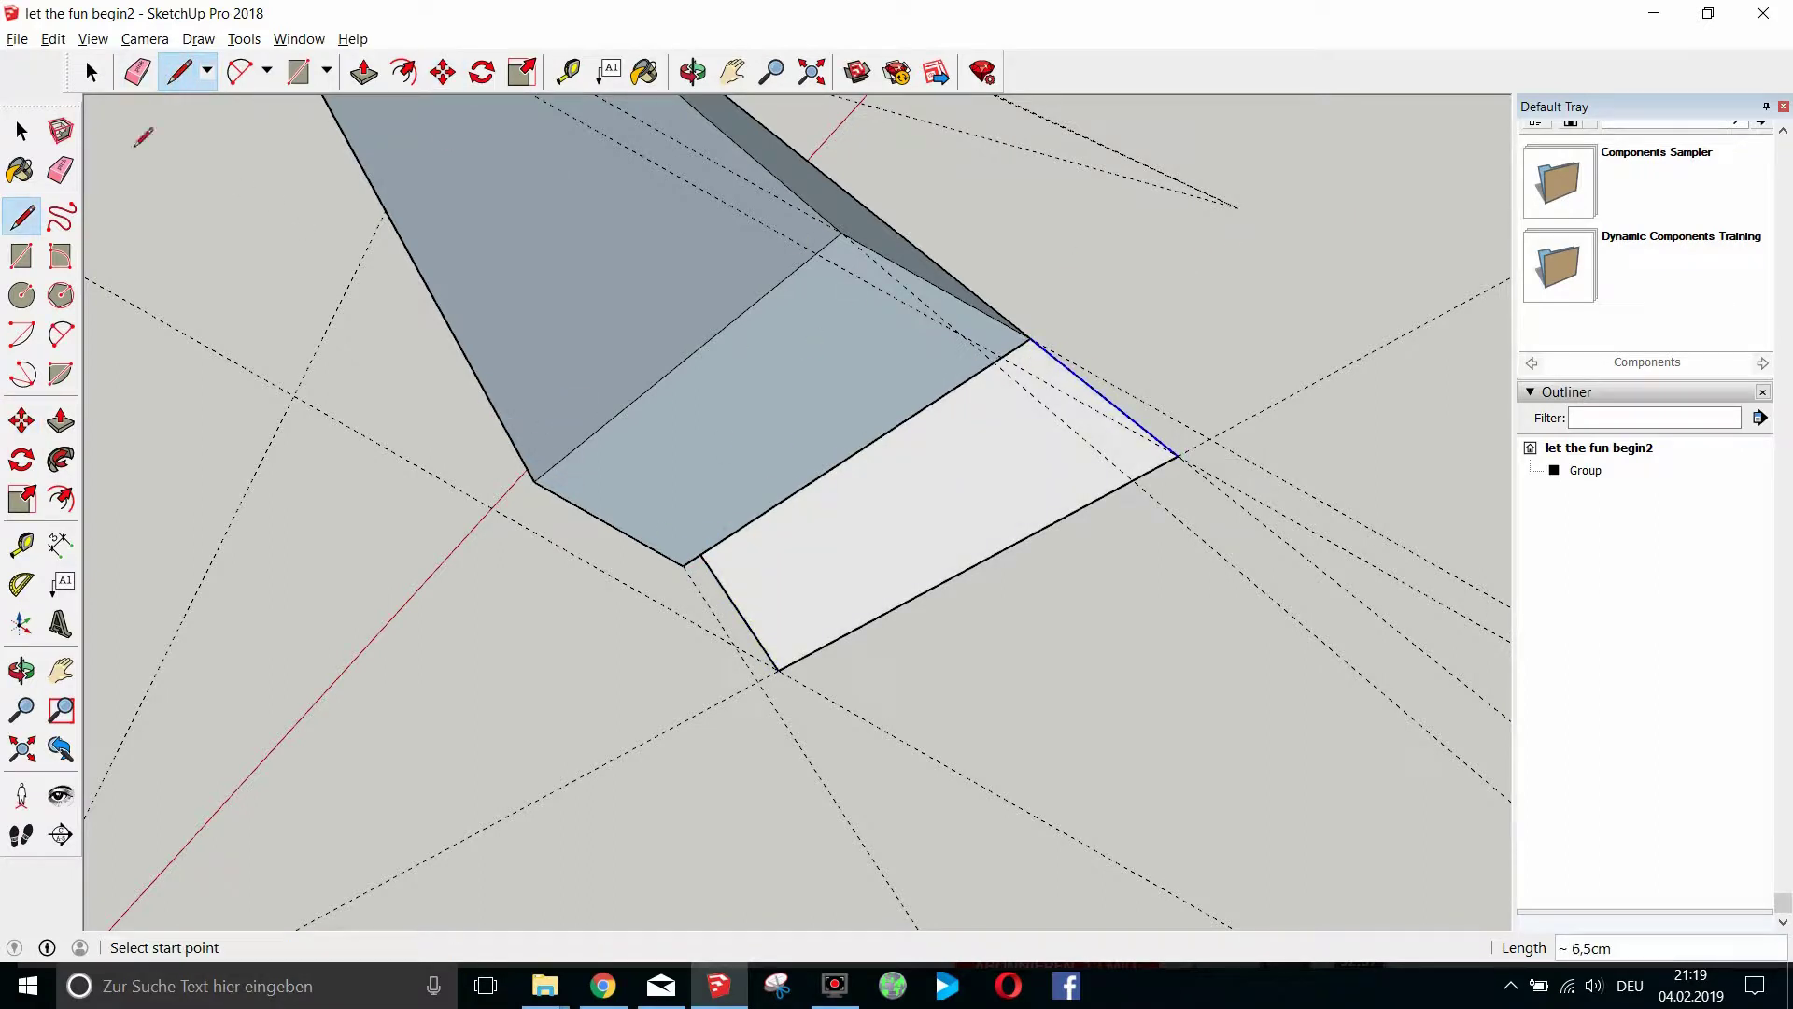
Draw a vertical line about 6.5 cm long on the blue axis between the upper and lower guide intersections.
key(space)
key(o)
drag(803, 433, 863, 616)
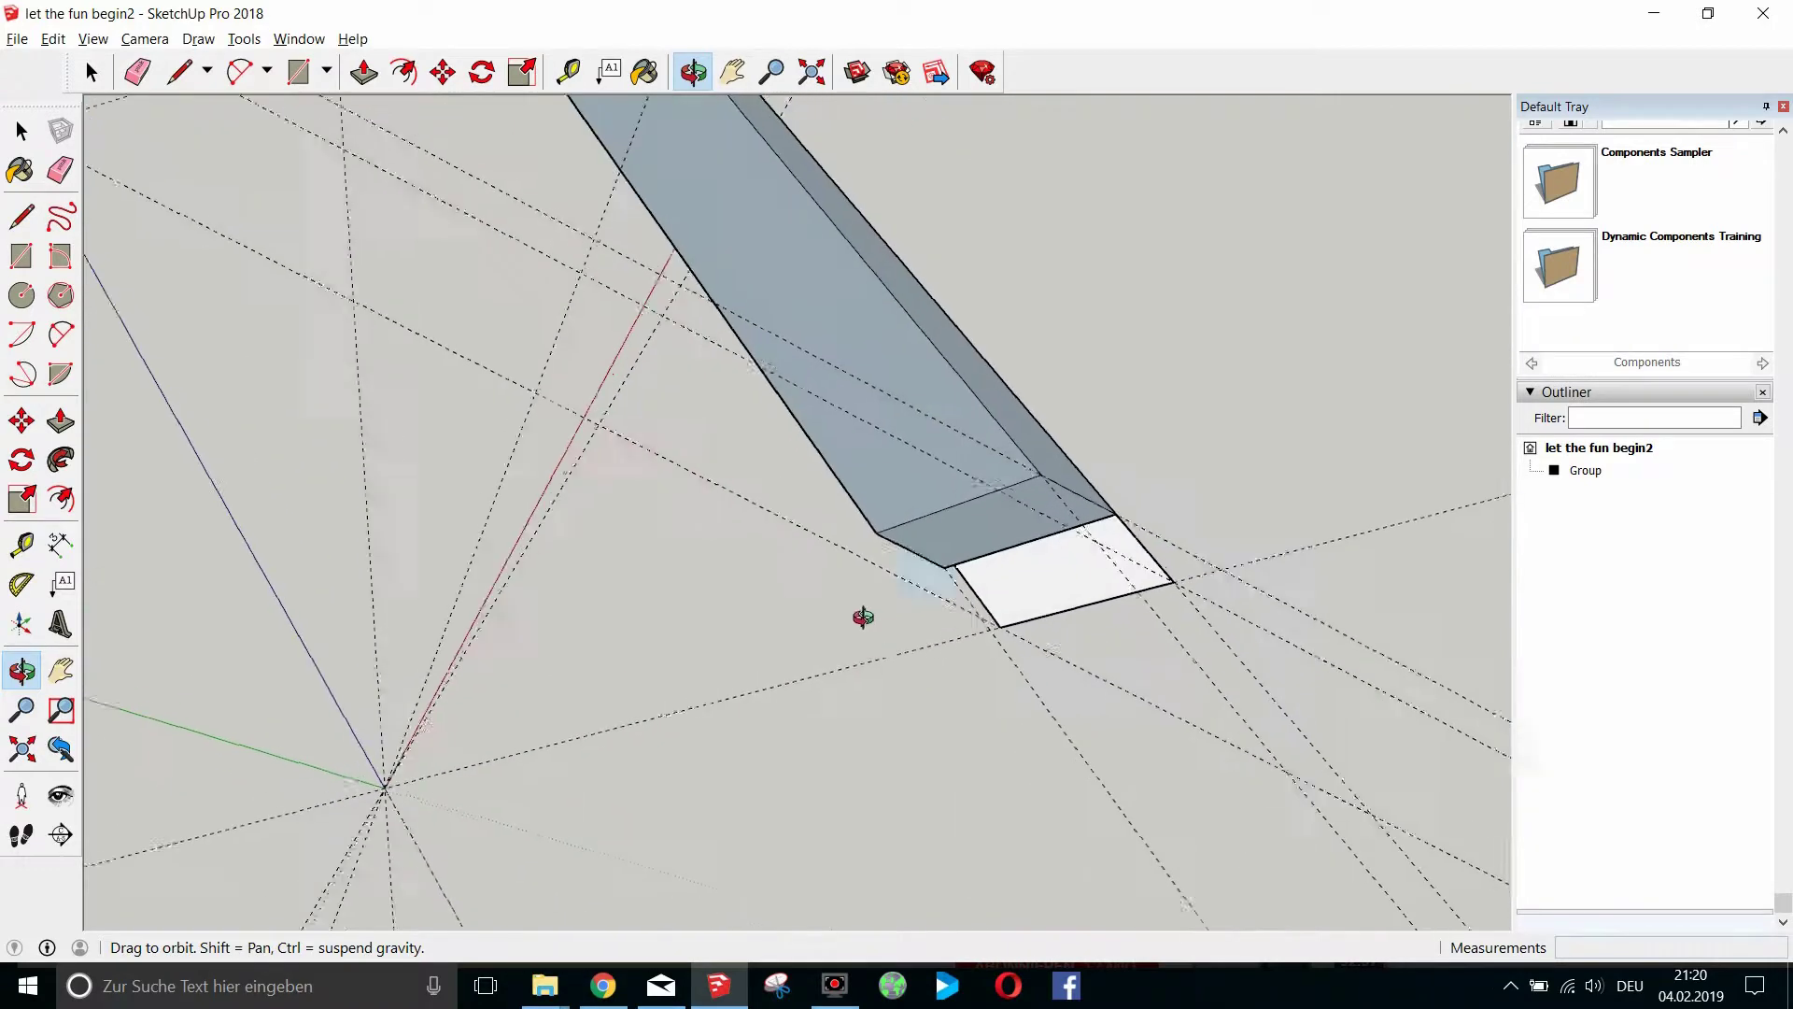
key(h)
drag(364, 393, 432, 367)
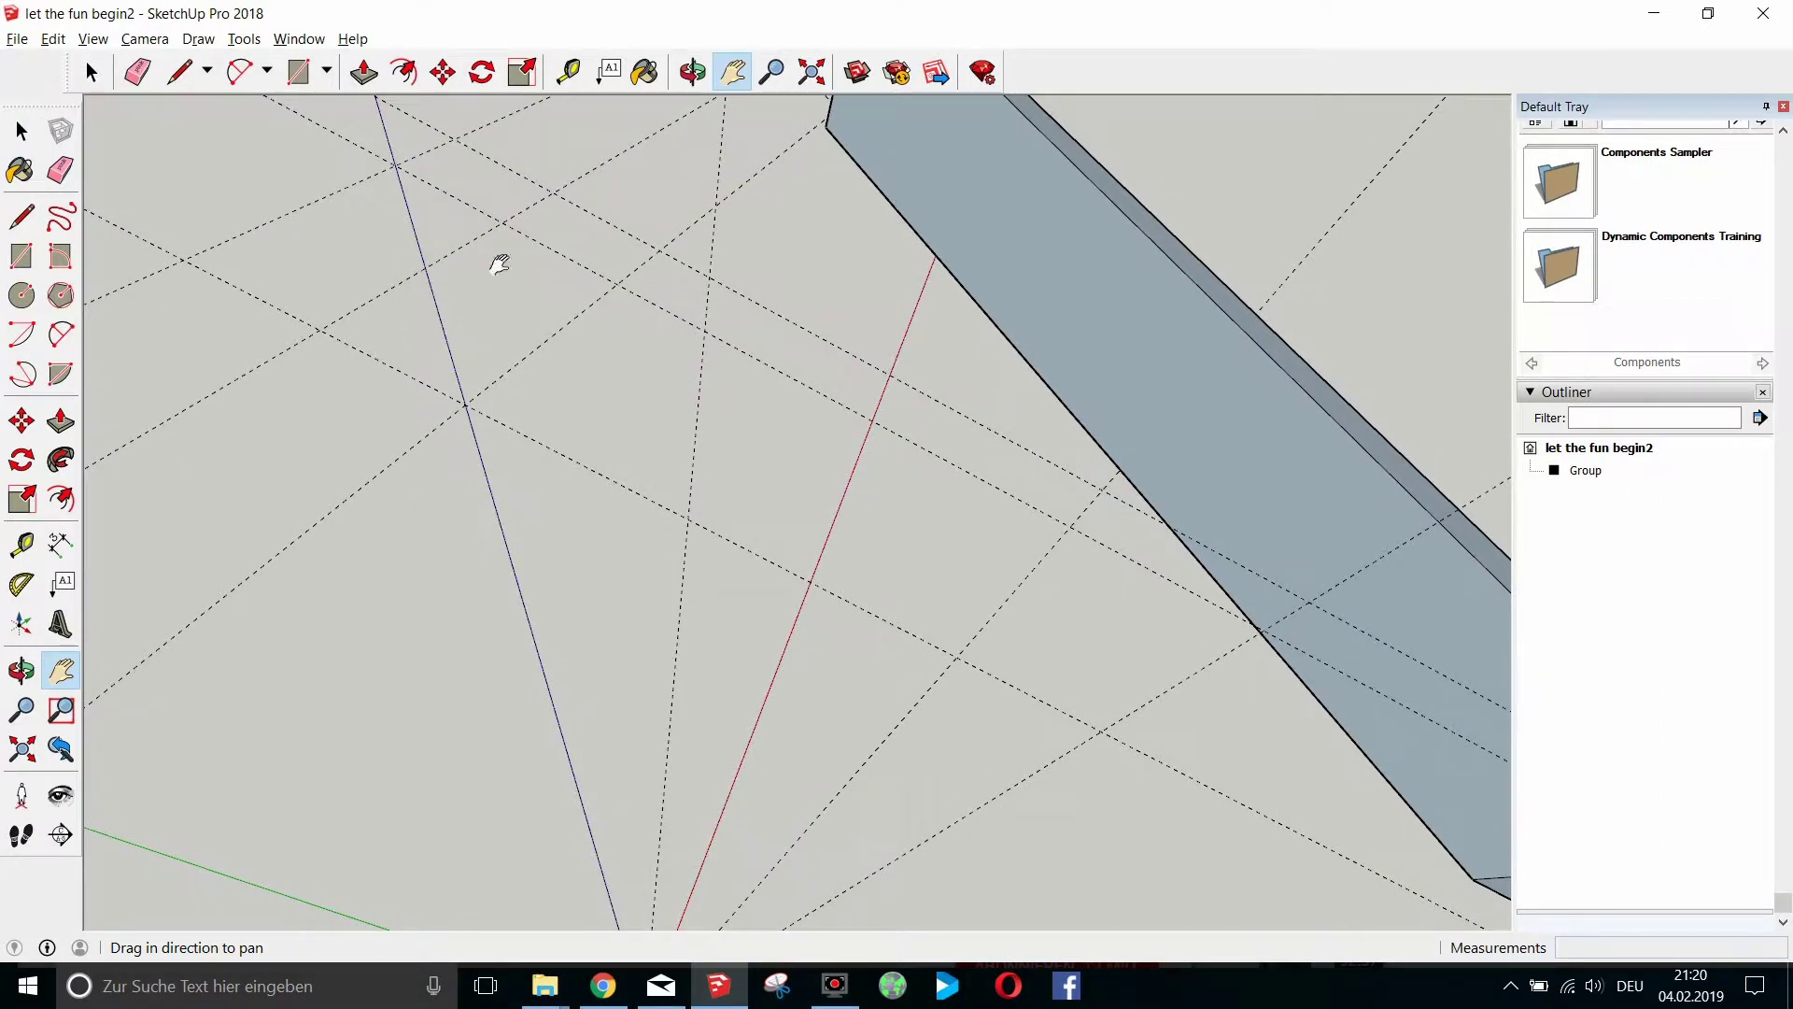
click(177, 72)
scroll(563, 393, down, 2)
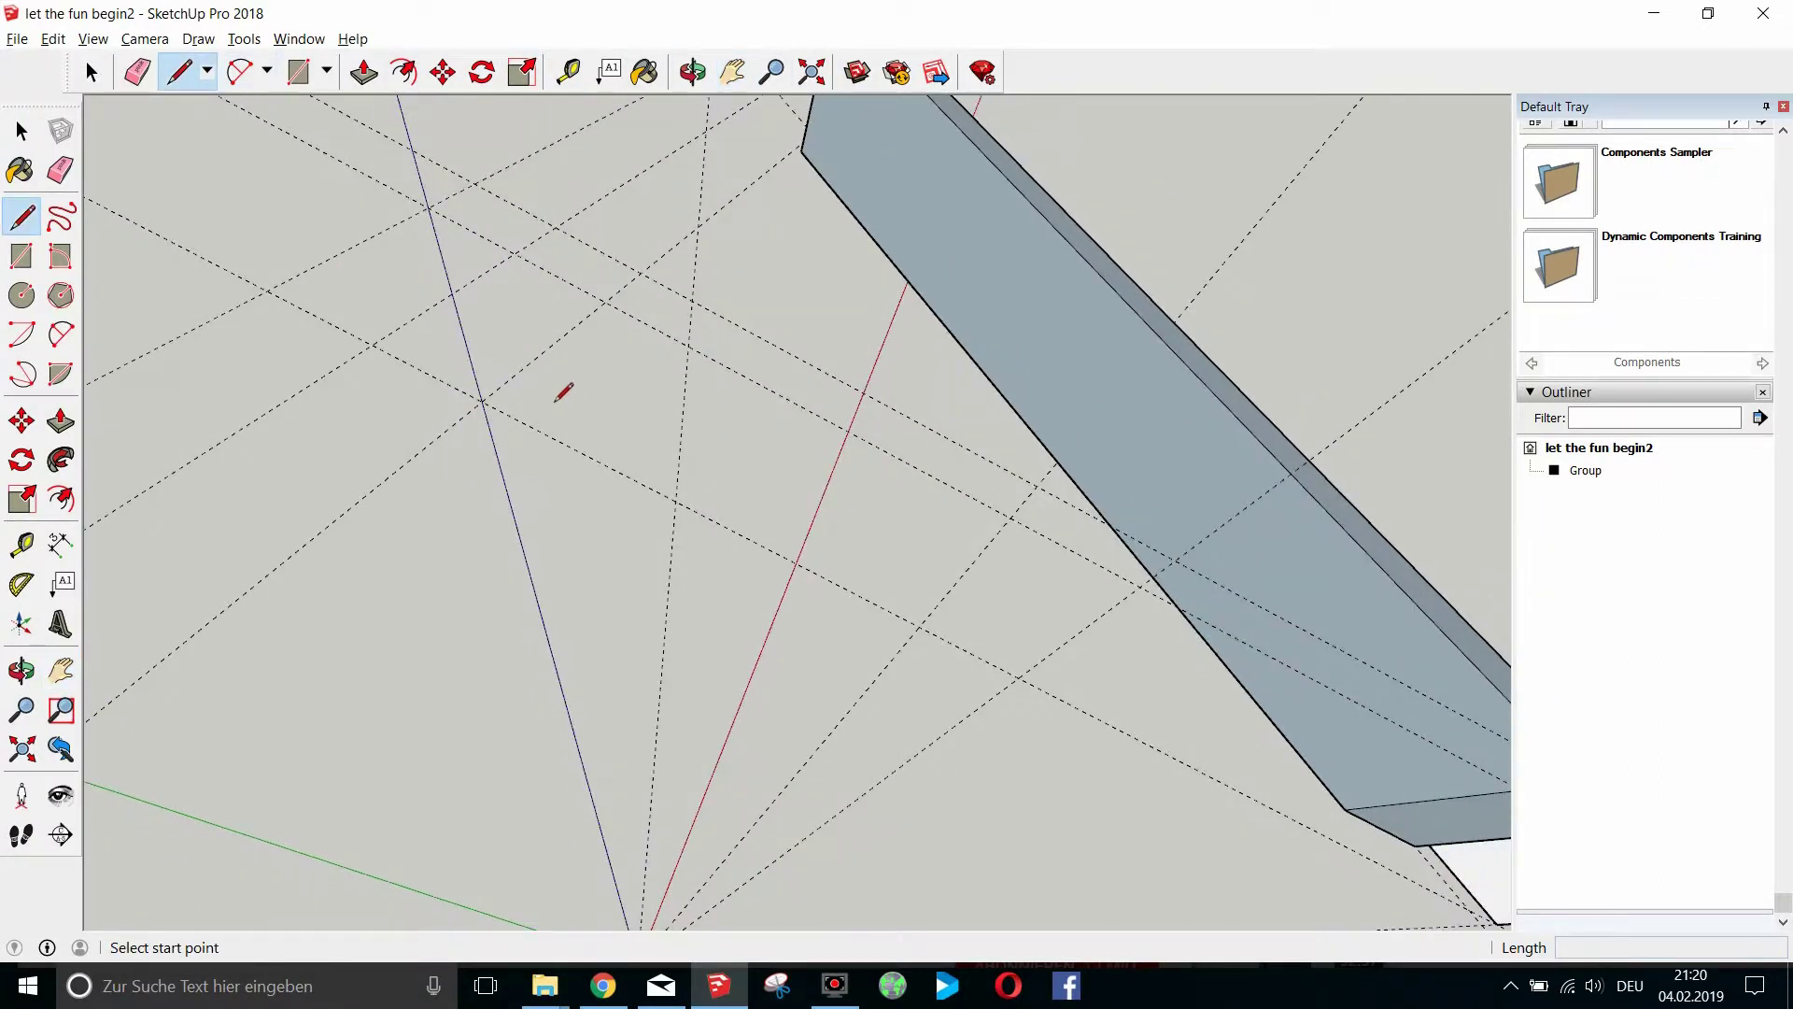
scroll(563, 392, down, 3)
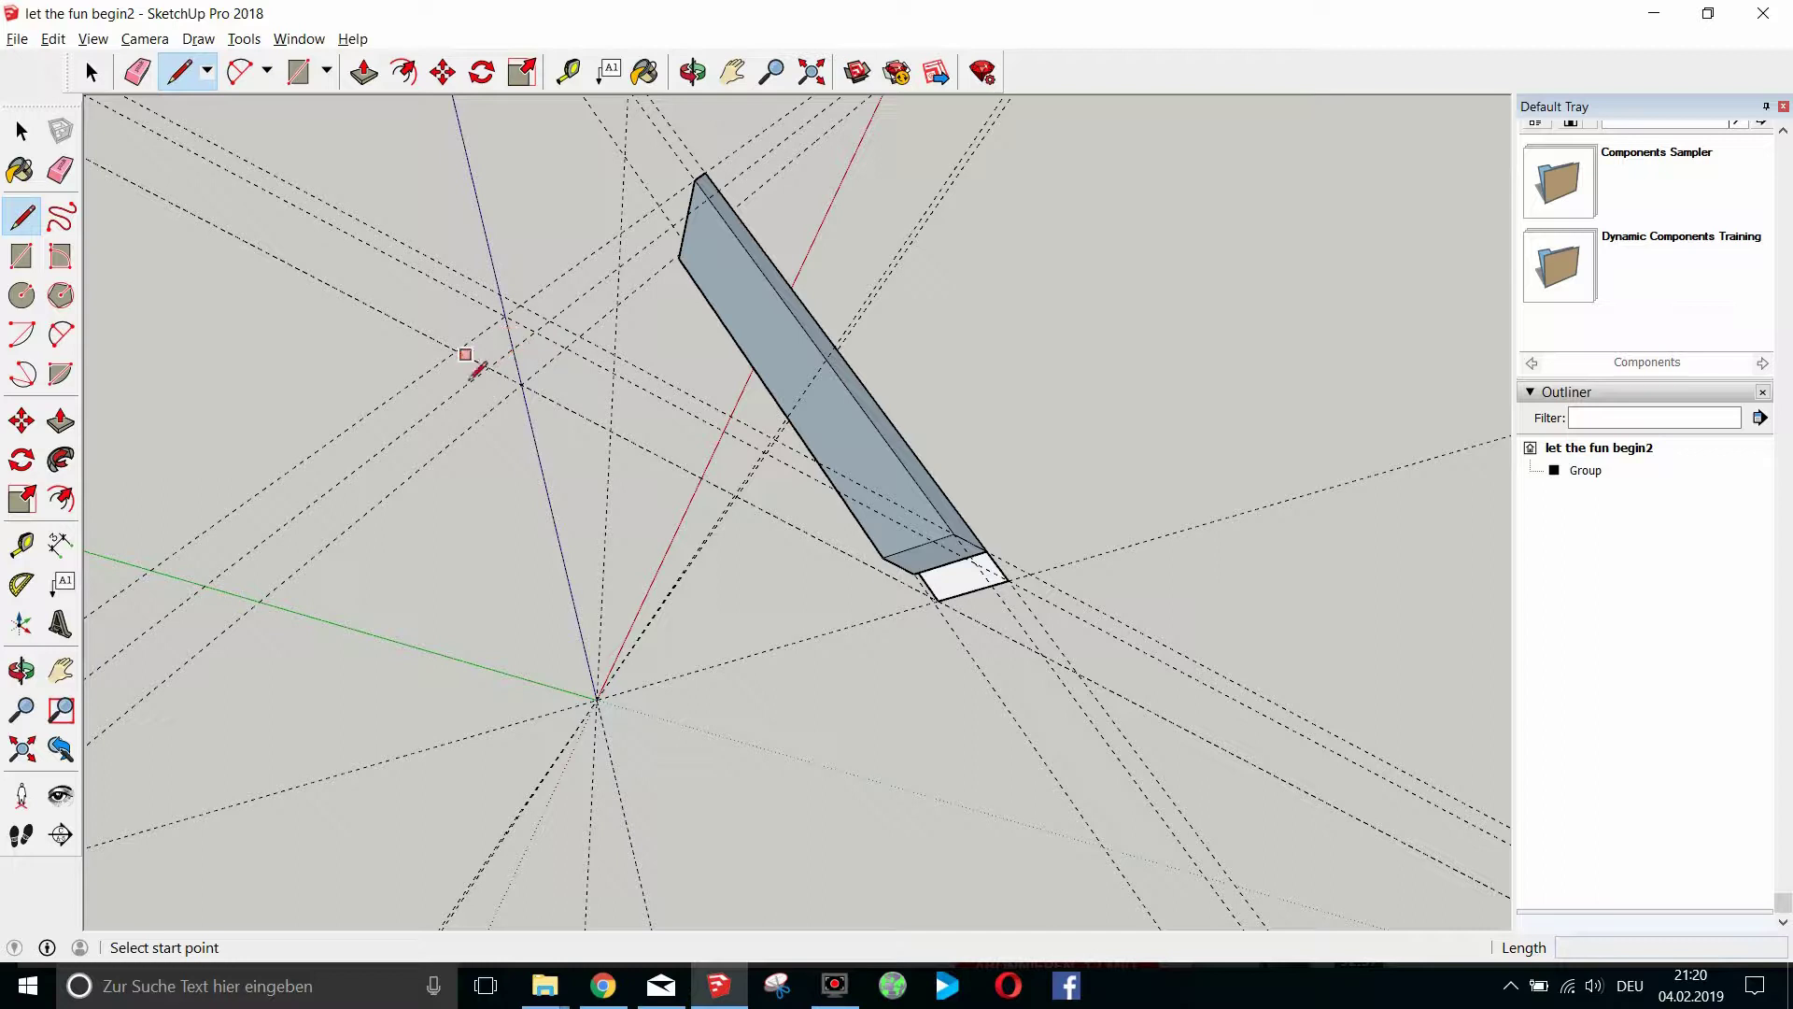
scroll(514, 326, up, 3)
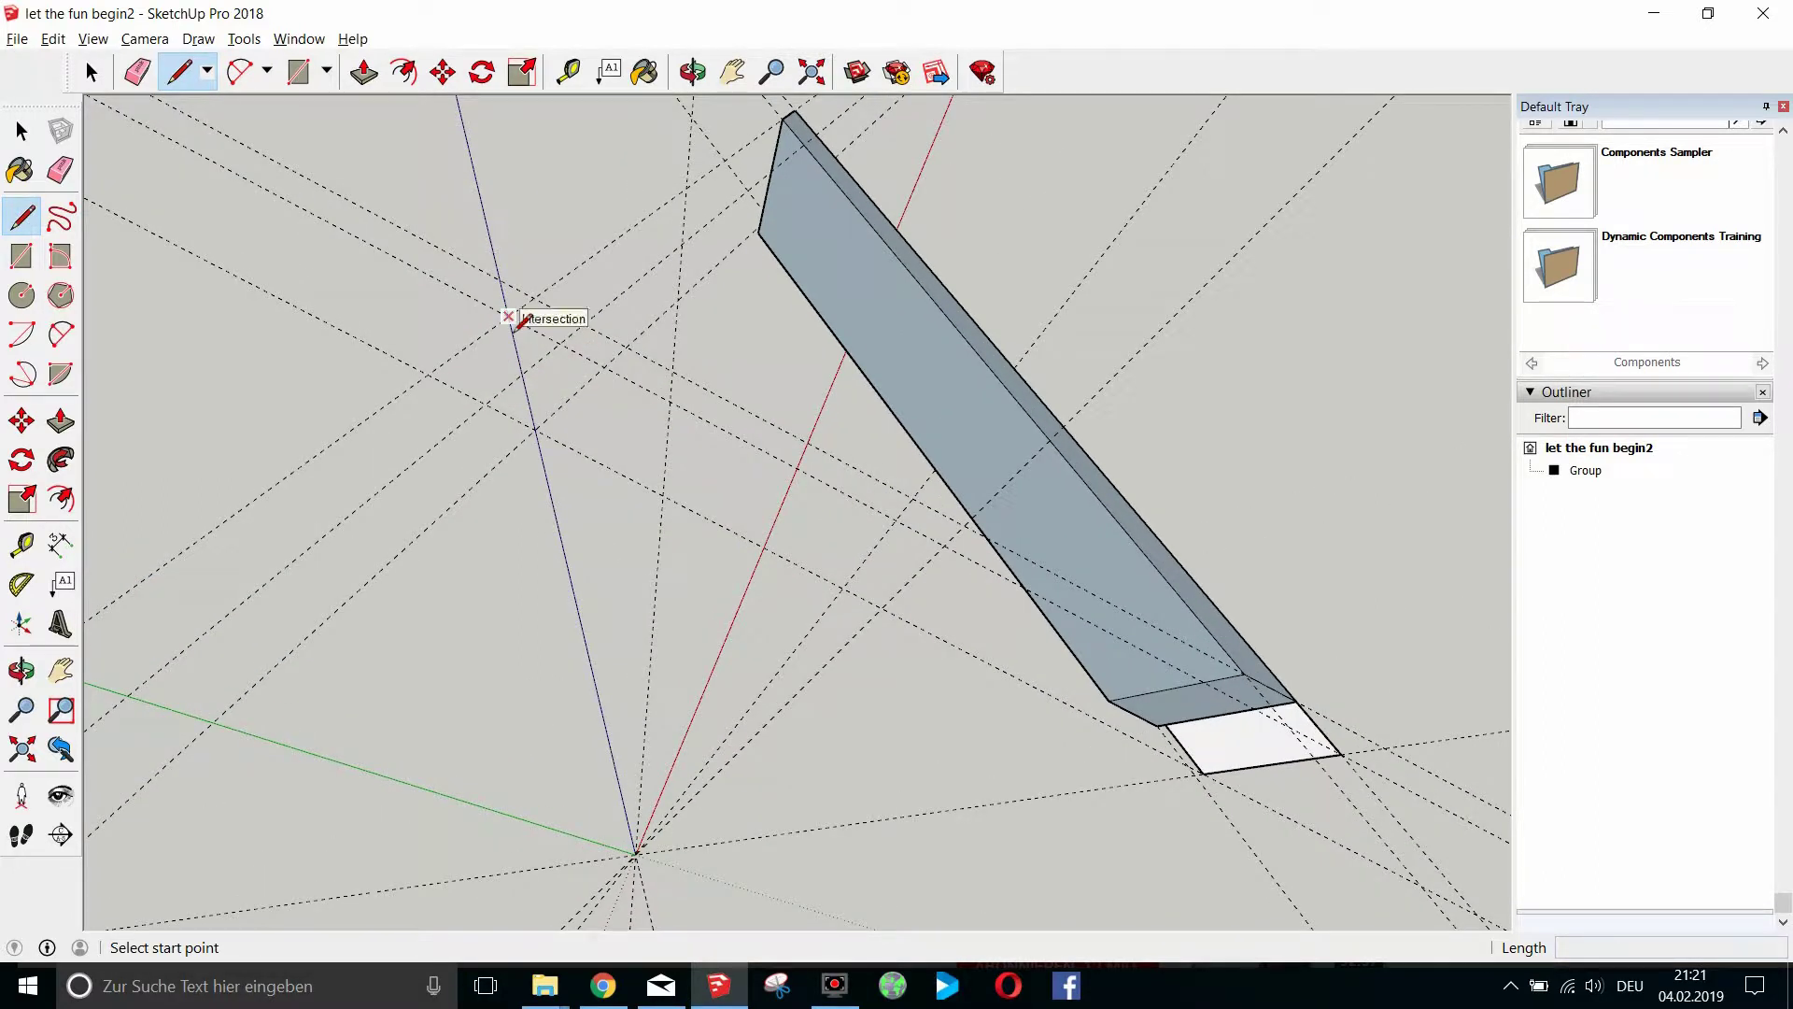
click(90, 73)
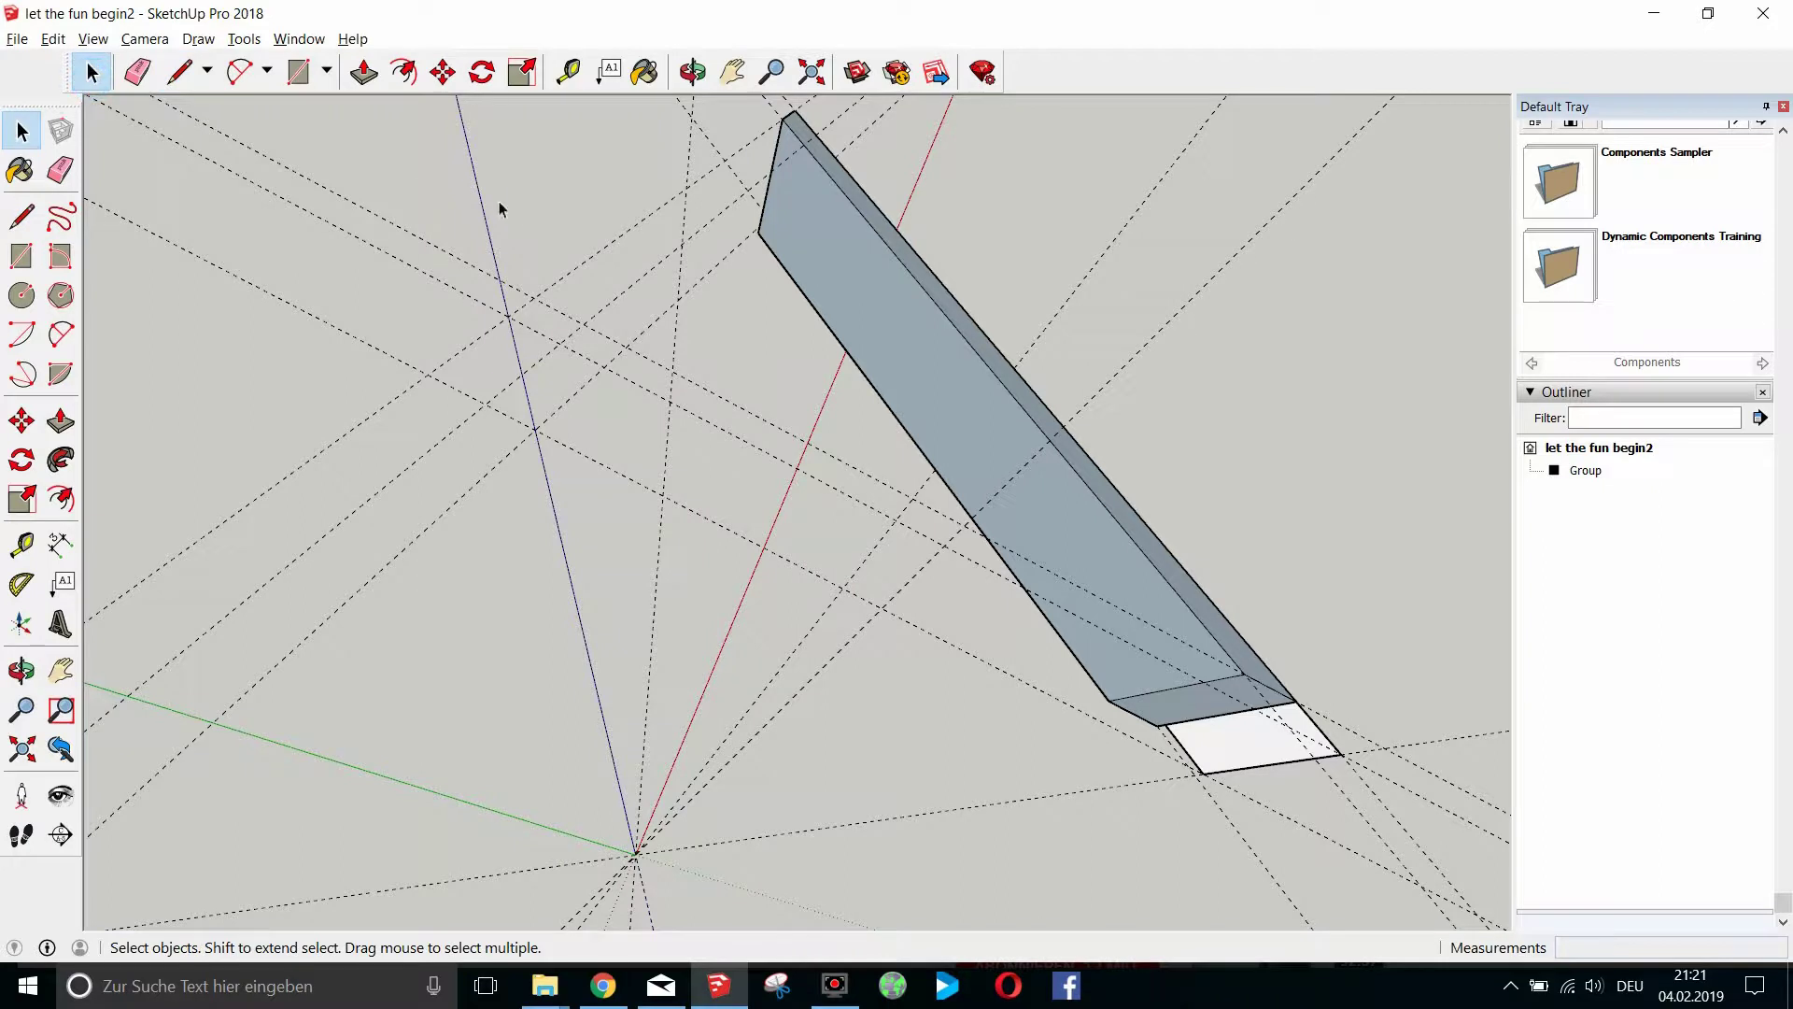
click(442, 72)
key(Escape)
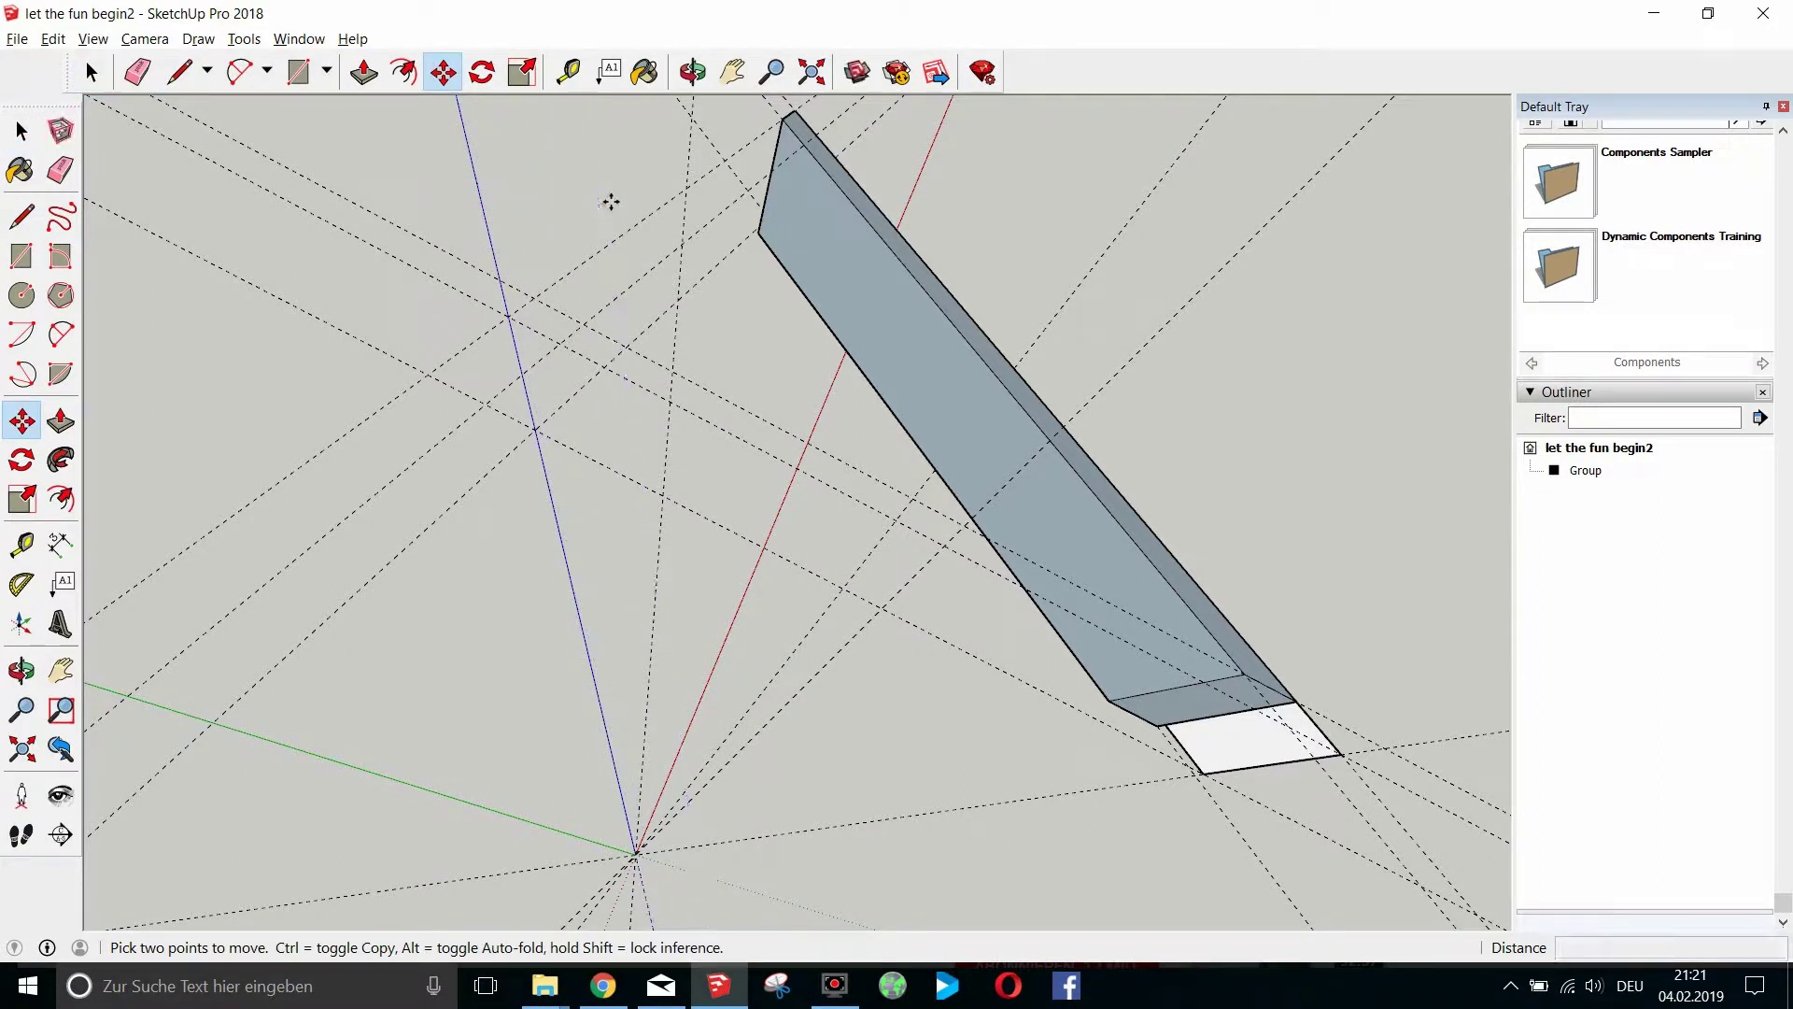
key(l)
click(508, 316)
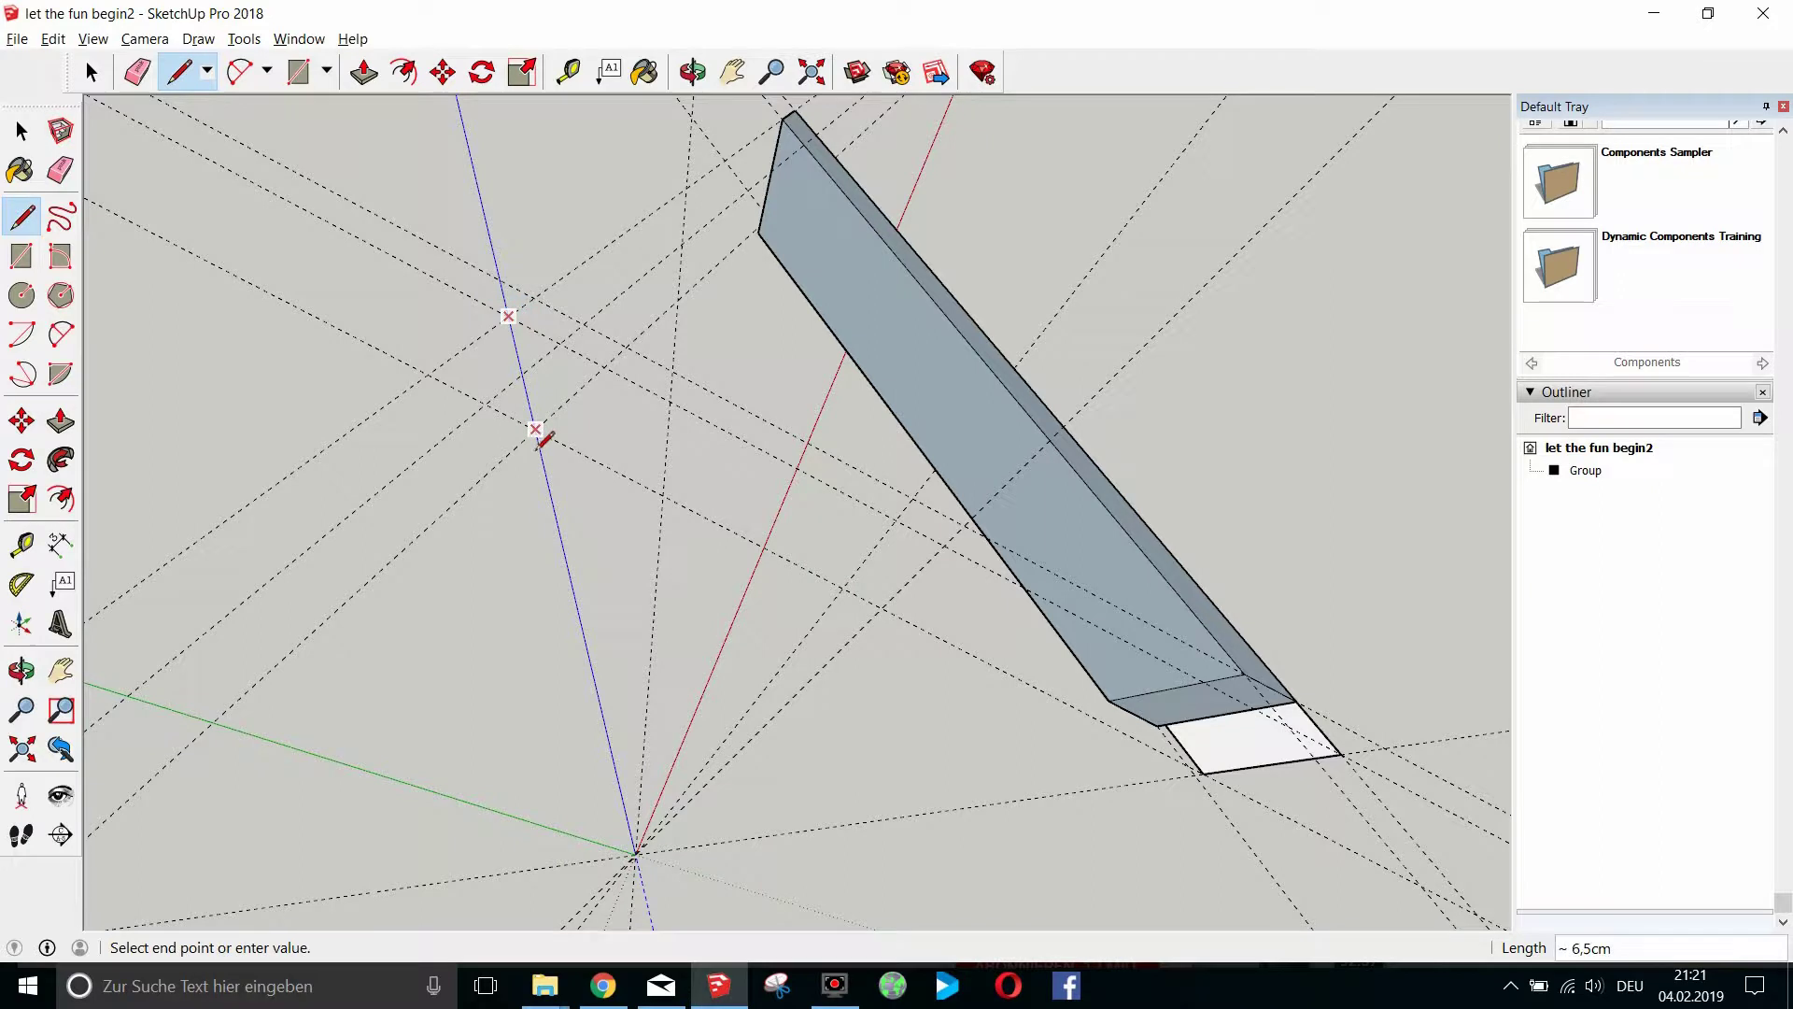
click(536, 430)
key(Escape)
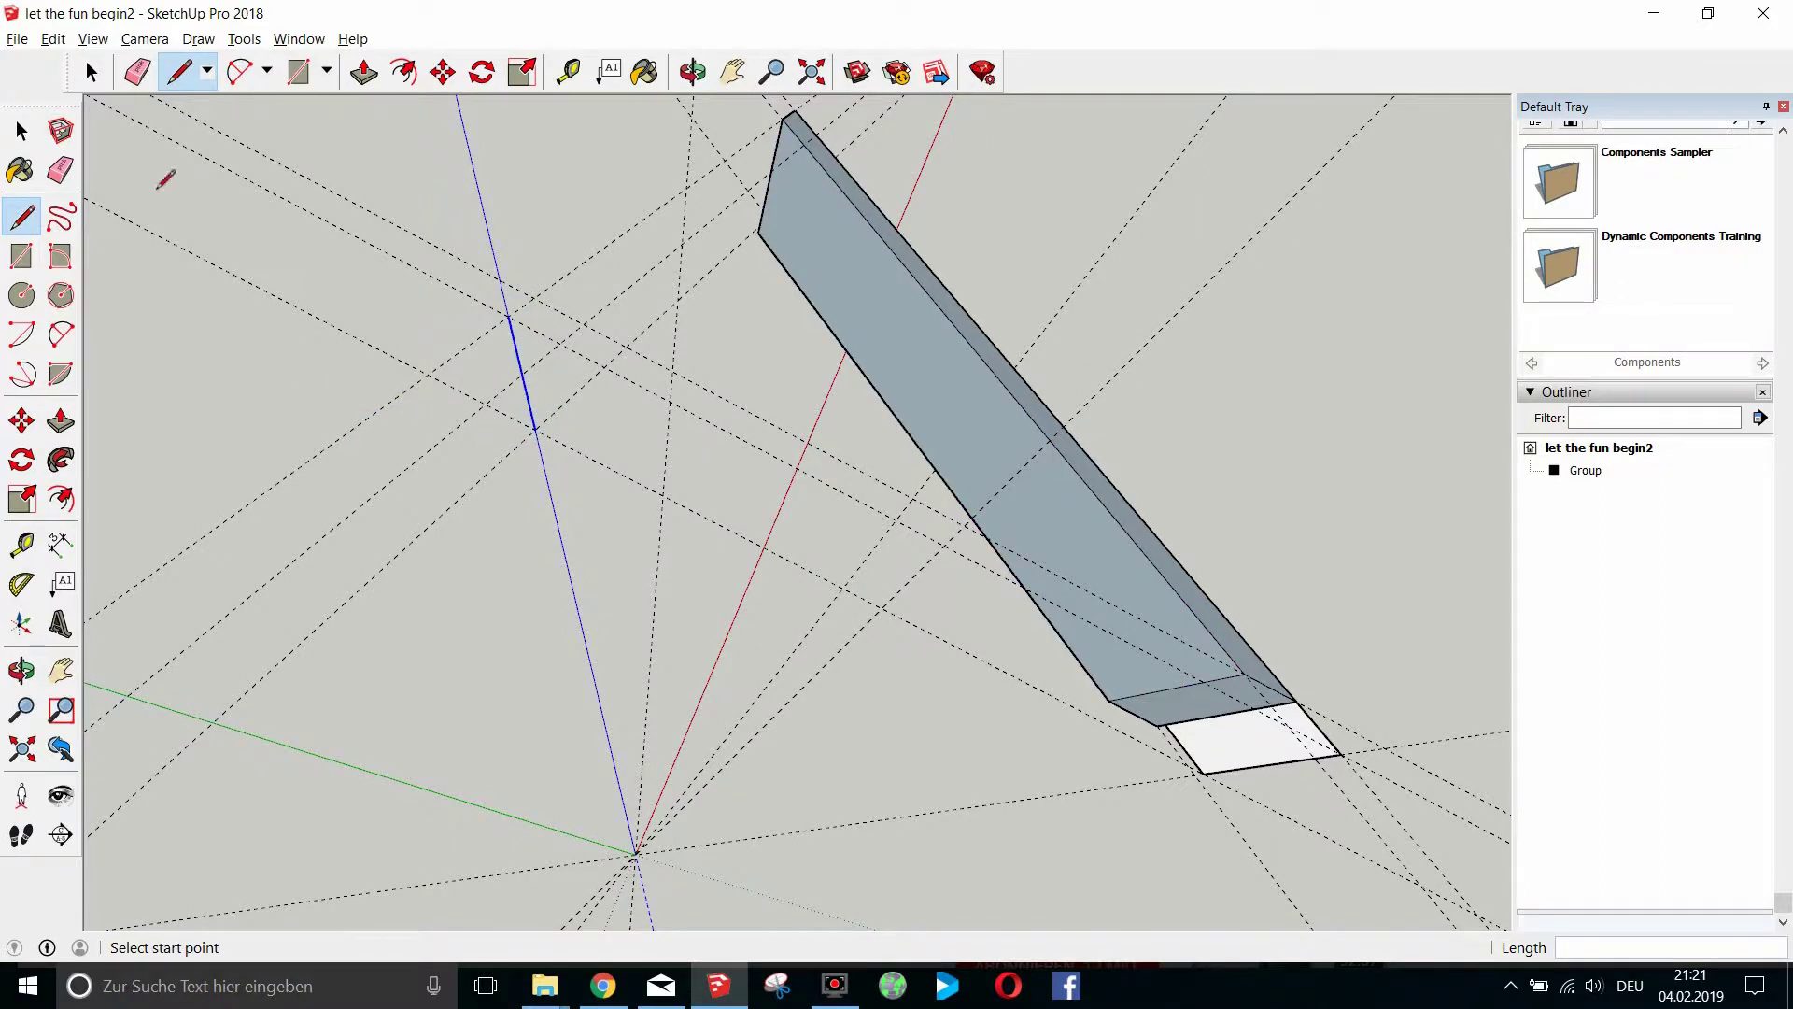
key(space)
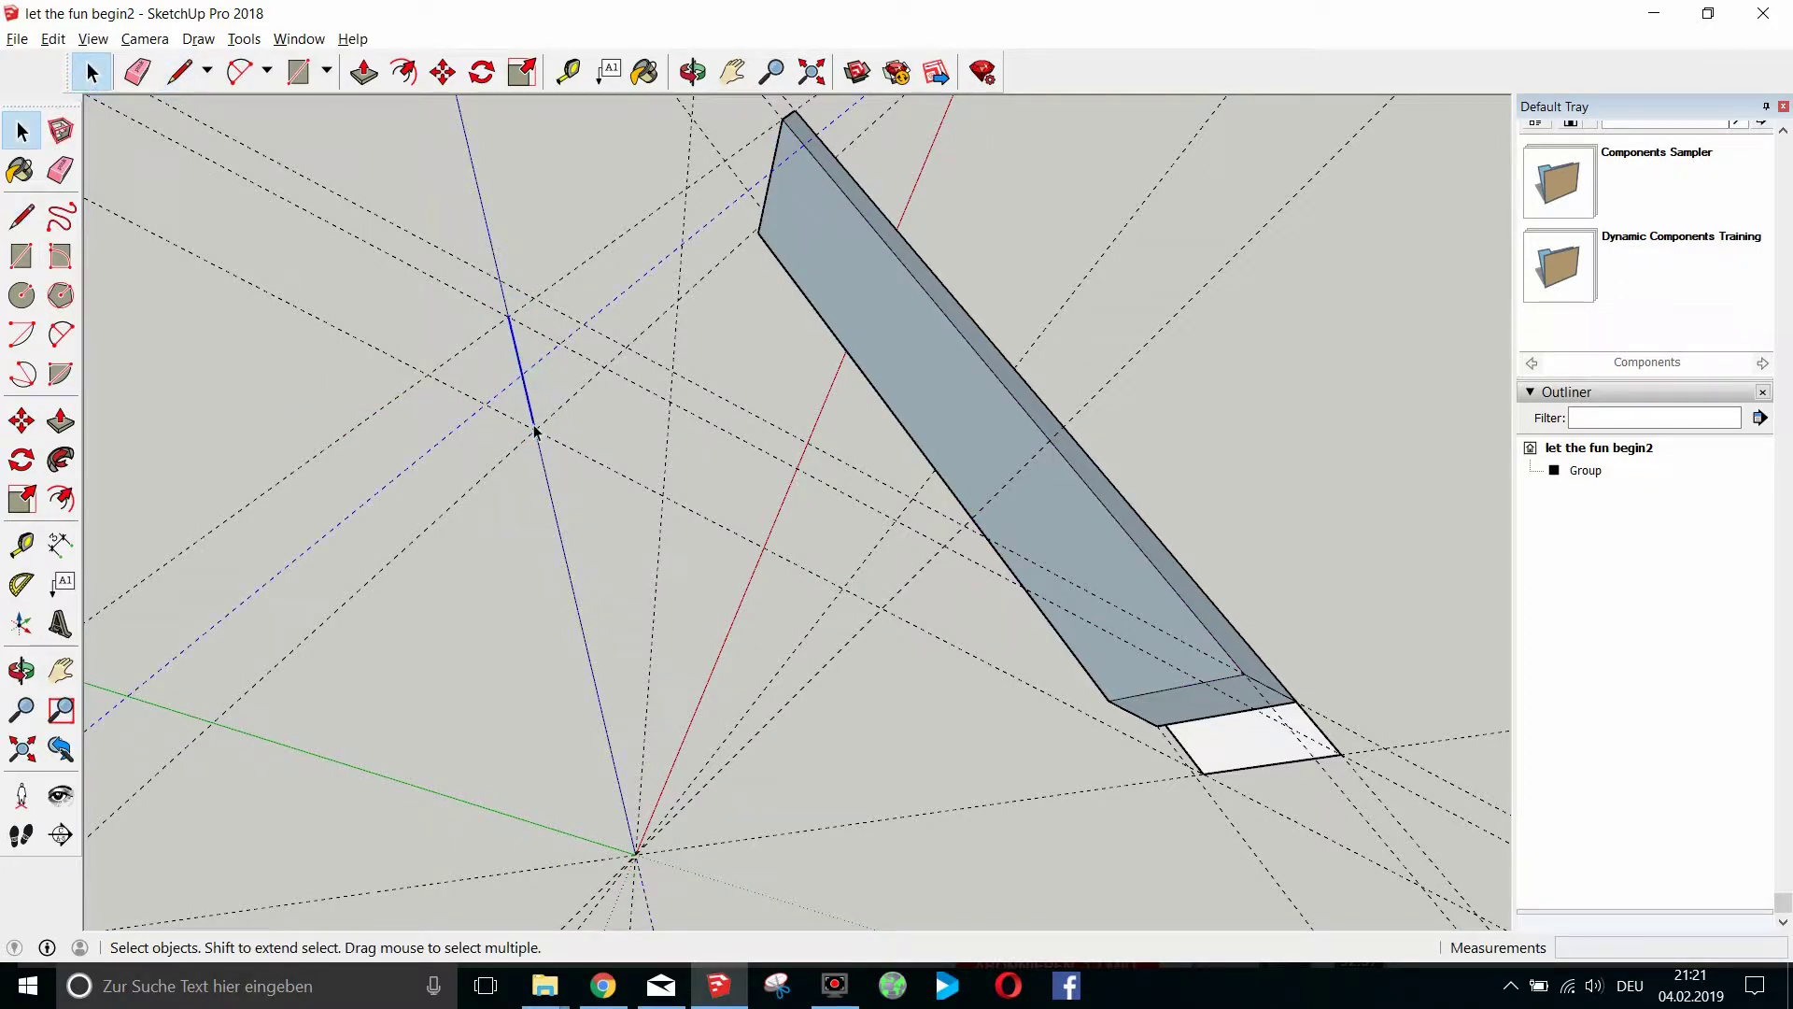
key(e)
key(m)
click(509, 316)
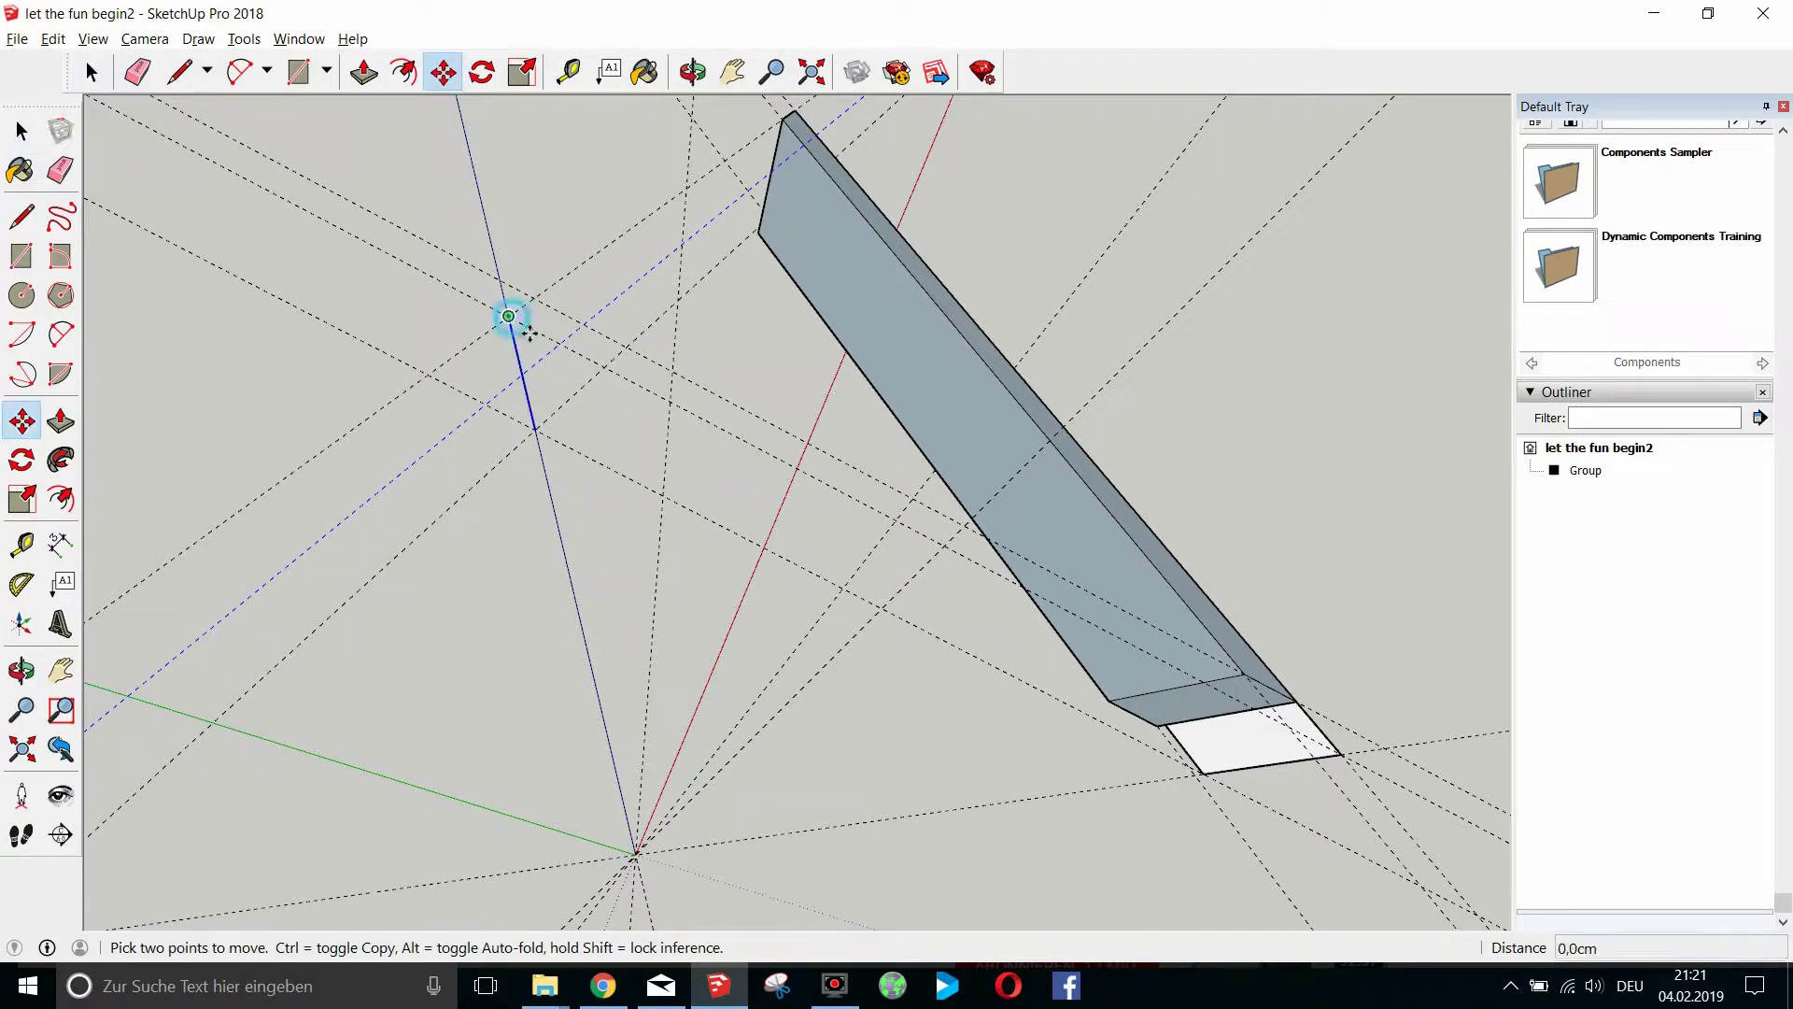
key(Escape)
Select only the vertical line and move it about 2.2 cm along its guide to the next guide intersection.
click(100, 80)
click(104, 85)
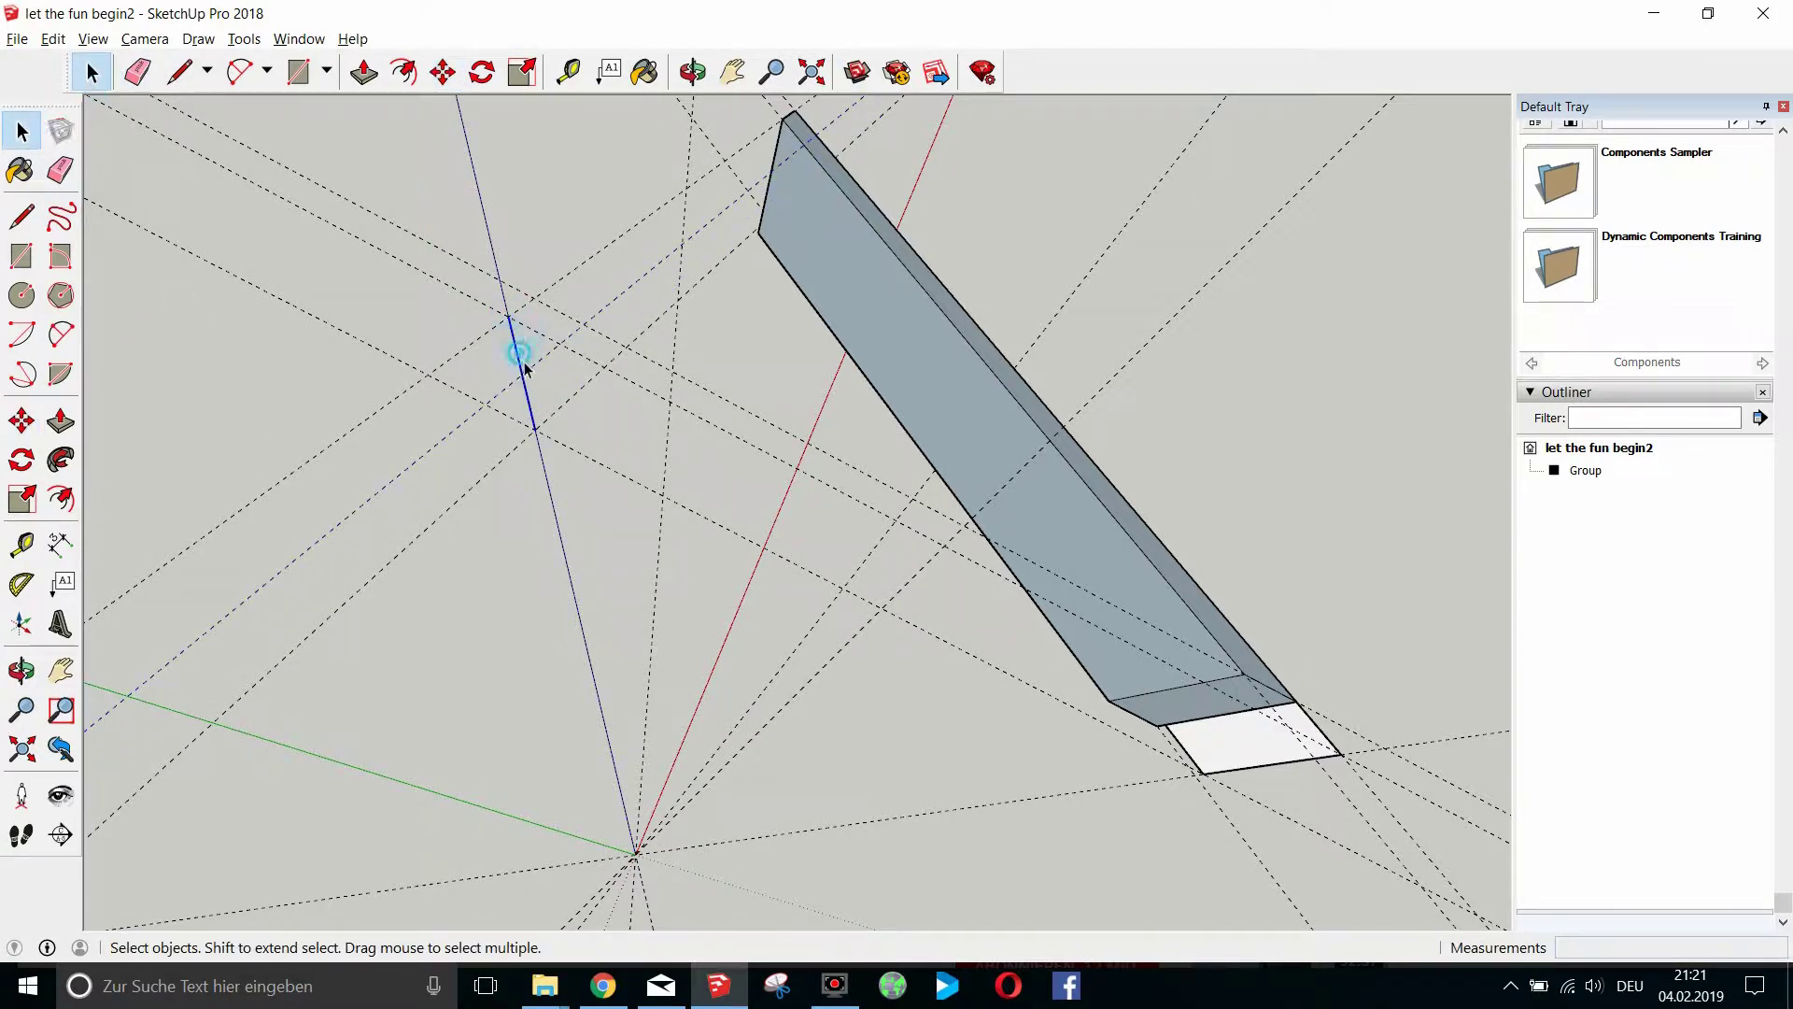
key(m)
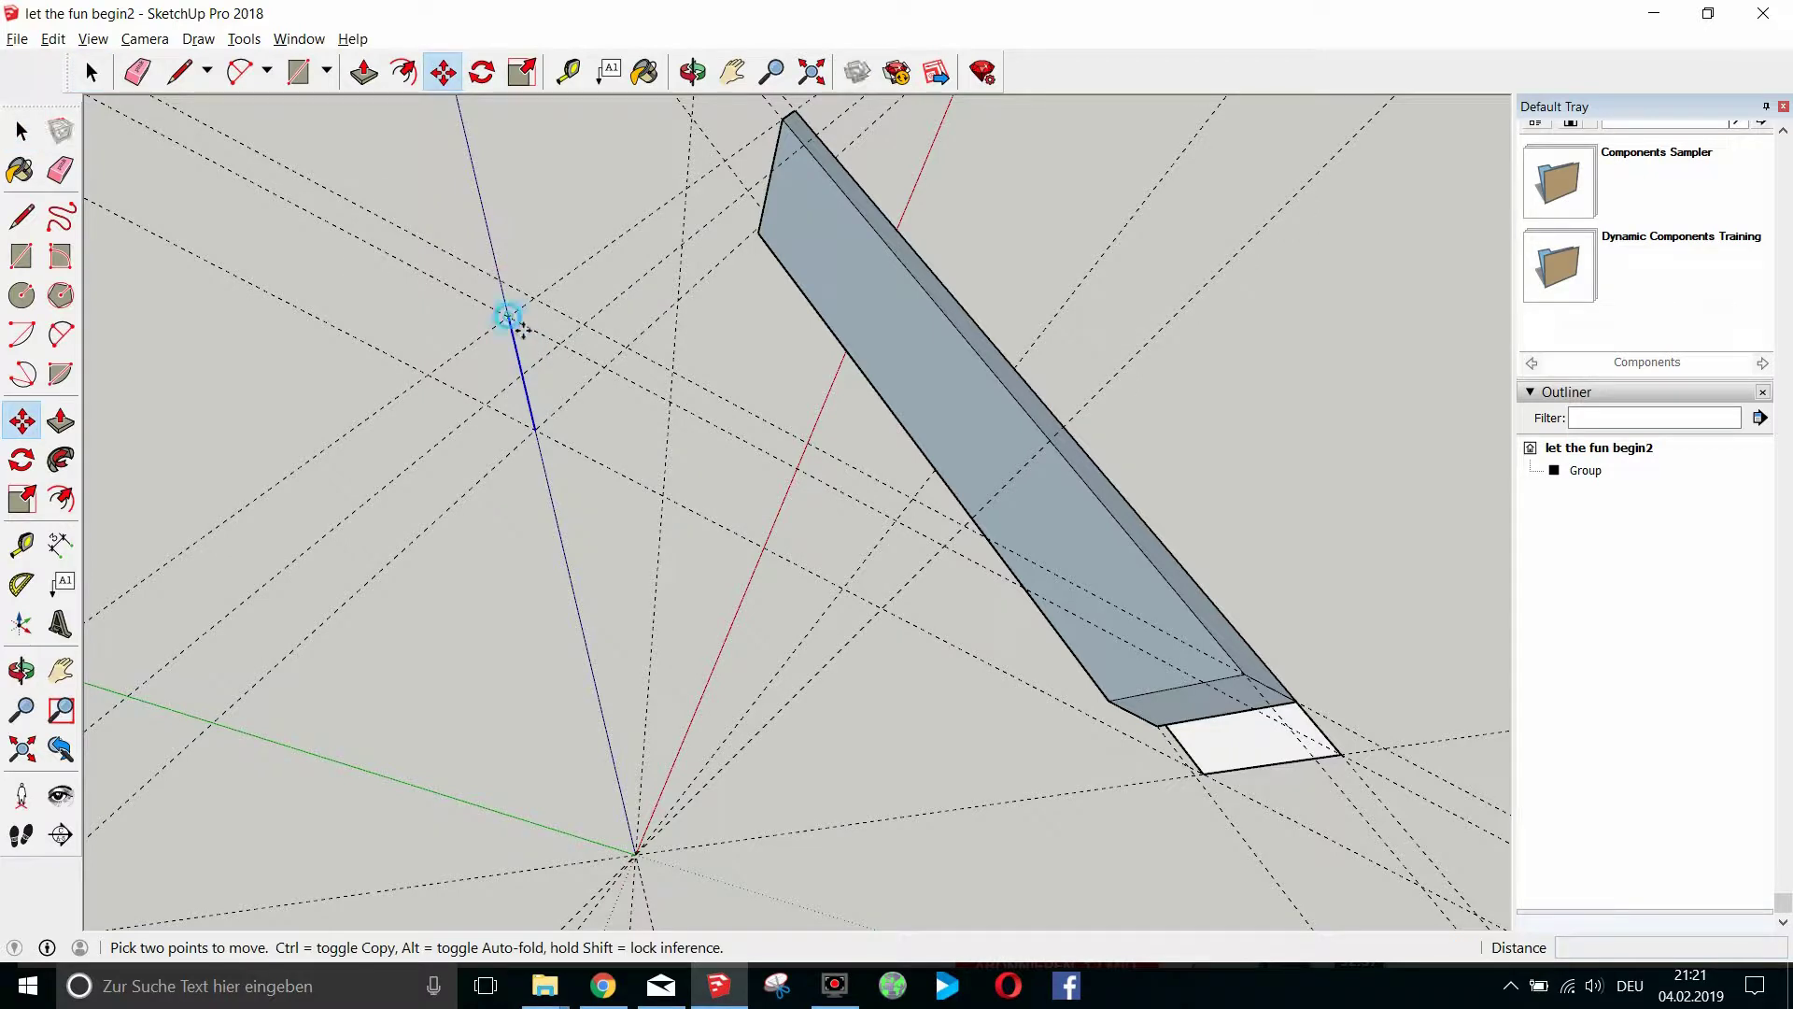
click(509, 315)
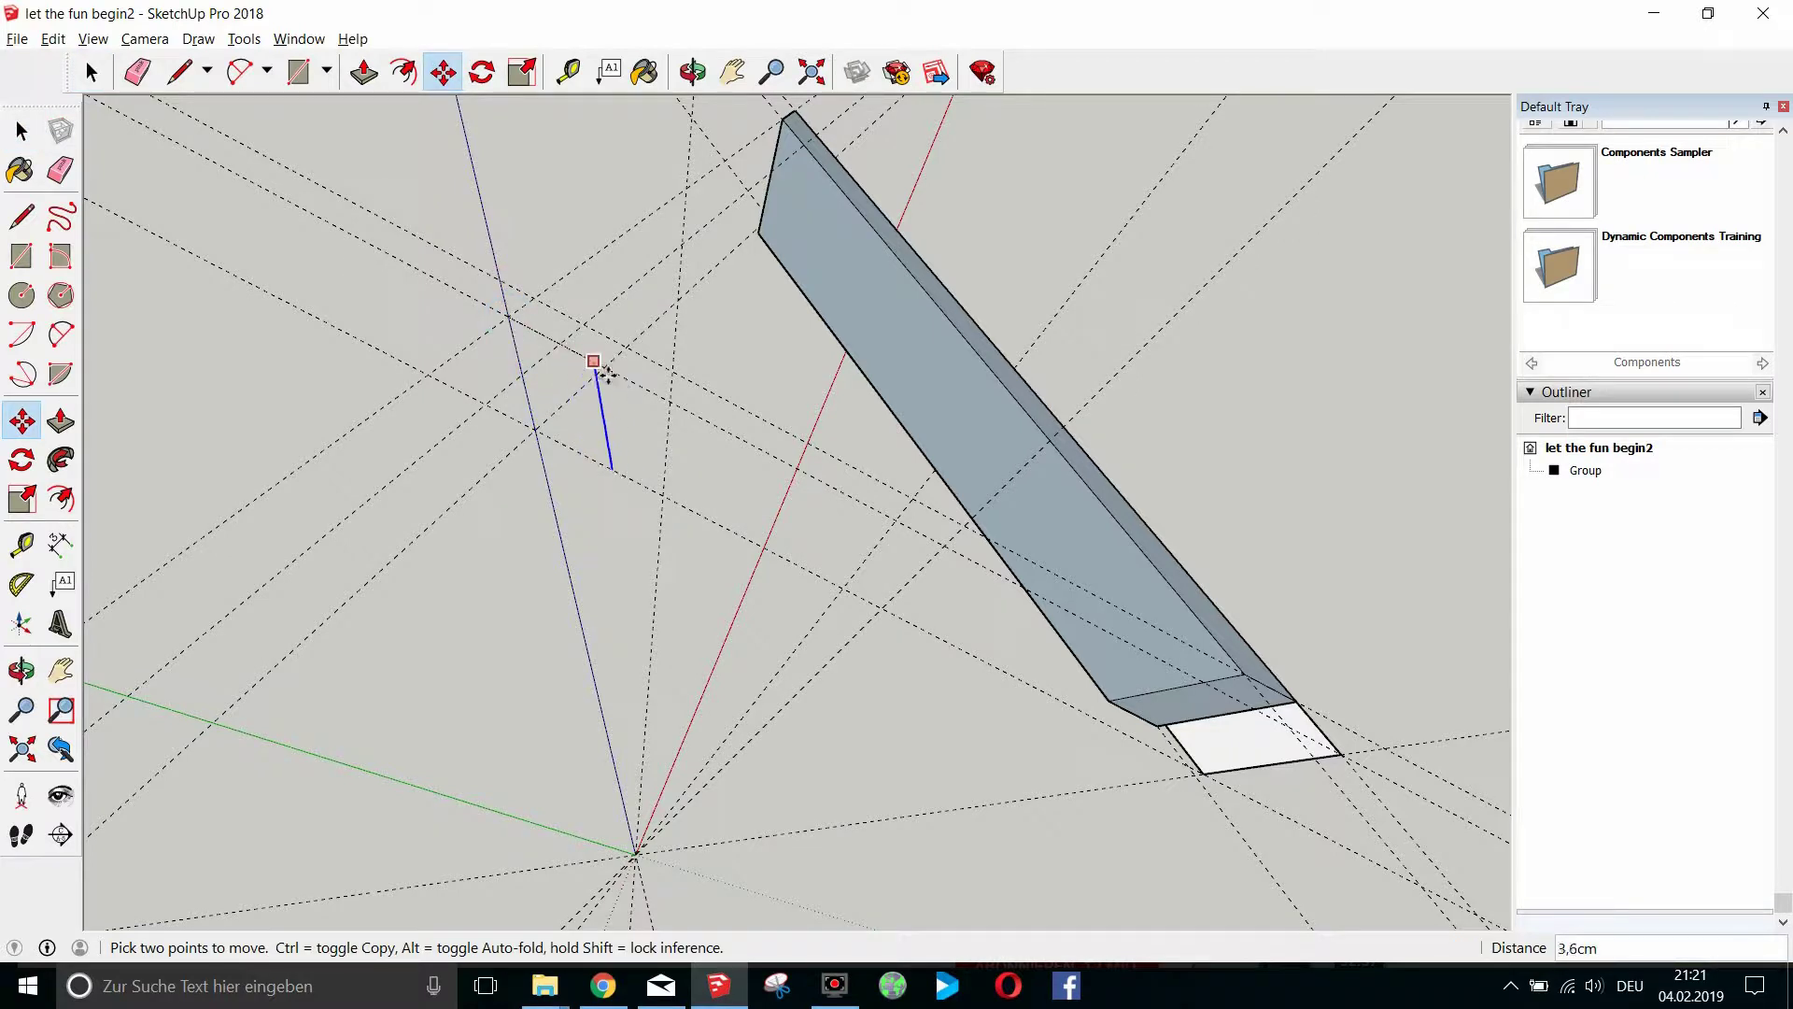
scroll(607, 374, up, 4)
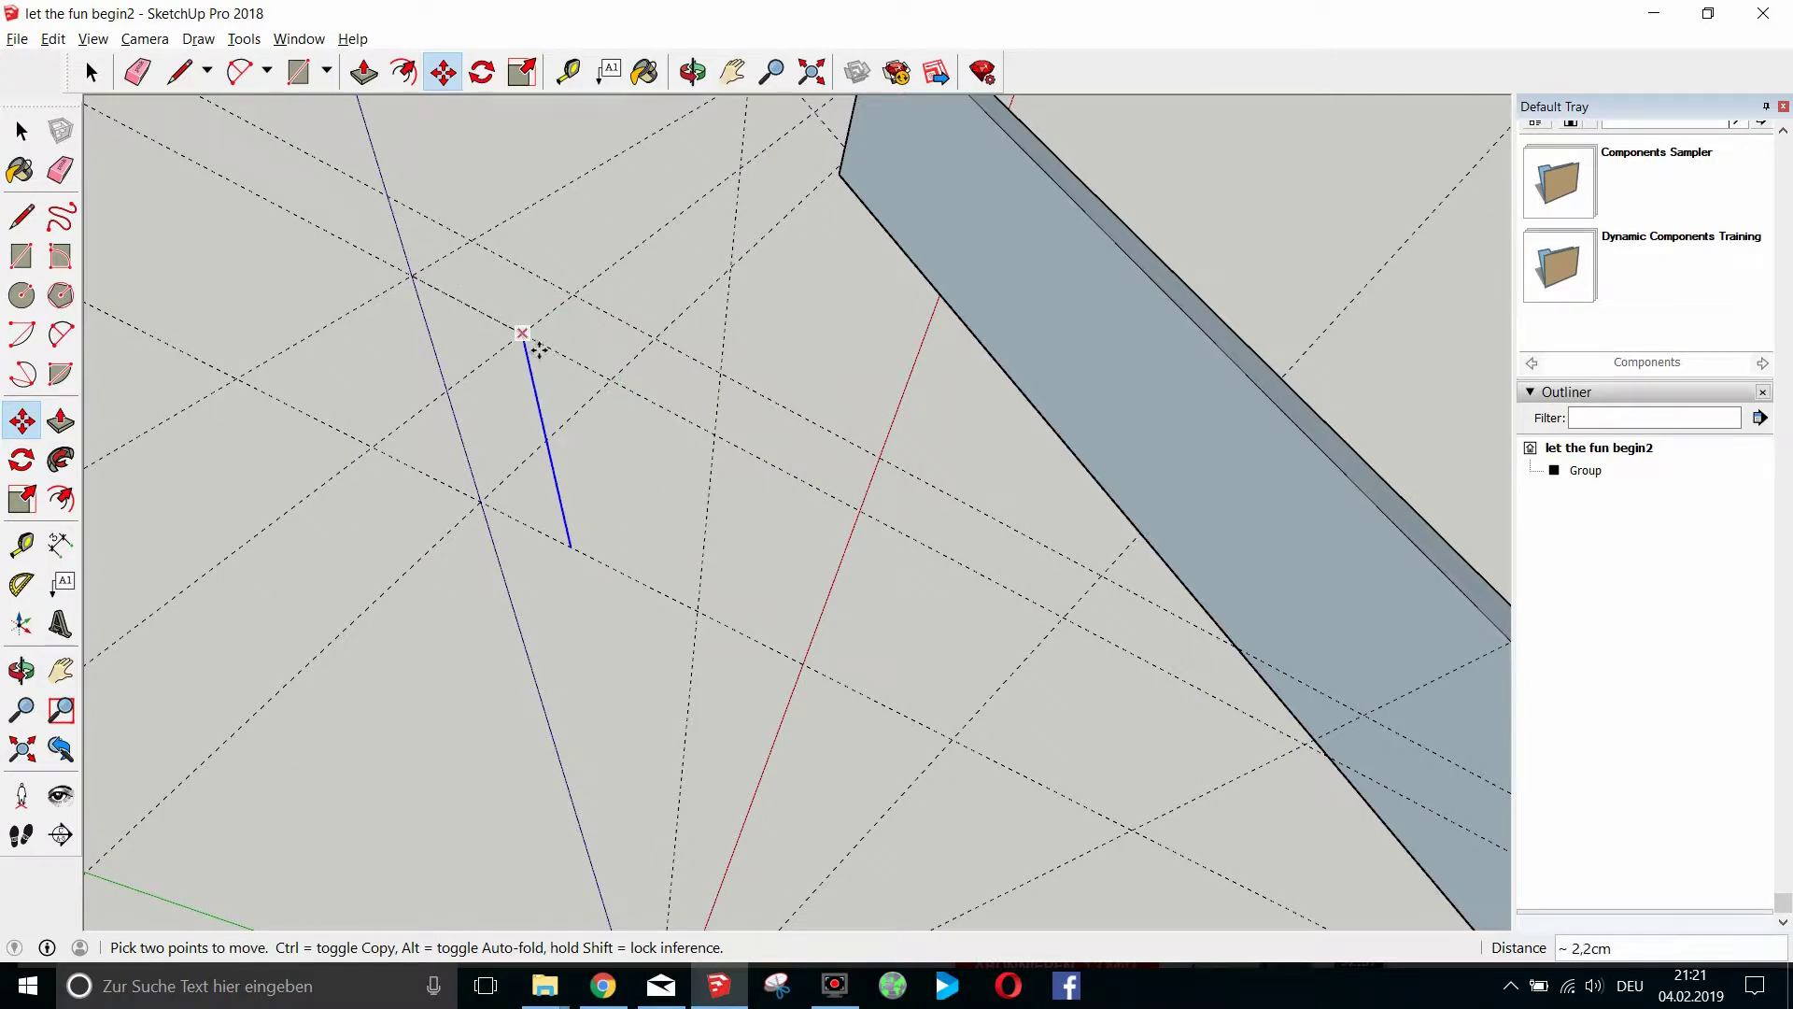
scroll(537, 347, up, 2)
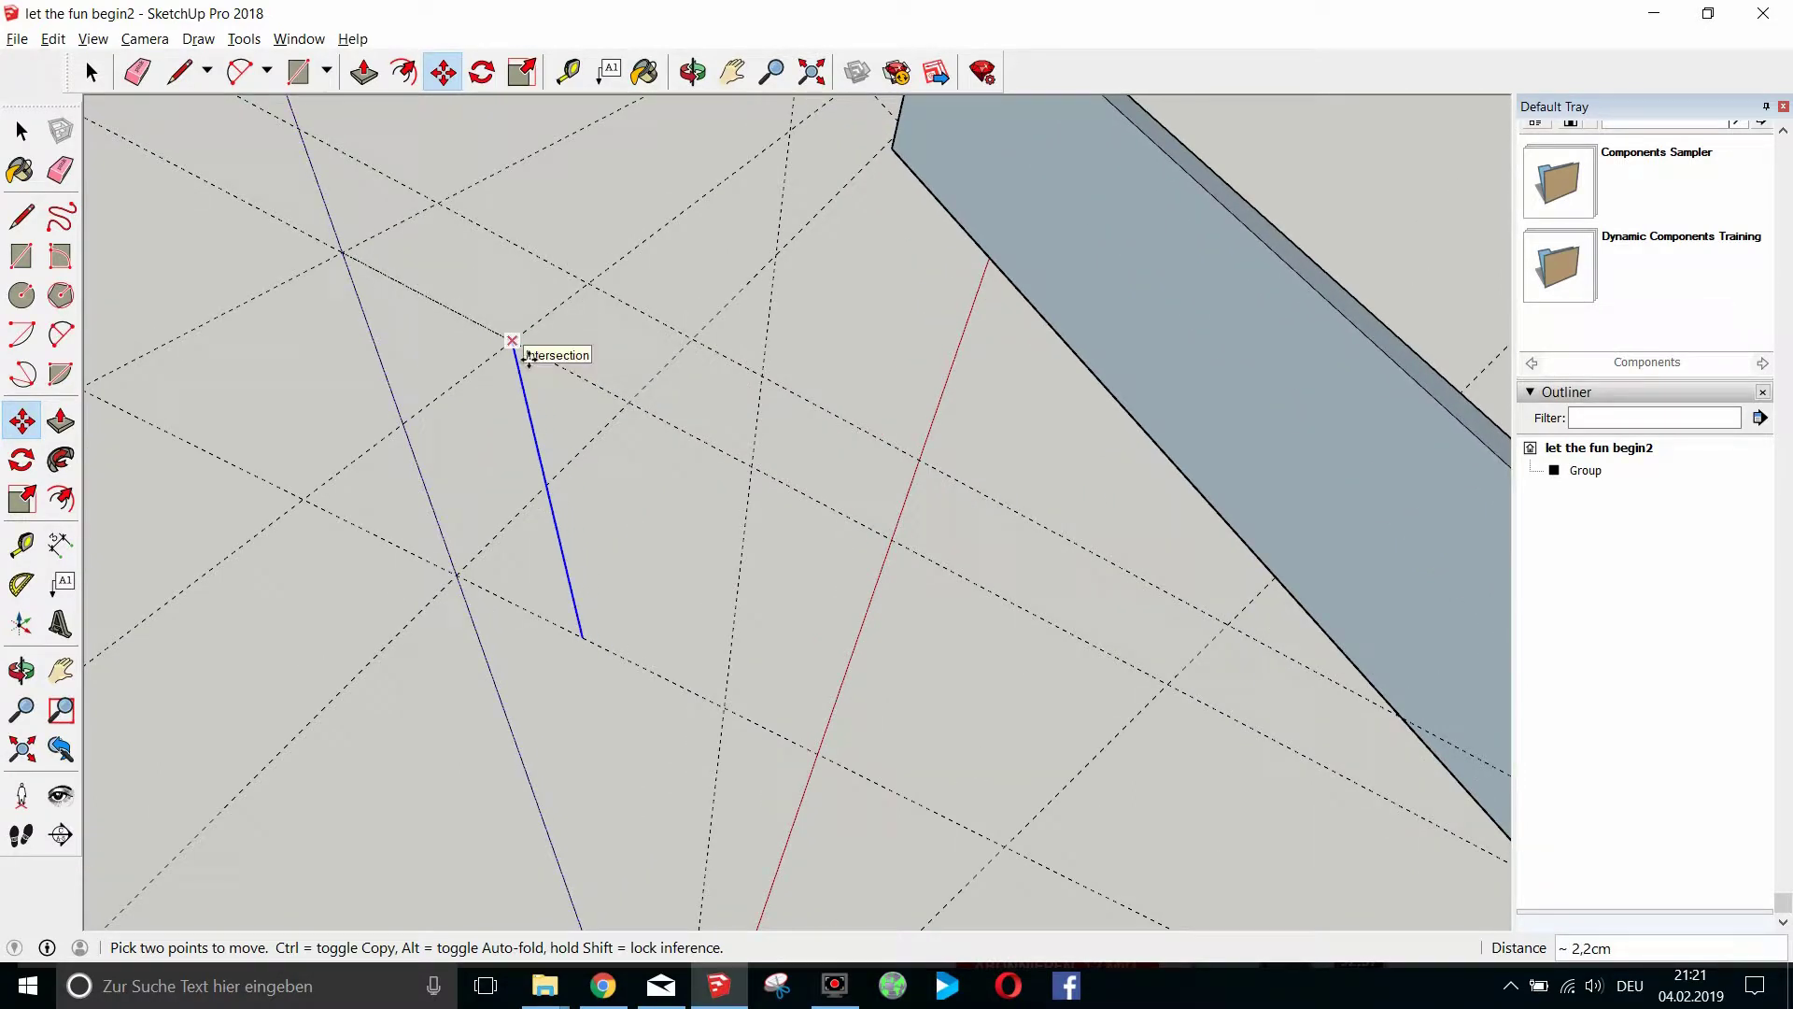
click(534, 356)
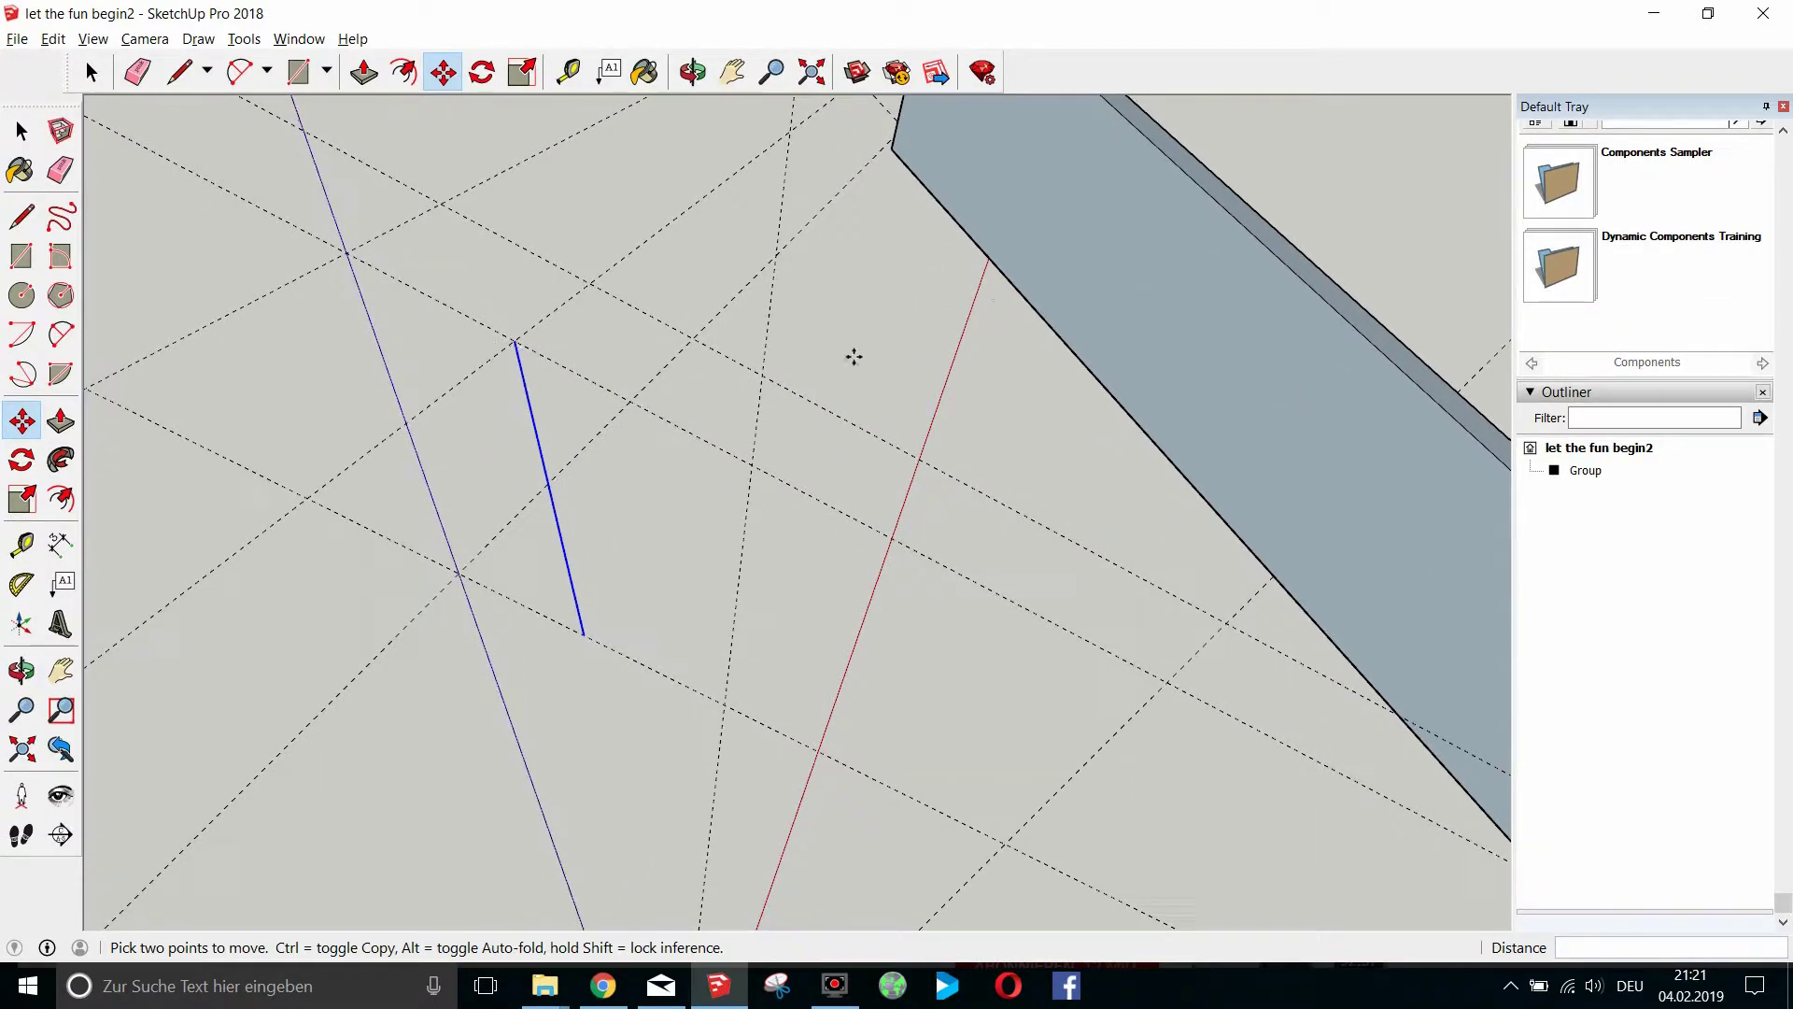
Copy the vertical line from its upper end to the intersection on the neighbouring parallel guide.
ctrl+click(537, 359)
click(594, 289)
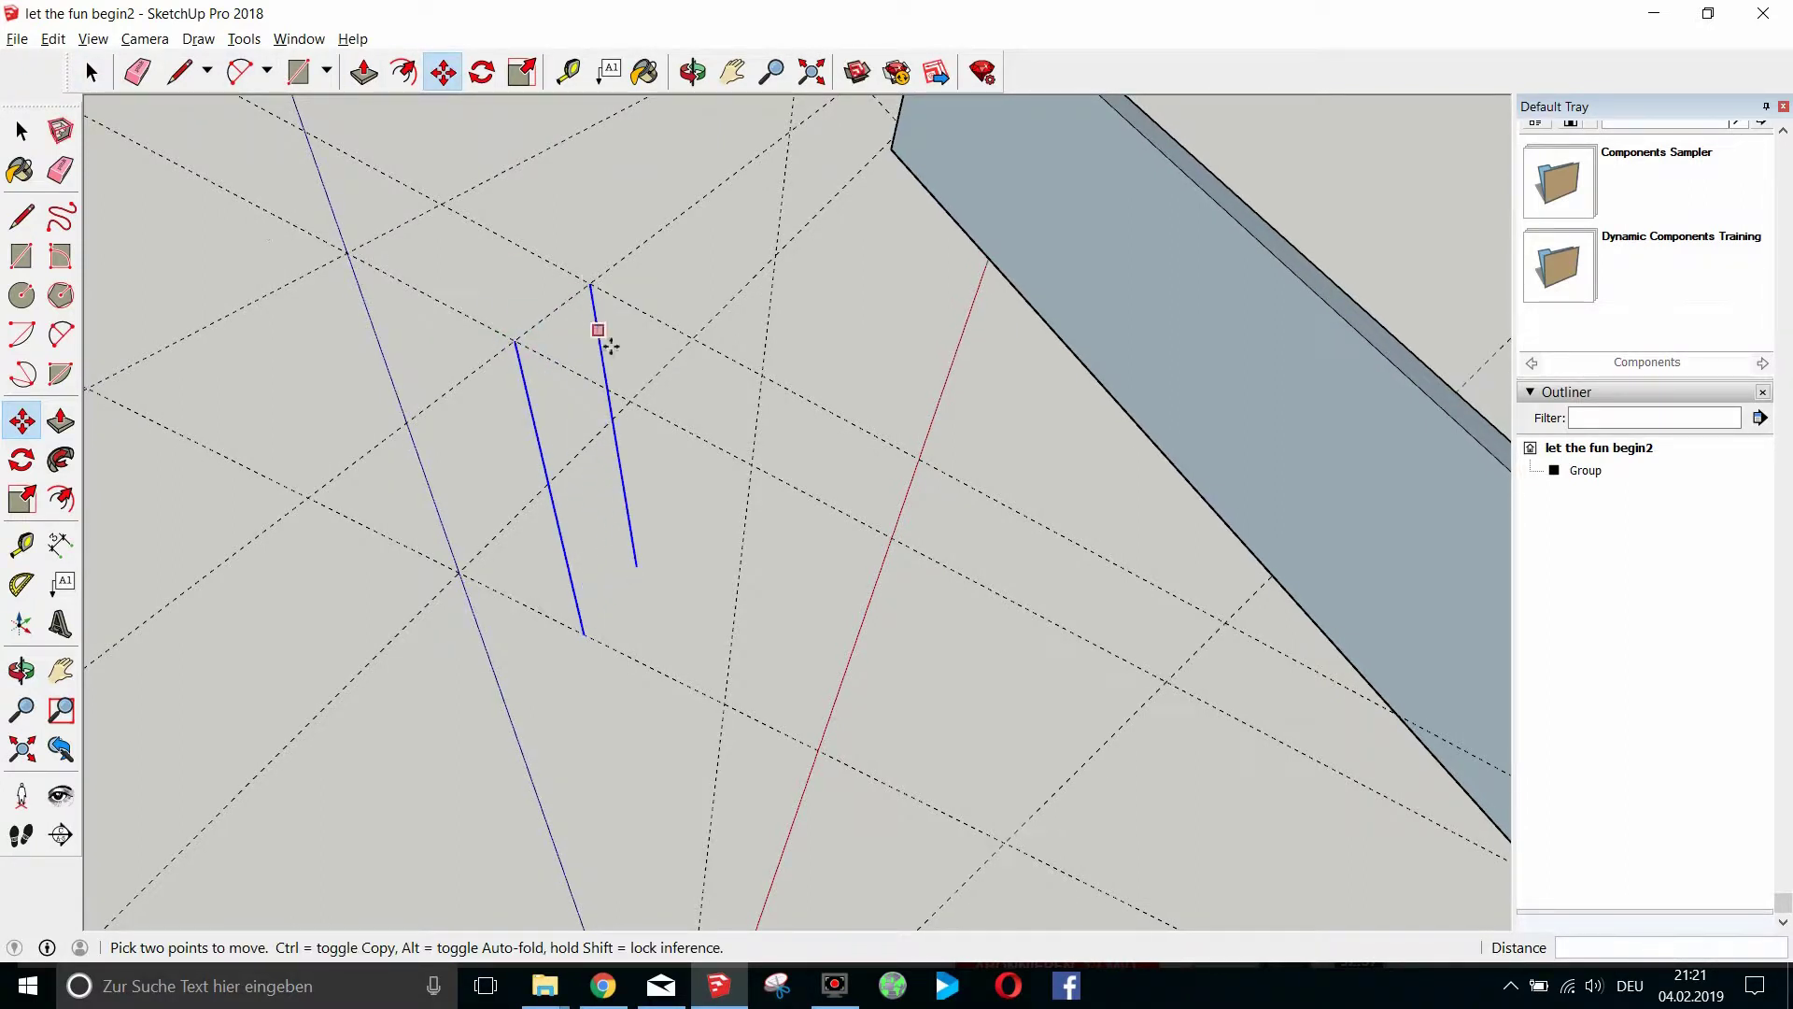
key(space)
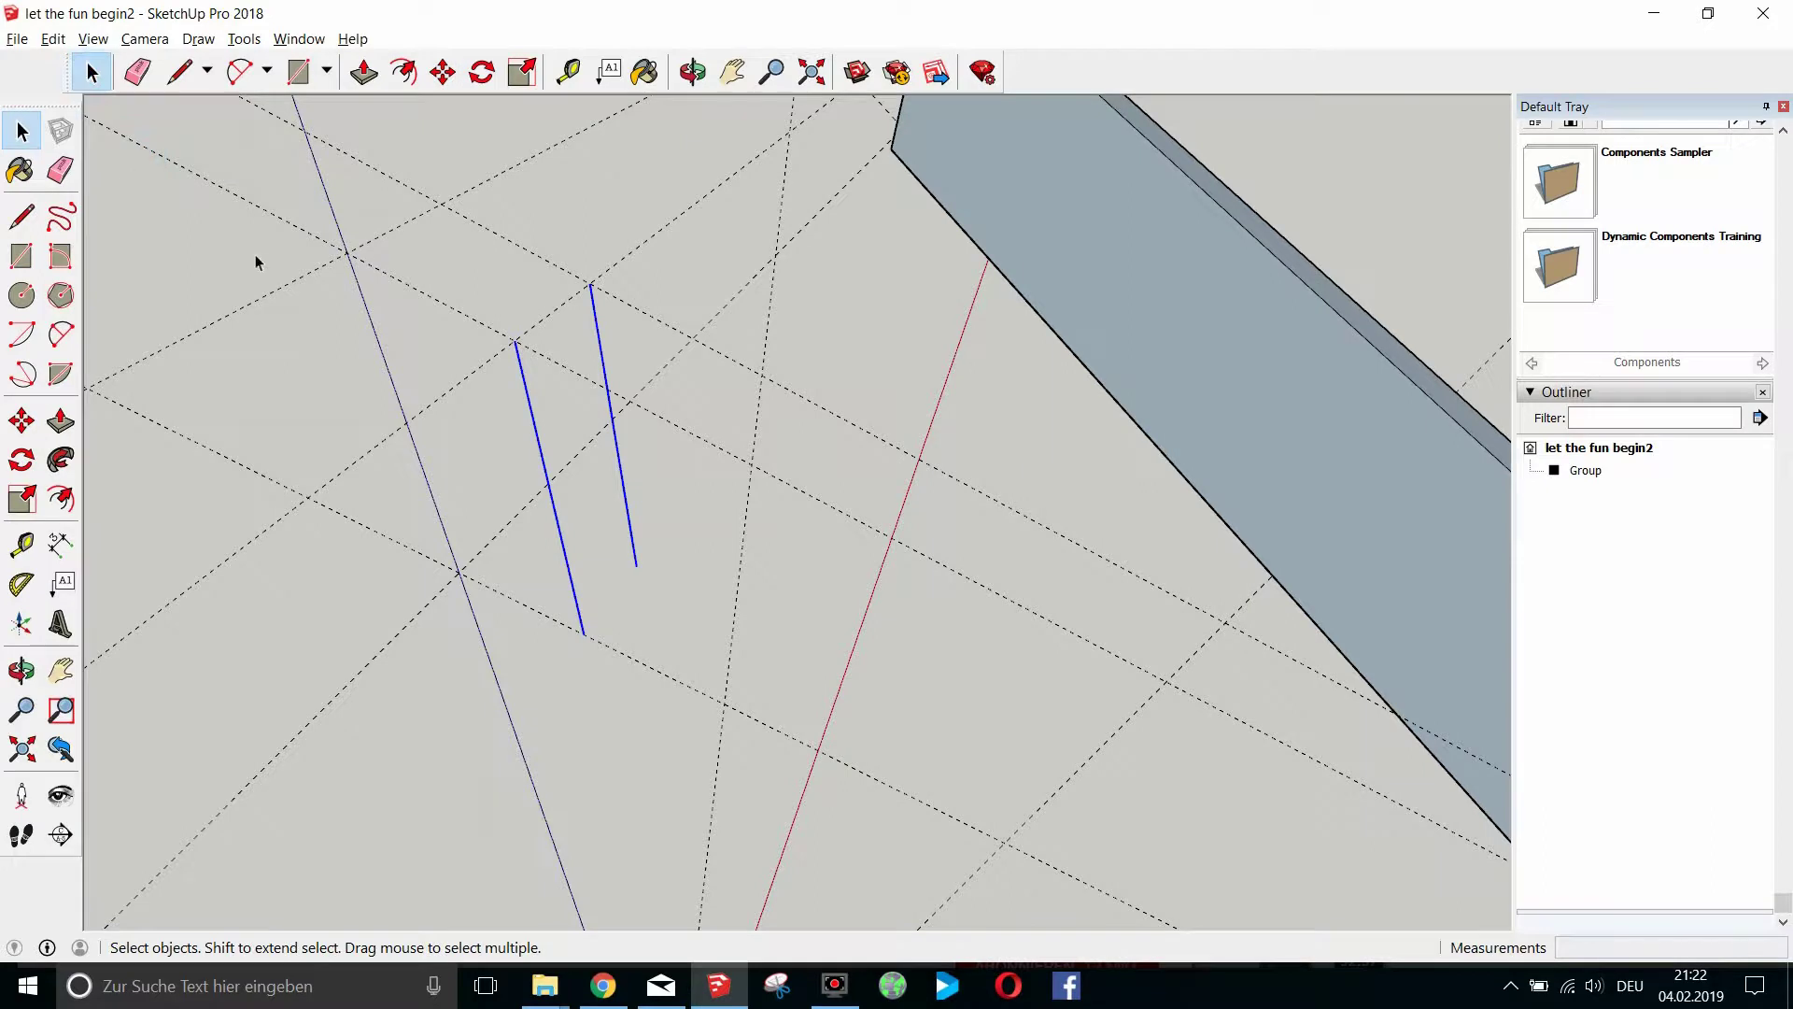
Join the two vertical lines at their upper and lower ends to form a narrow end face.
key(l)
click(590, 282)
click(515, 338)
key(Escape)
click(636, 565)
click(583, 633)
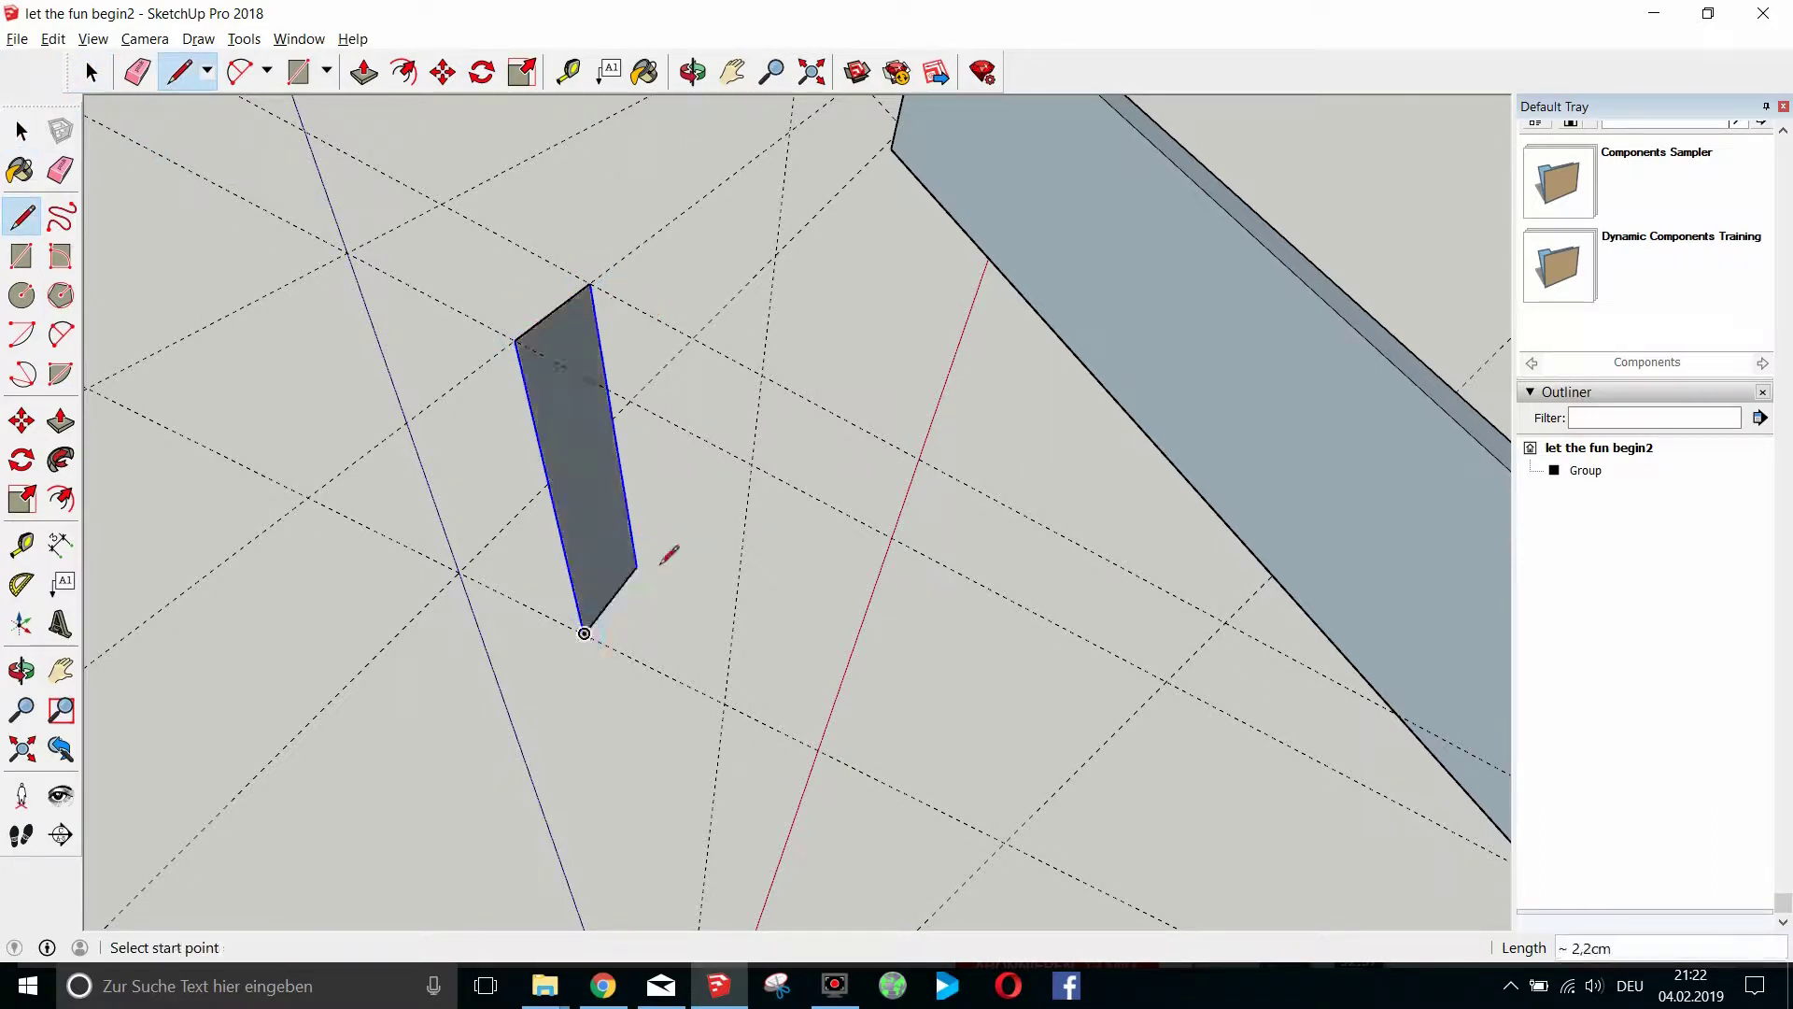
Draw two long lines from the white face's outer corners to the narrow face's near edge, the lower about 31.1 cm, forming a side face.
scroll(661, 563, down, 1)
key(space)
click(699, 73)
click(730, 73)
click(693, 73)
drag(837, 373, 566, 311)
key(l)
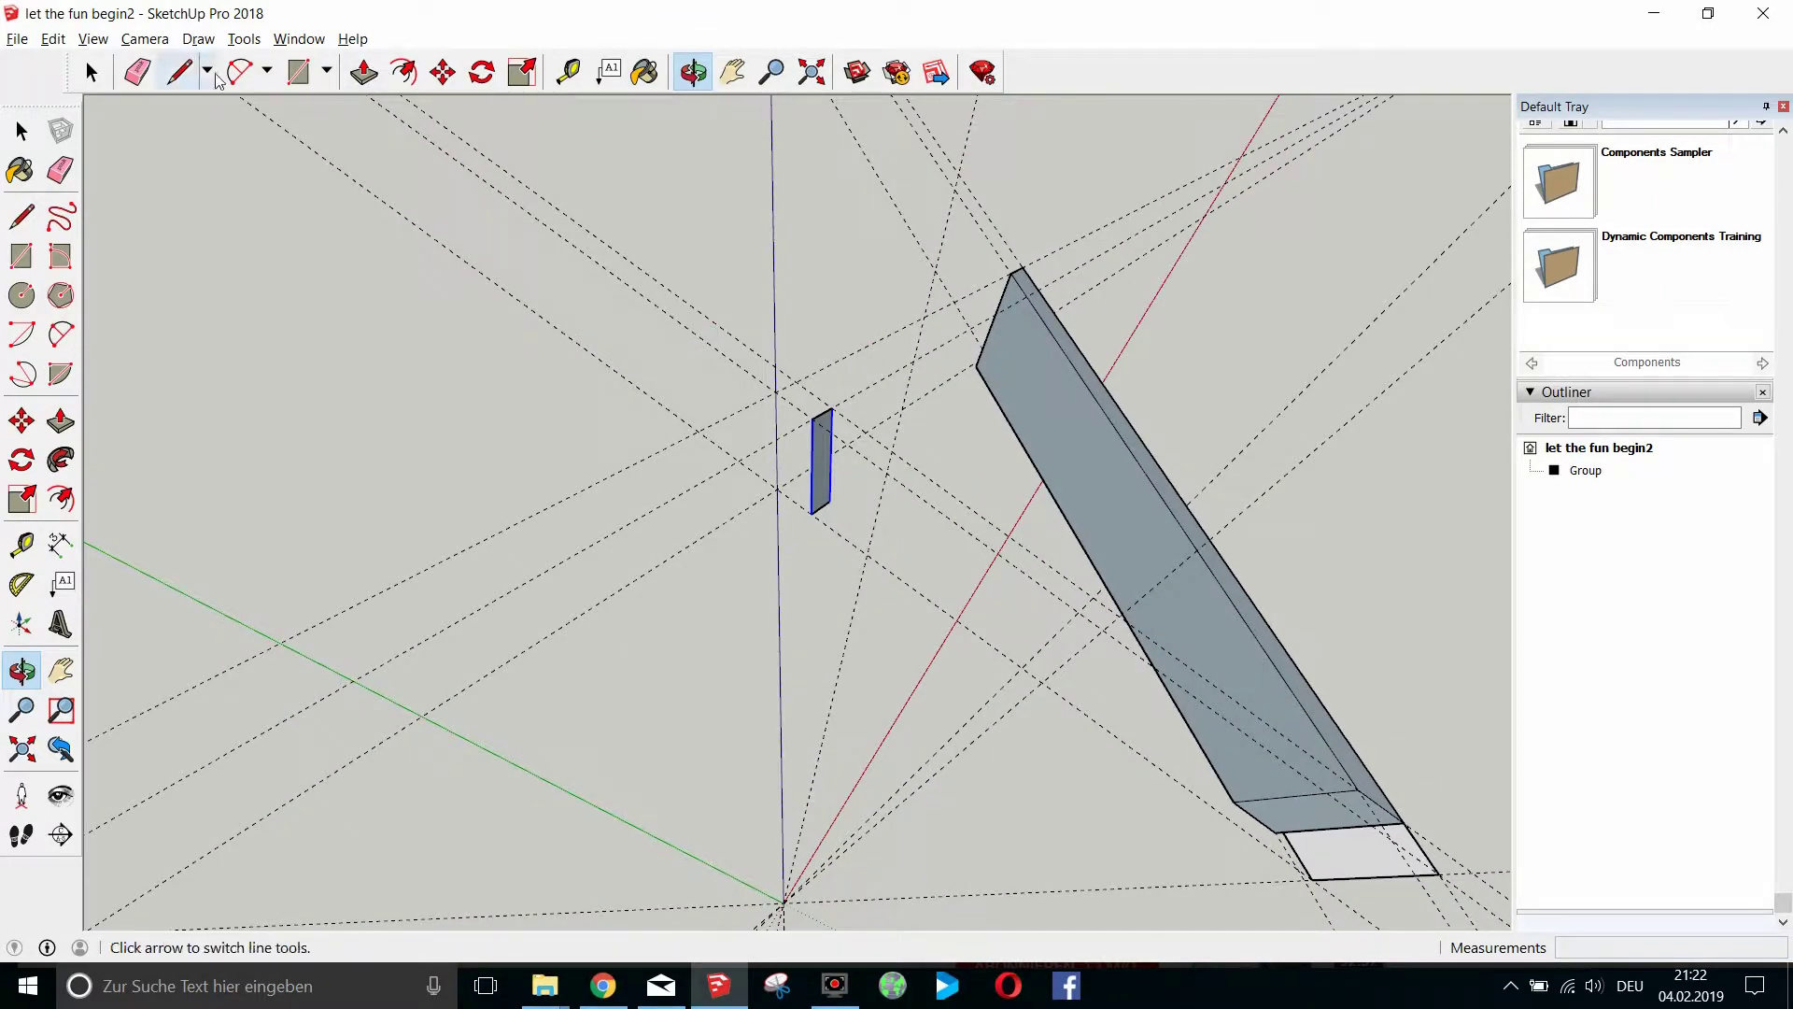
click(1439, 874)
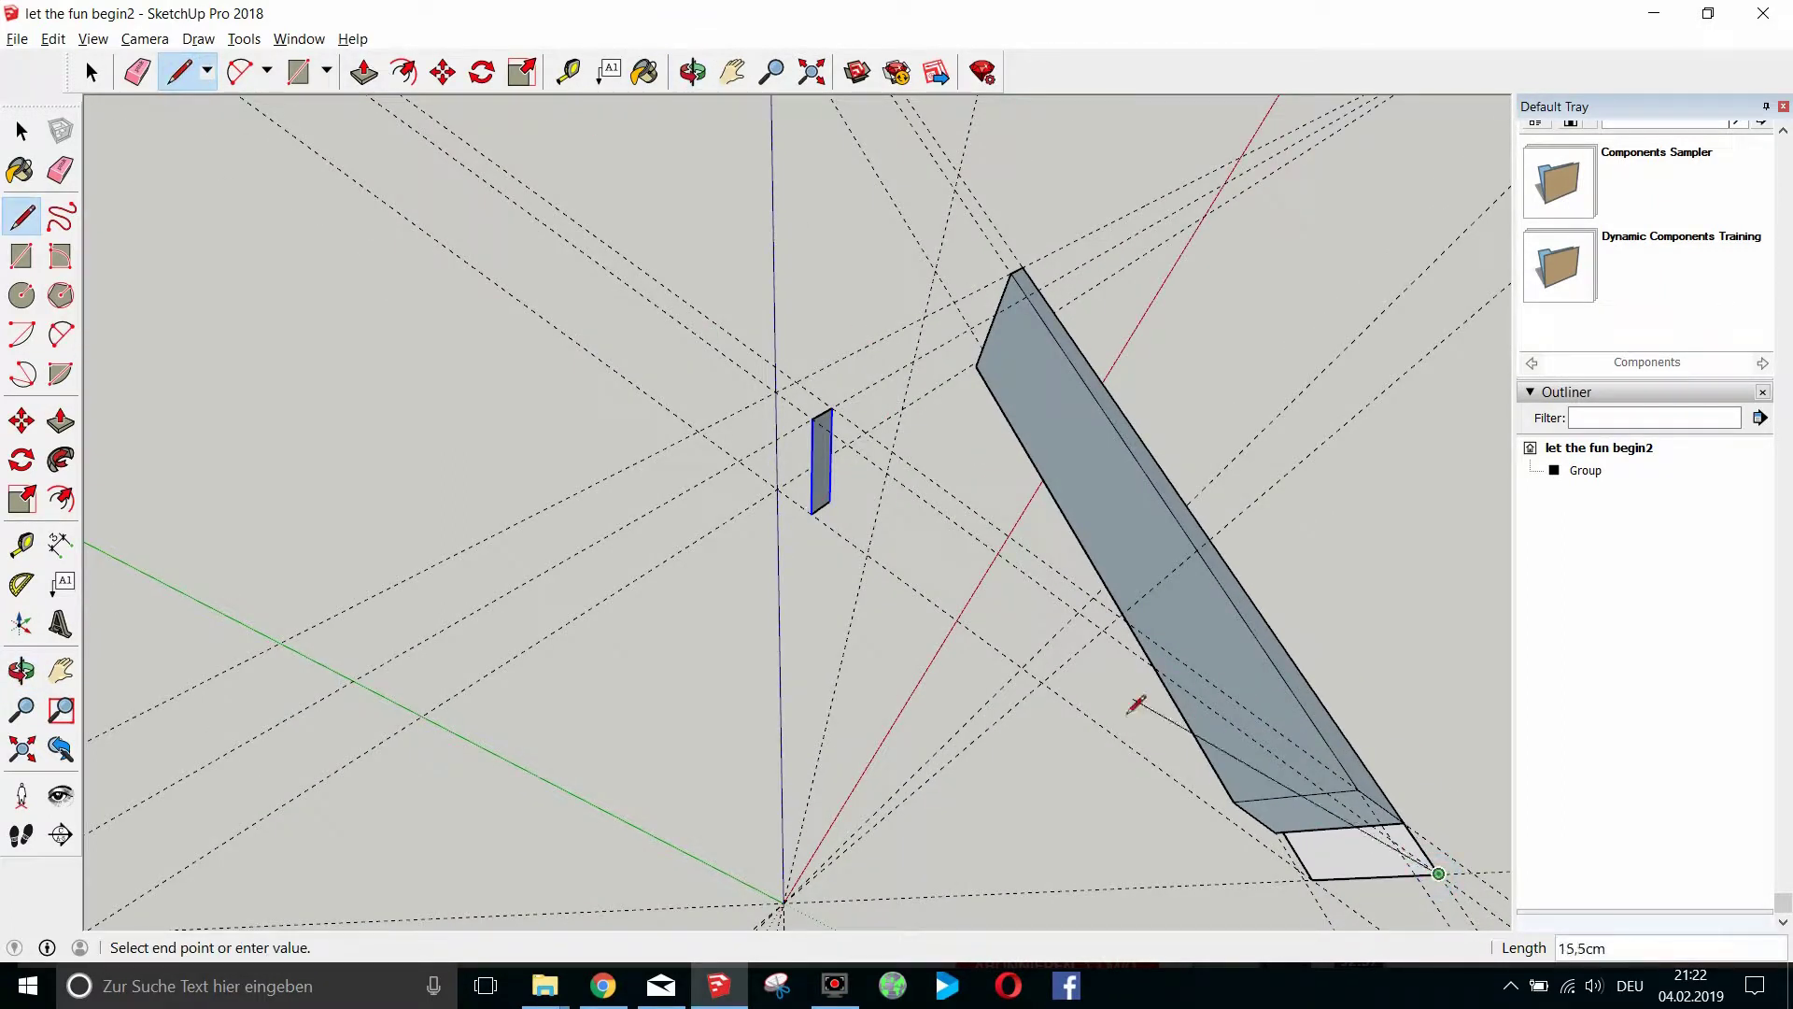
click(812, 419)
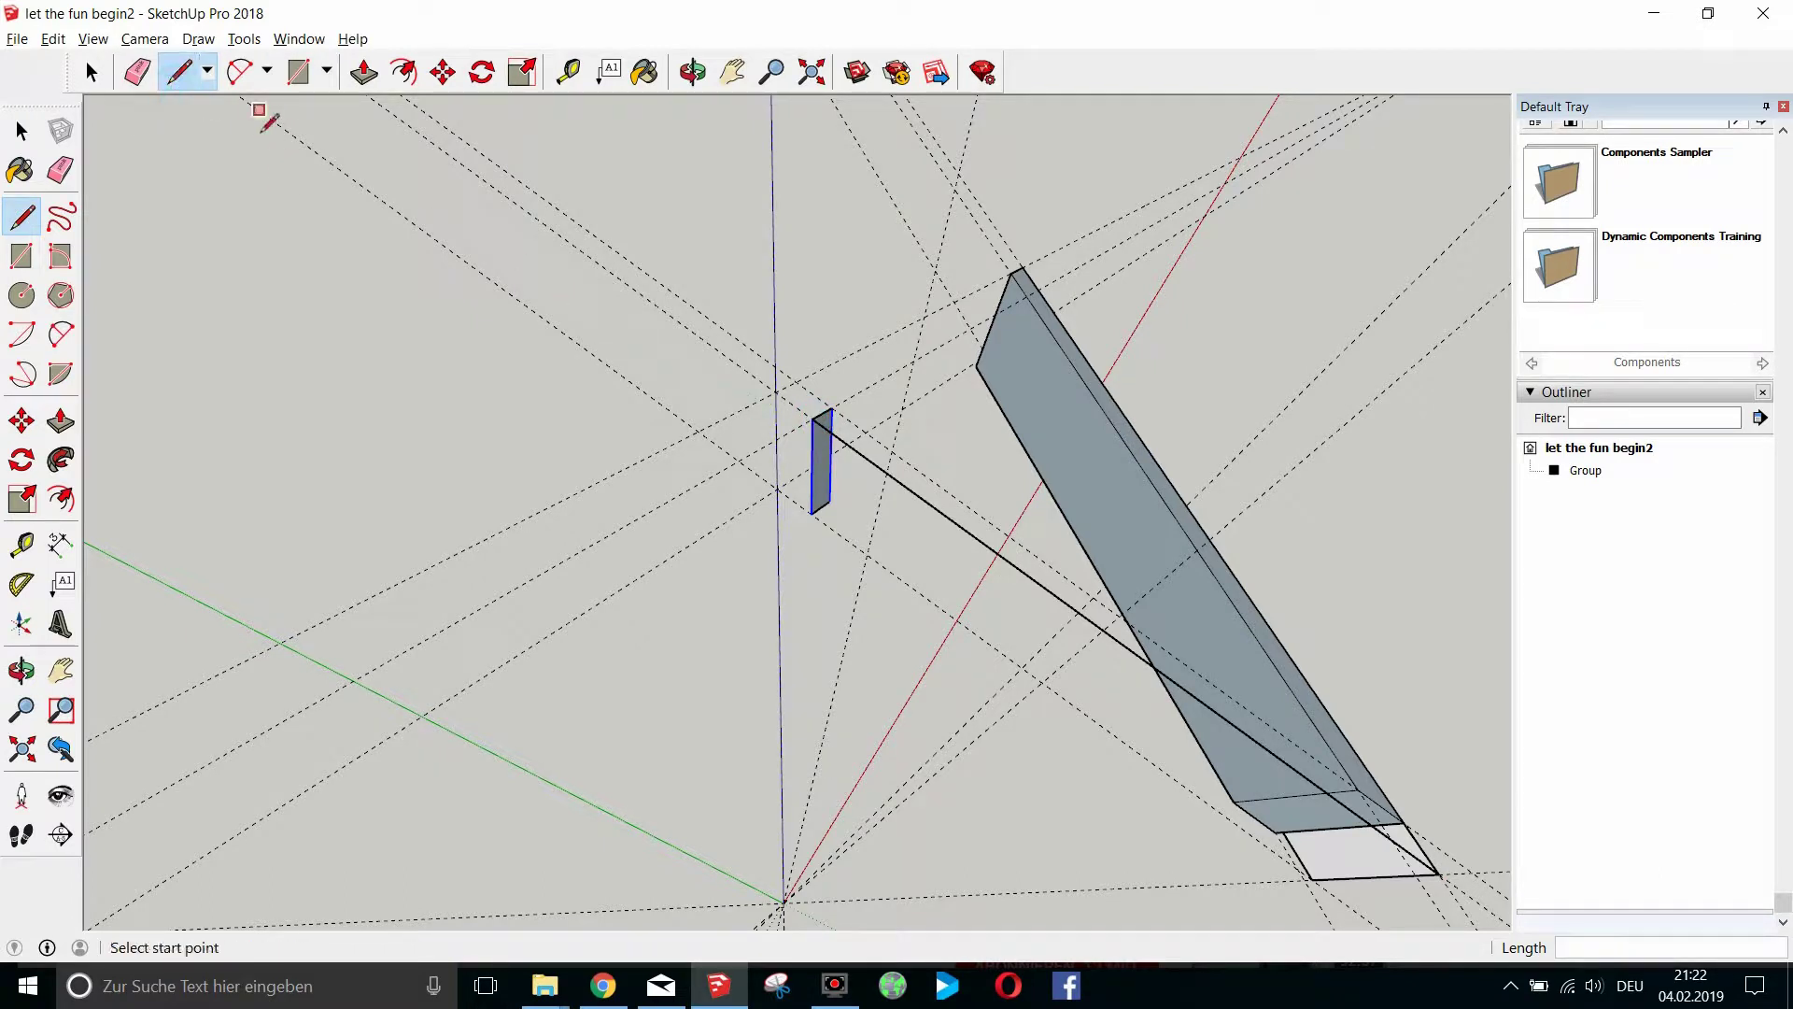
click(1312, 879)
click(815, 514)
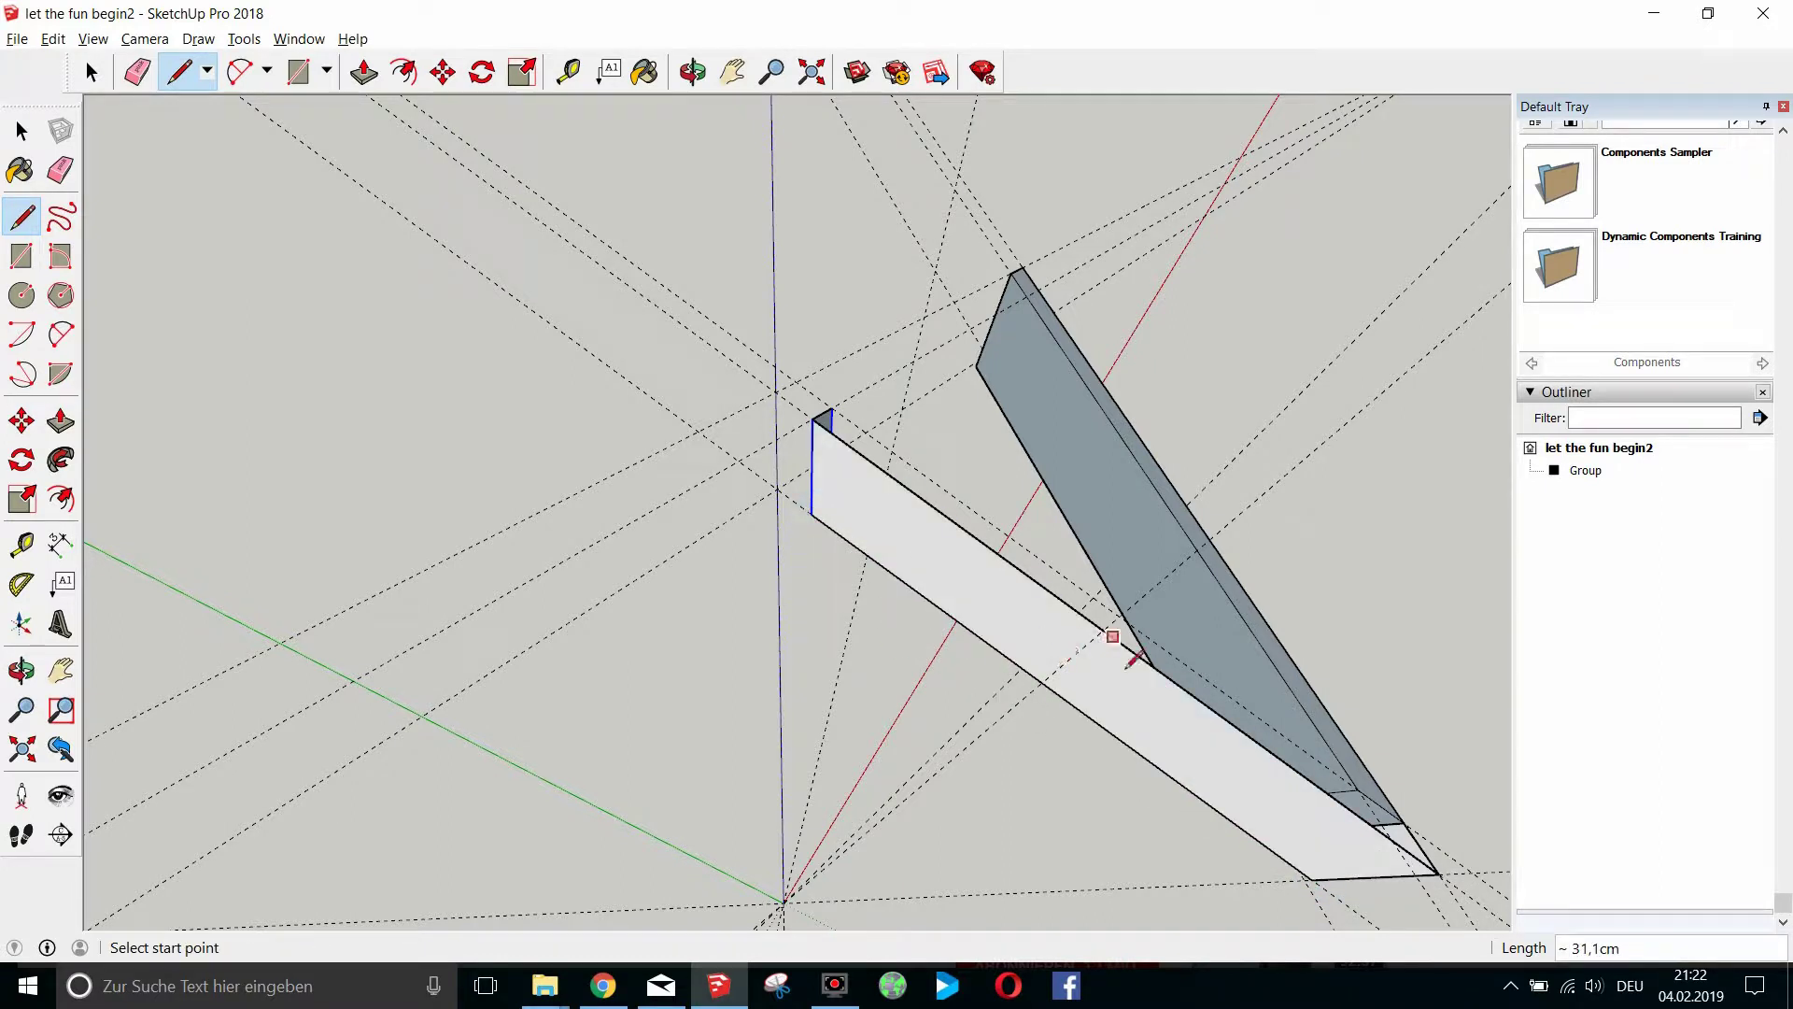
Draw the second strip's remaining long edges, about 33.9 cm along the top and another along the underside, closing its faces.
click(1404, 822)
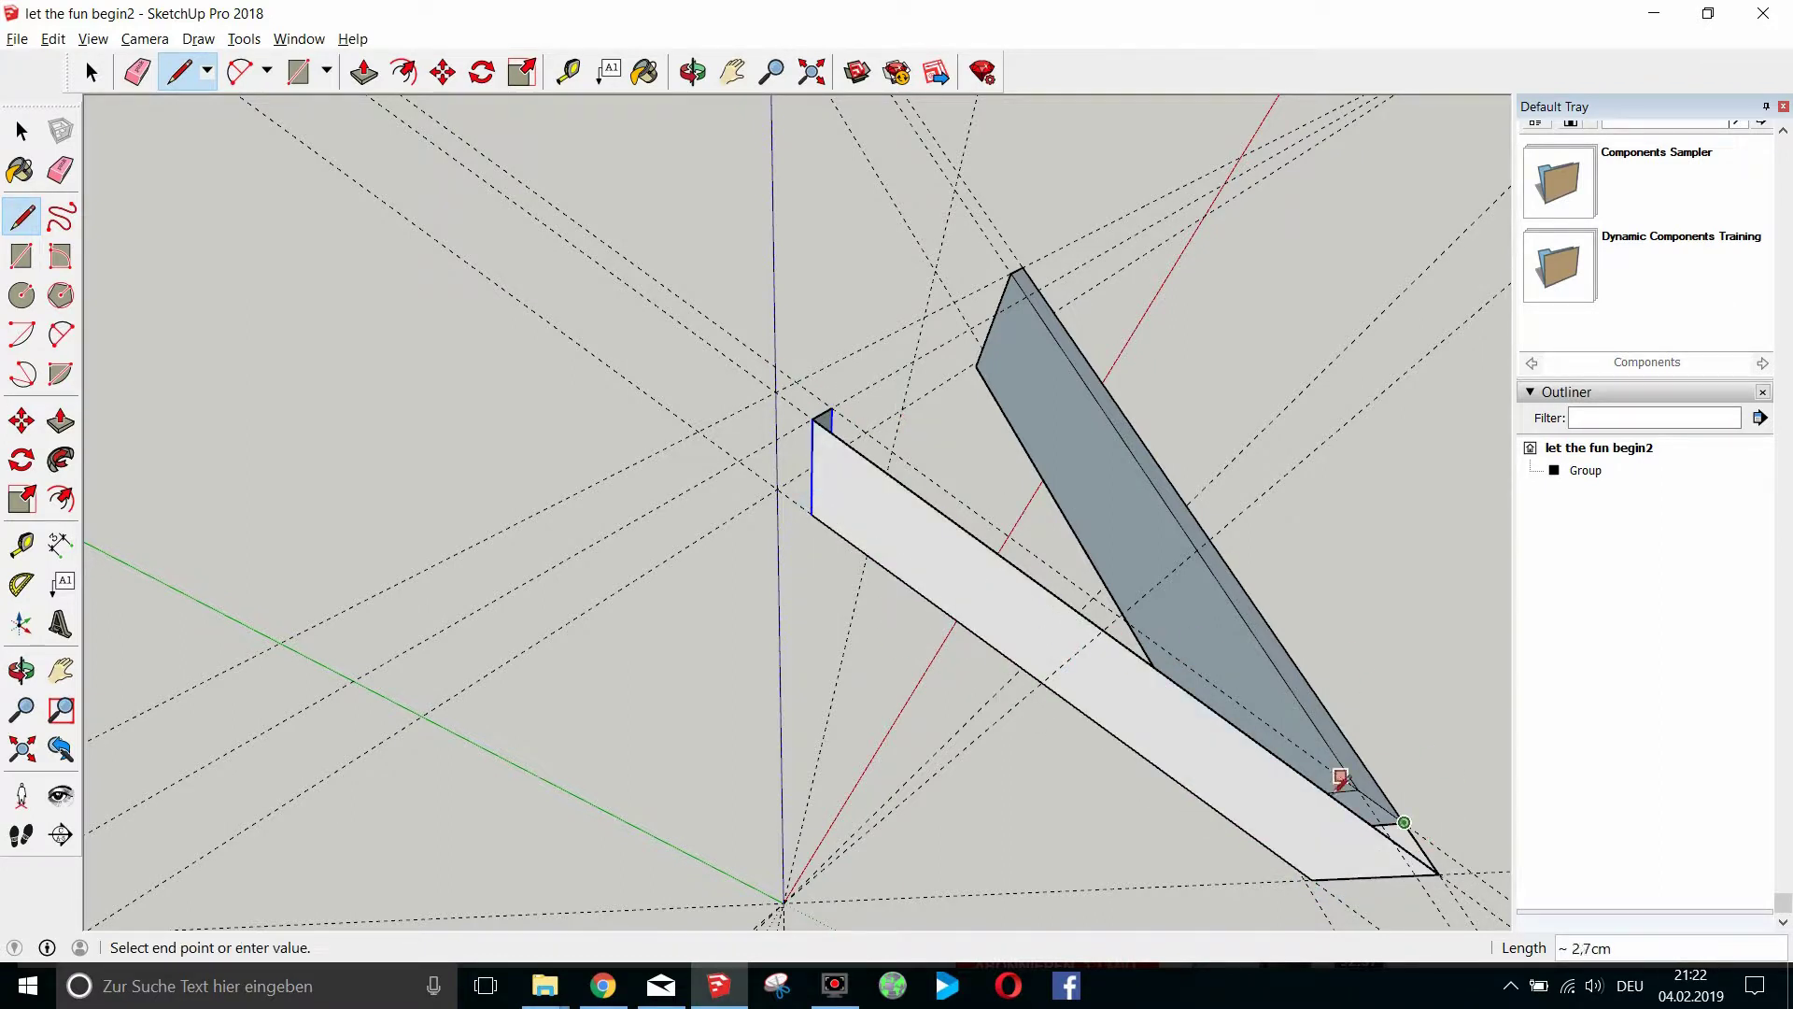
click(841, 429)
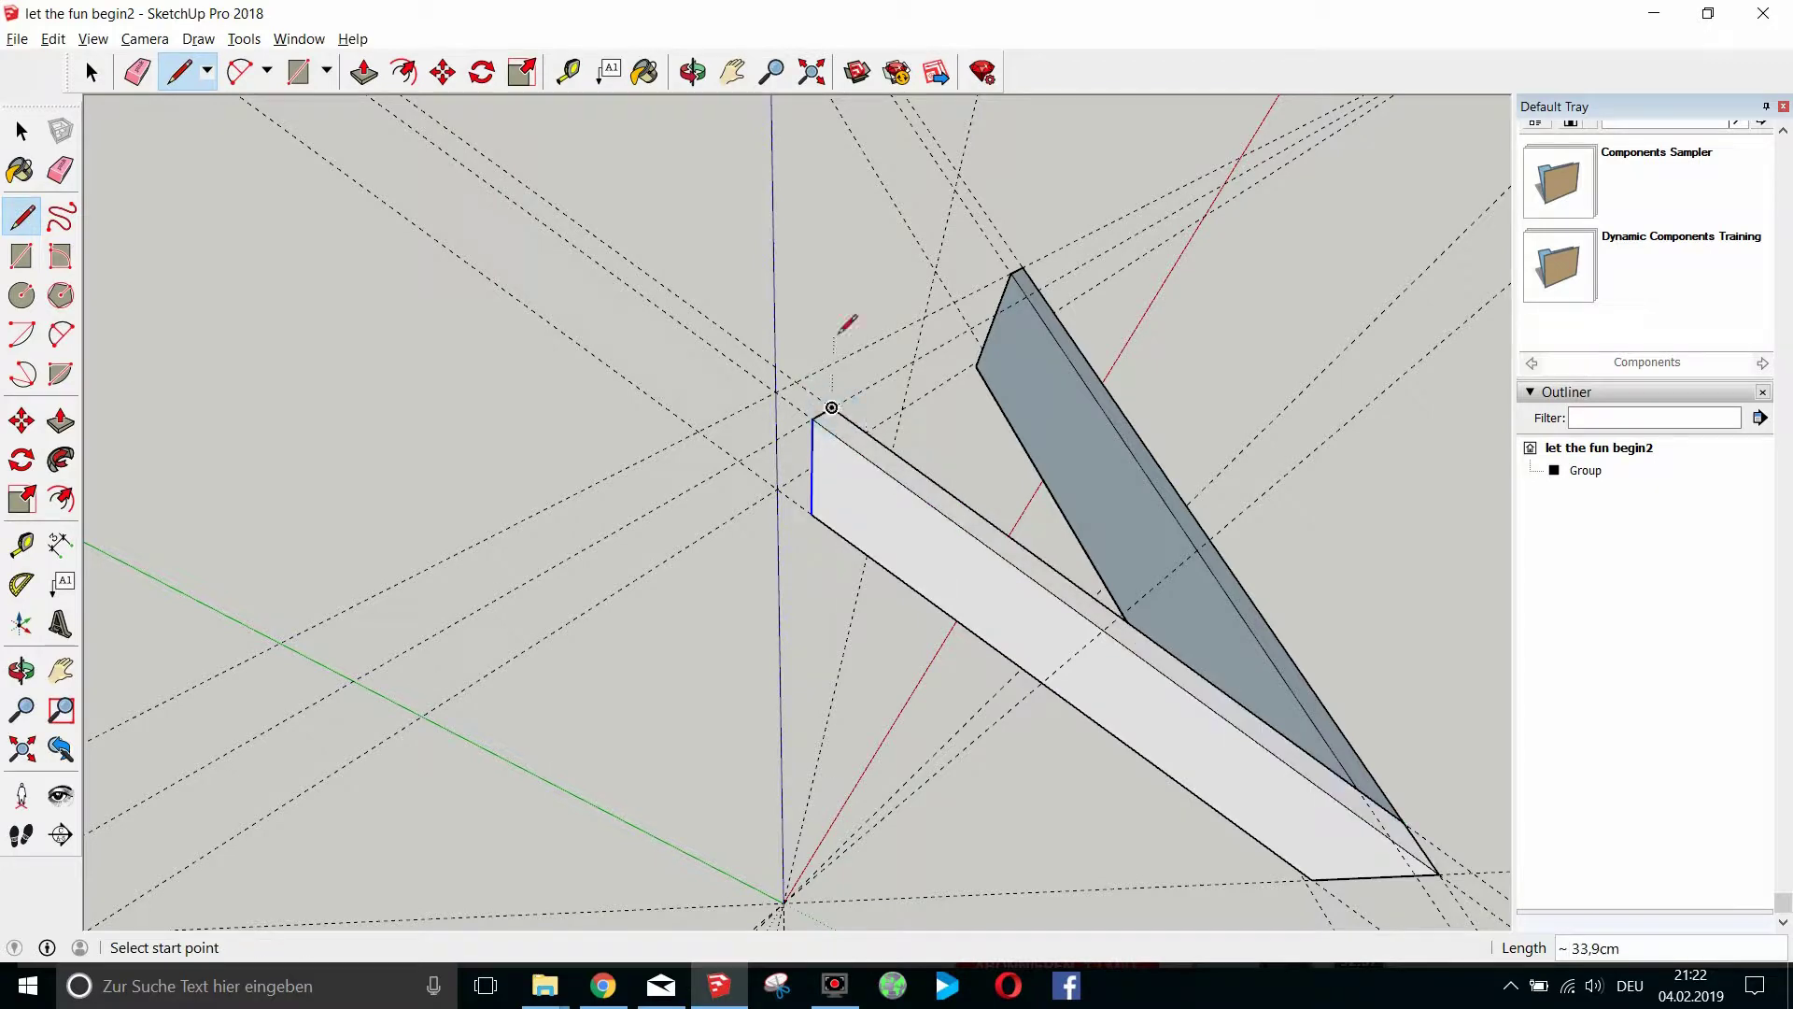
click(691, 74)
drag(972, 439, 1094, 673)
scroll(1095, 673, up, 3)
key(l)
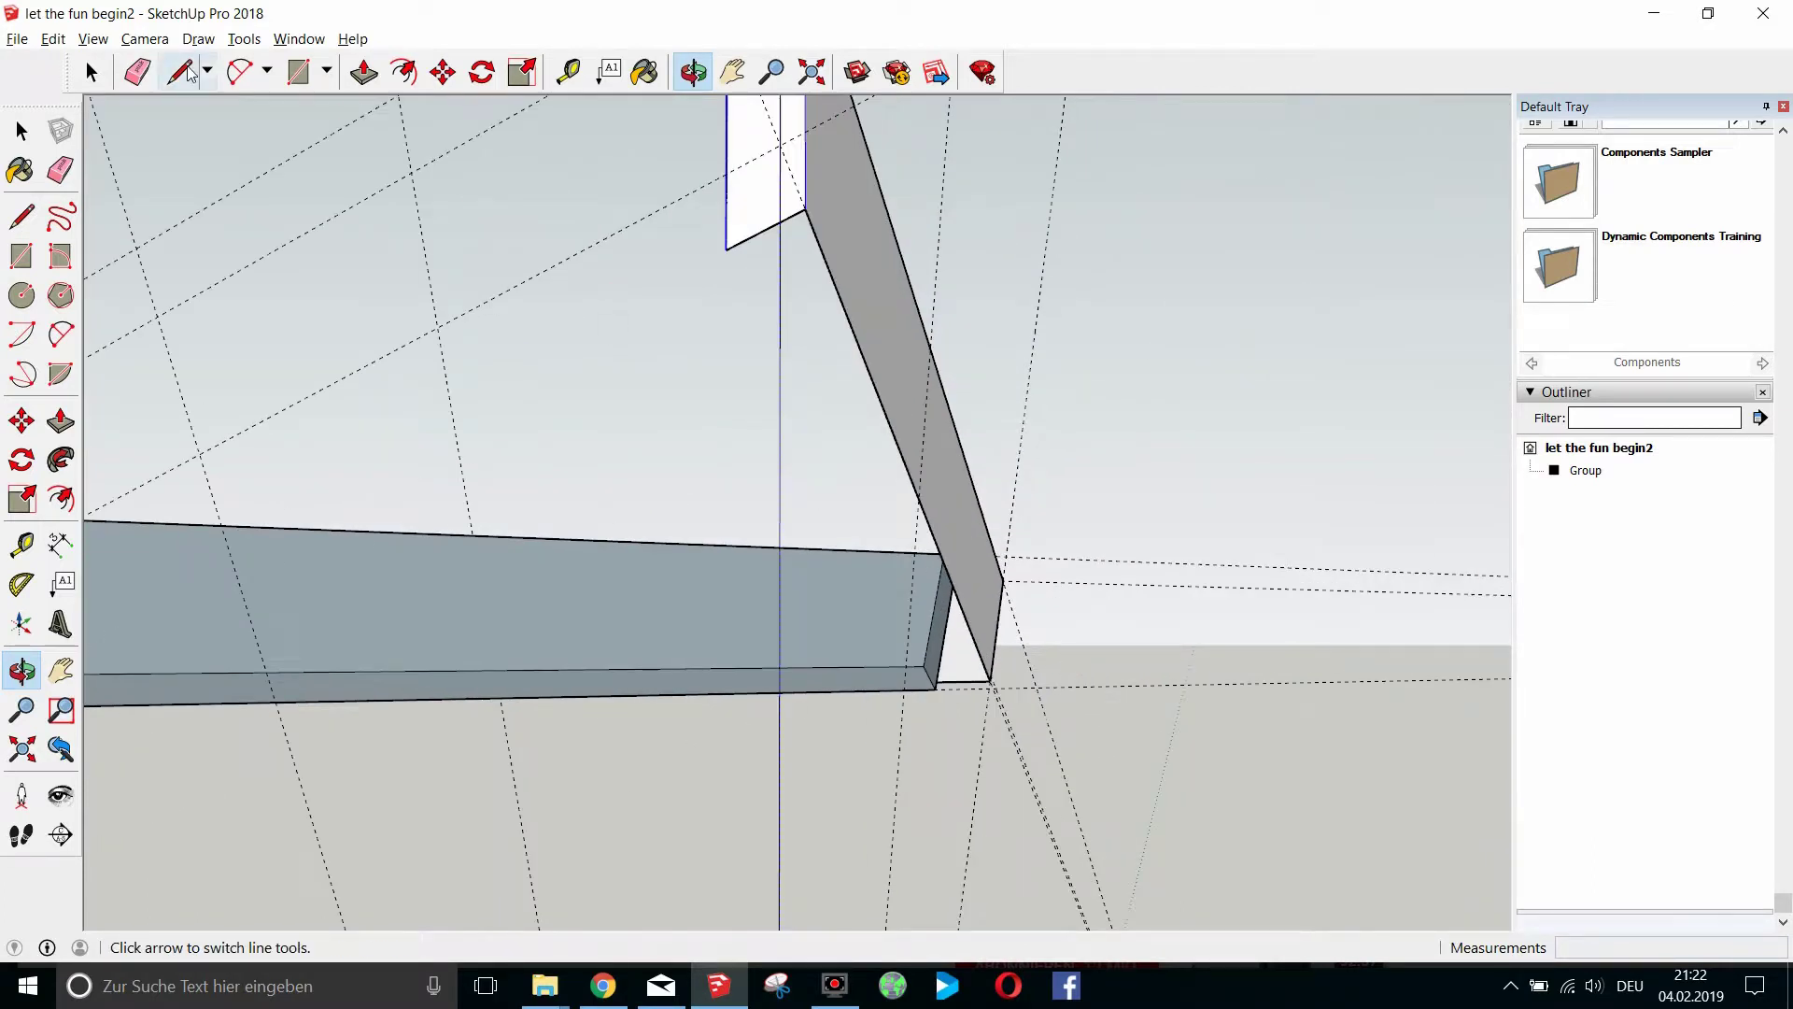
click(938, 683)
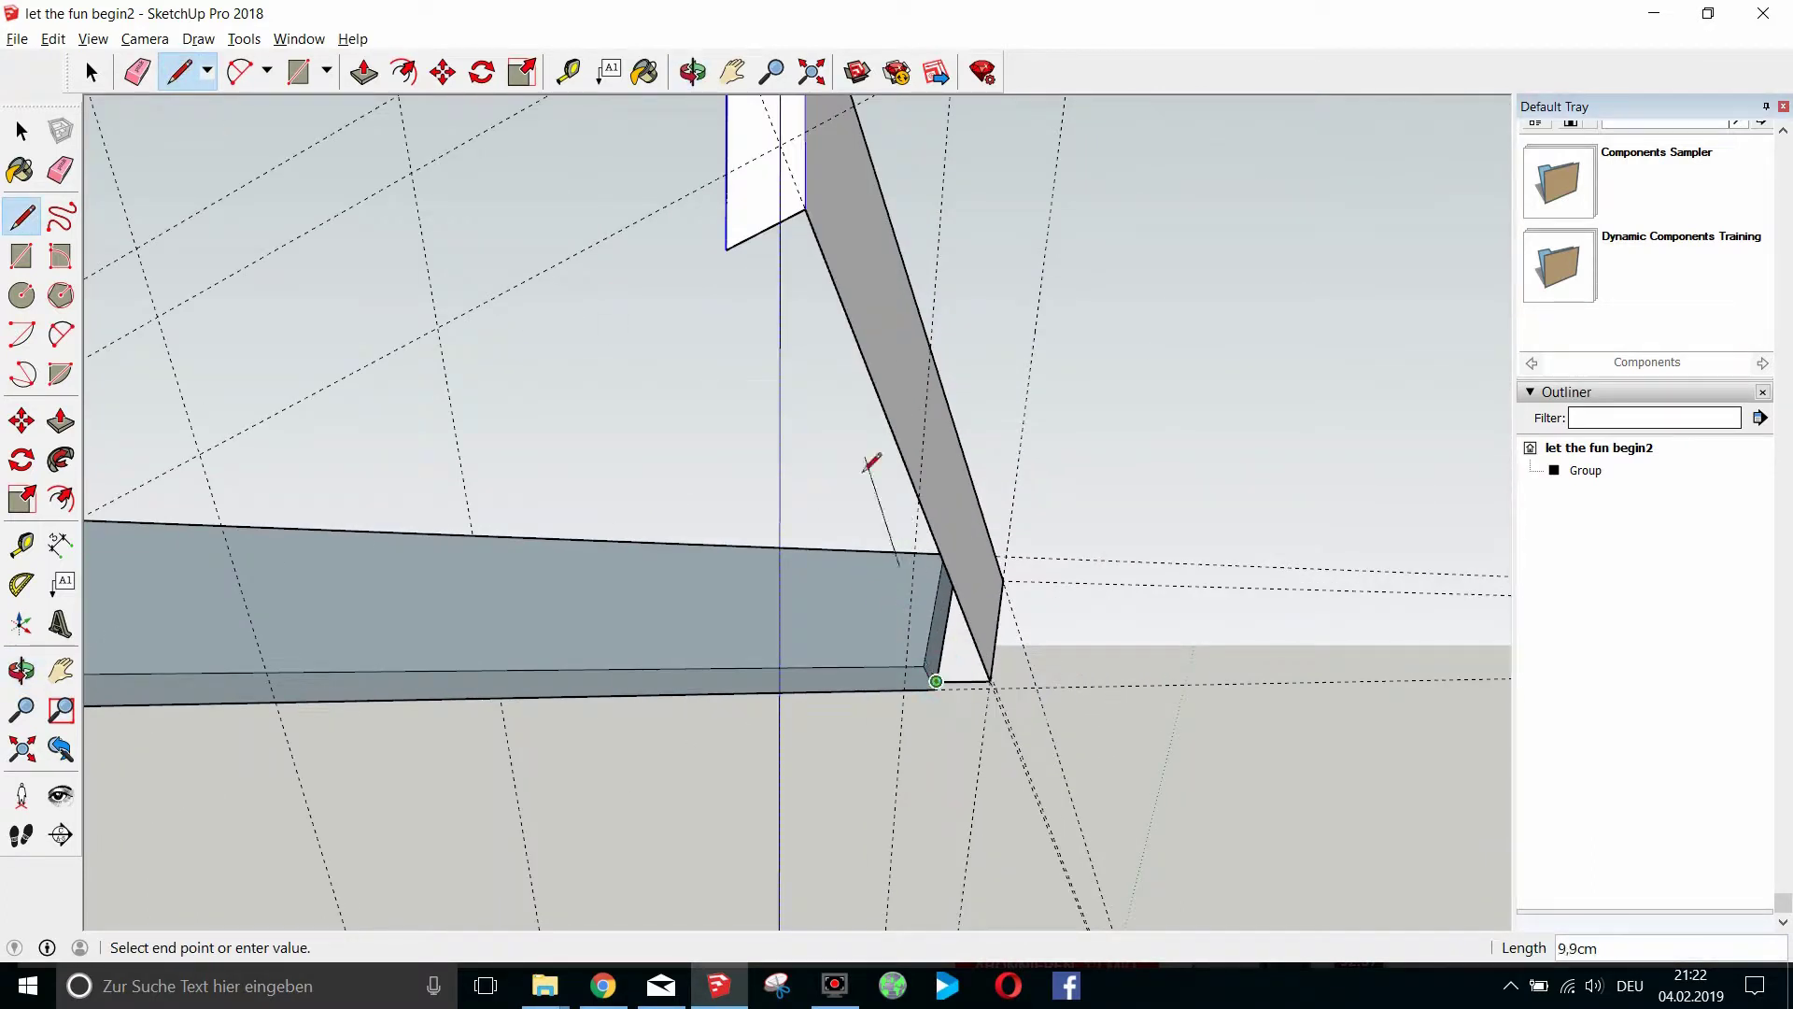
click(726, 247)
Select all faces and edges of the second strip without the first strip and make them a group.
click(692, 72)
mouse_move(600, 399)
mouse_down()
mouse_move(876, 455)
mouse_move(921, 632)
mouse_up()
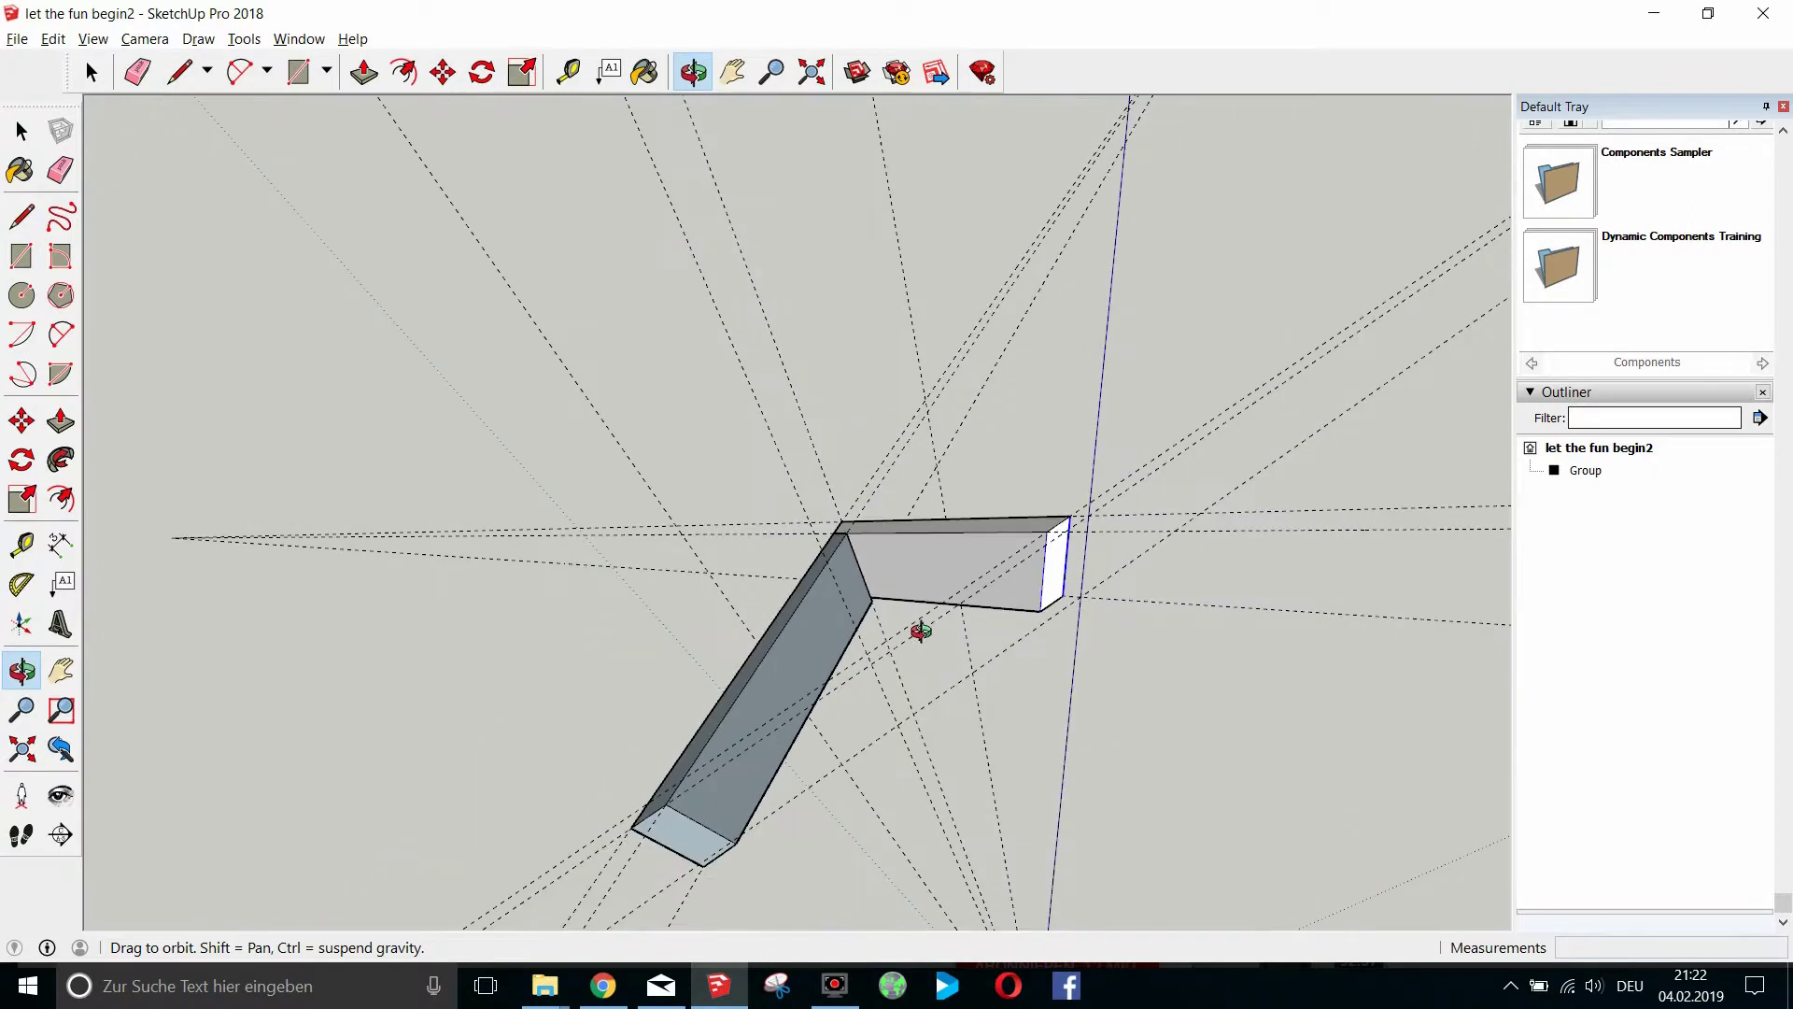
key(space)
click(844, 632)
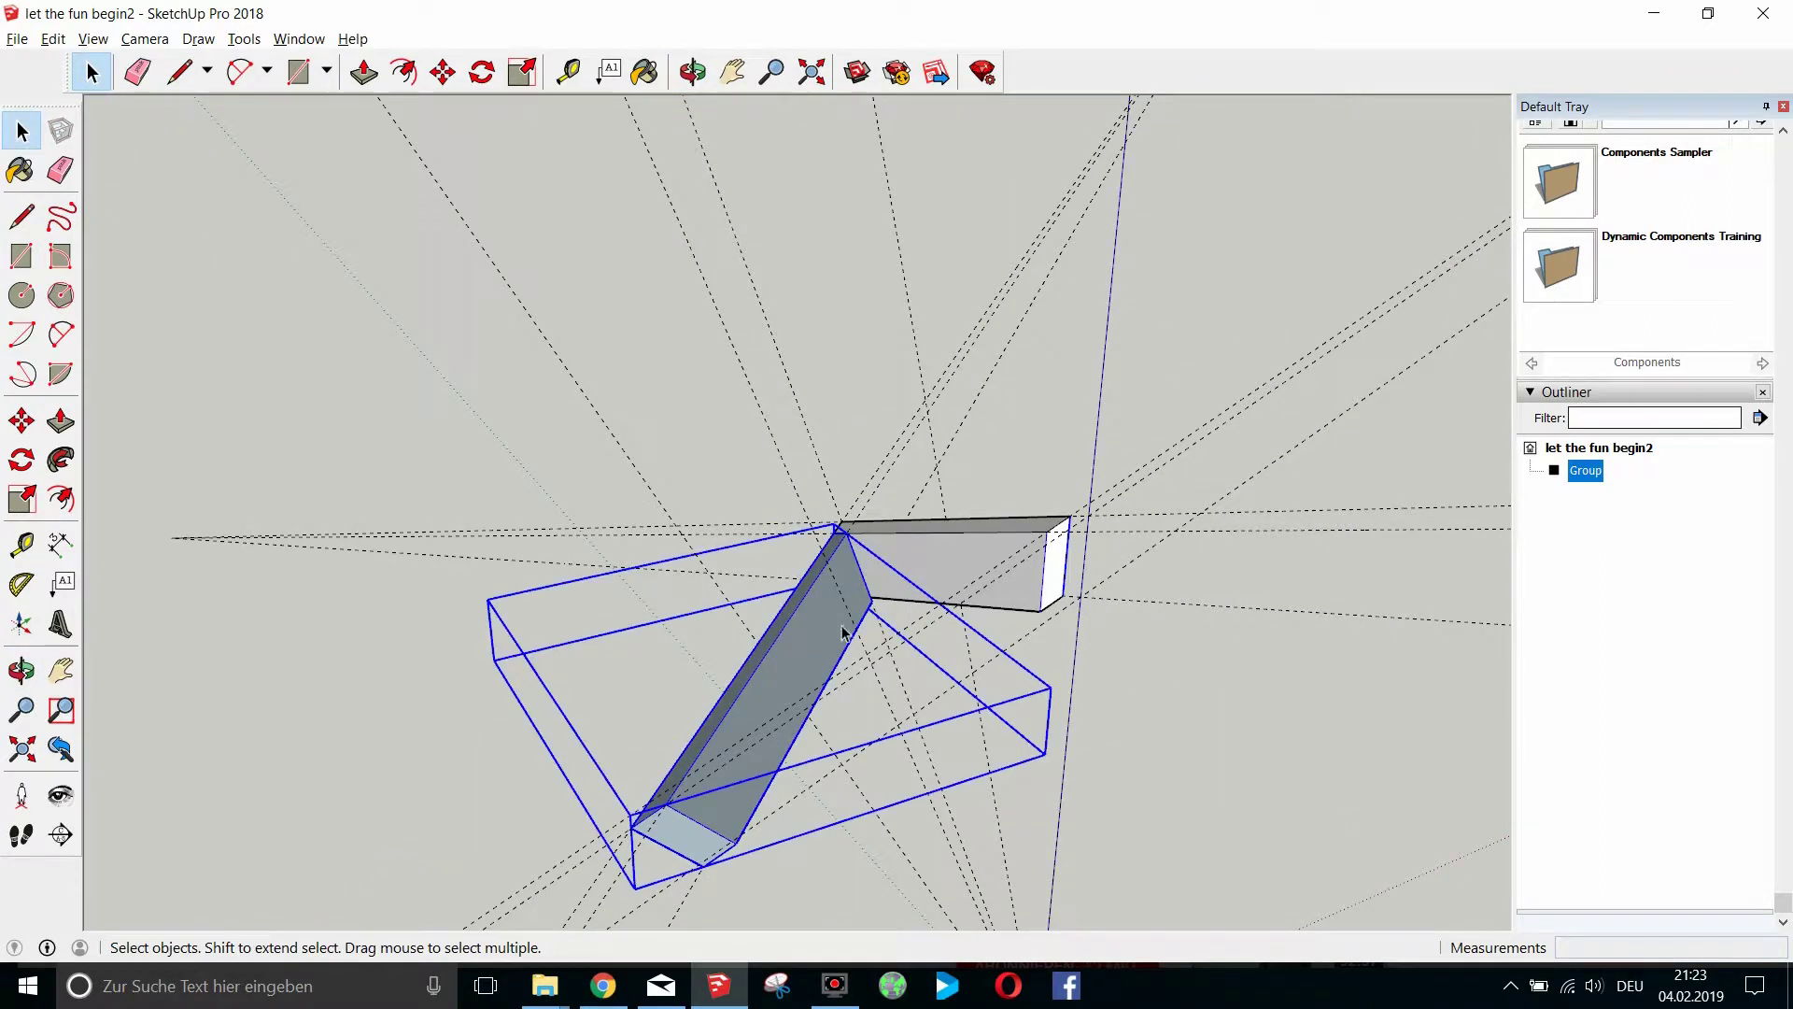
drag(418, 347, 1215, 920)
right_click(999, 561)
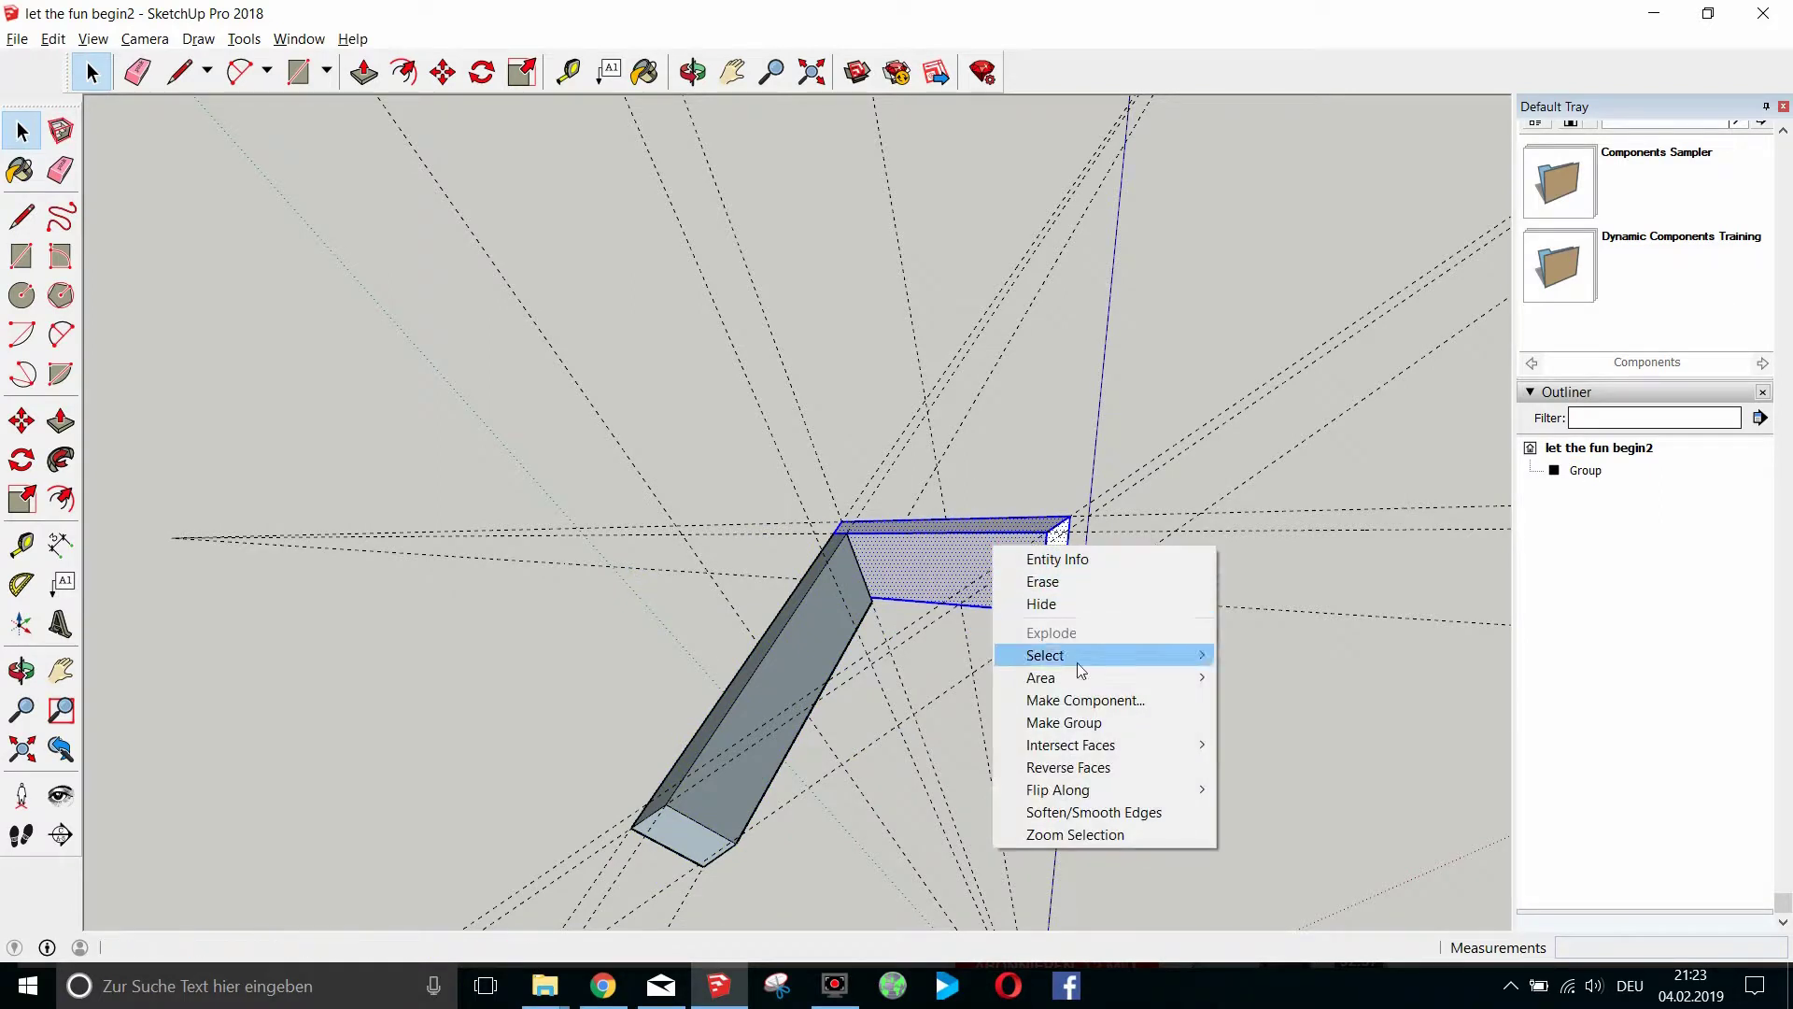
click(1103, 721)
click(1196, 364)
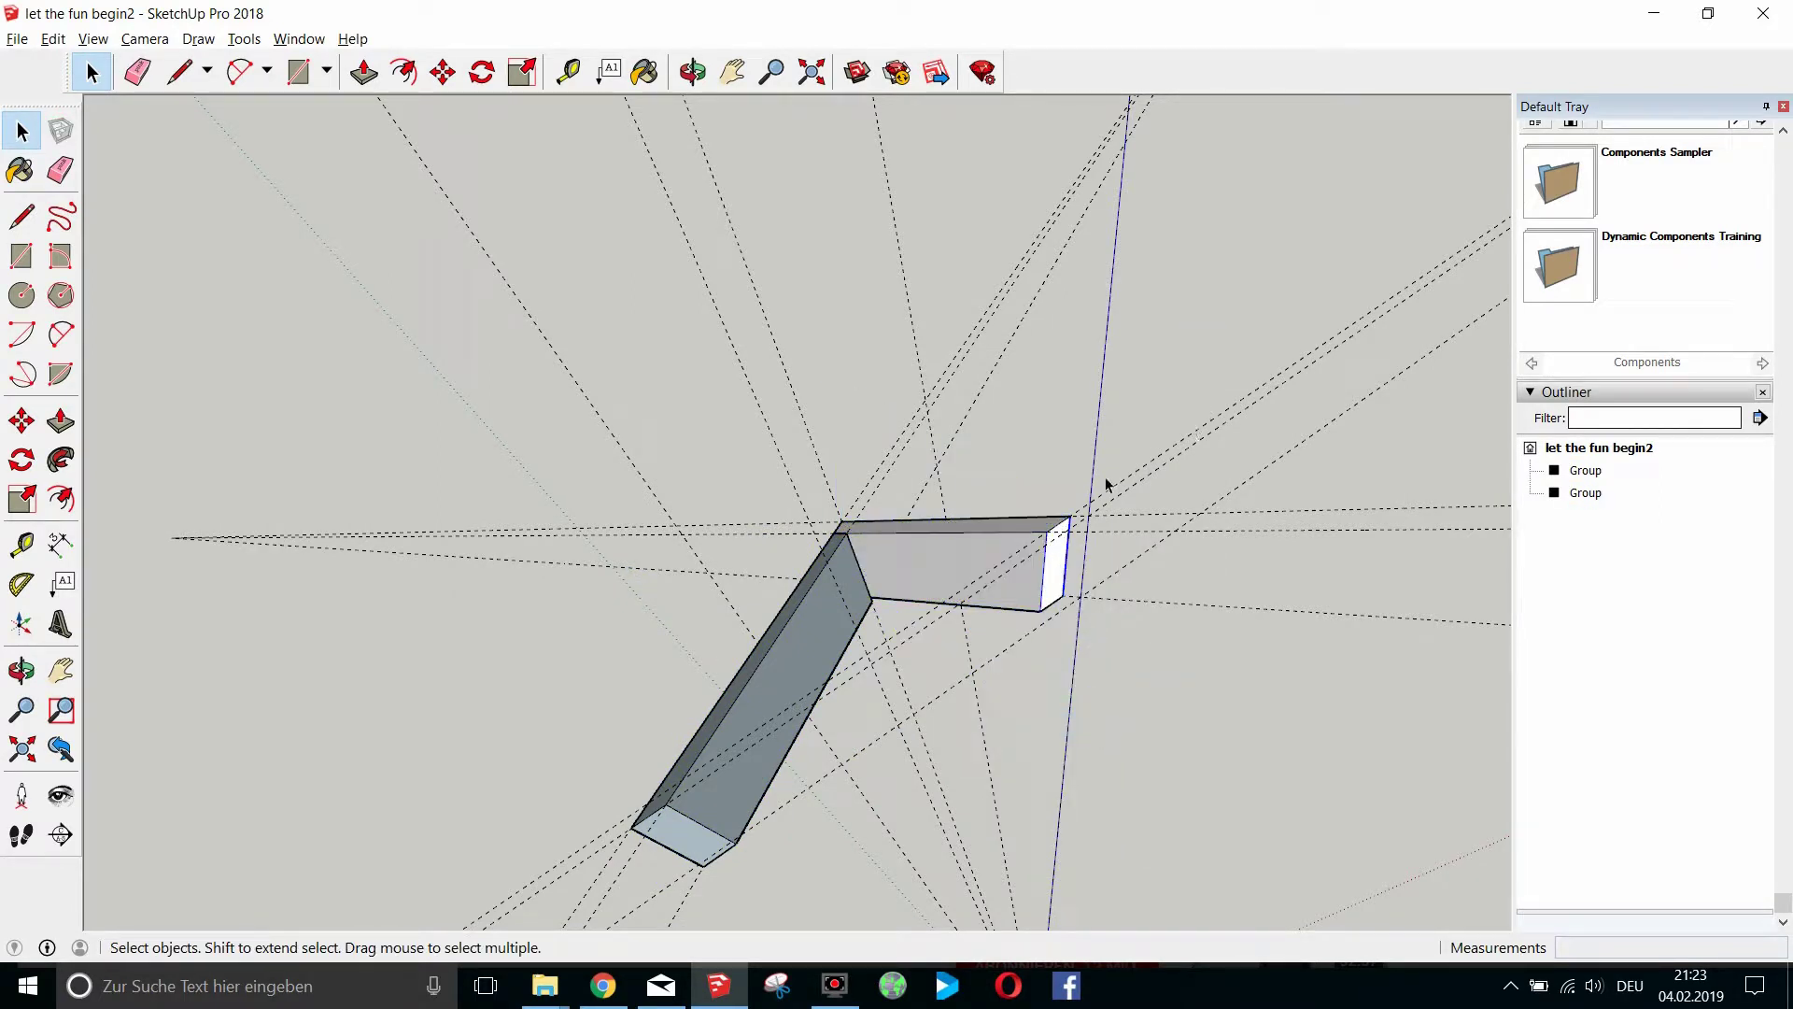
Draw a vertical line on the blue axis between the upper and lower guide intersections beside the second strip's free end.
click(732, 72)
scroll(708, 219, down, 3)
click(693, 72)
drag(845, 393, 947, 347)
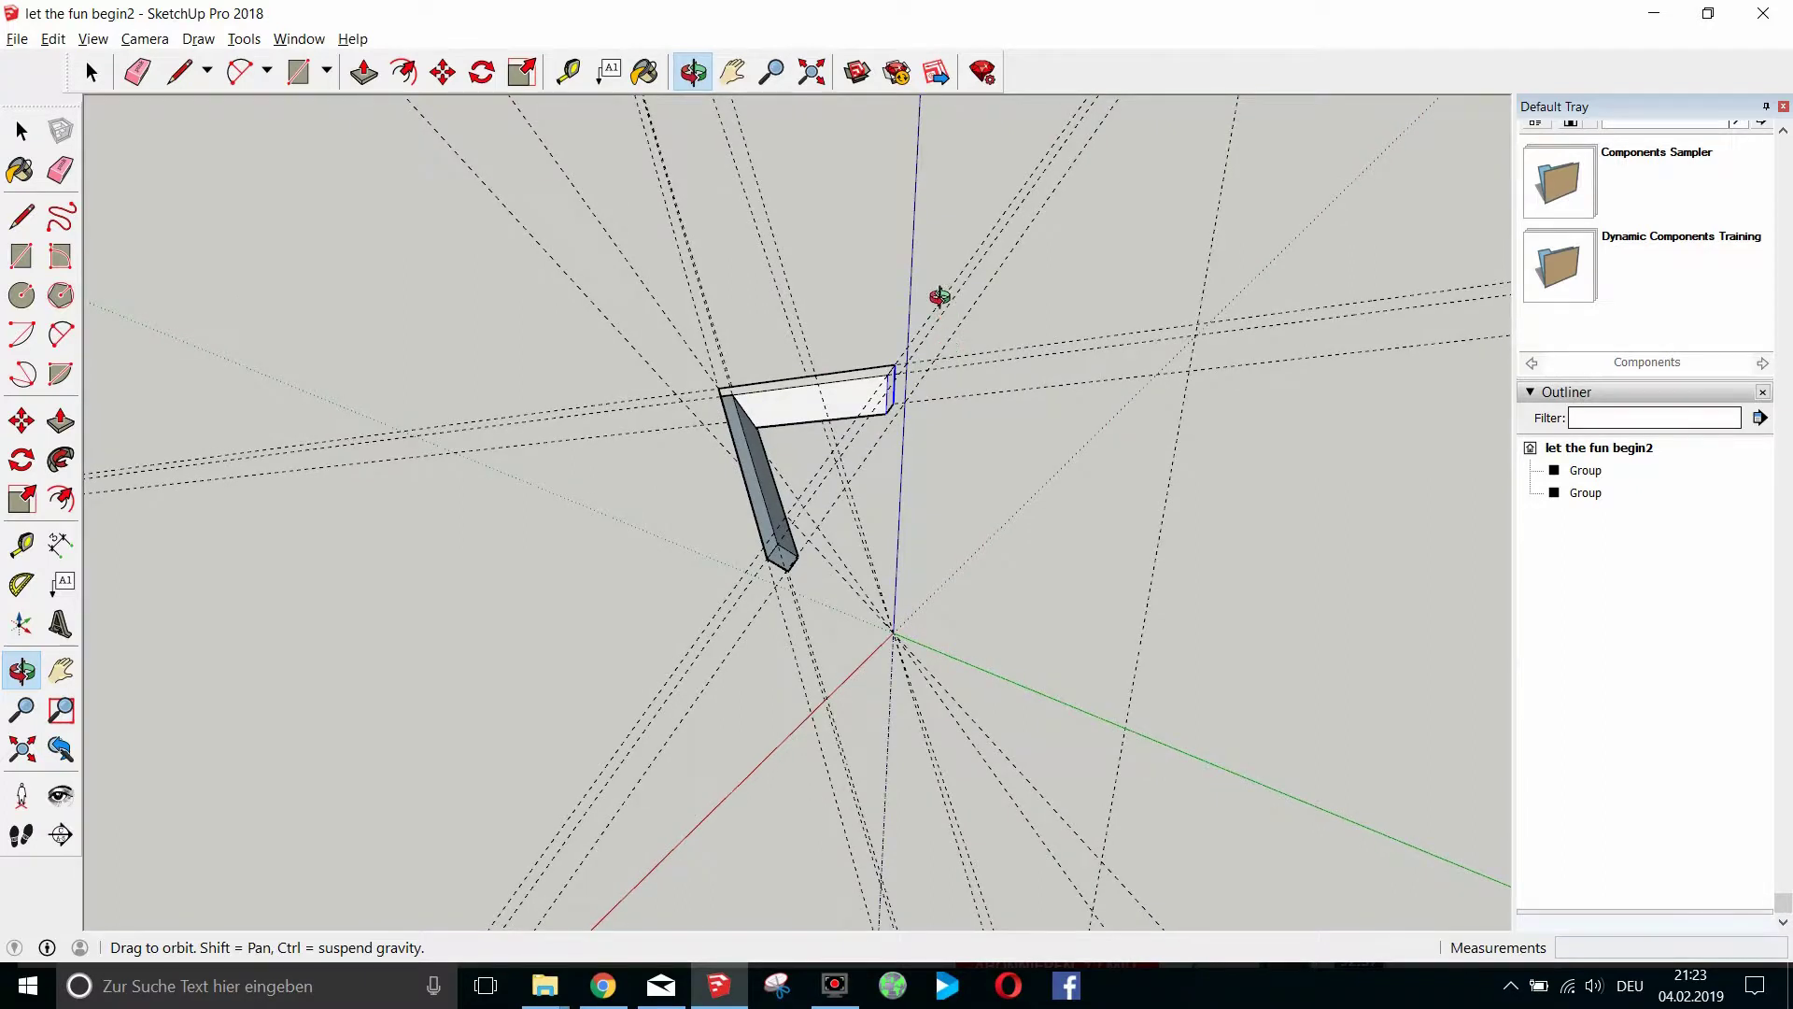
scroll(940, 297, up, 2)
click(732, 72)
drag(744, 400, 800, 280)
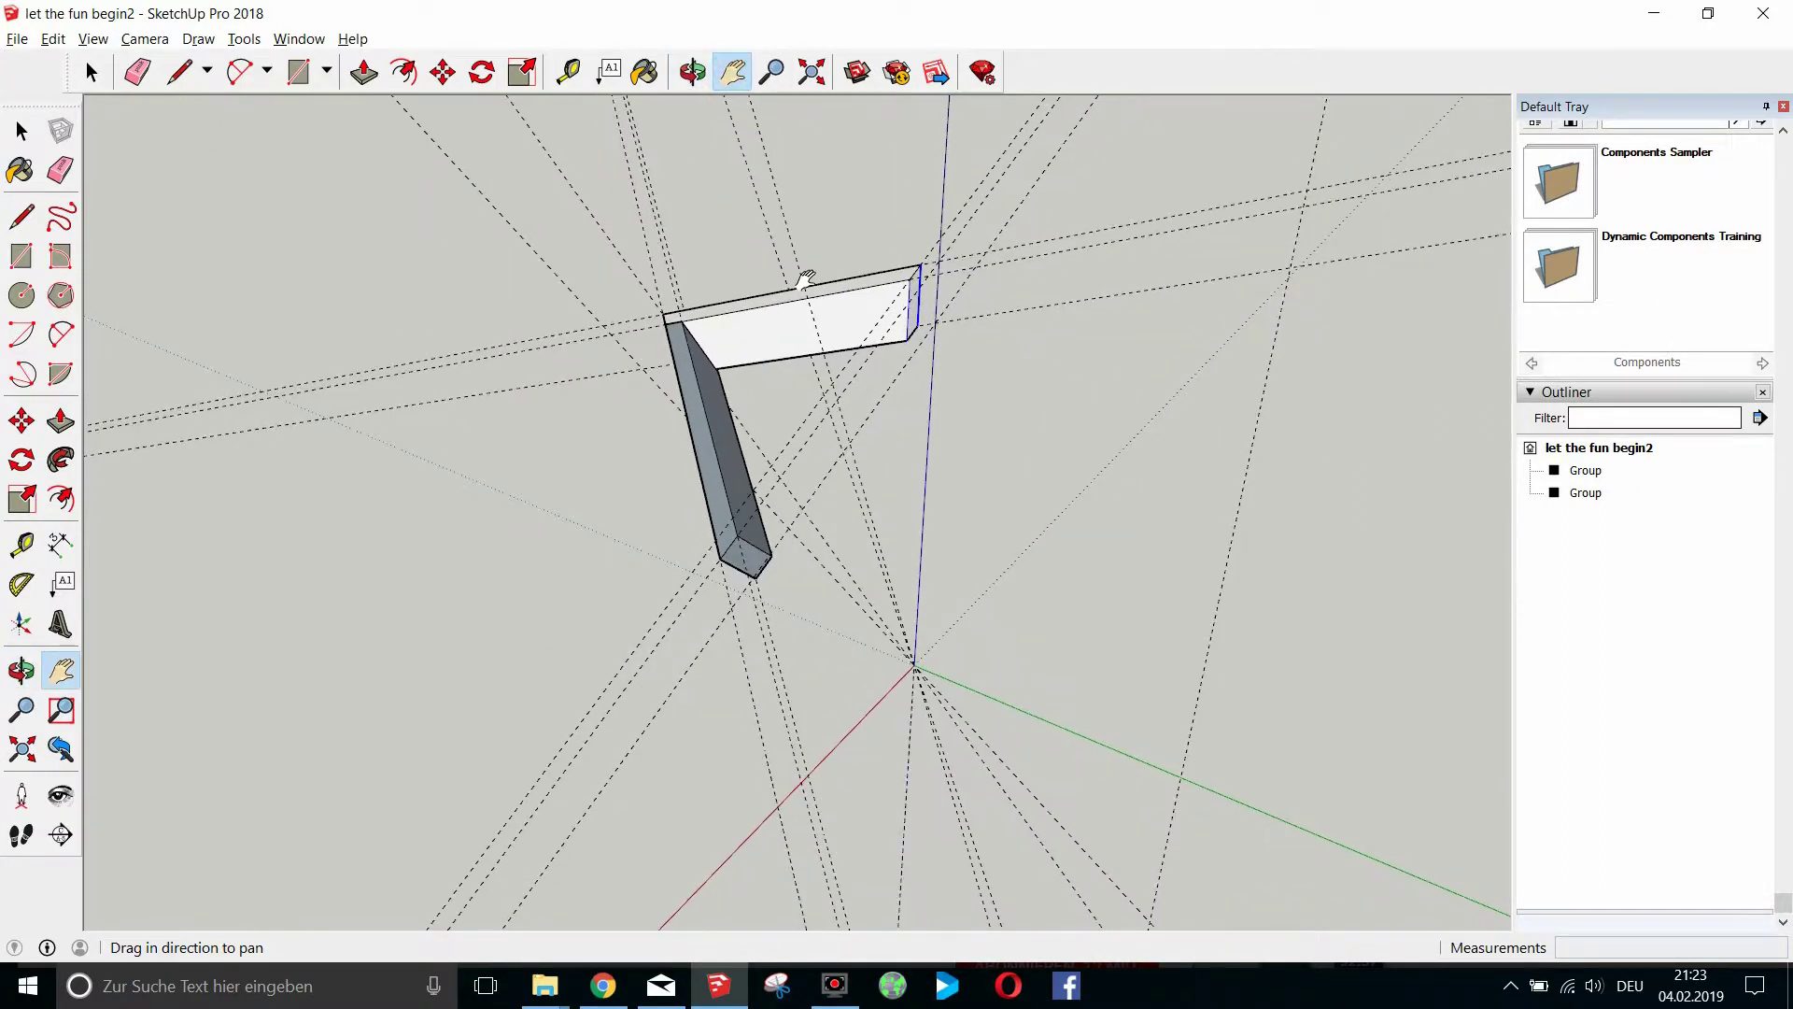
scroll(837, 367, up, 2)
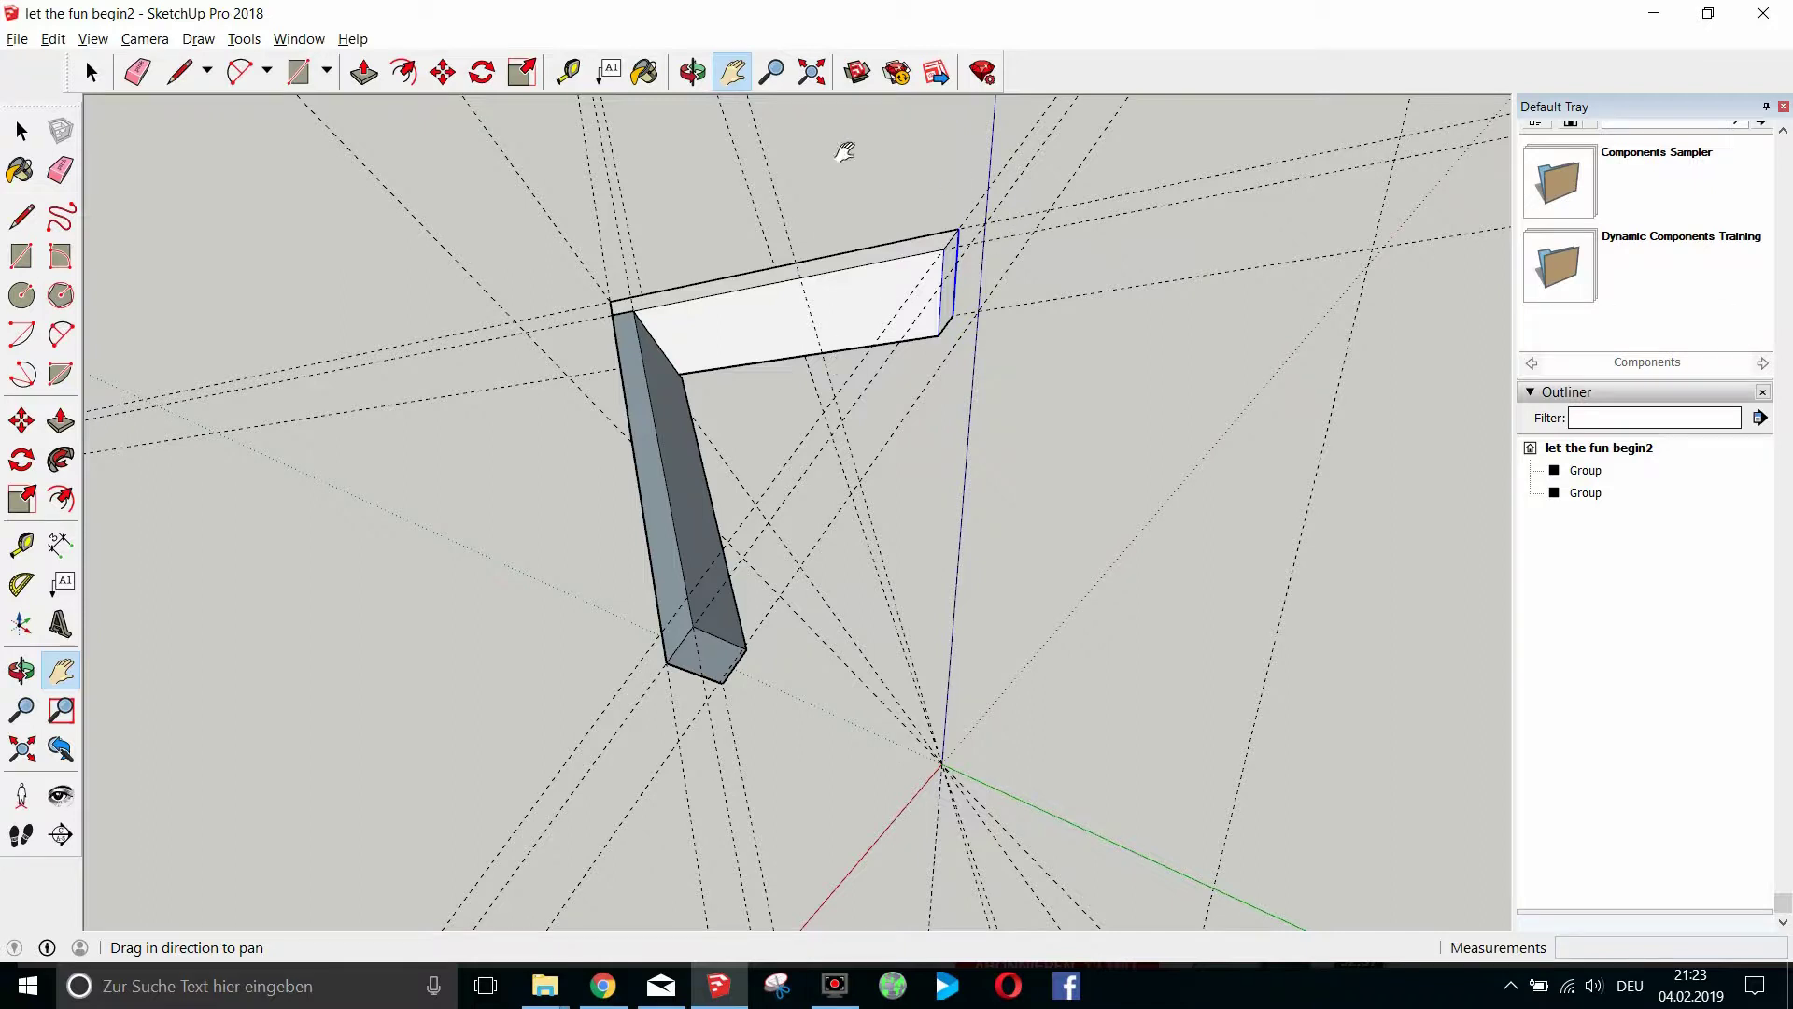
click(178, 72)
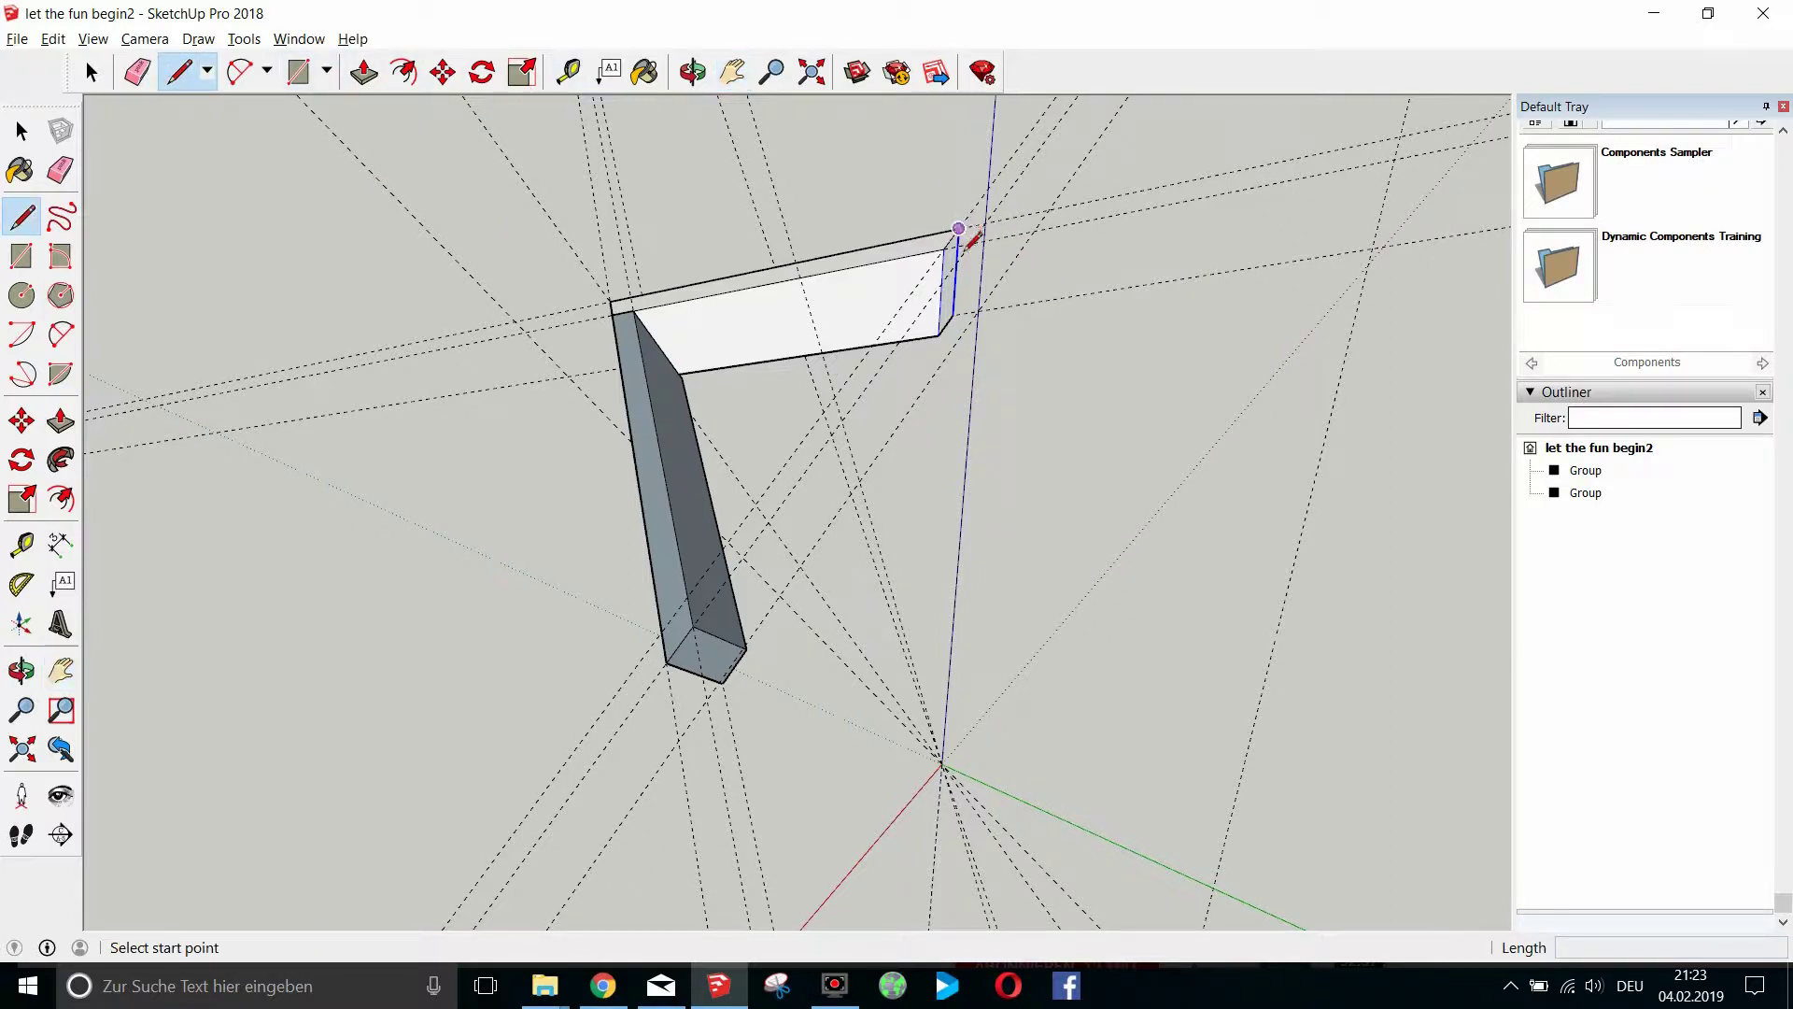
scroll(1014, 248, up, 2)
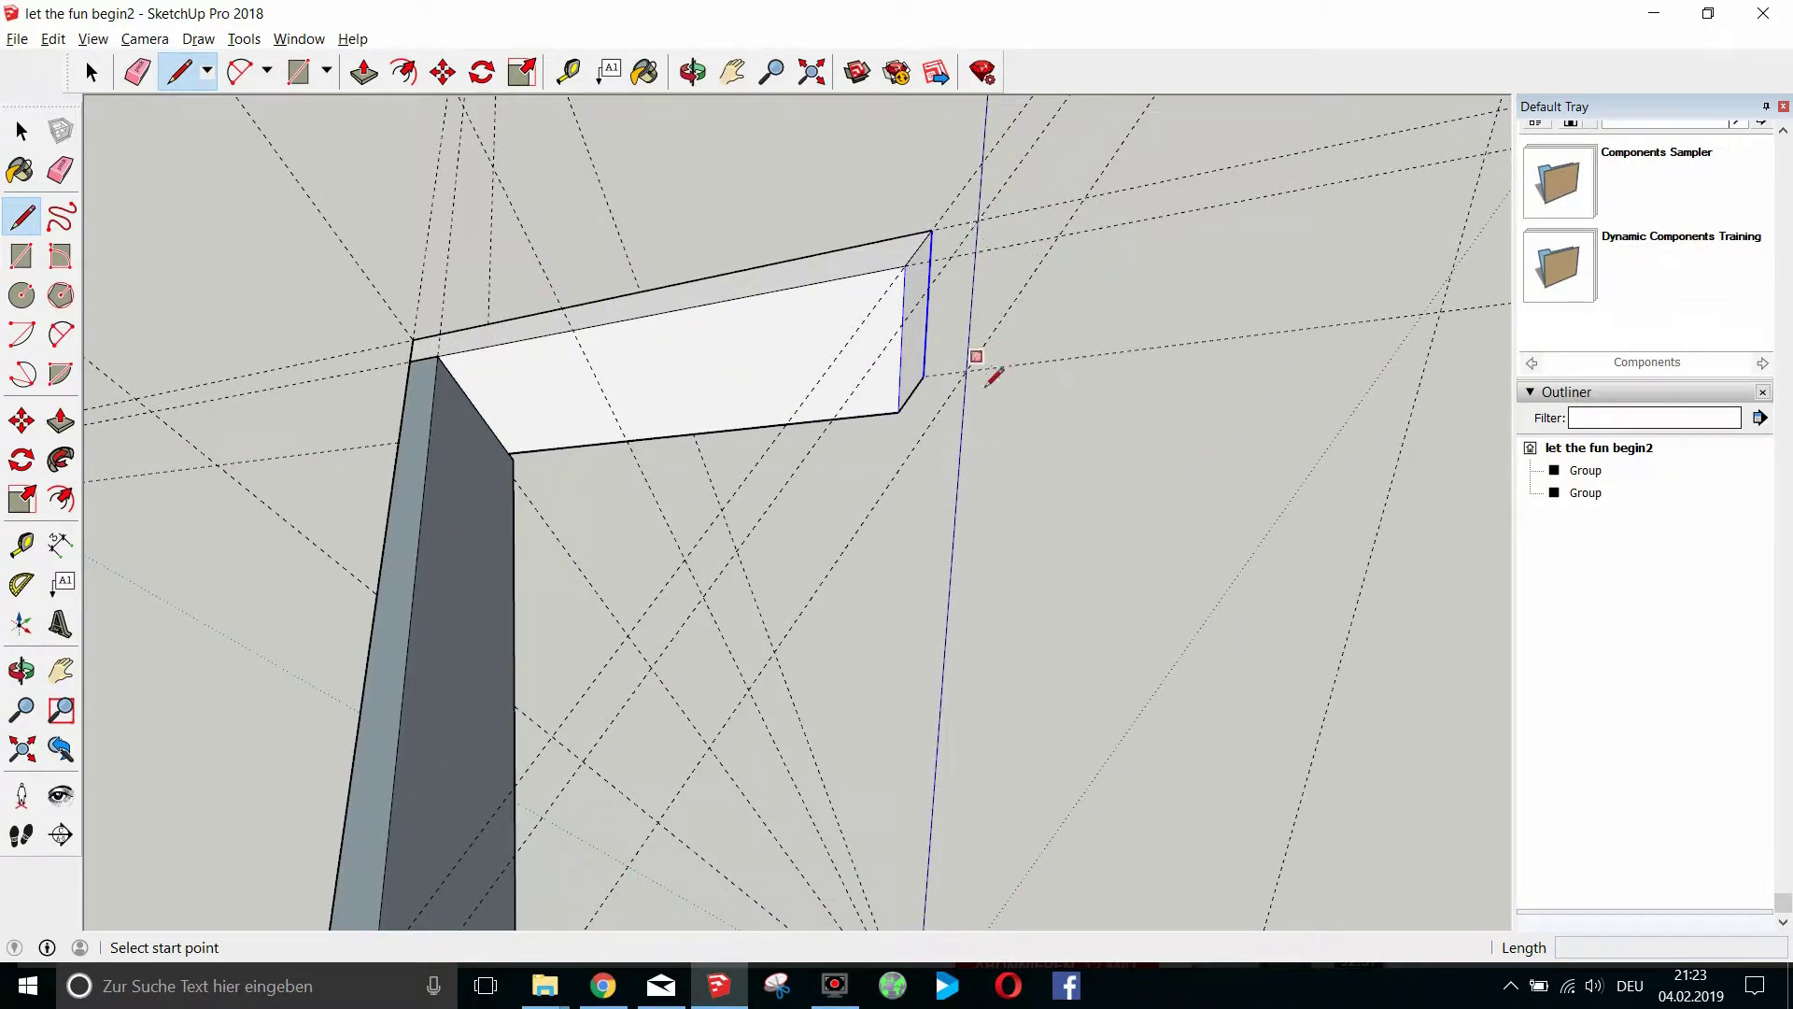
click(987, 249)
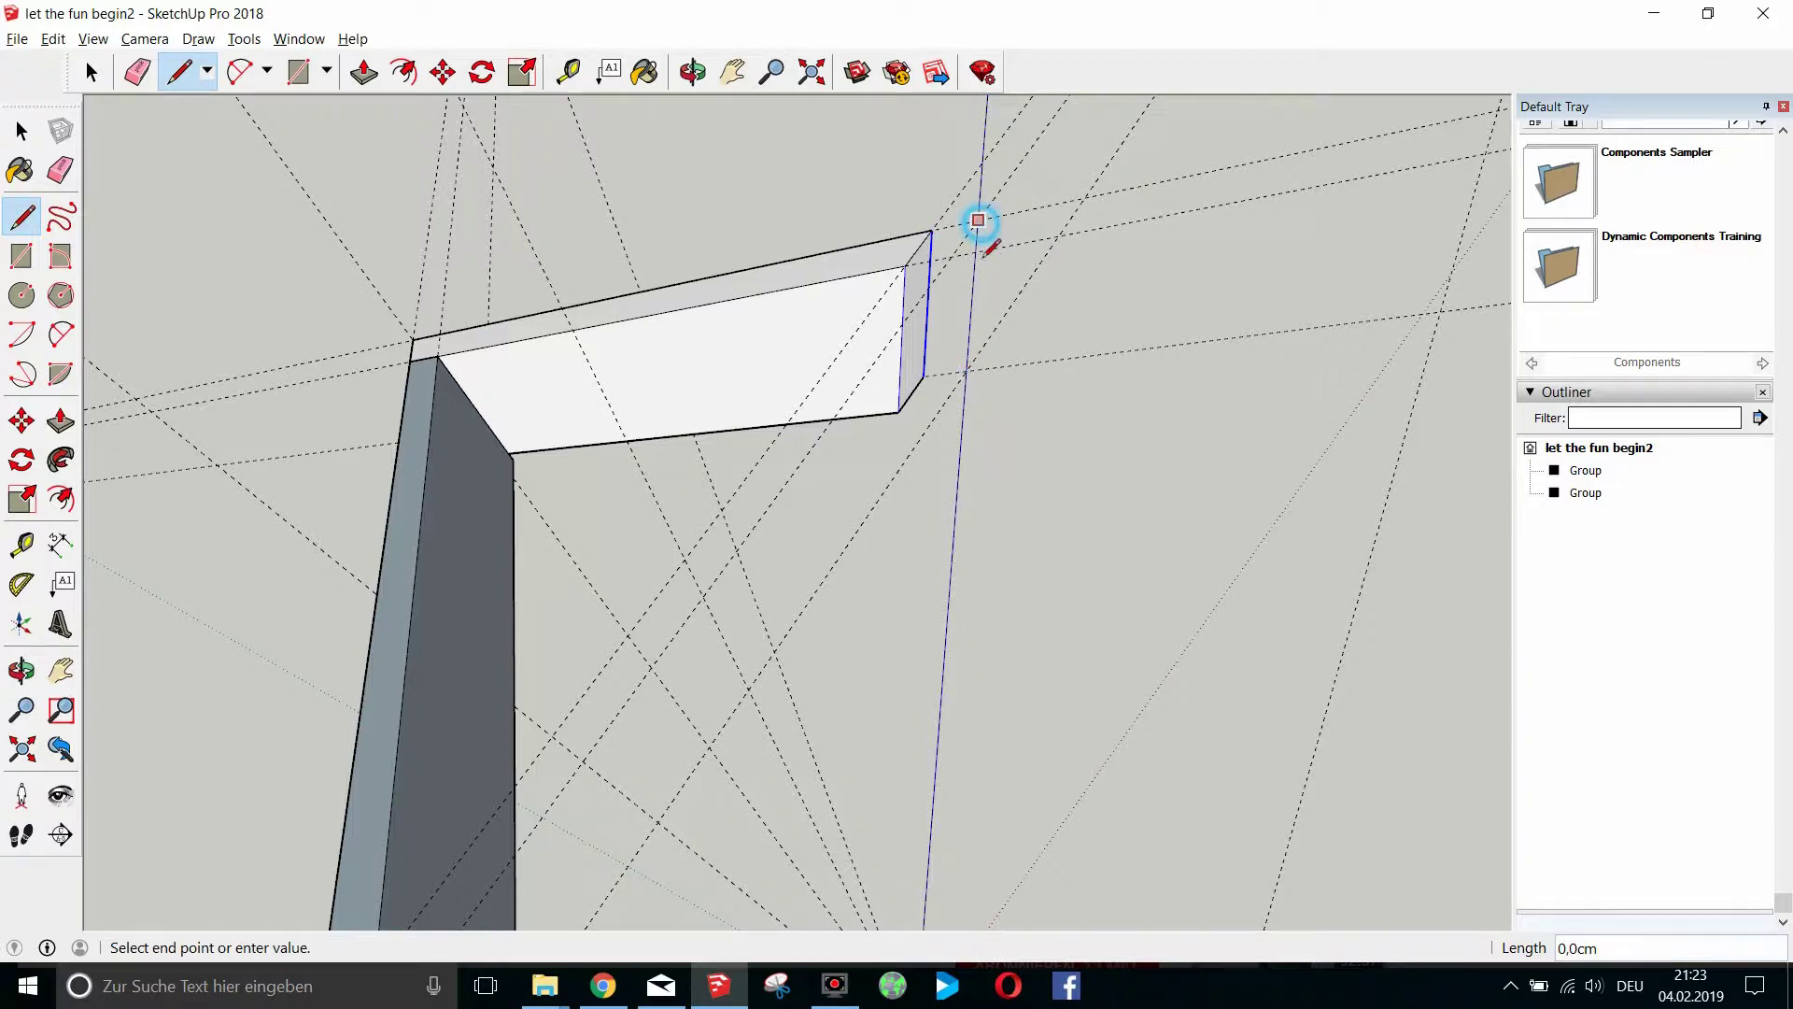
click(967, 371)
key(Escape)
key(space)
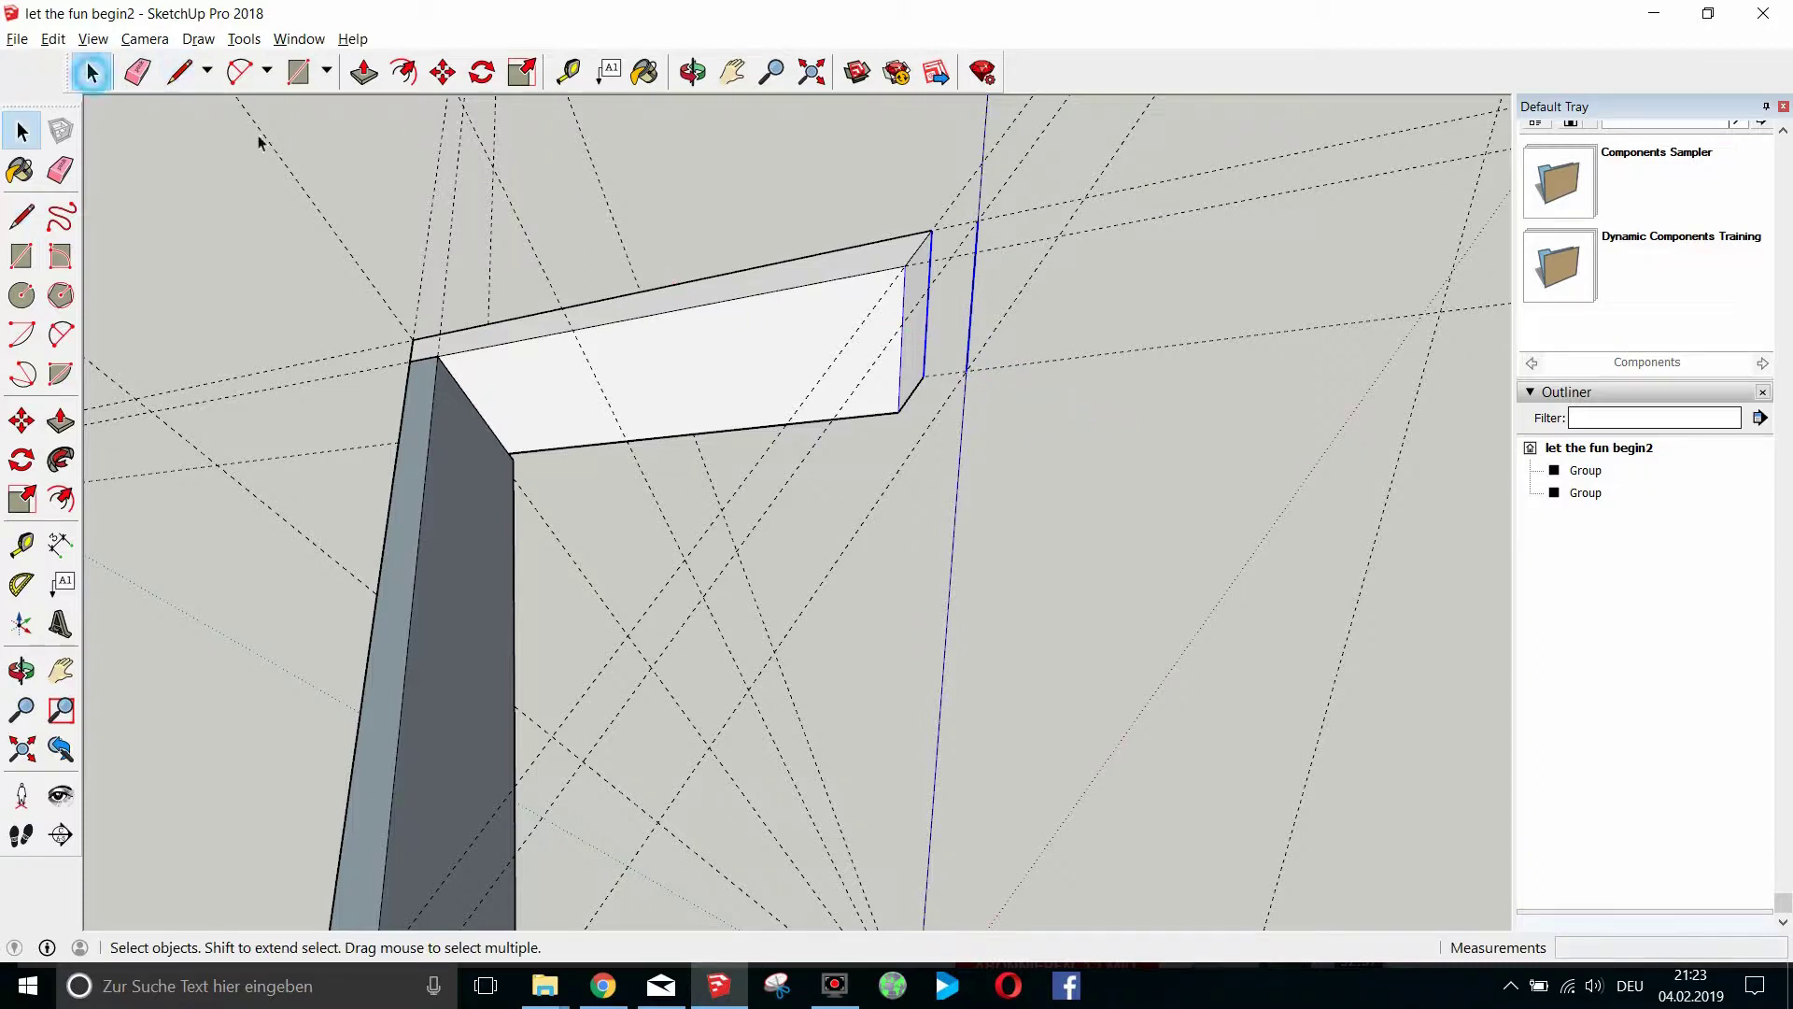
Try to move the new vertical line by its upper end onto the corner of the second strip's free end.
click(444, 72)
click(972, 228)
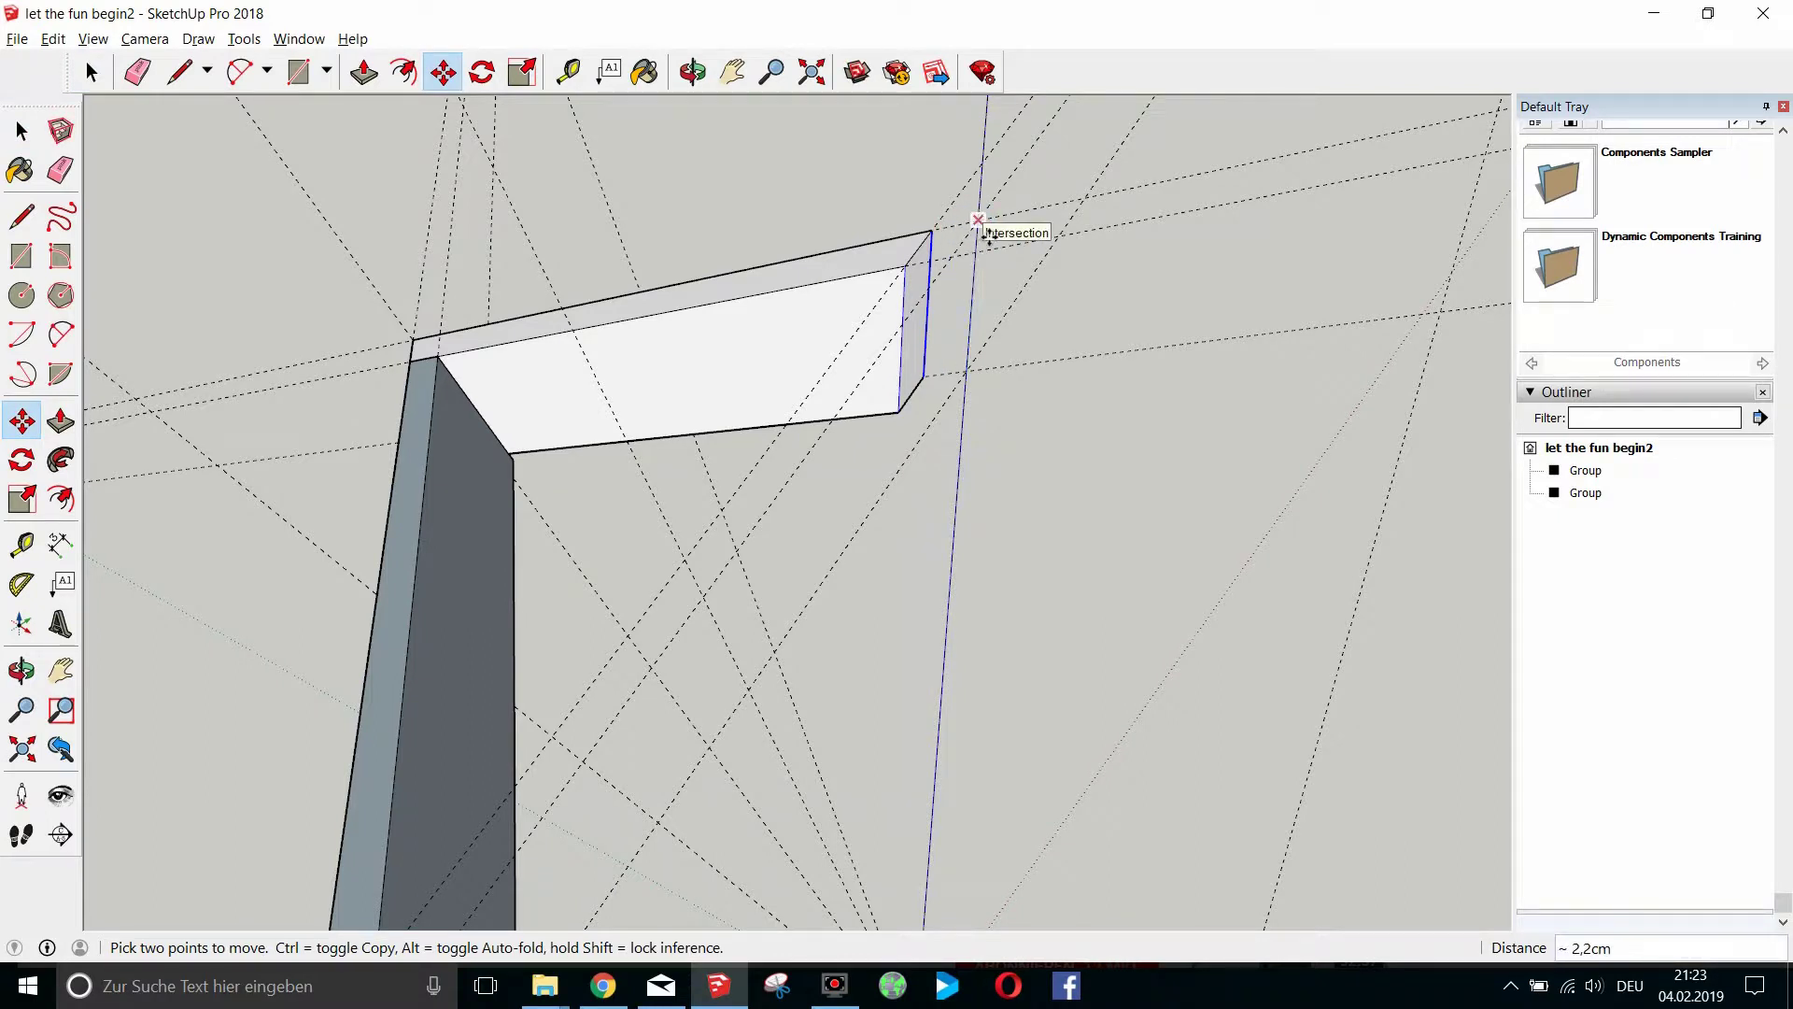
click(974, 226)
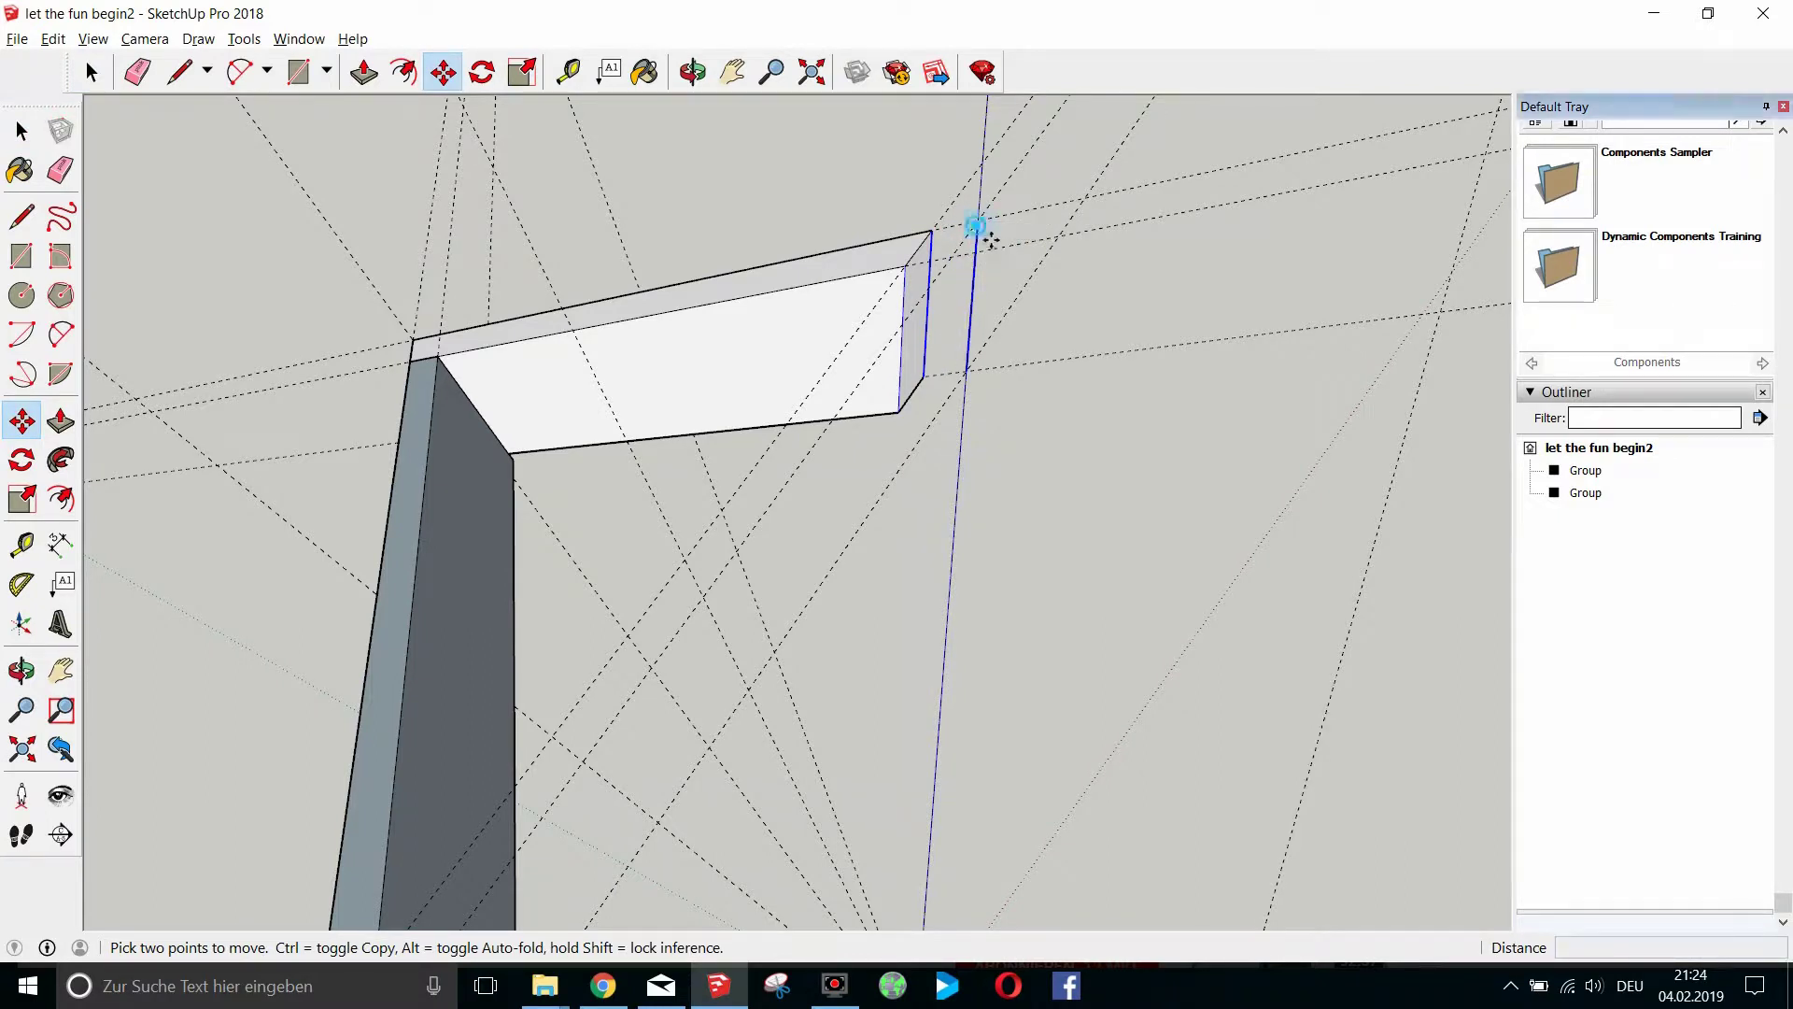
click(976, 233)
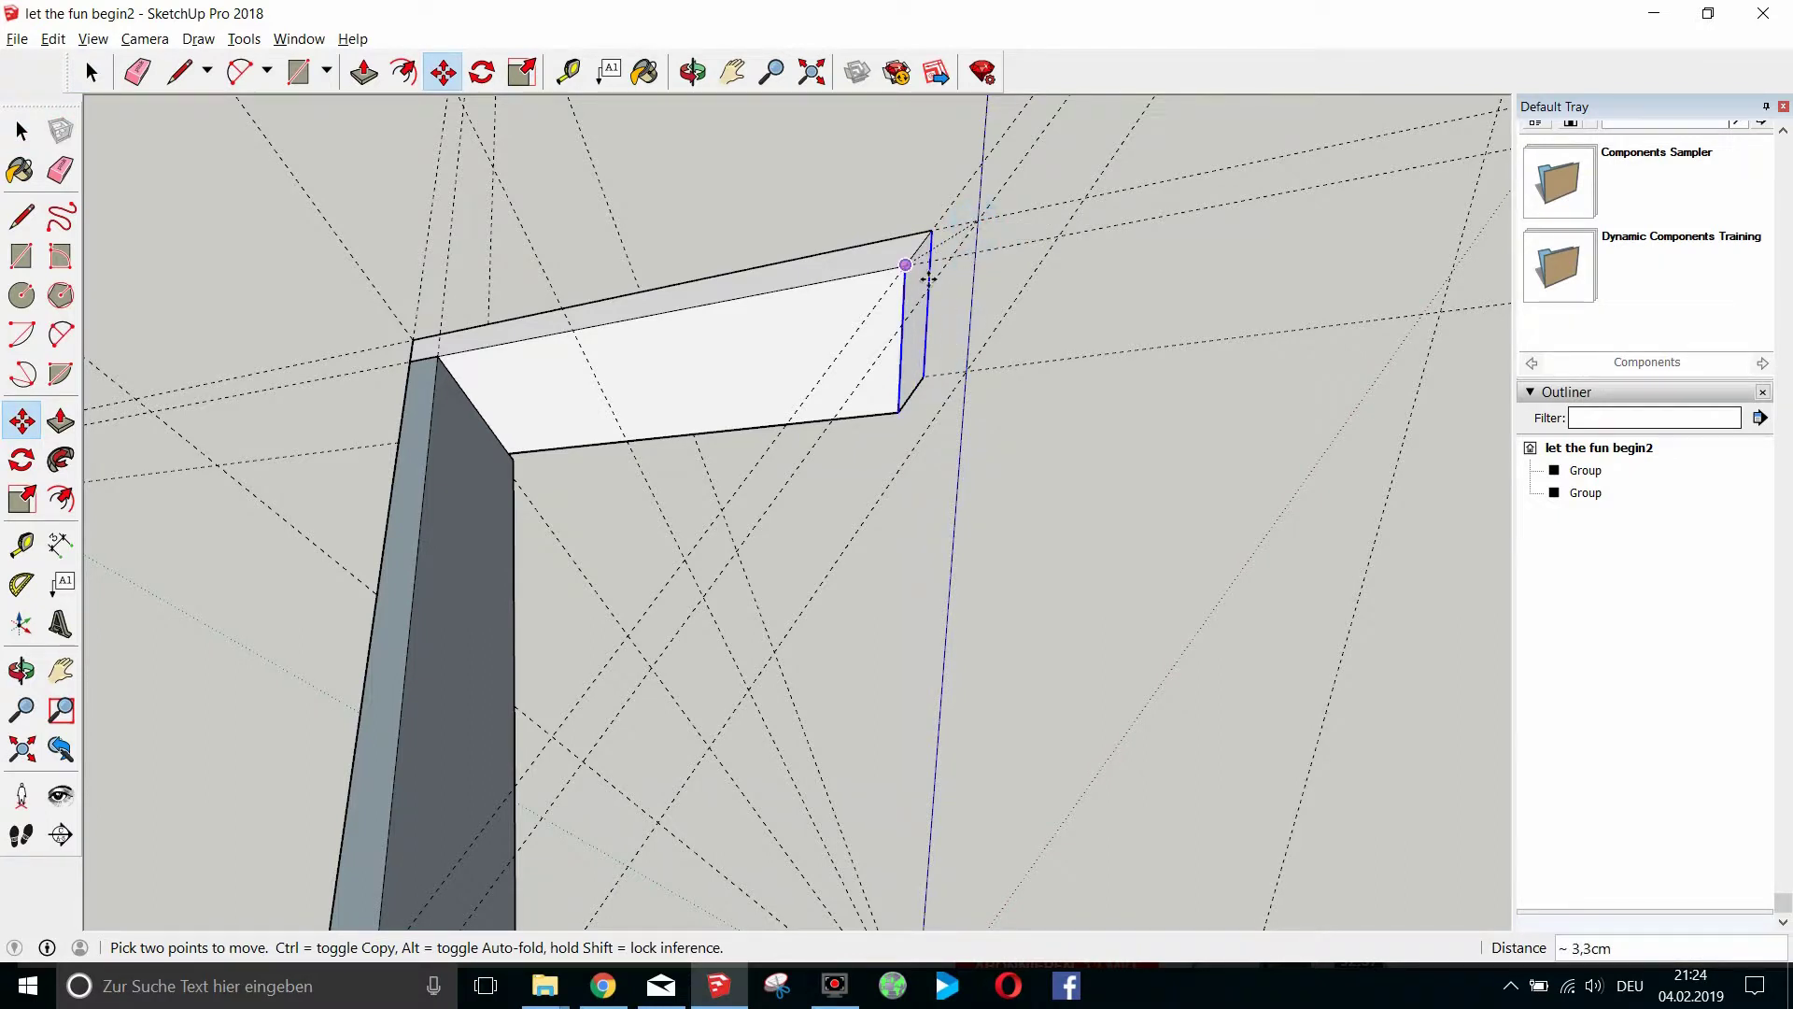
click(988, 248)
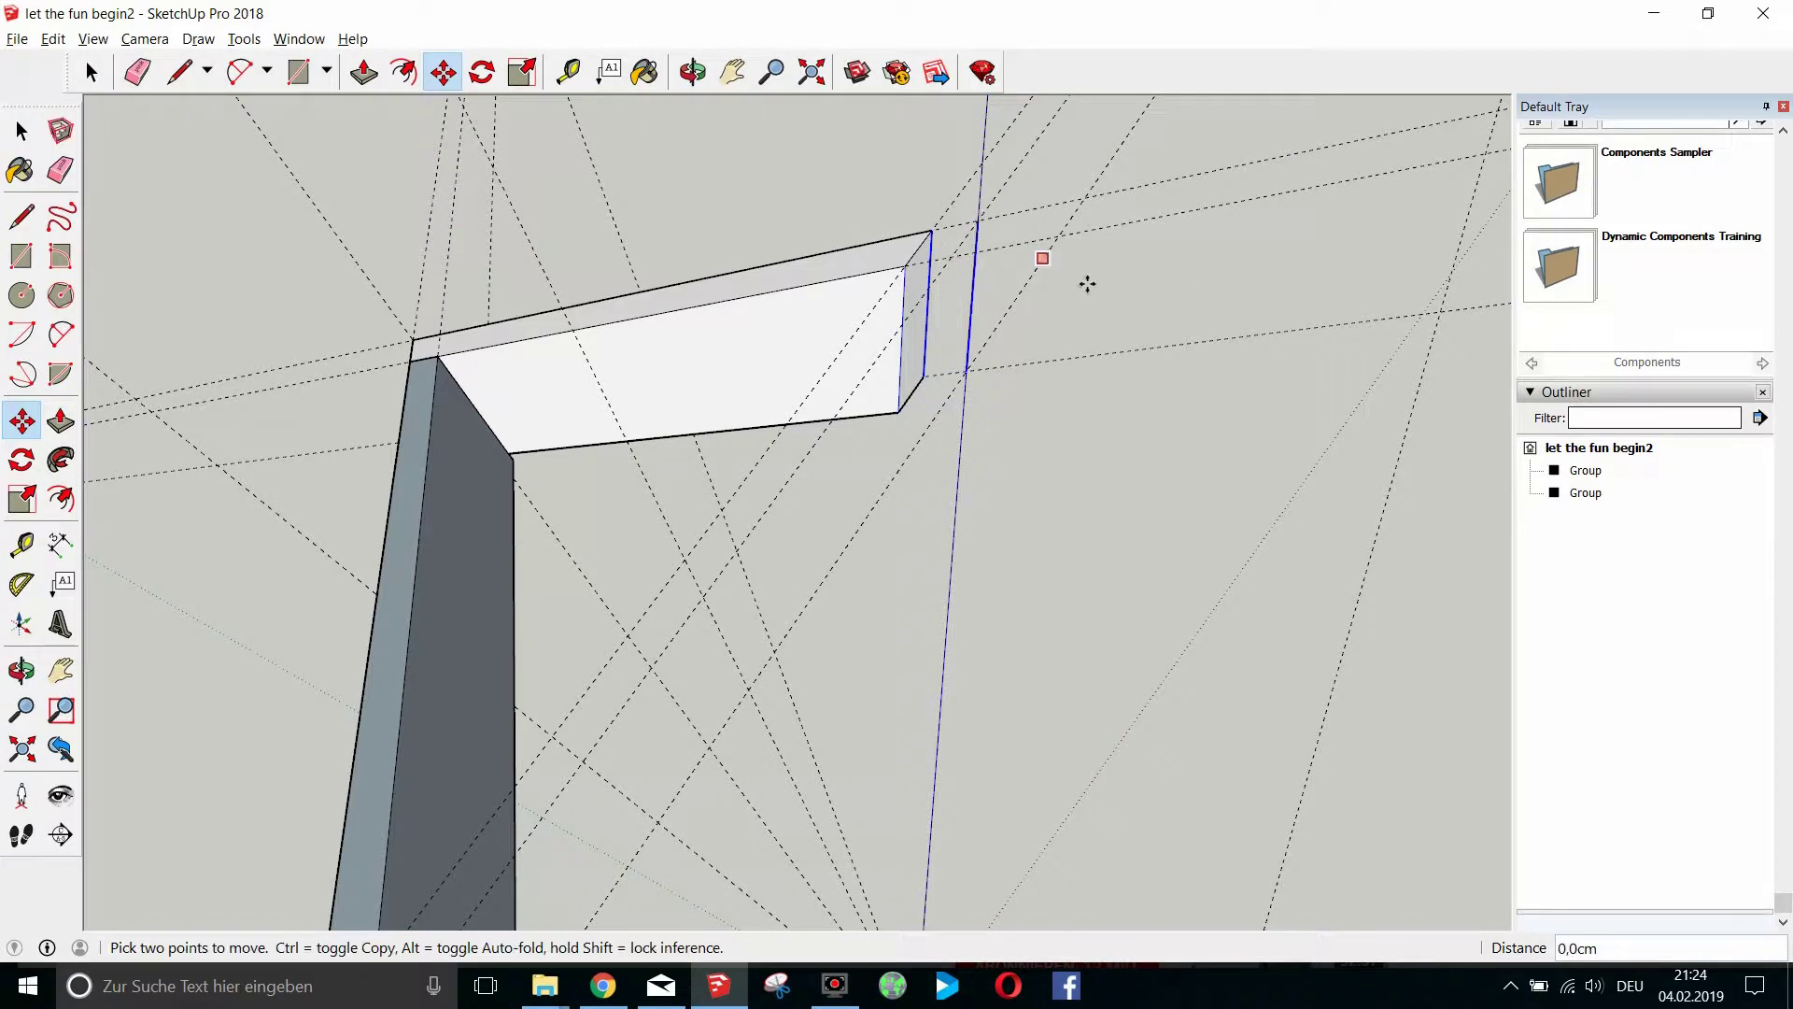
scroll(1136, 336, down, 3)
scroll(1065, 389, up, 1)
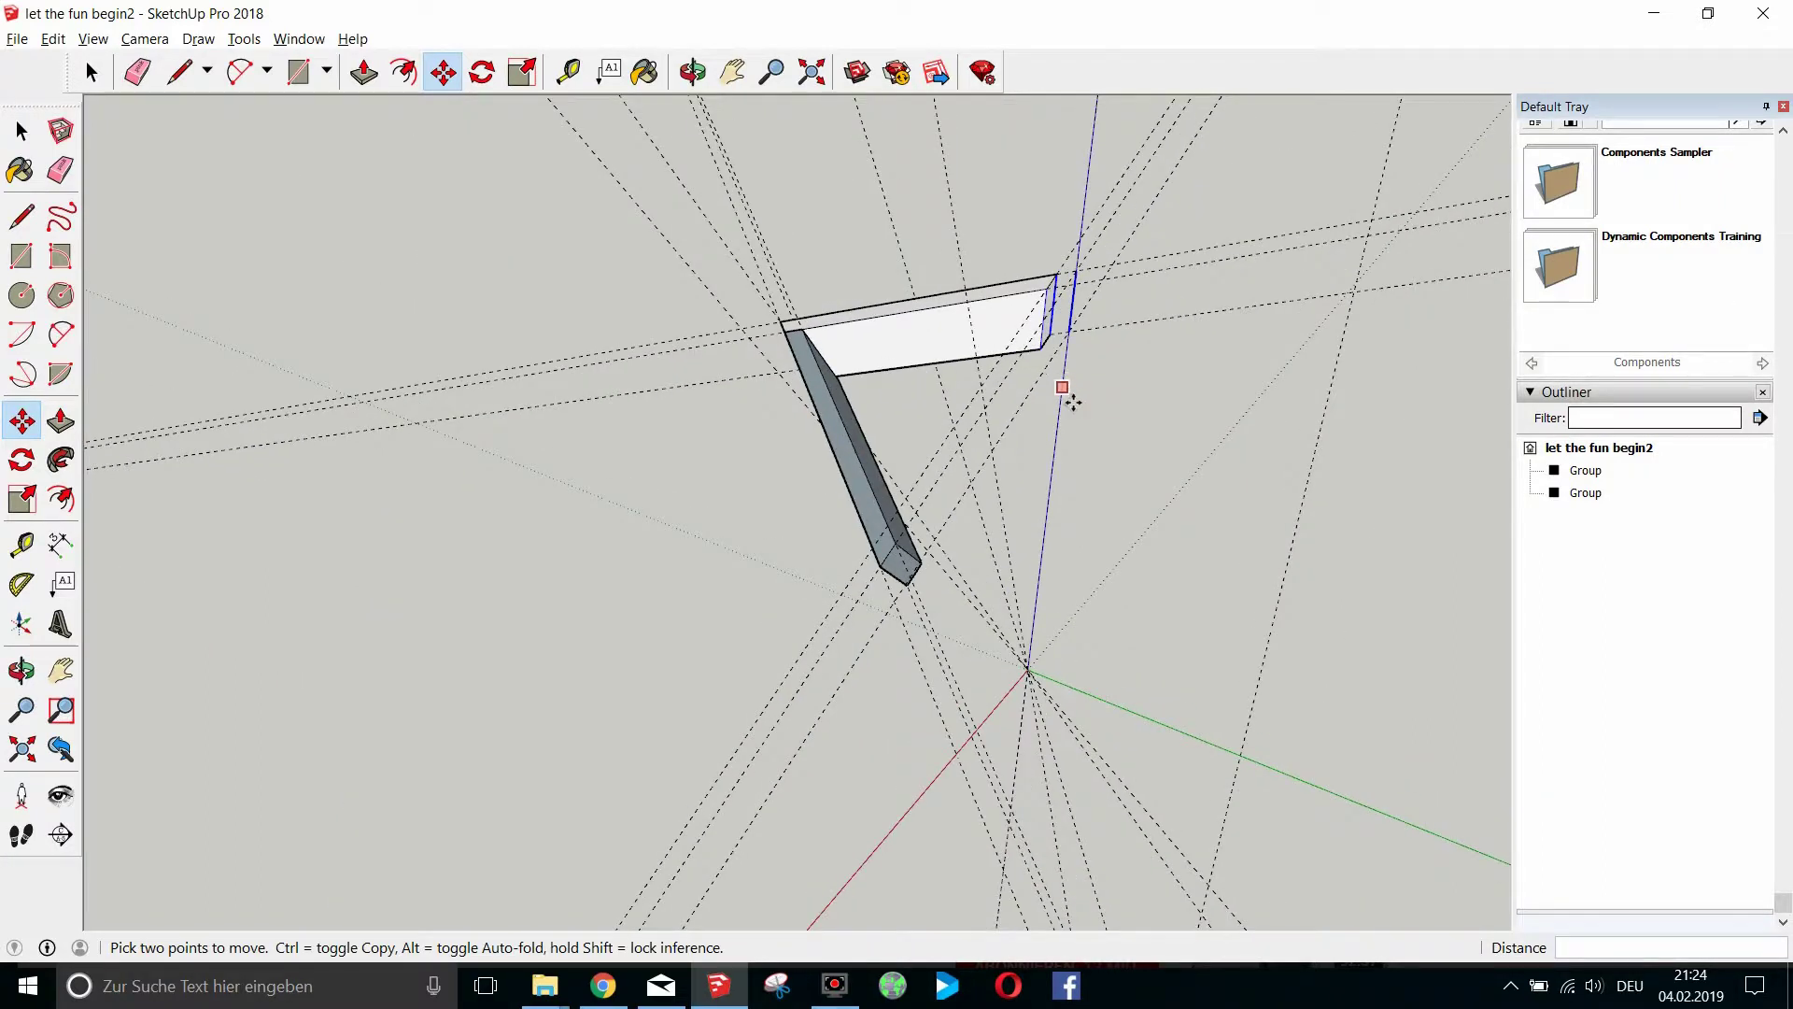
scroll(1067, 400, up, 2)
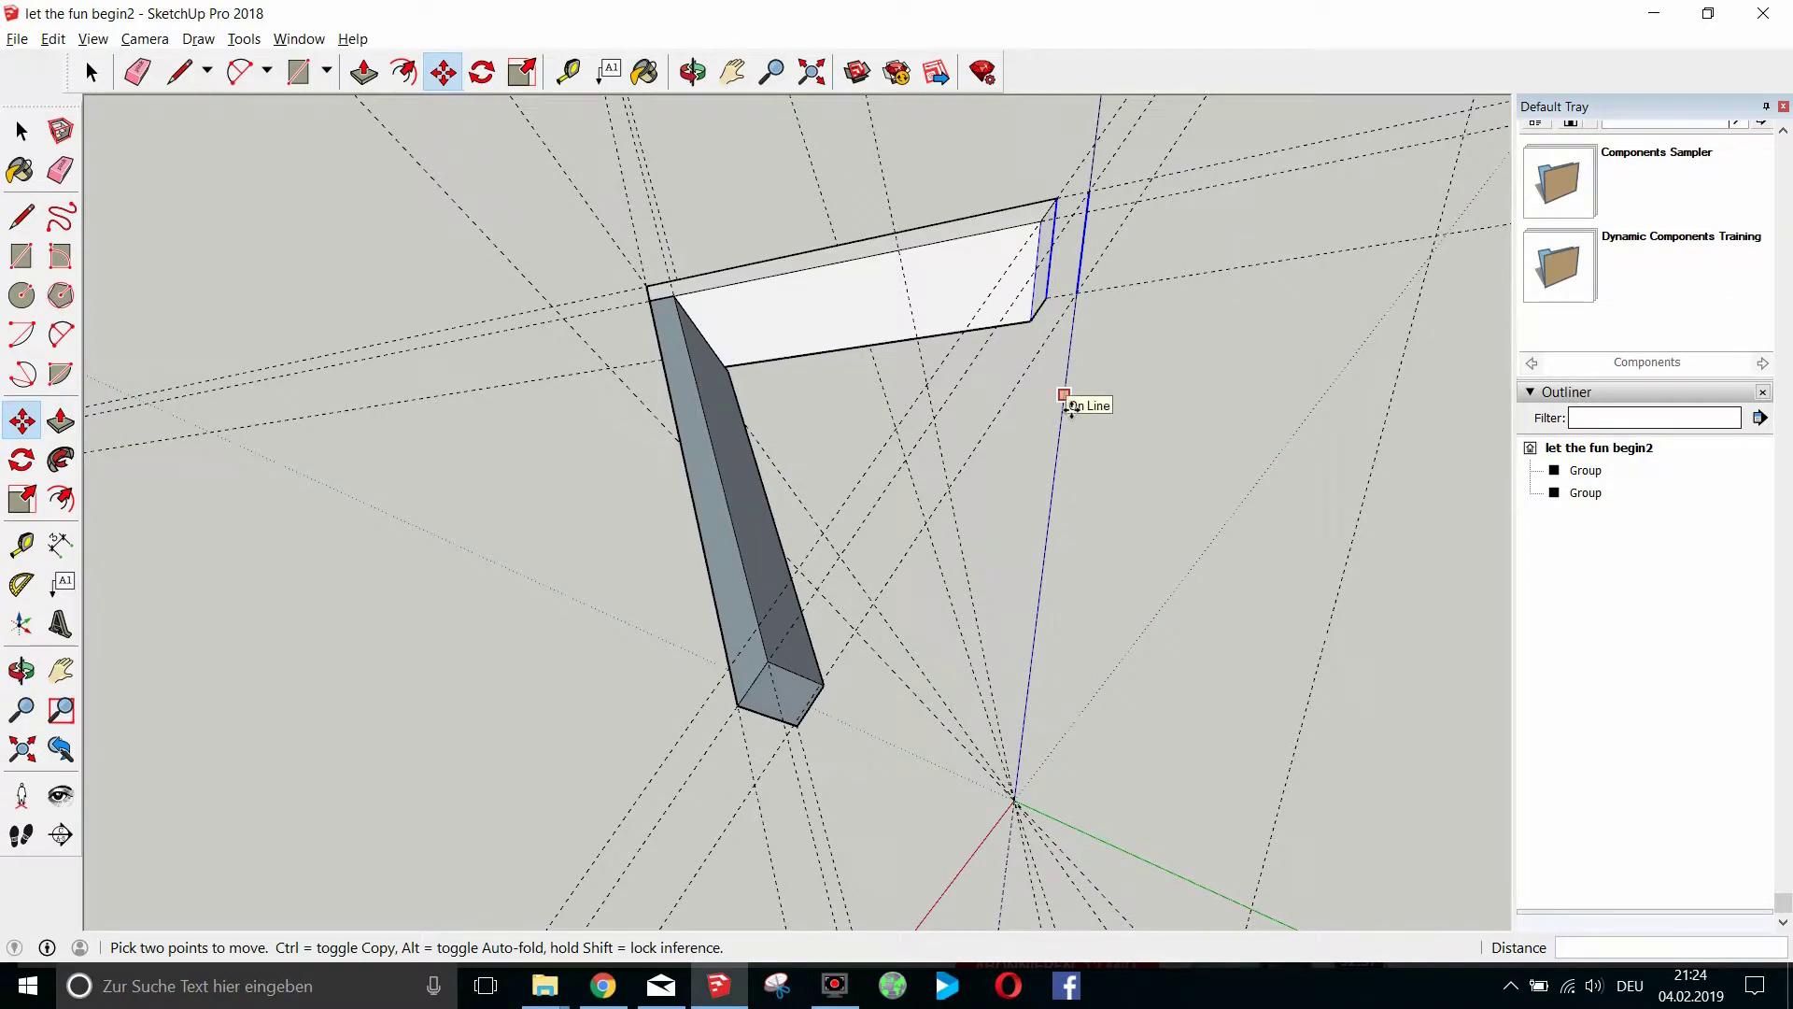
key(space)
double_click(764, 725)
click(1218, 570)
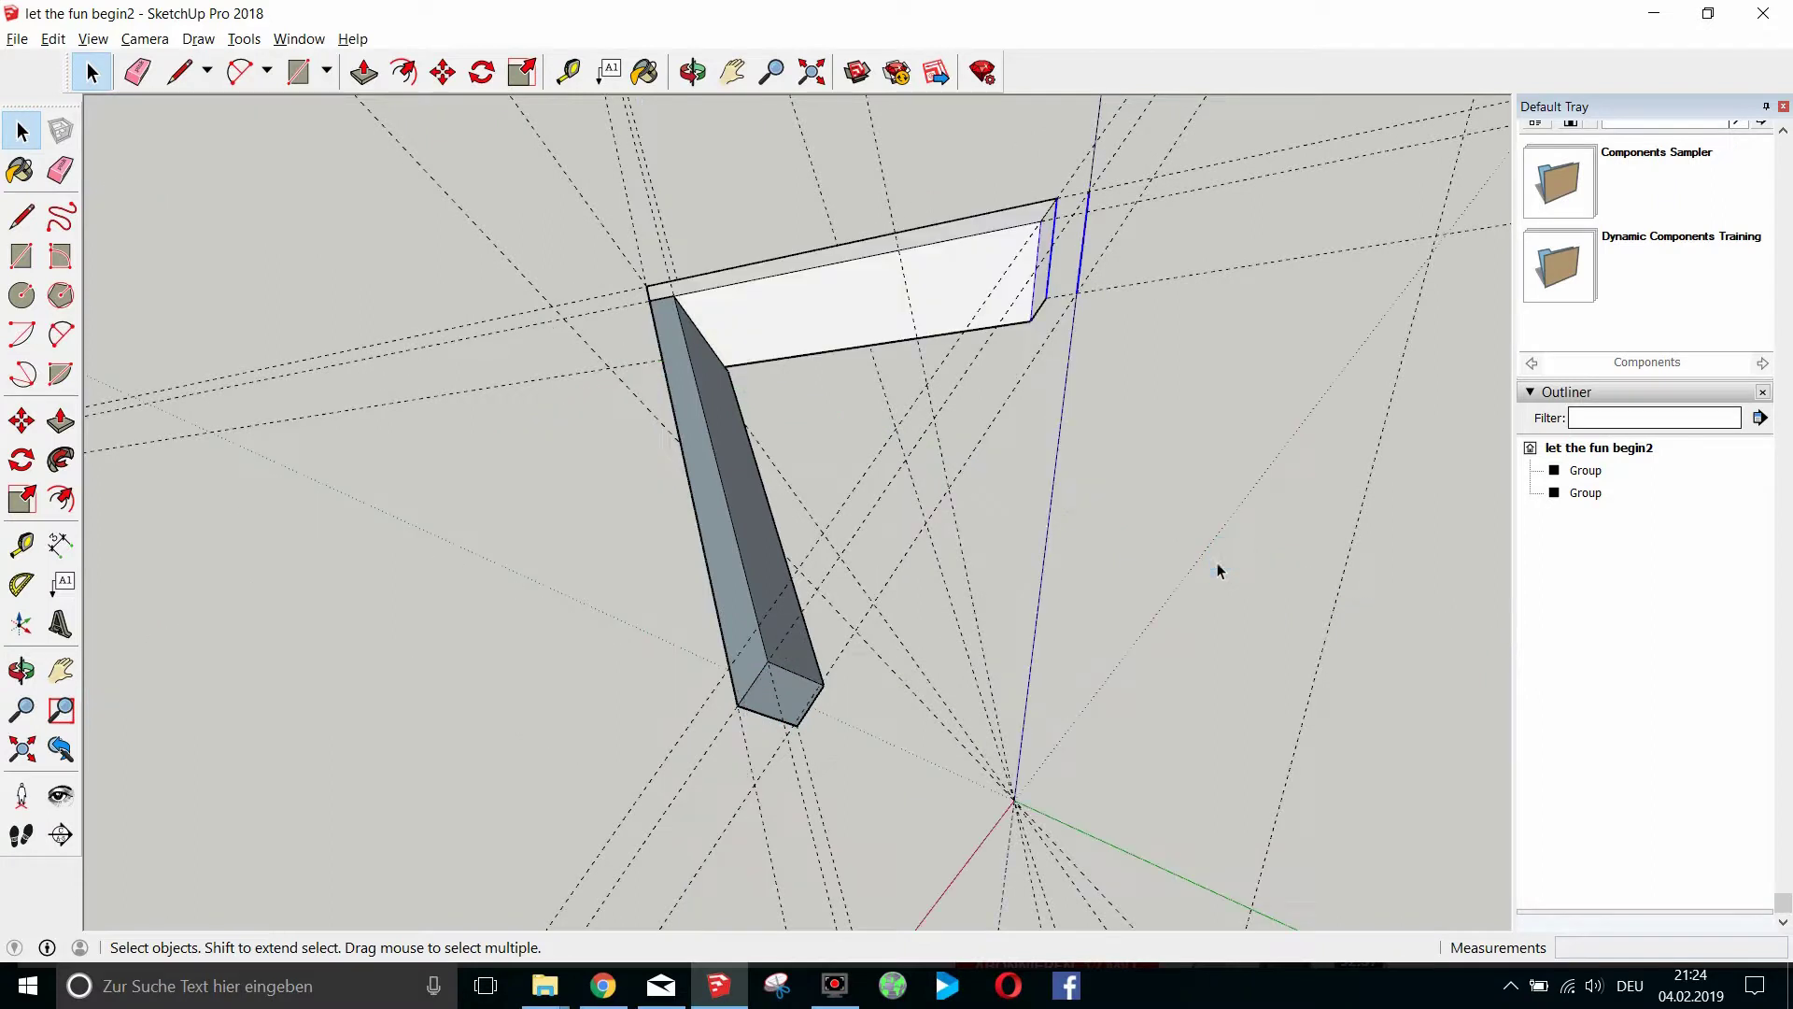
Draw a line along the lower outer edge of the first strip's free end face, from its corner to the guide intersection.
scroll(788, 421, down, 3)
scroll(558, 327, up, 2)
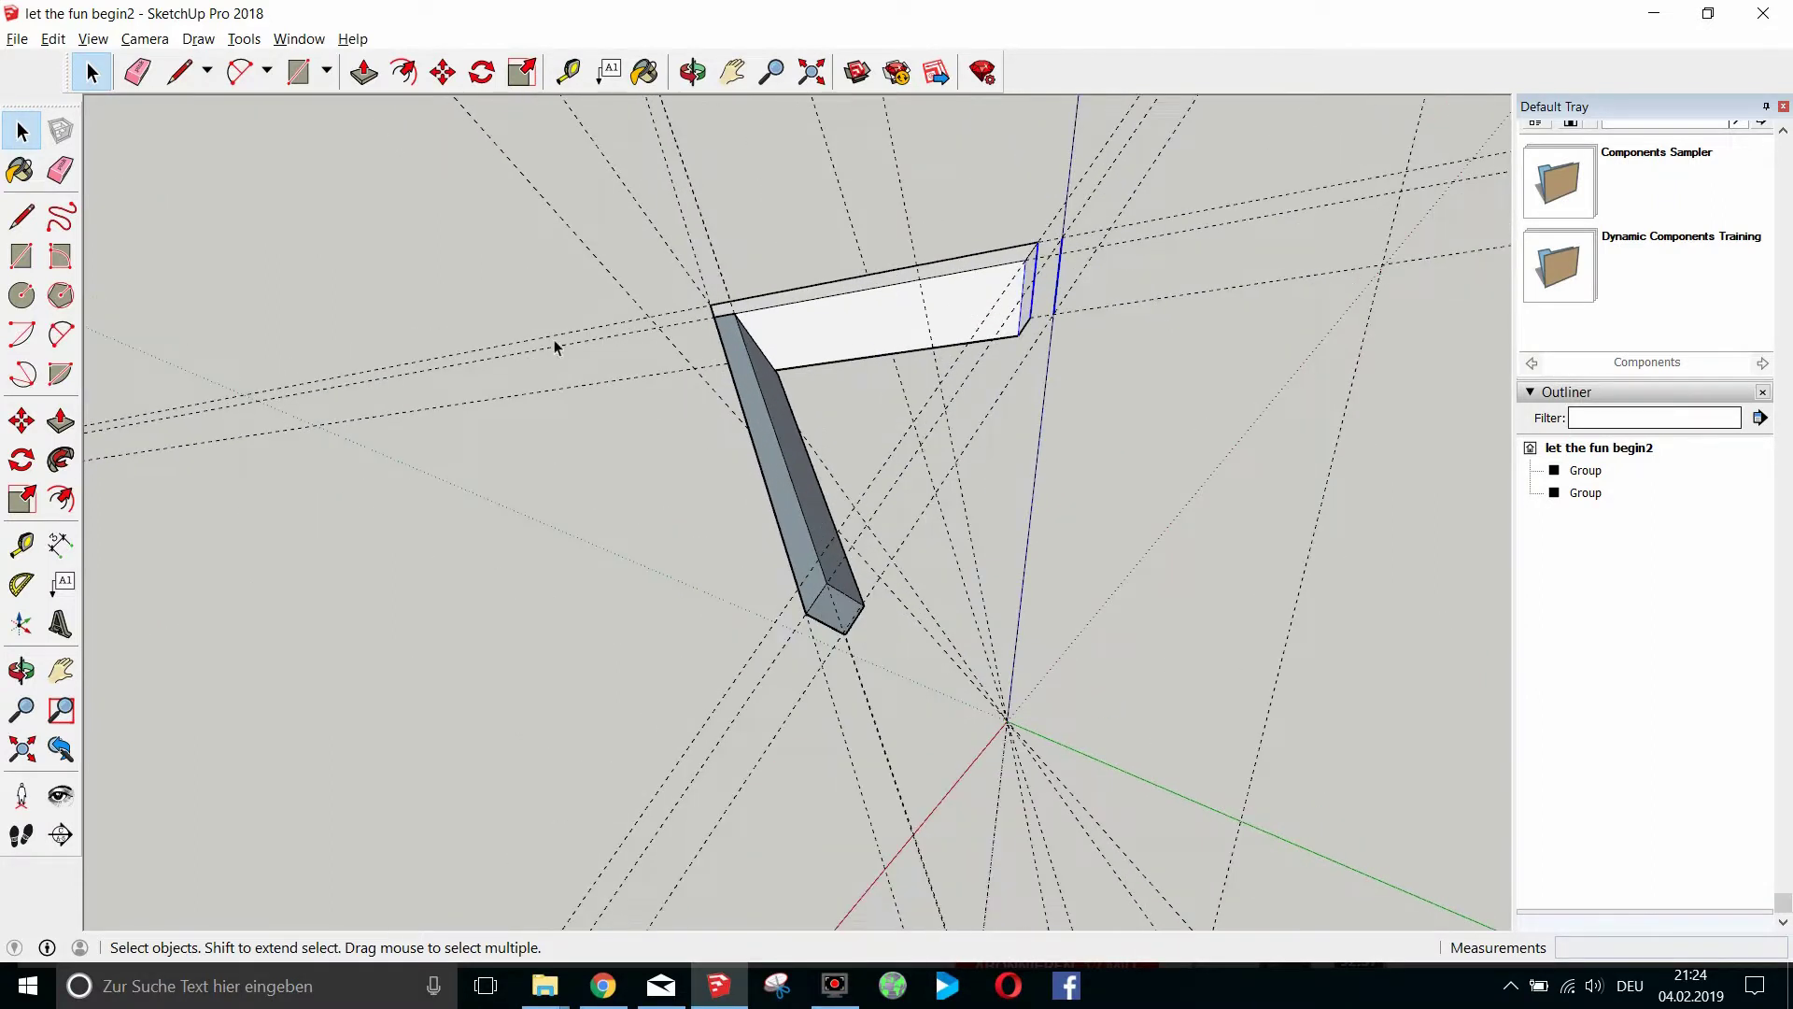
key(h)
scroll(793, 473, up, 5)
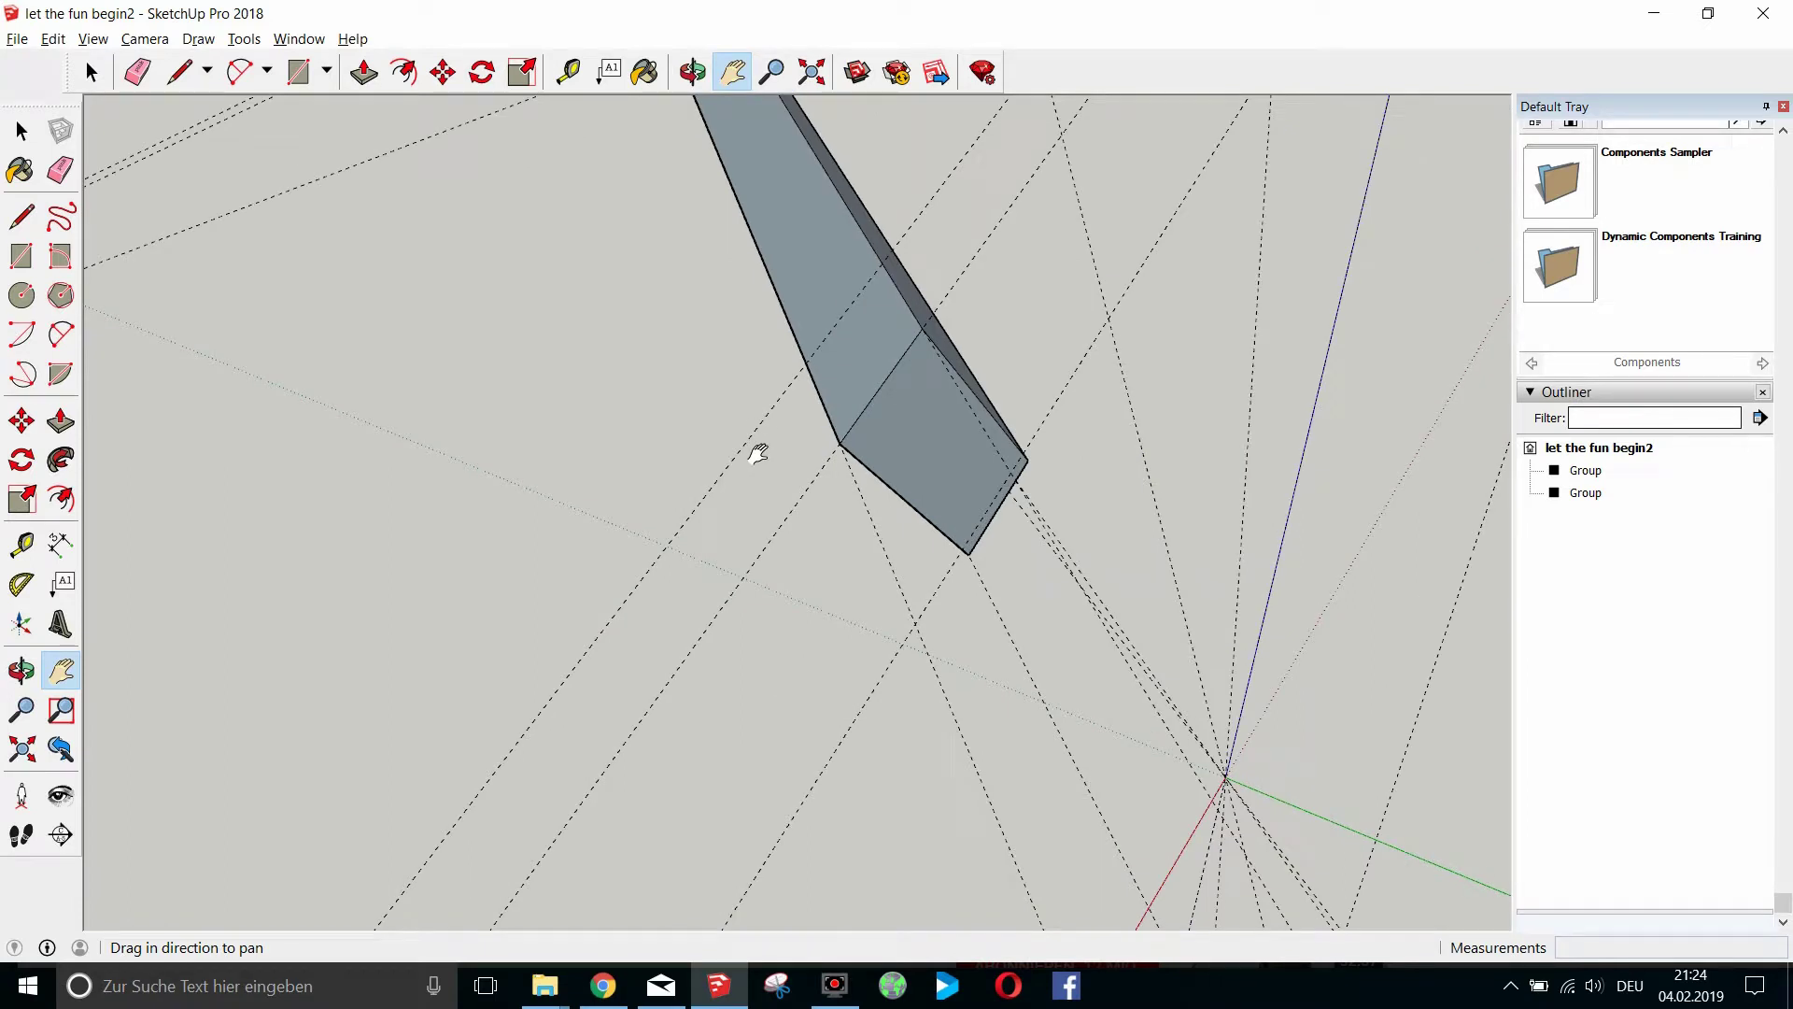
click(692, 72)
drag(709, 417, 630, 354)
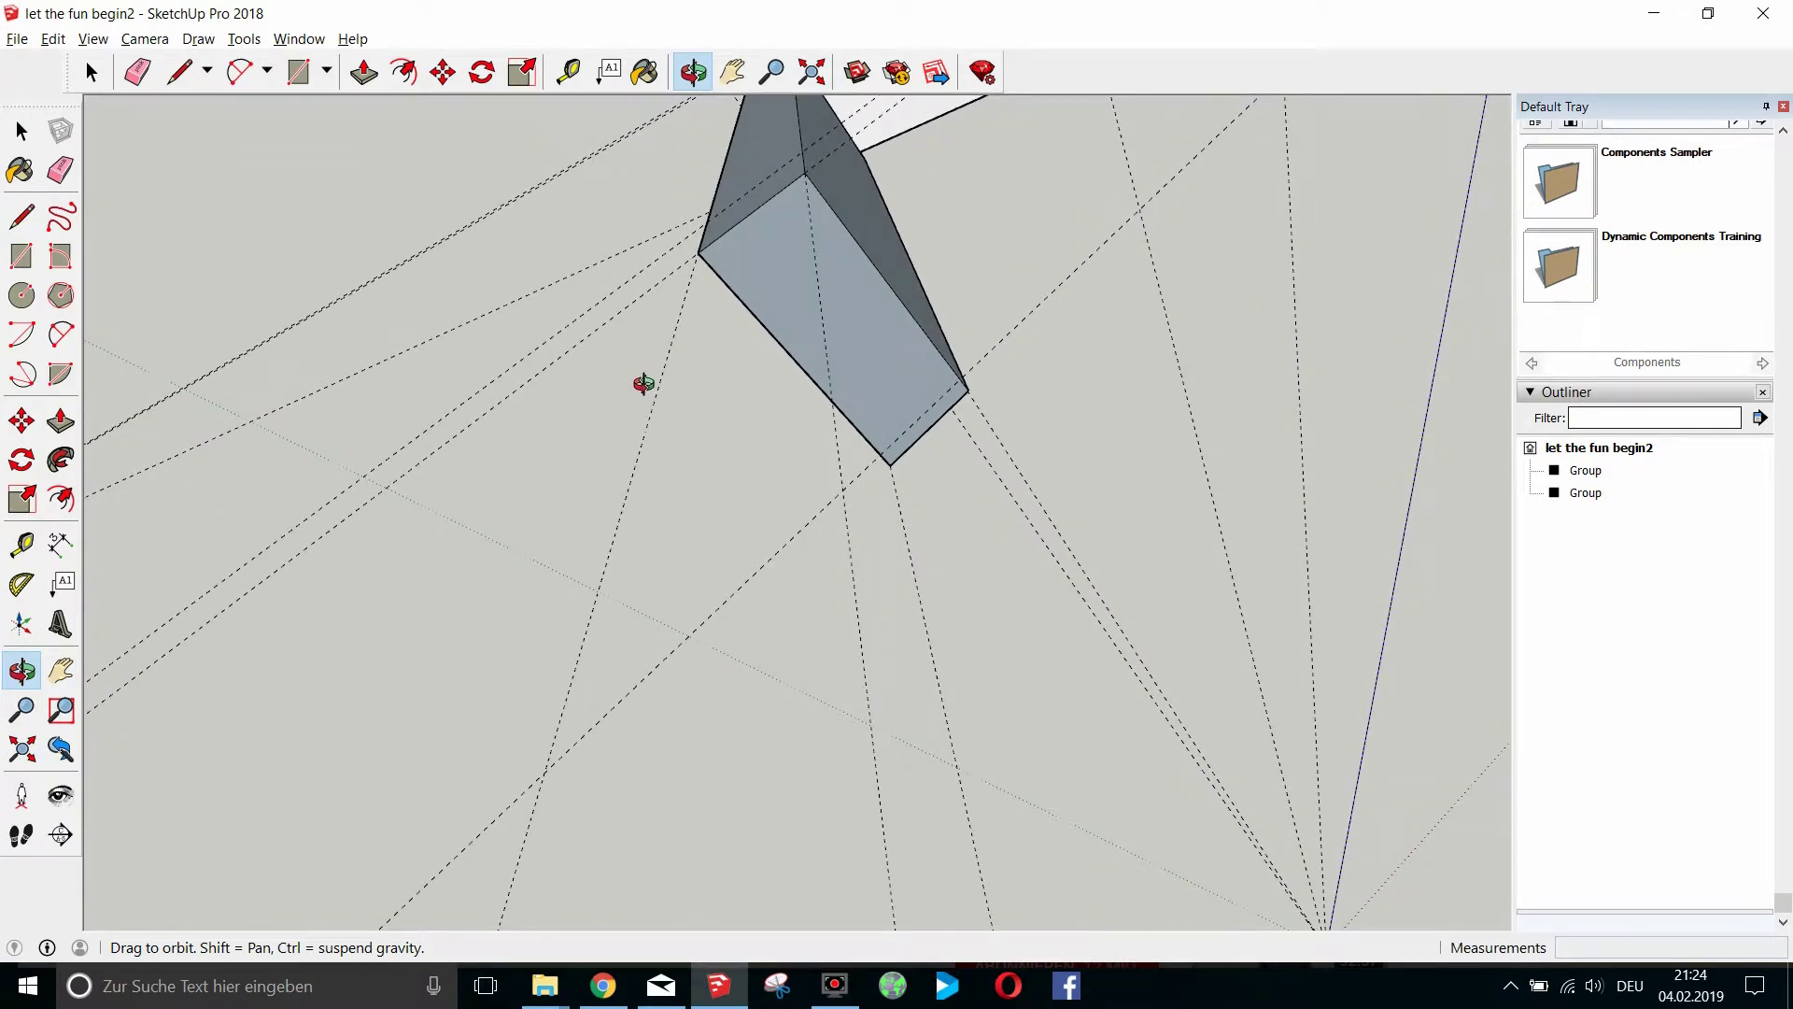
key(l)
click(698, 253)
click(888, 465)
scroll(889, 467, up, 3)
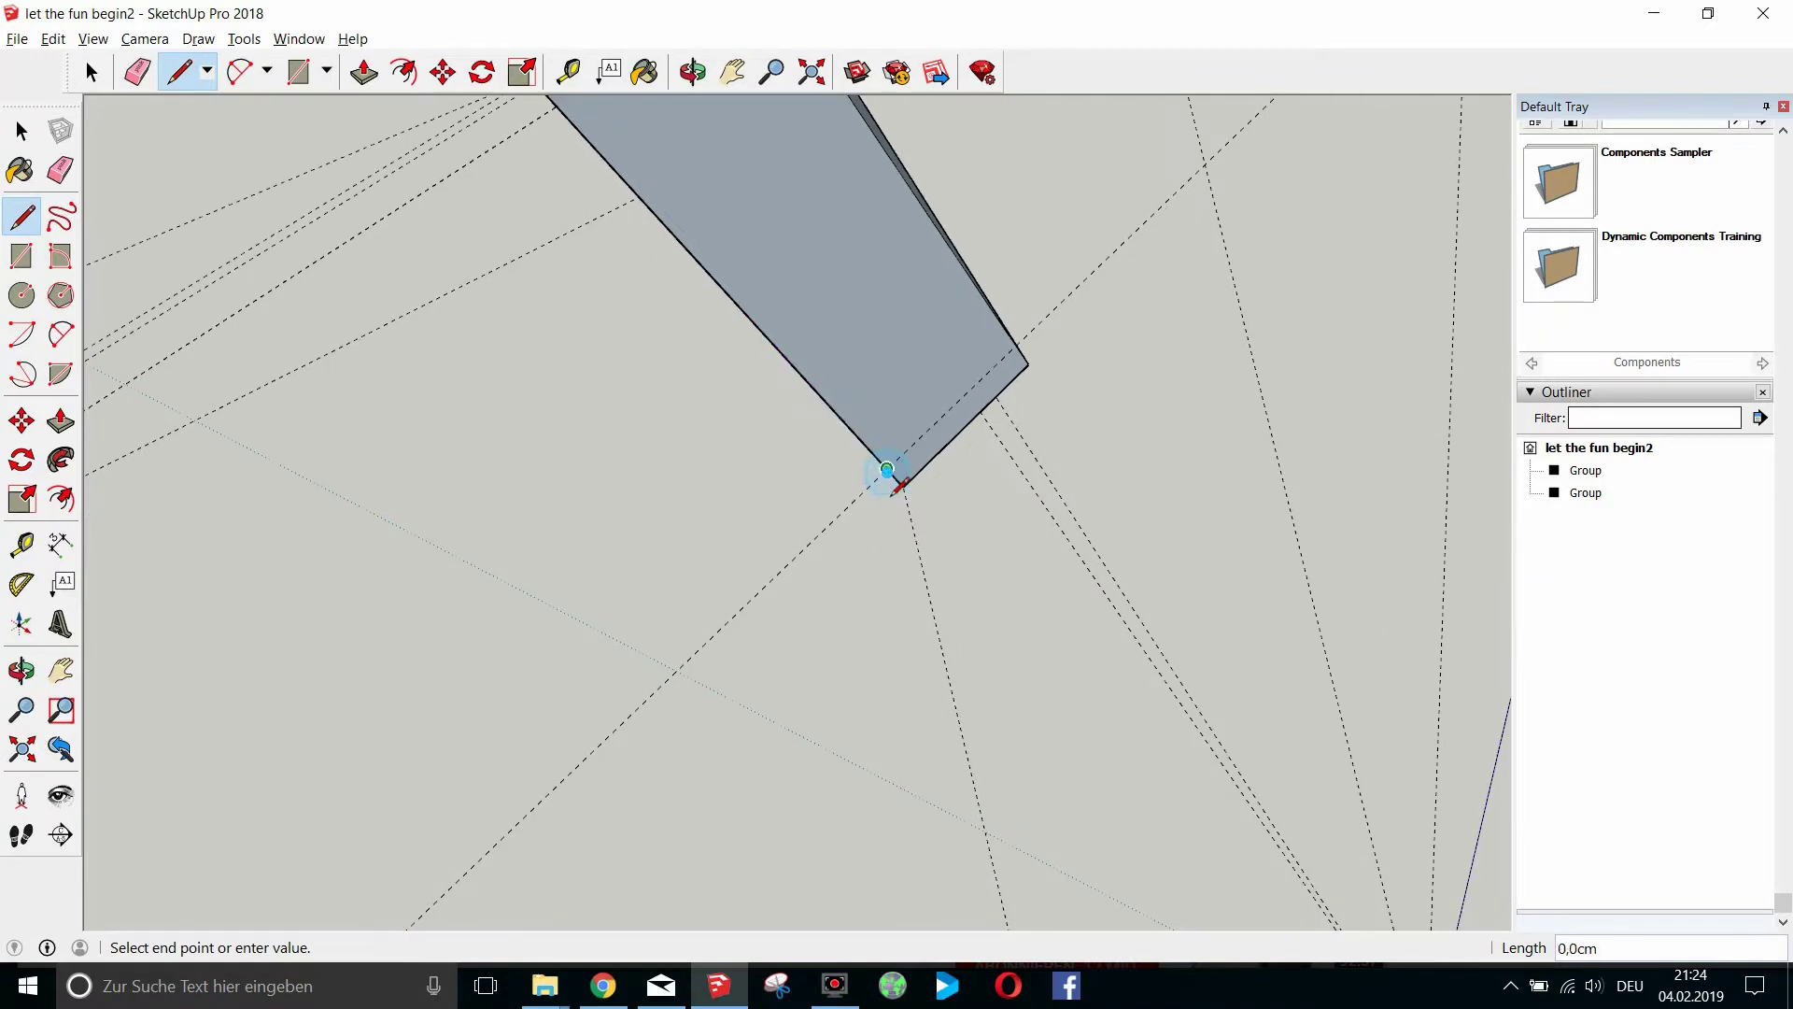
scroll(888, 472, down, 3)
scroll(892, 467, down, 2)
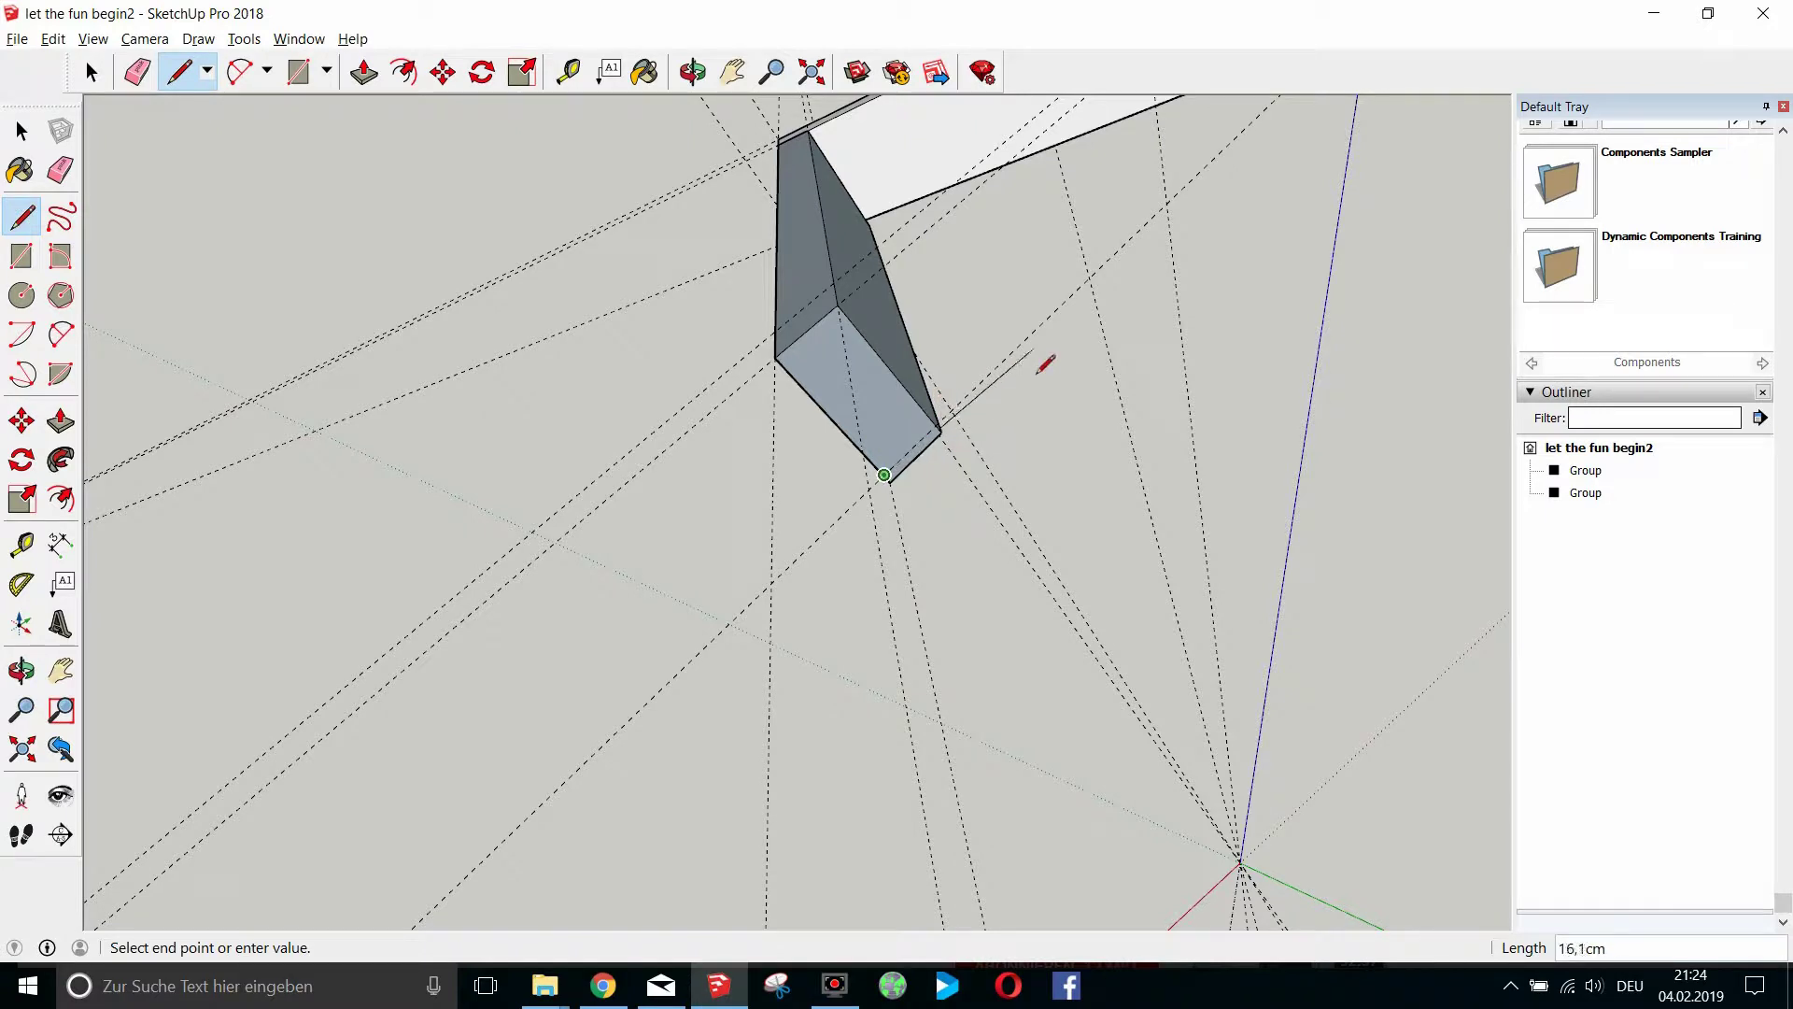
scroll(1013, 364, down, 10)
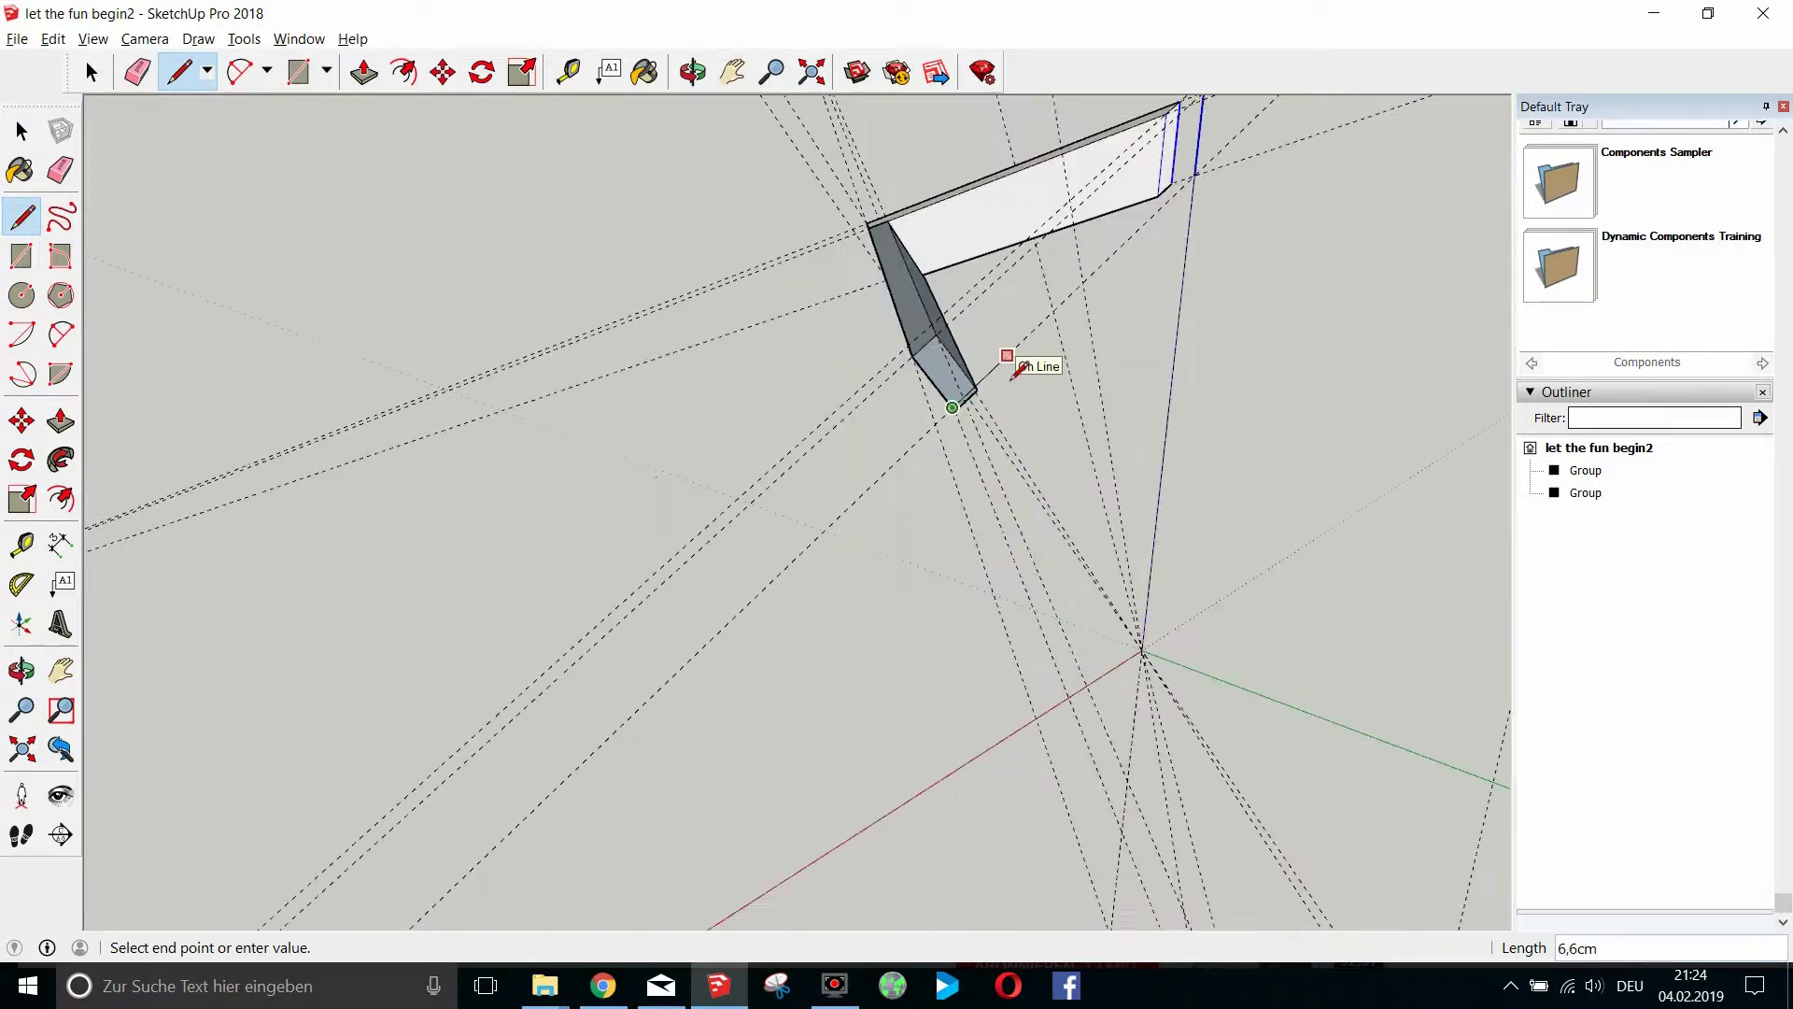
scroll(1016, 370, up, 10)
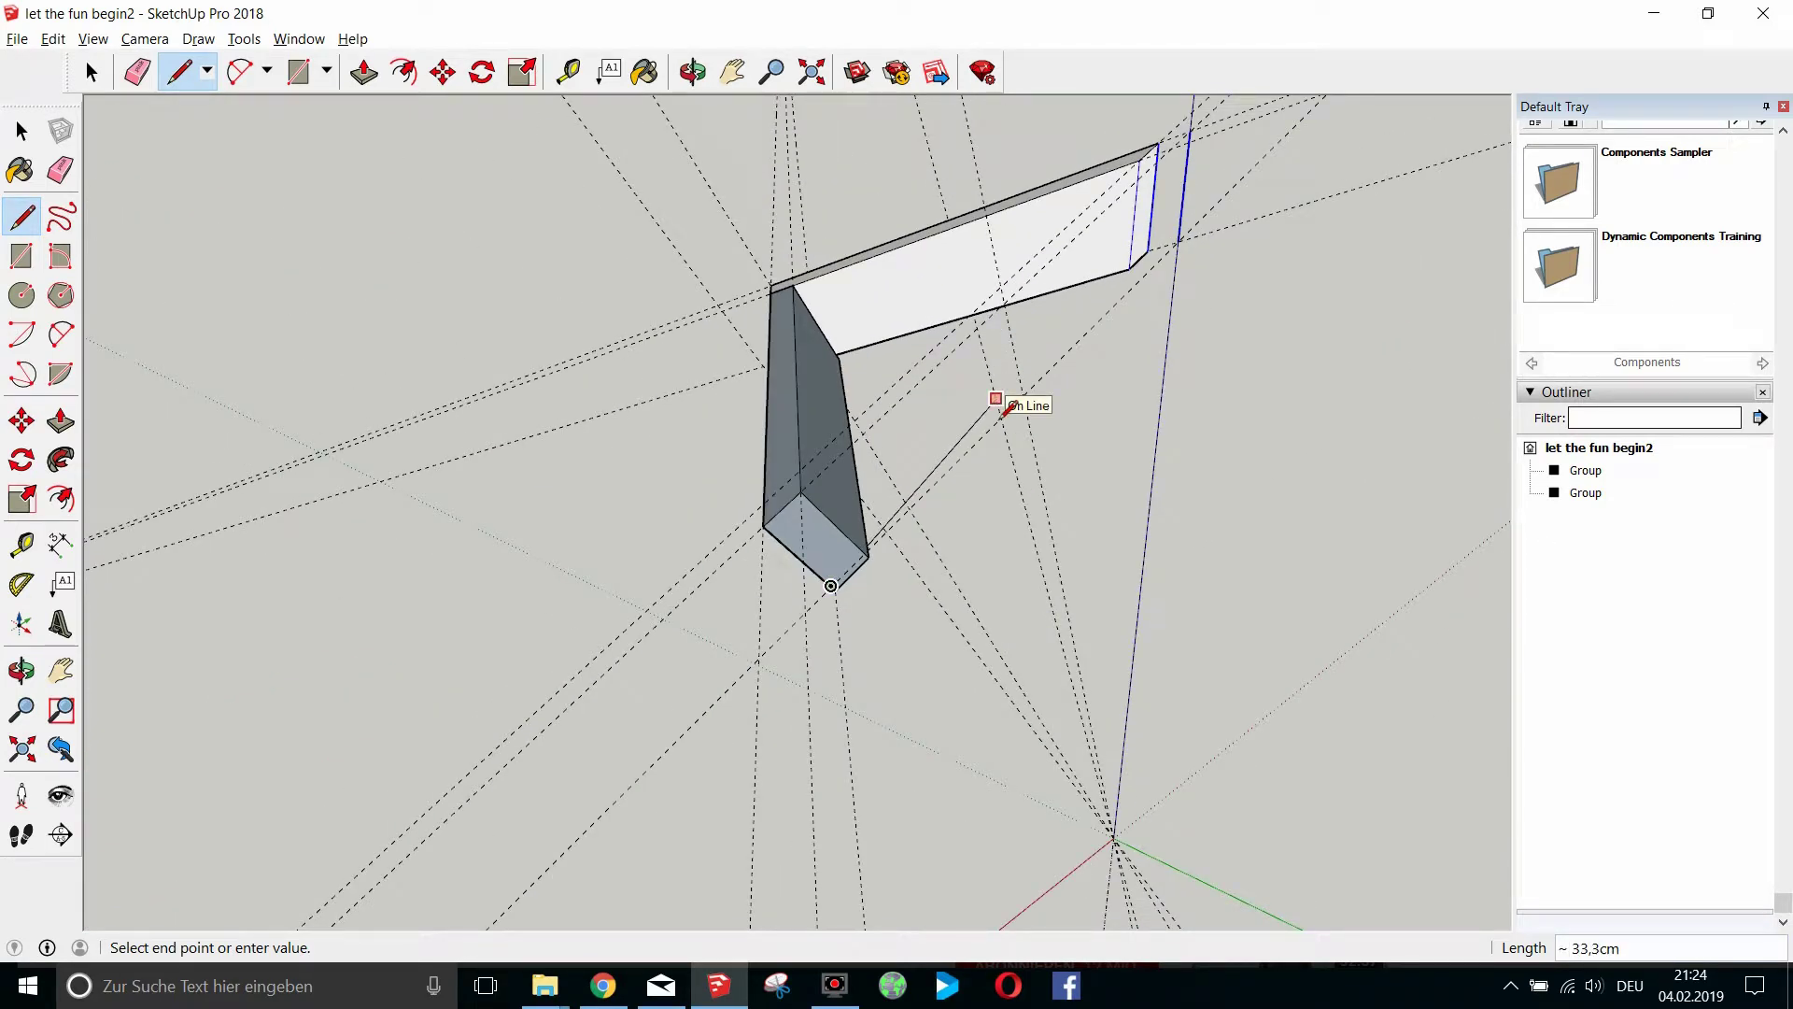
key(Escape)
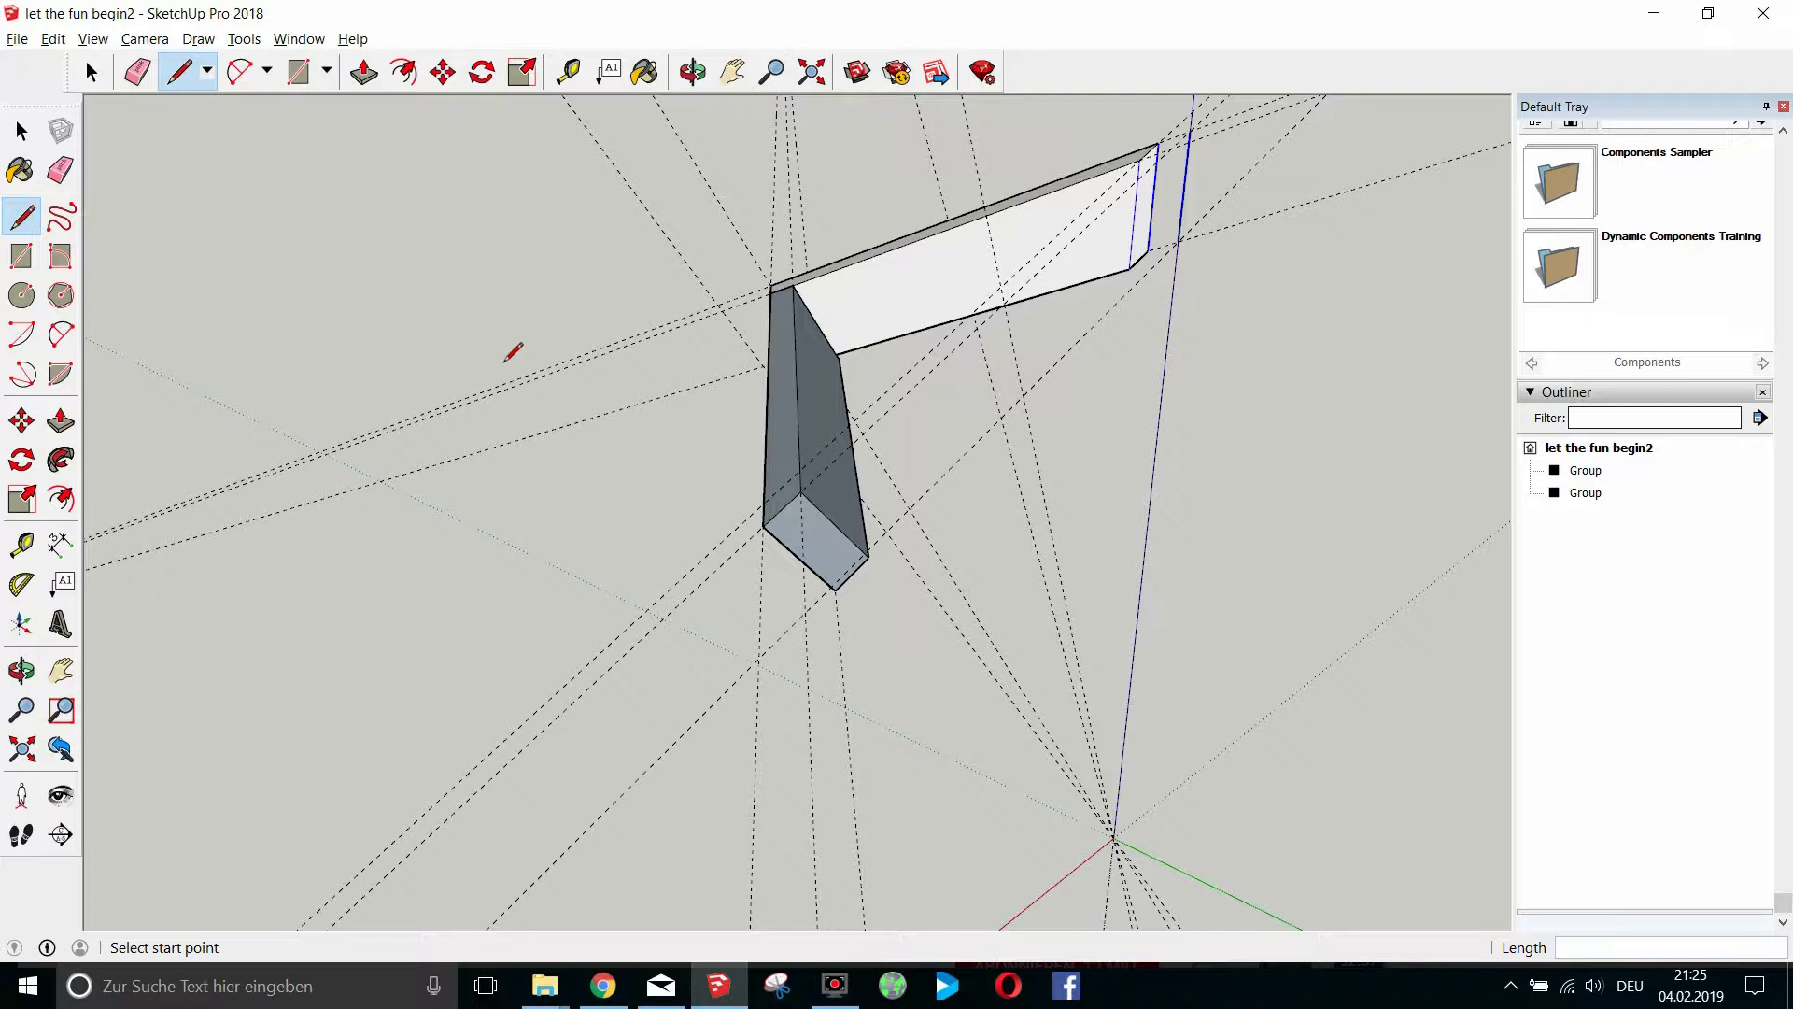
Move the end line onto the inner edge of the first strip's end face and copy it about 2.8 cm up the strip.
scroll(511, 361, down, 1)
scroll(512, 362, up, 1)
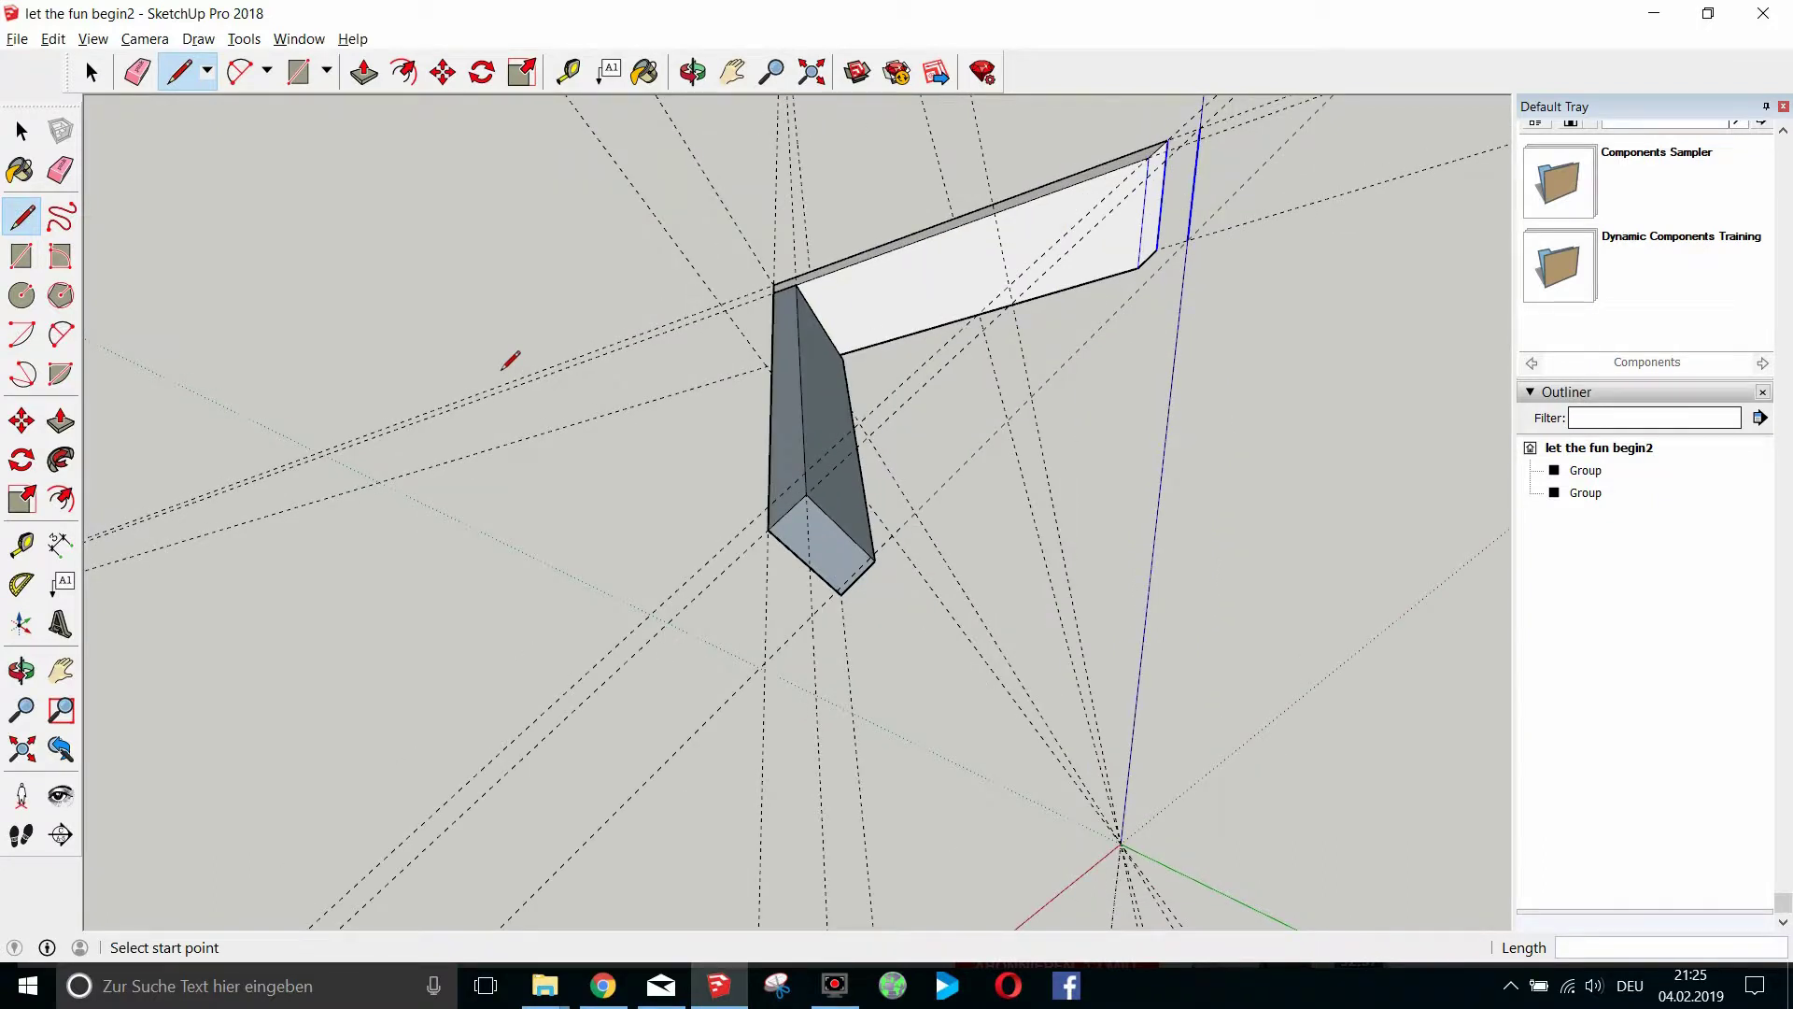
click(90, 72)
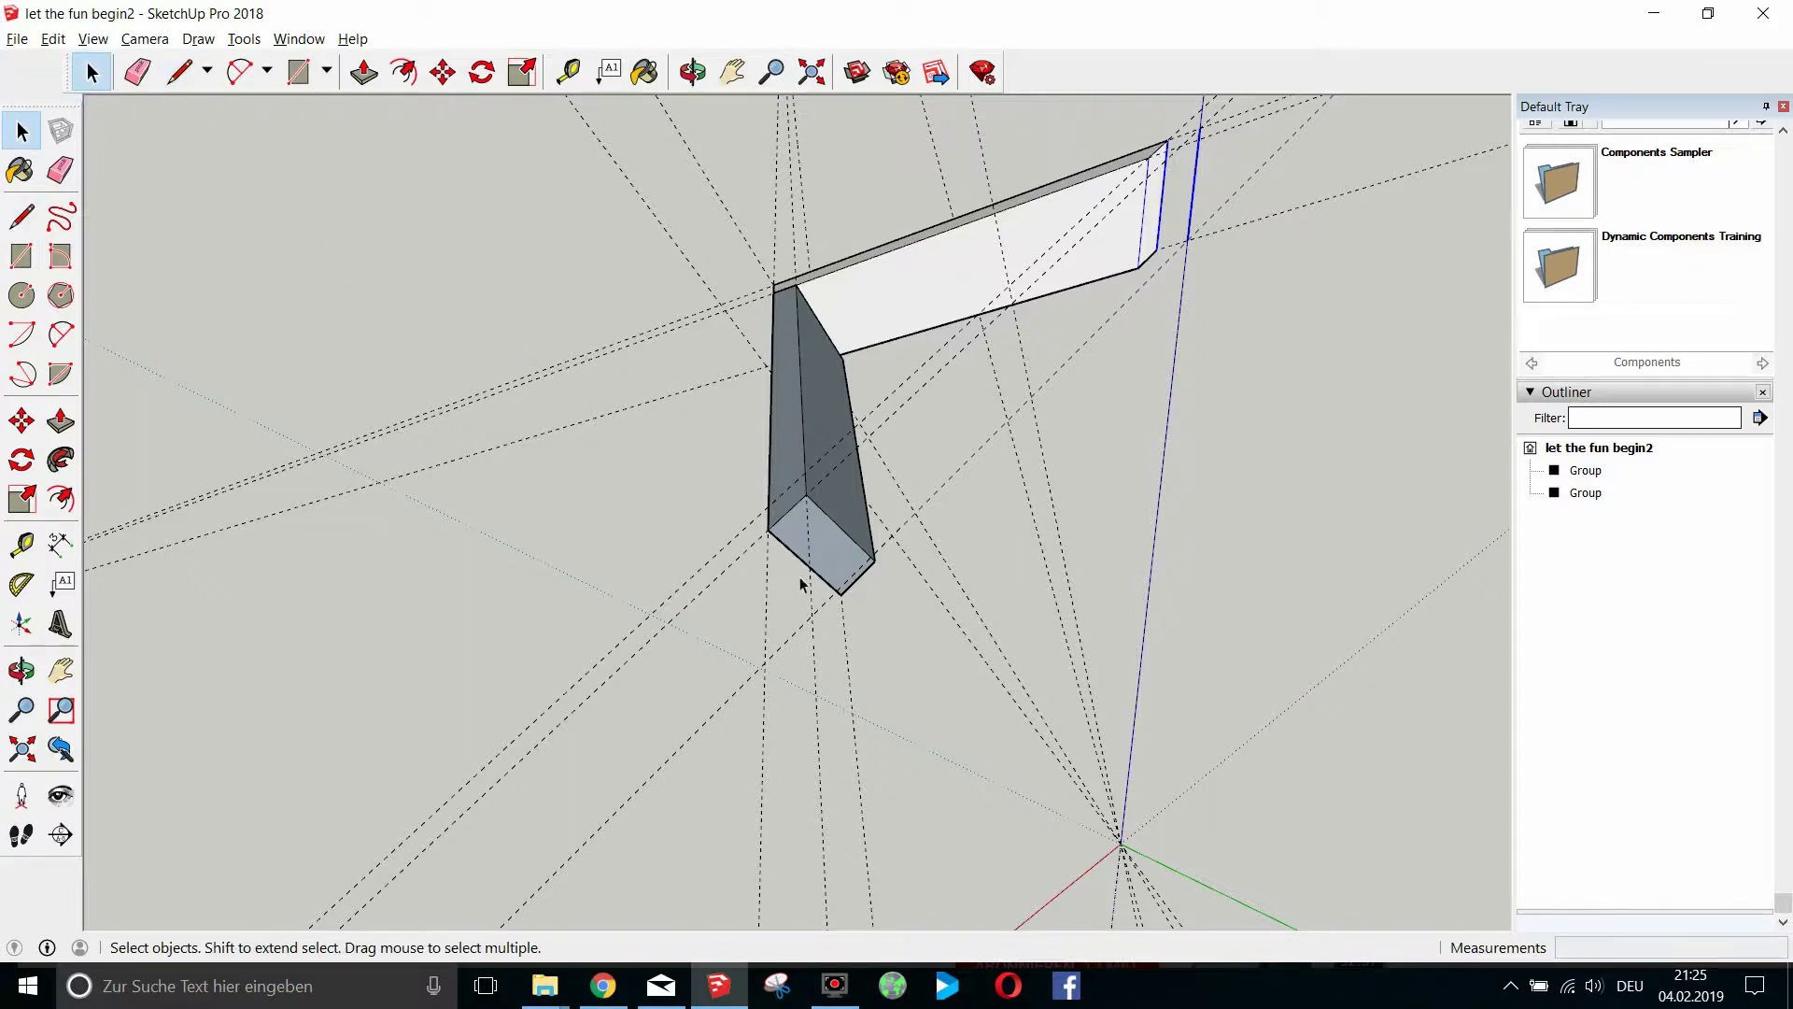
scroll(800, 572, up, 1)
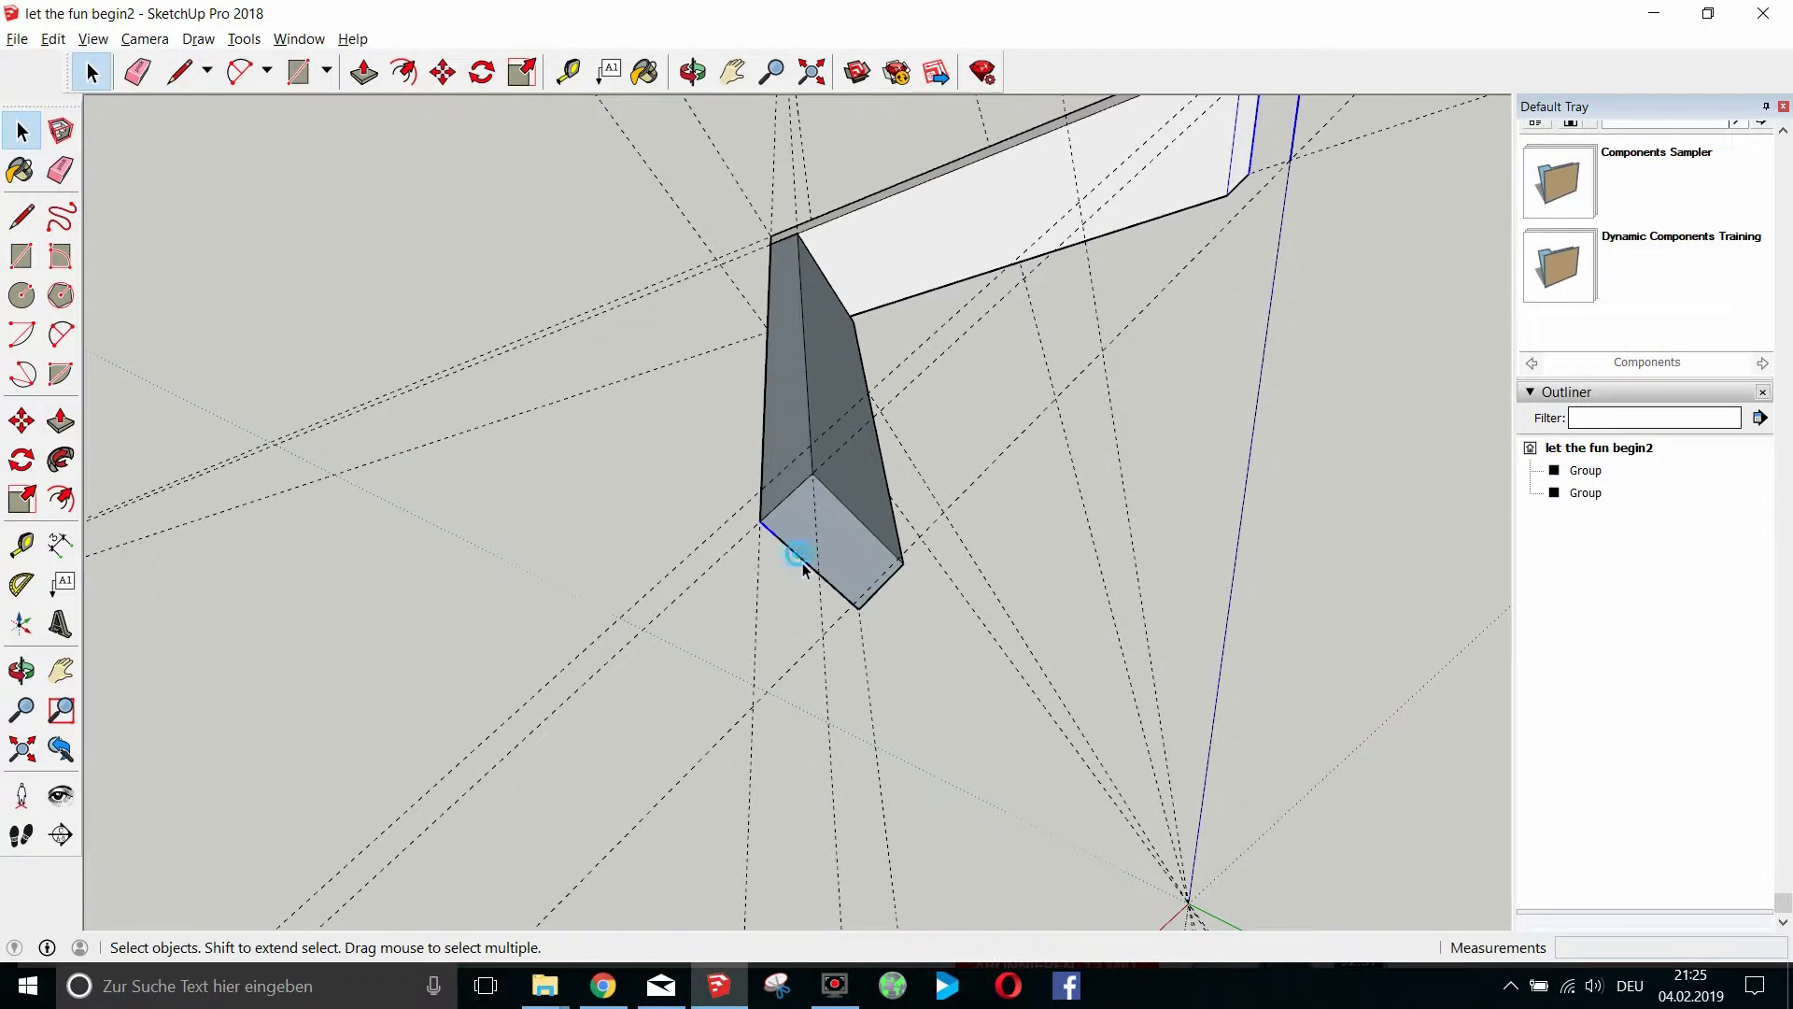
click(771, 535)
click(820, 579)
scroll(809, 573, up, 1)
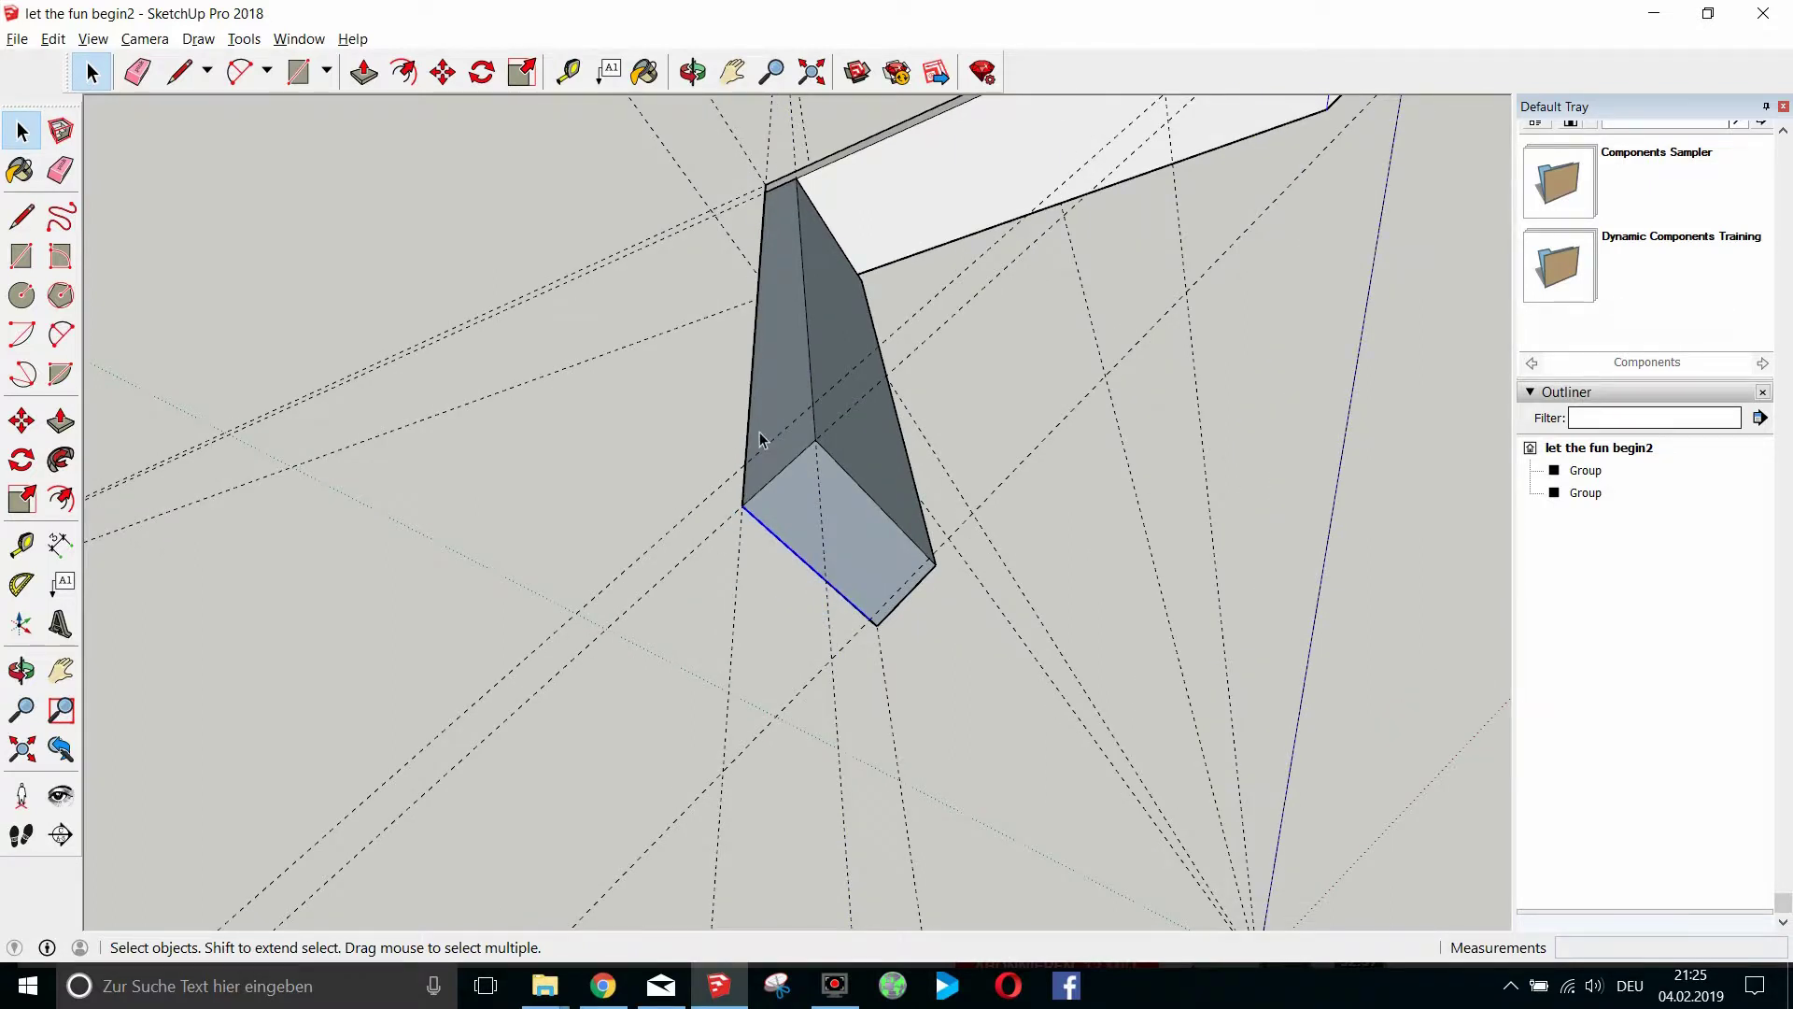
click(443, 72)
click(745, 511)
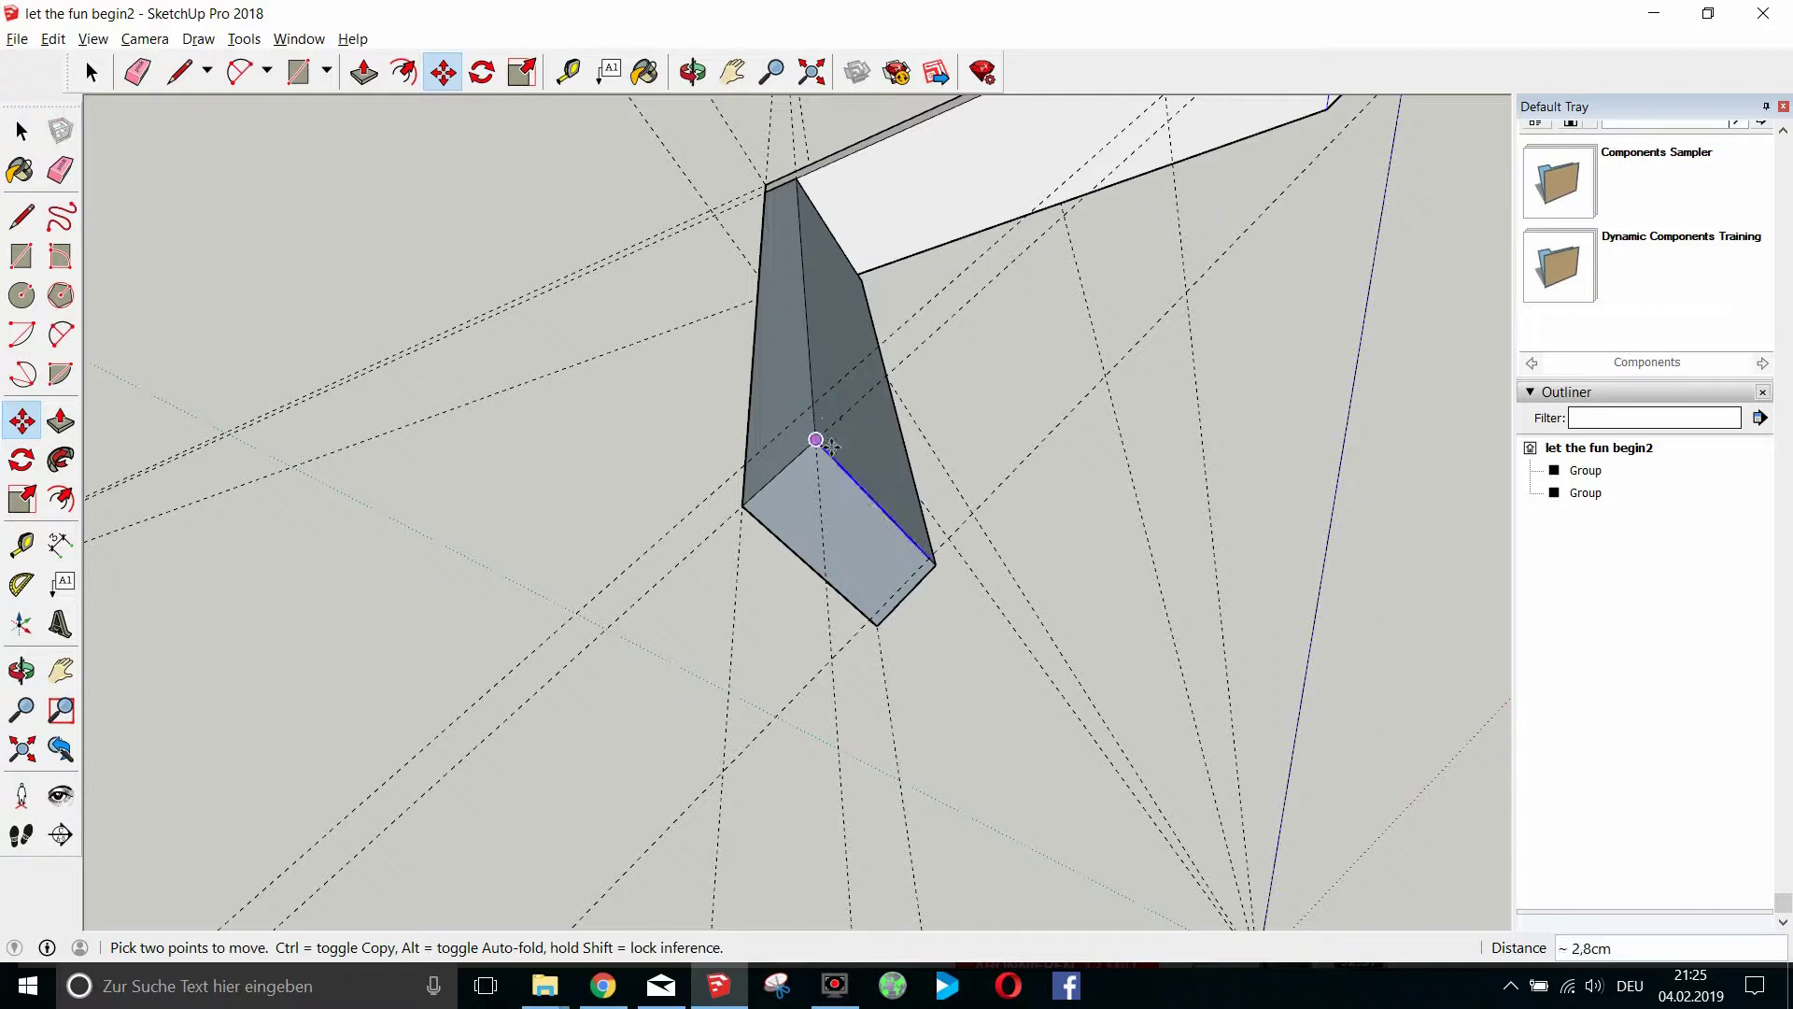
key(ctrl)
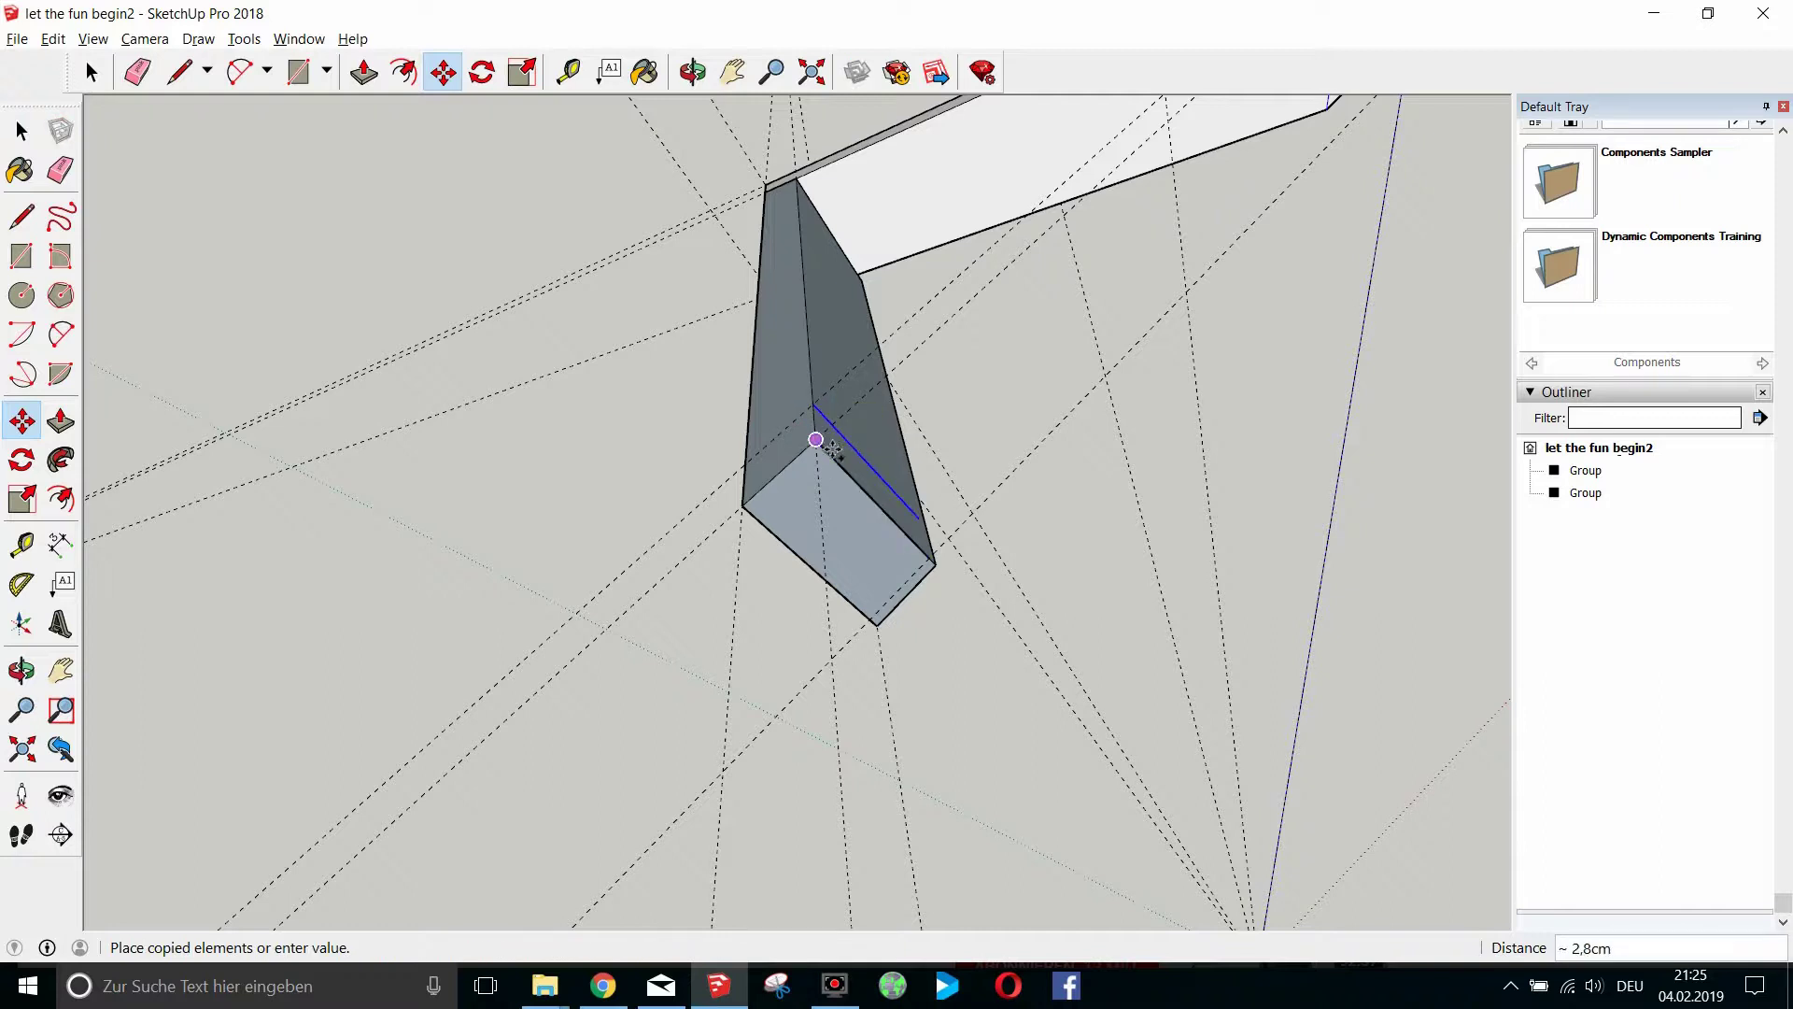
click(815, 439)
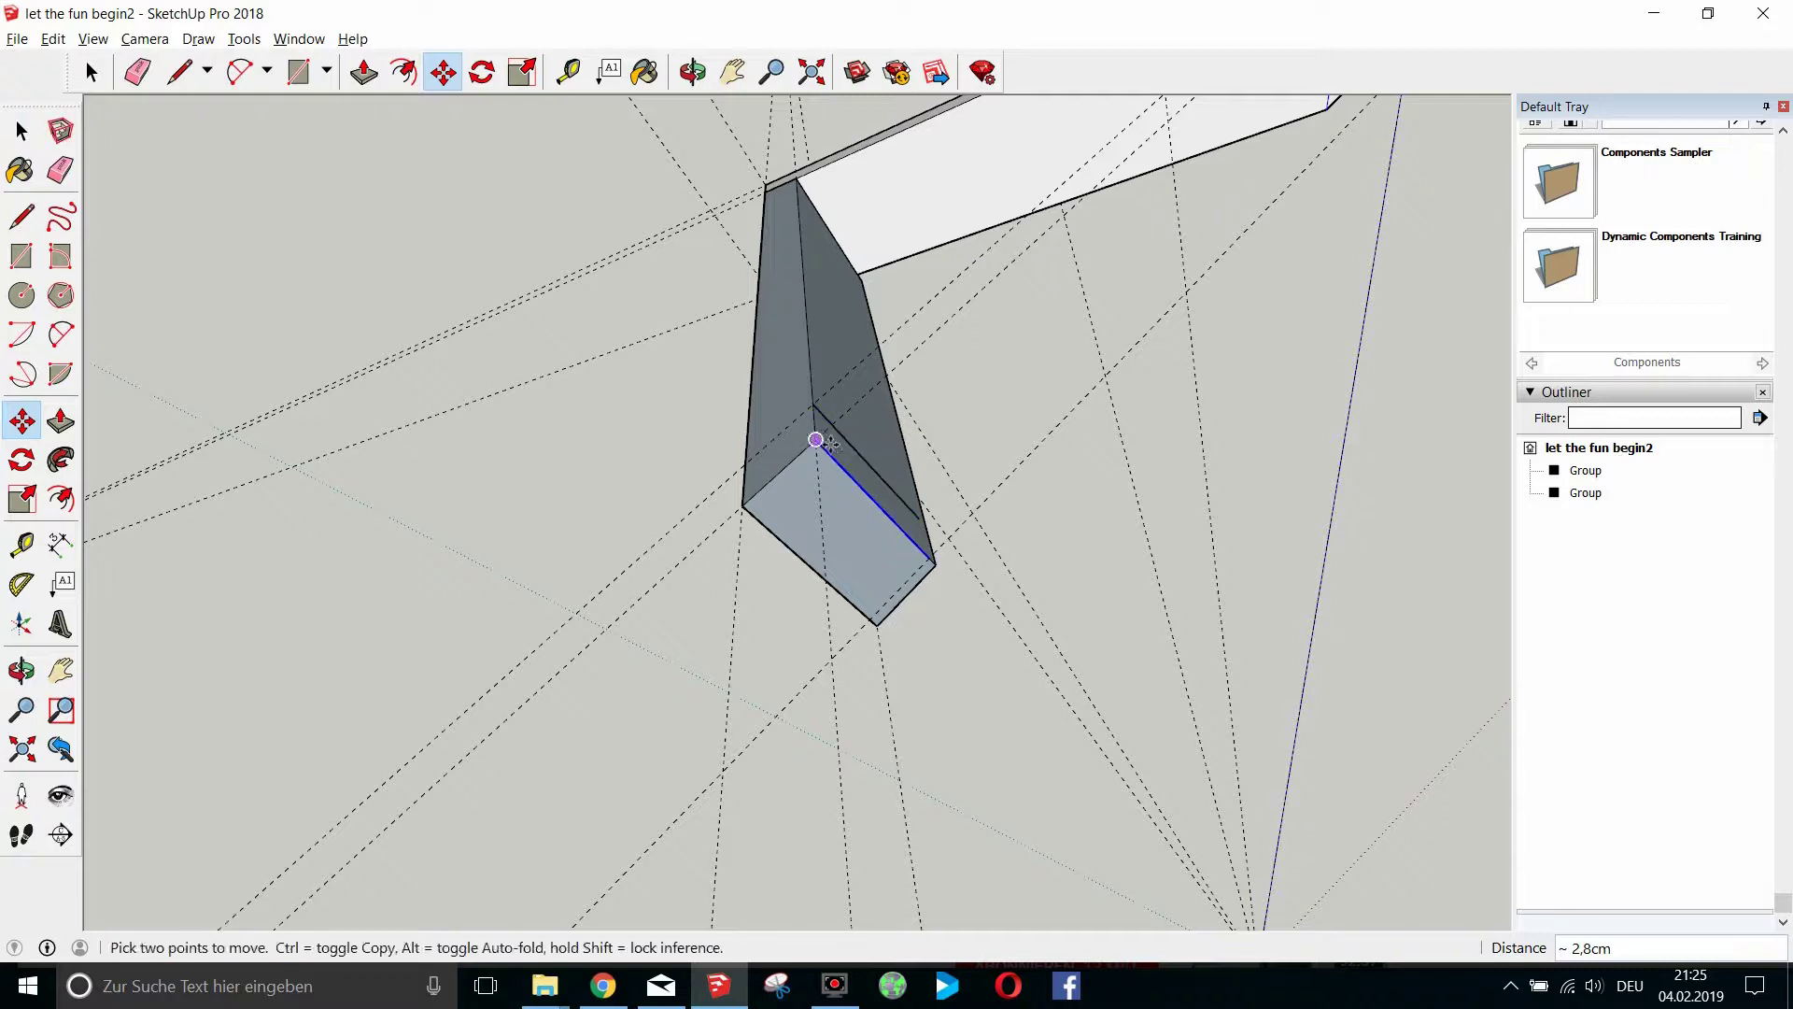
Connect both ends of the copied line to the line below, closing a small end face on the first strip.
click(180, 72)
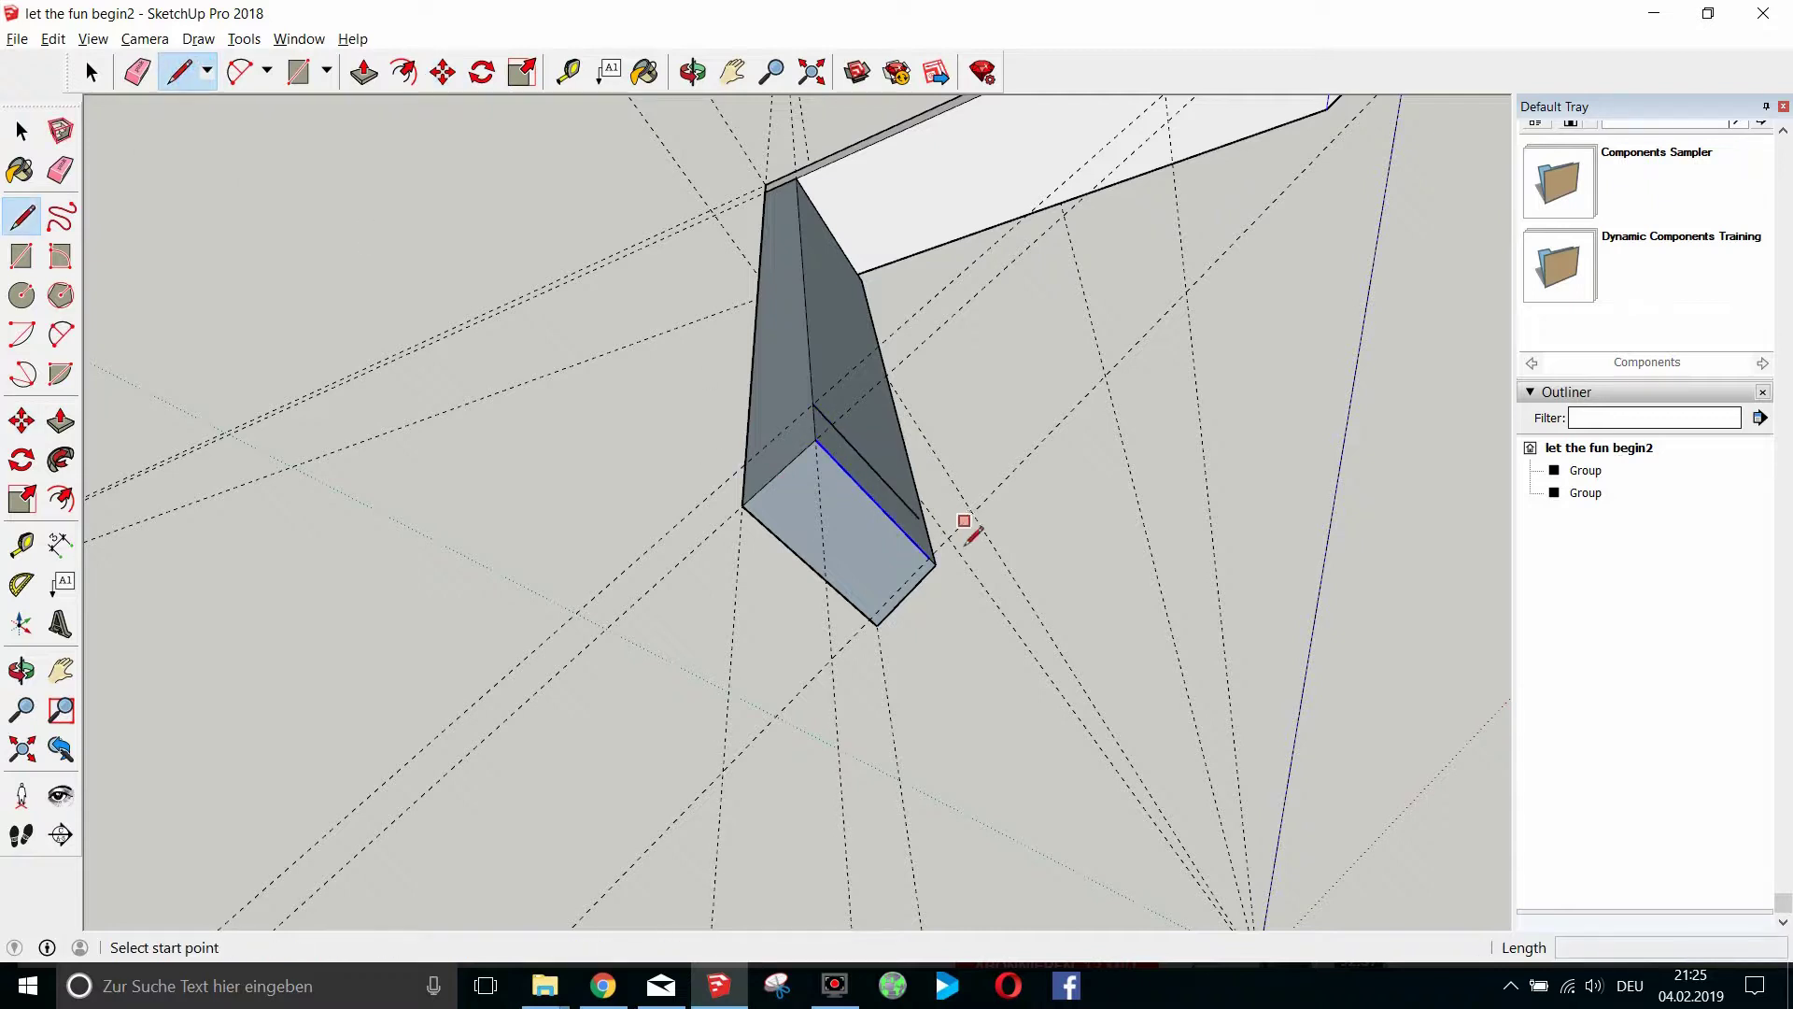
scroll(935, 520, up, 5)
scroll(936, 523, down, 4)
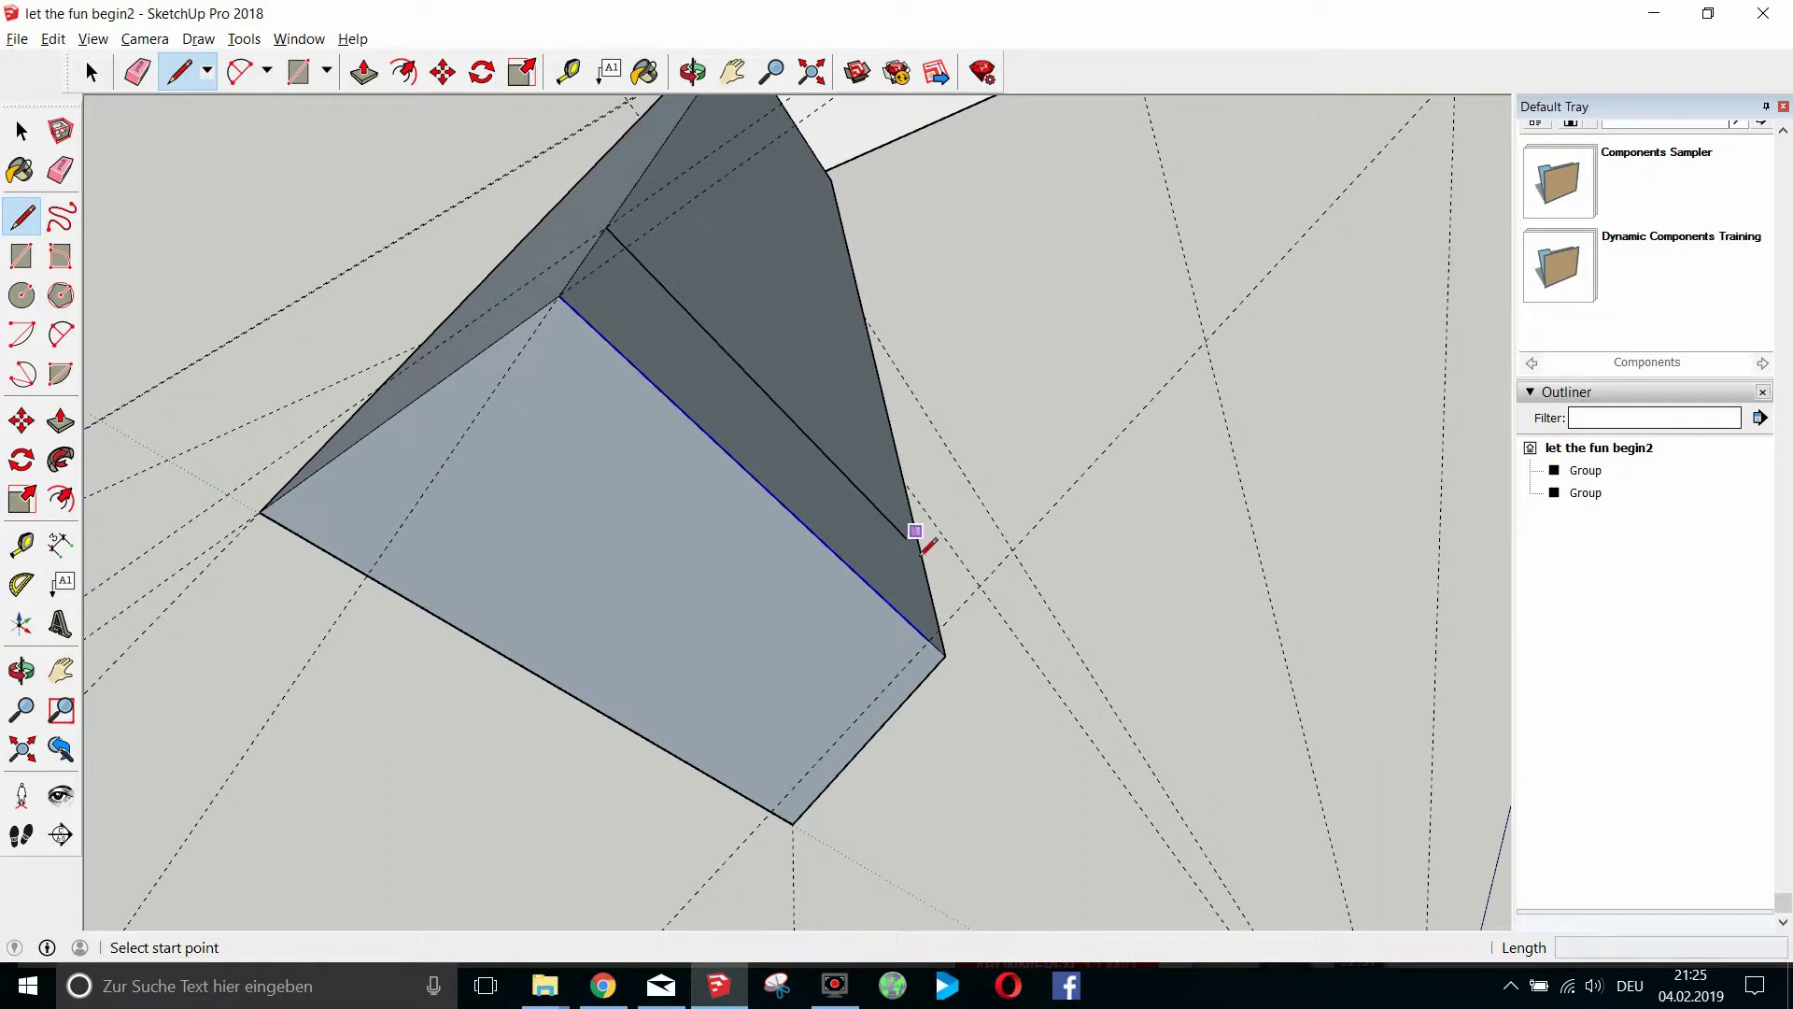
click(908, 536)
text(0,3cm)
key(Escape)
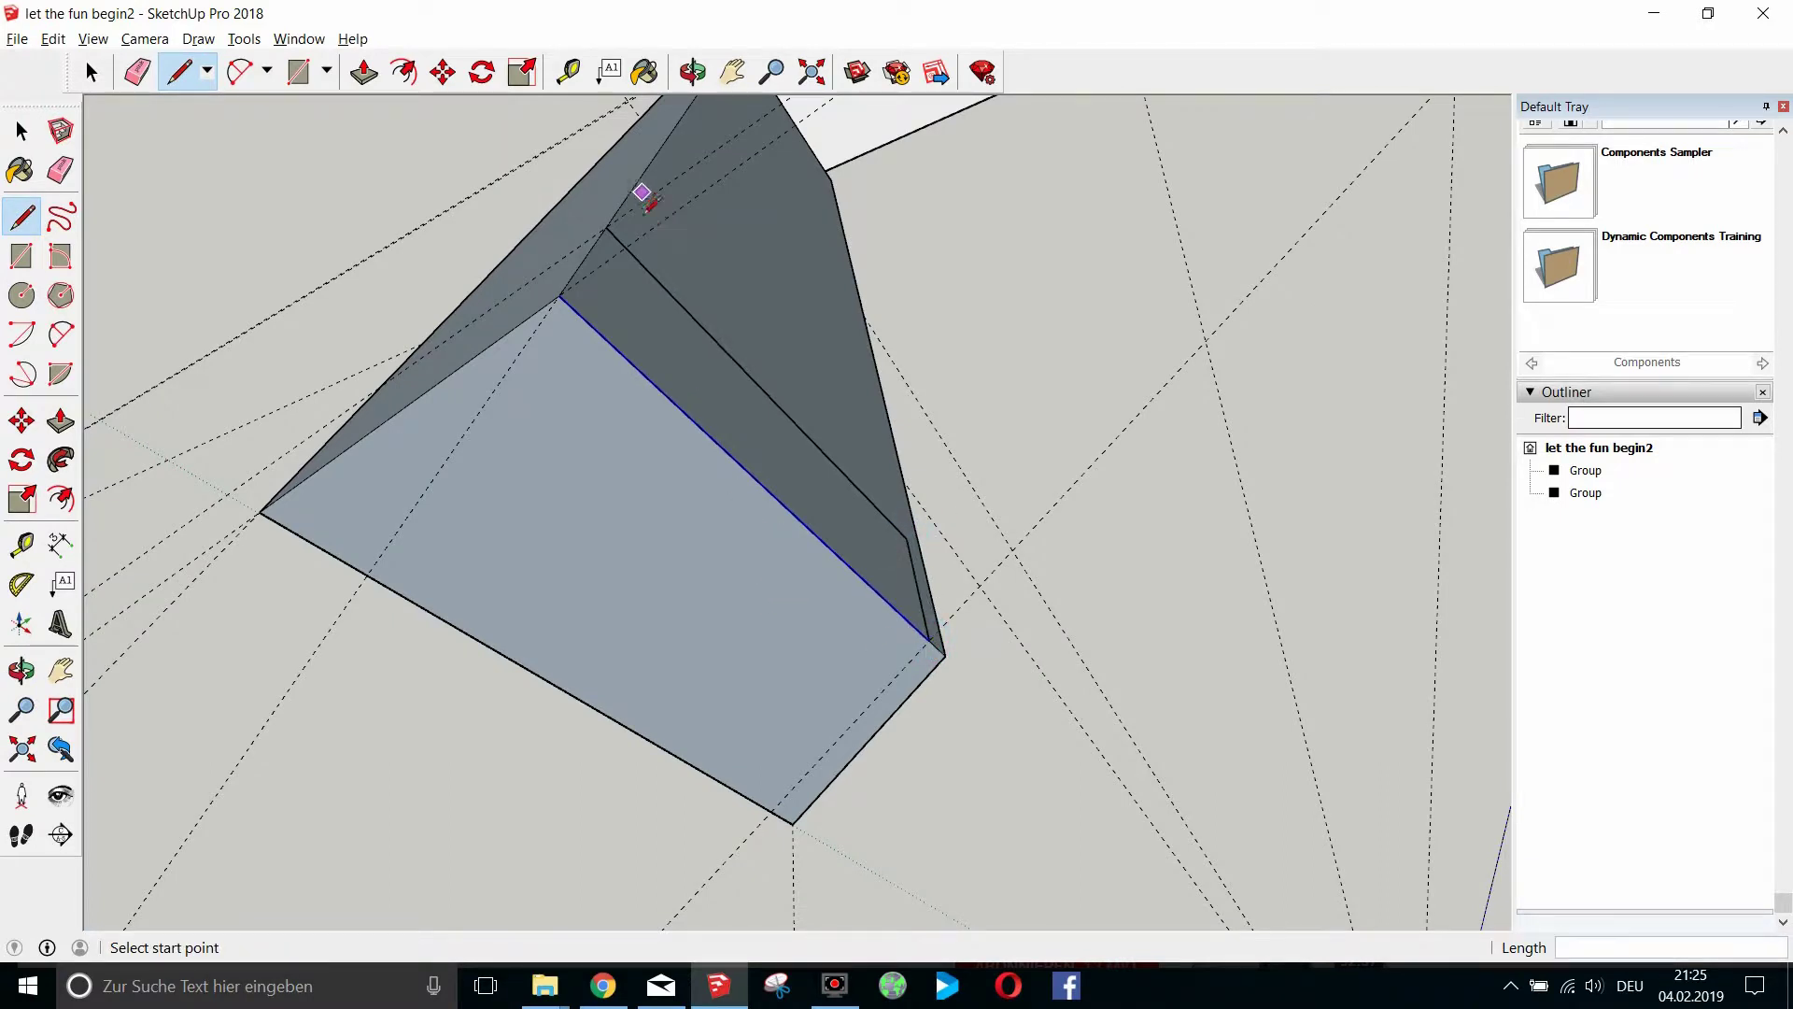
click(605, 226)
click(558, 294)
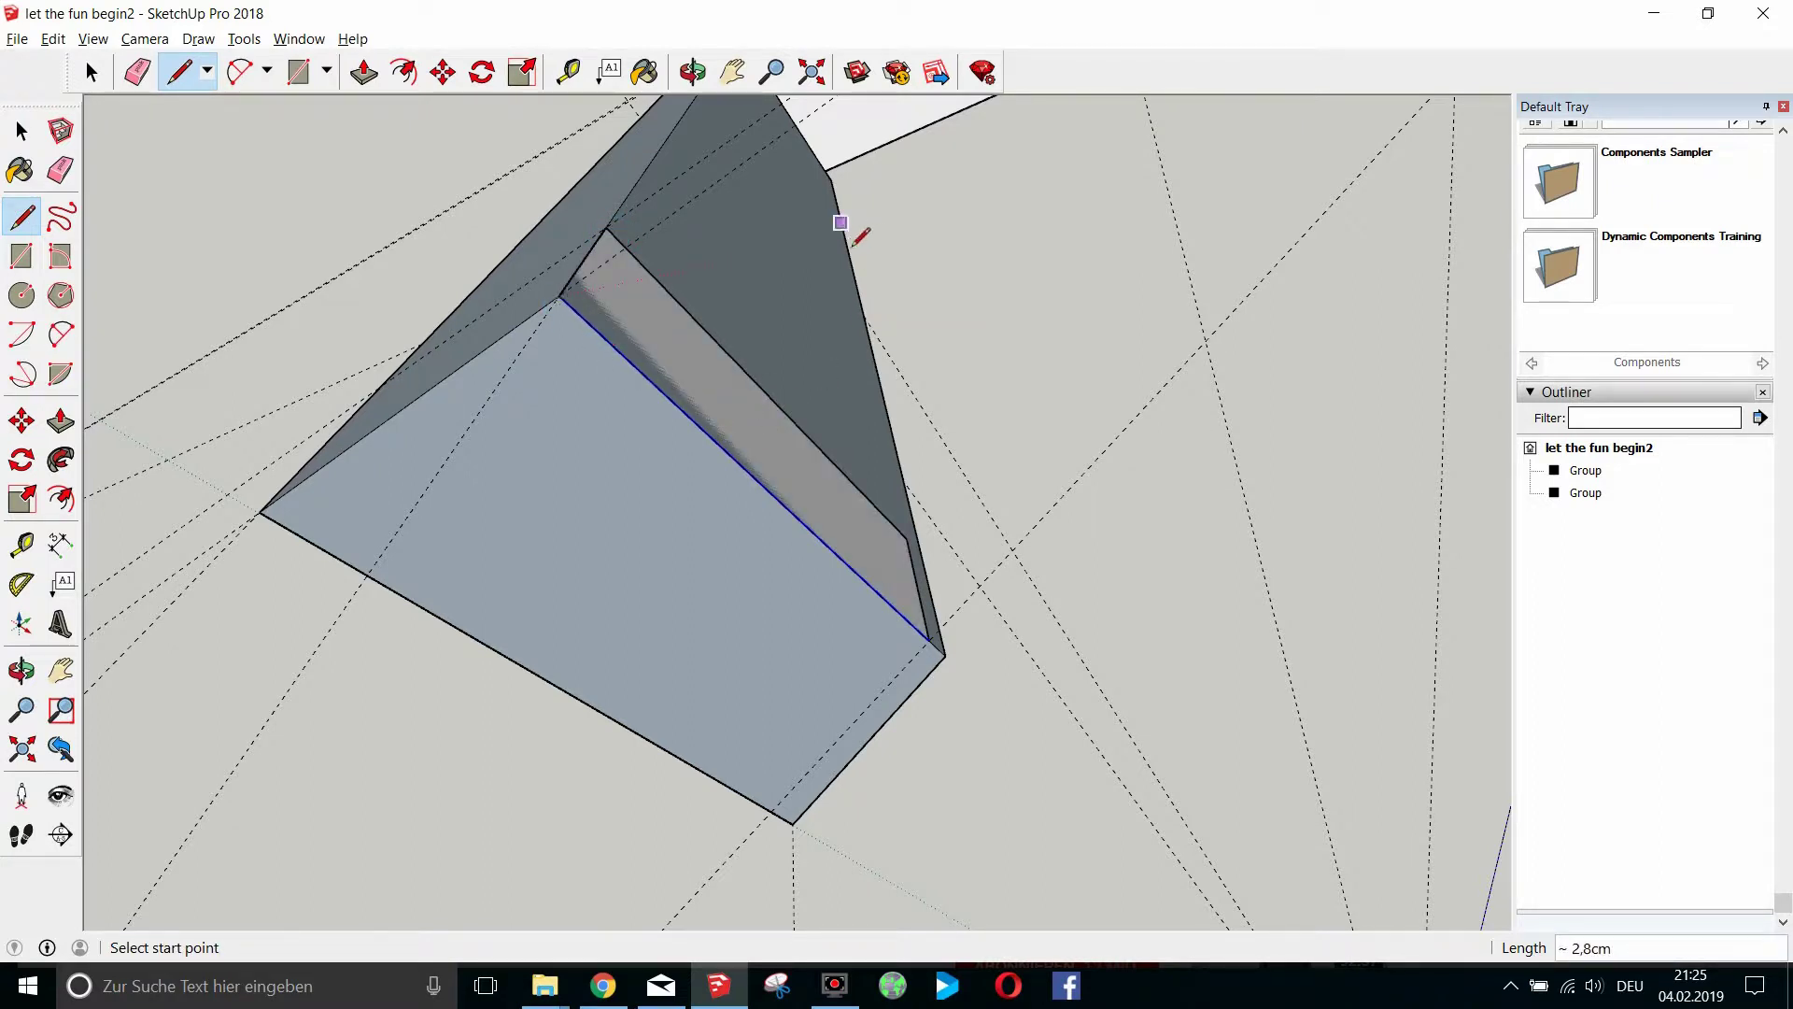
Examine the new end face on the first strip and its alignment with the second strip's free end.
mouse_move(503, 291)
middle_down()
mouse_move(821, 215)
mouse_move(874, 174)
mouse_move(388, 380)
mouse_move(417, 440)
mouse_move(483, 440)
middle_up()
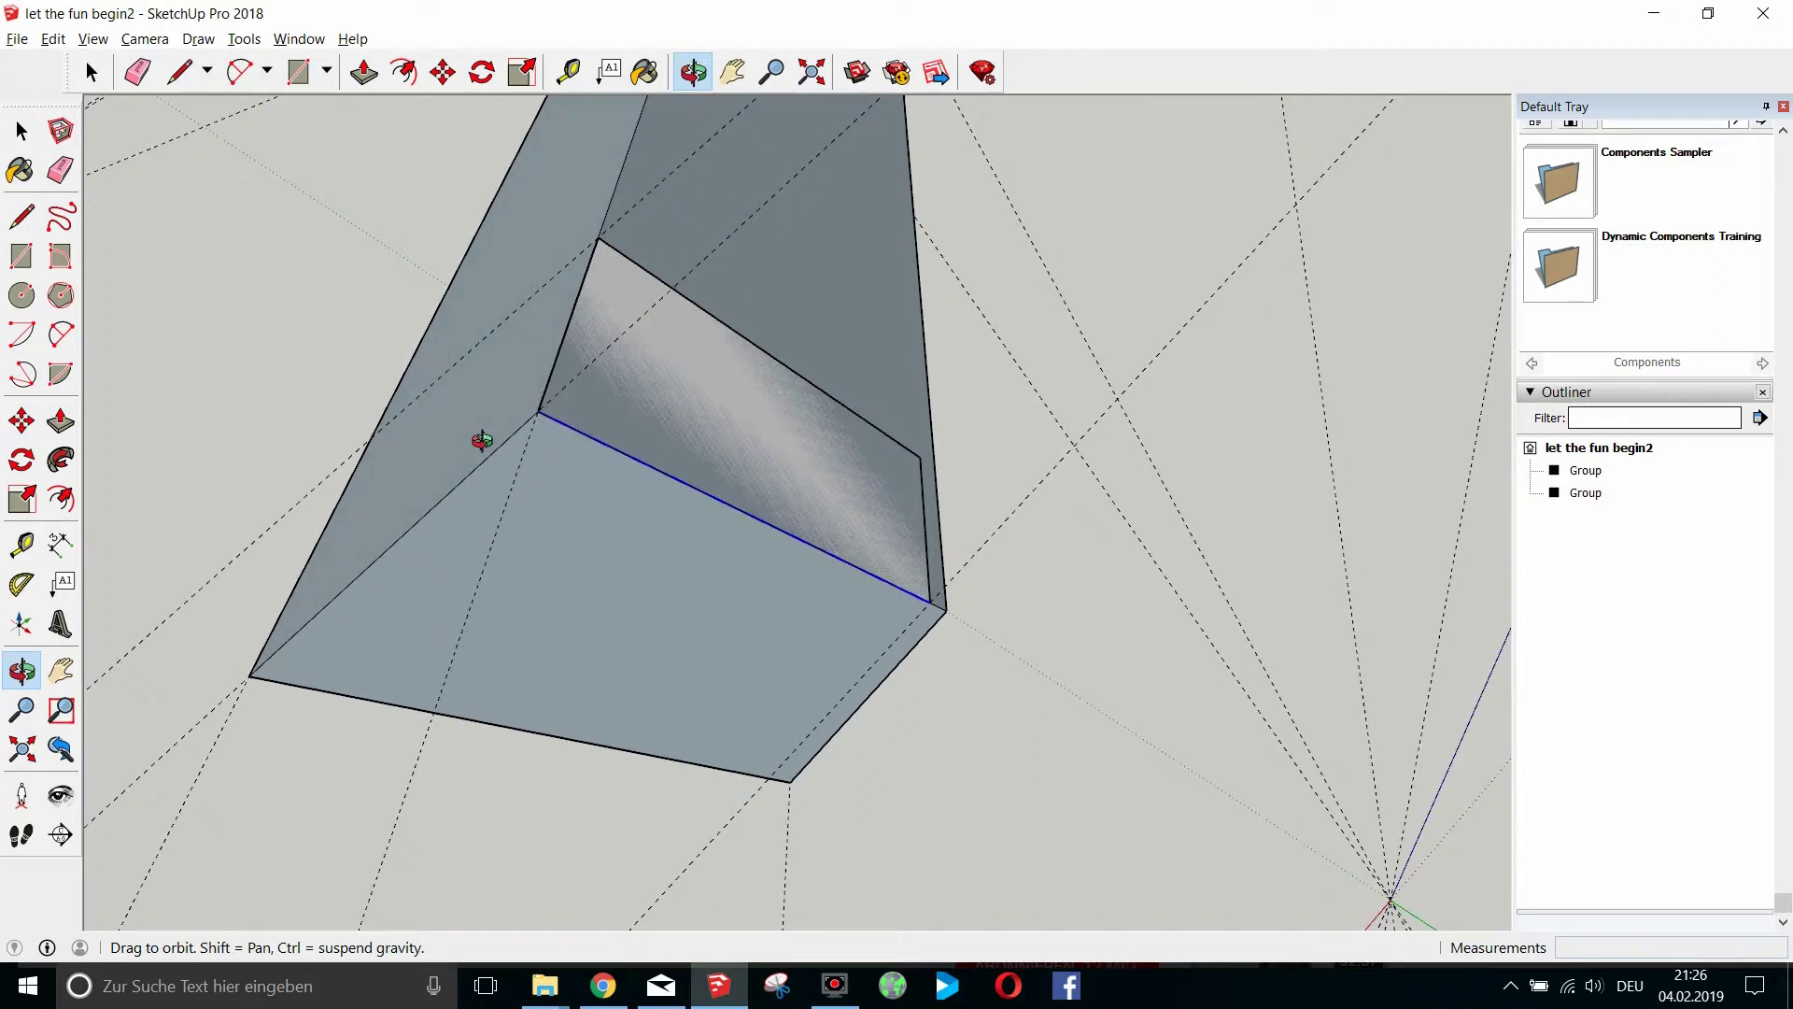
scroll(480, 435, down, 6)
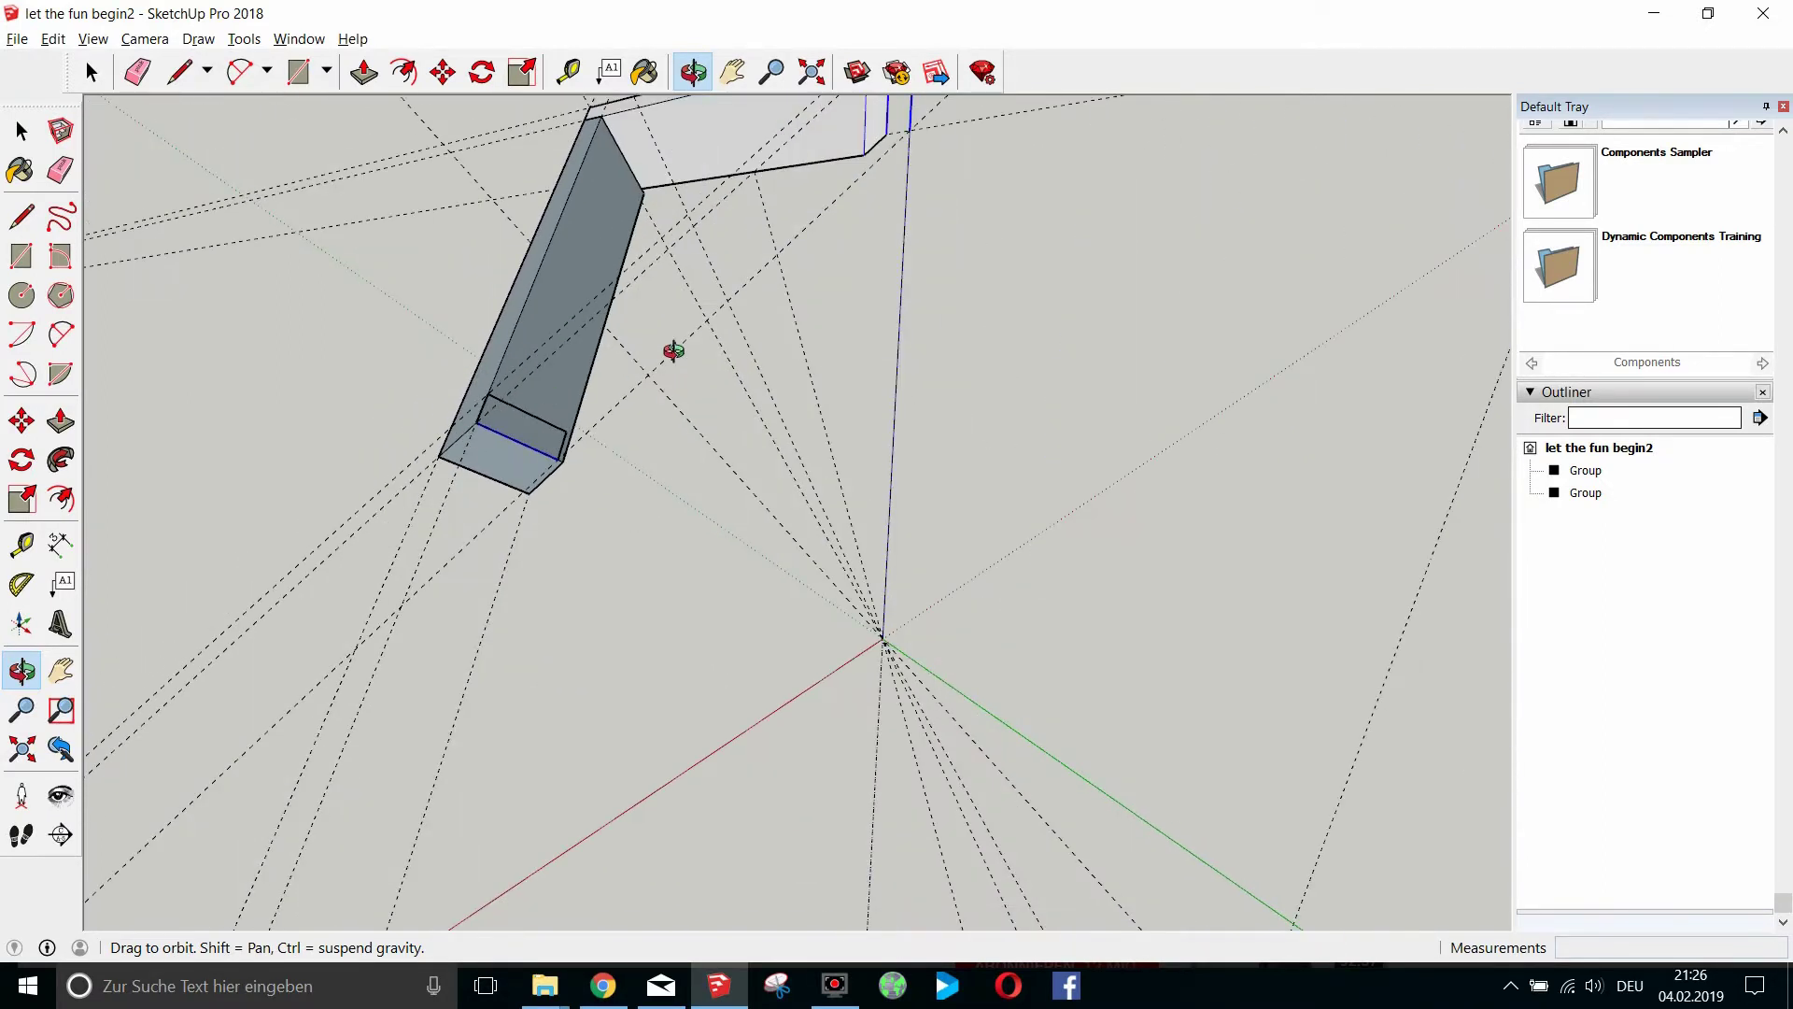
scroll(673, 351, down, 3)
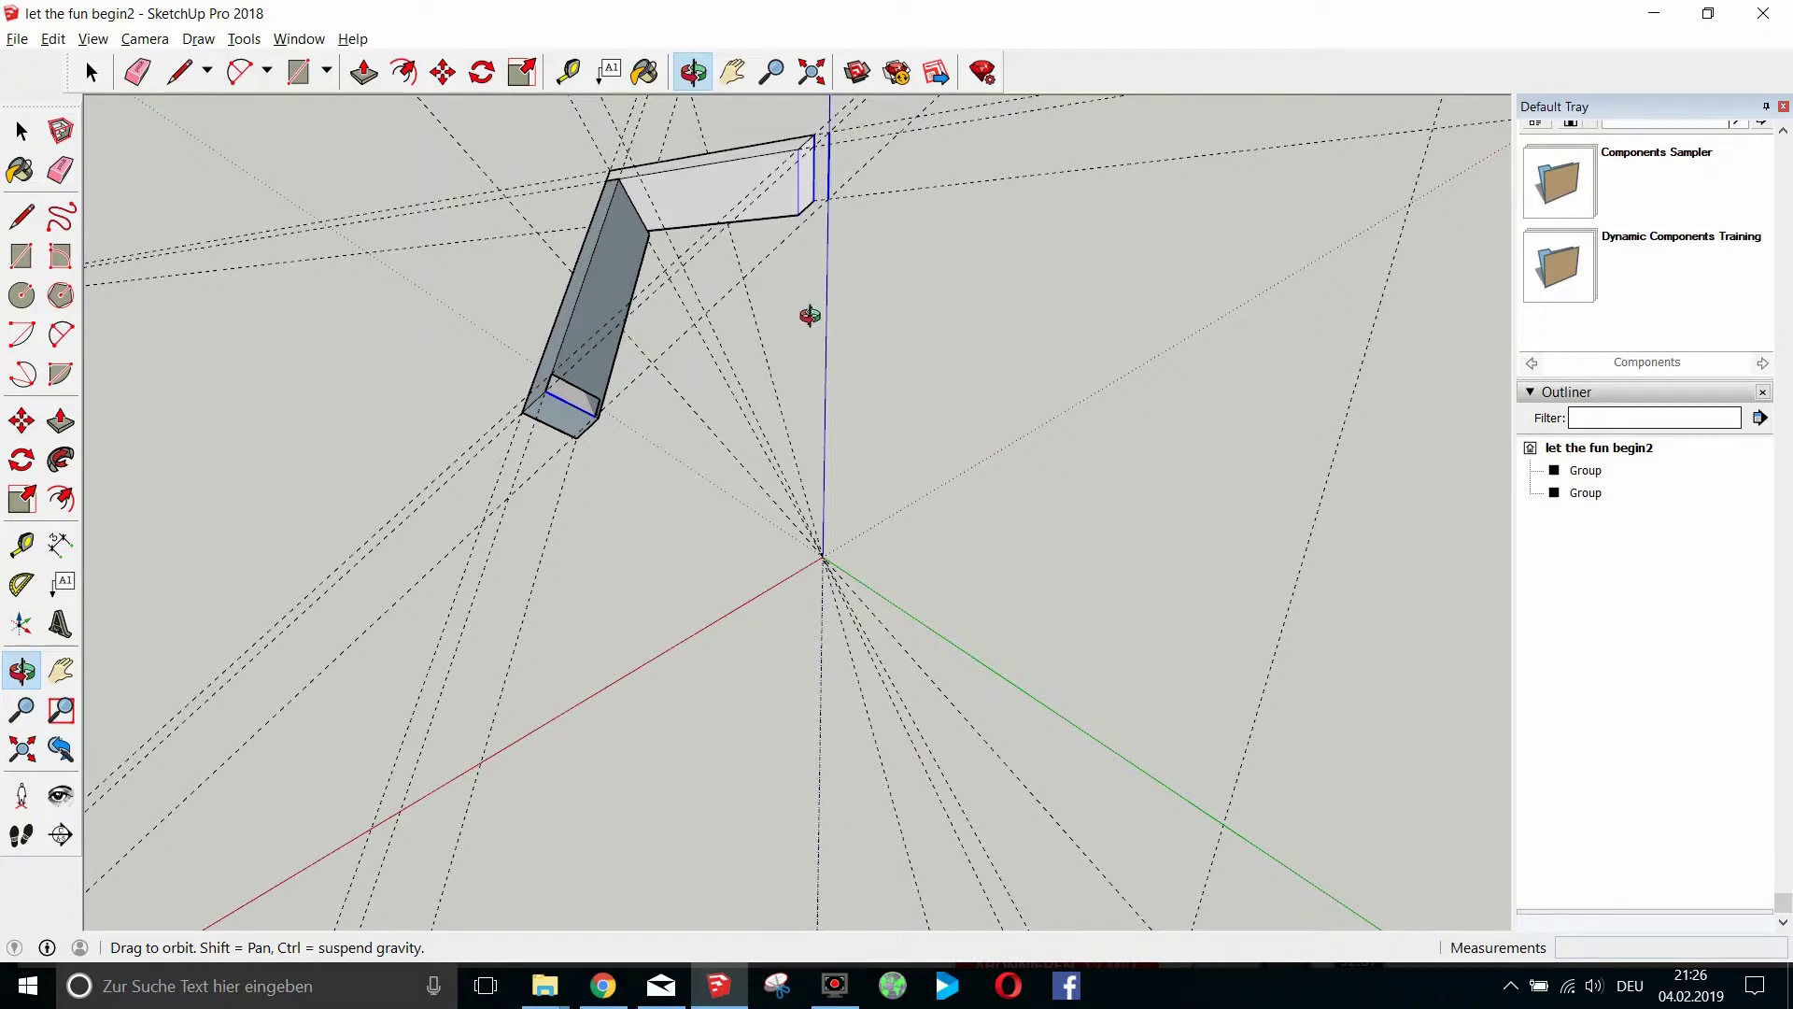
scroll(810, 315, up, 3)
key(h)
drag(661, 208, 830, 329)
scroll(837, 344, up, 3)
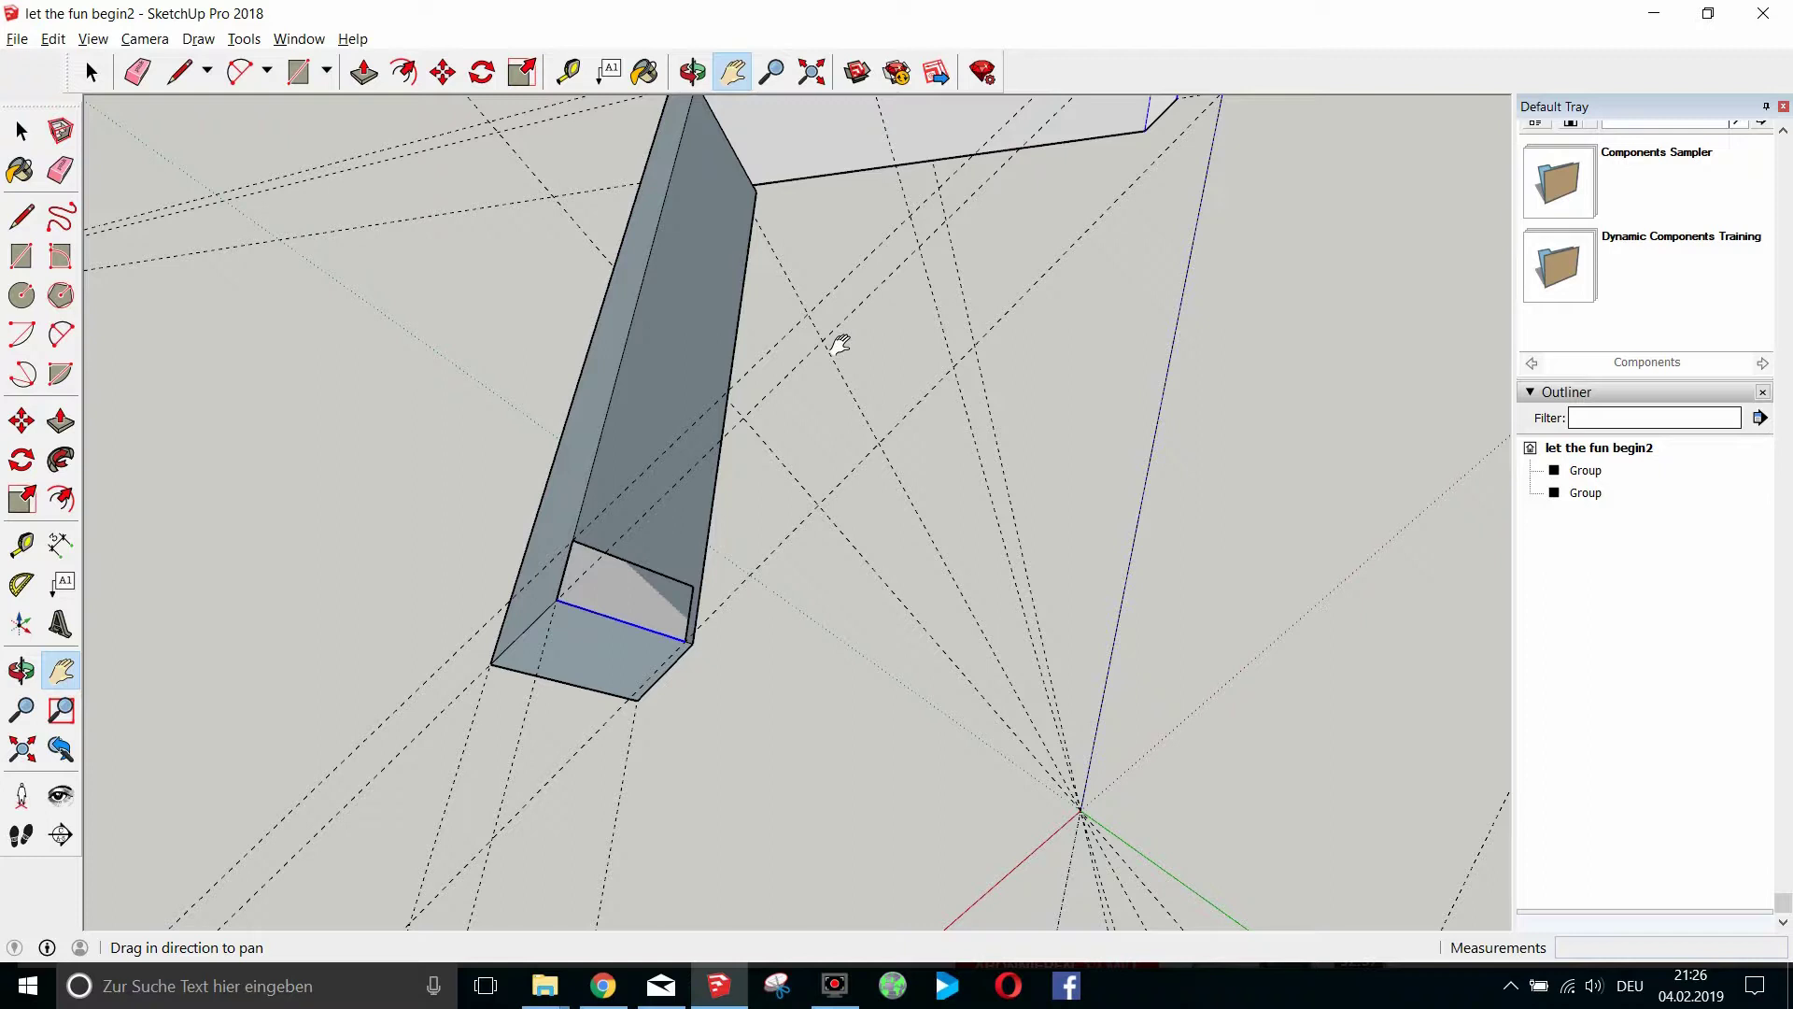
scroll(865, 372, down, 2)
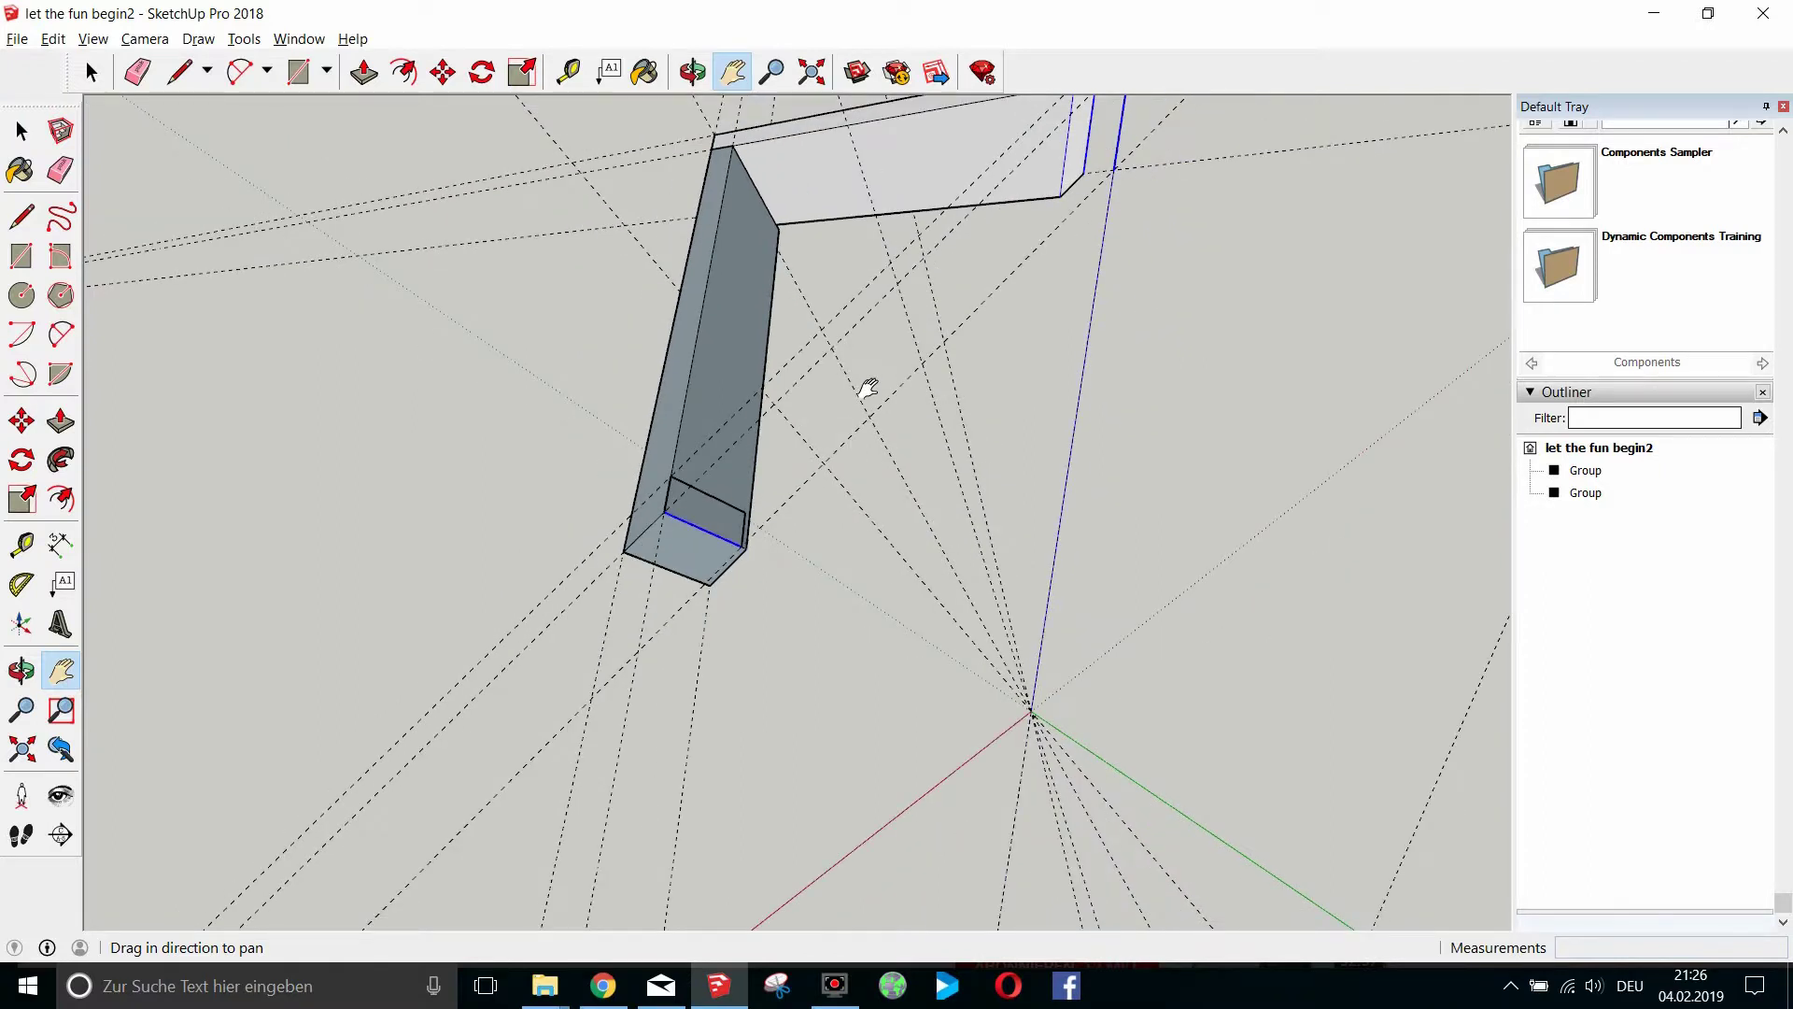
scroll(866, 388, up, 2)
scroll(845, 446, down, 3)
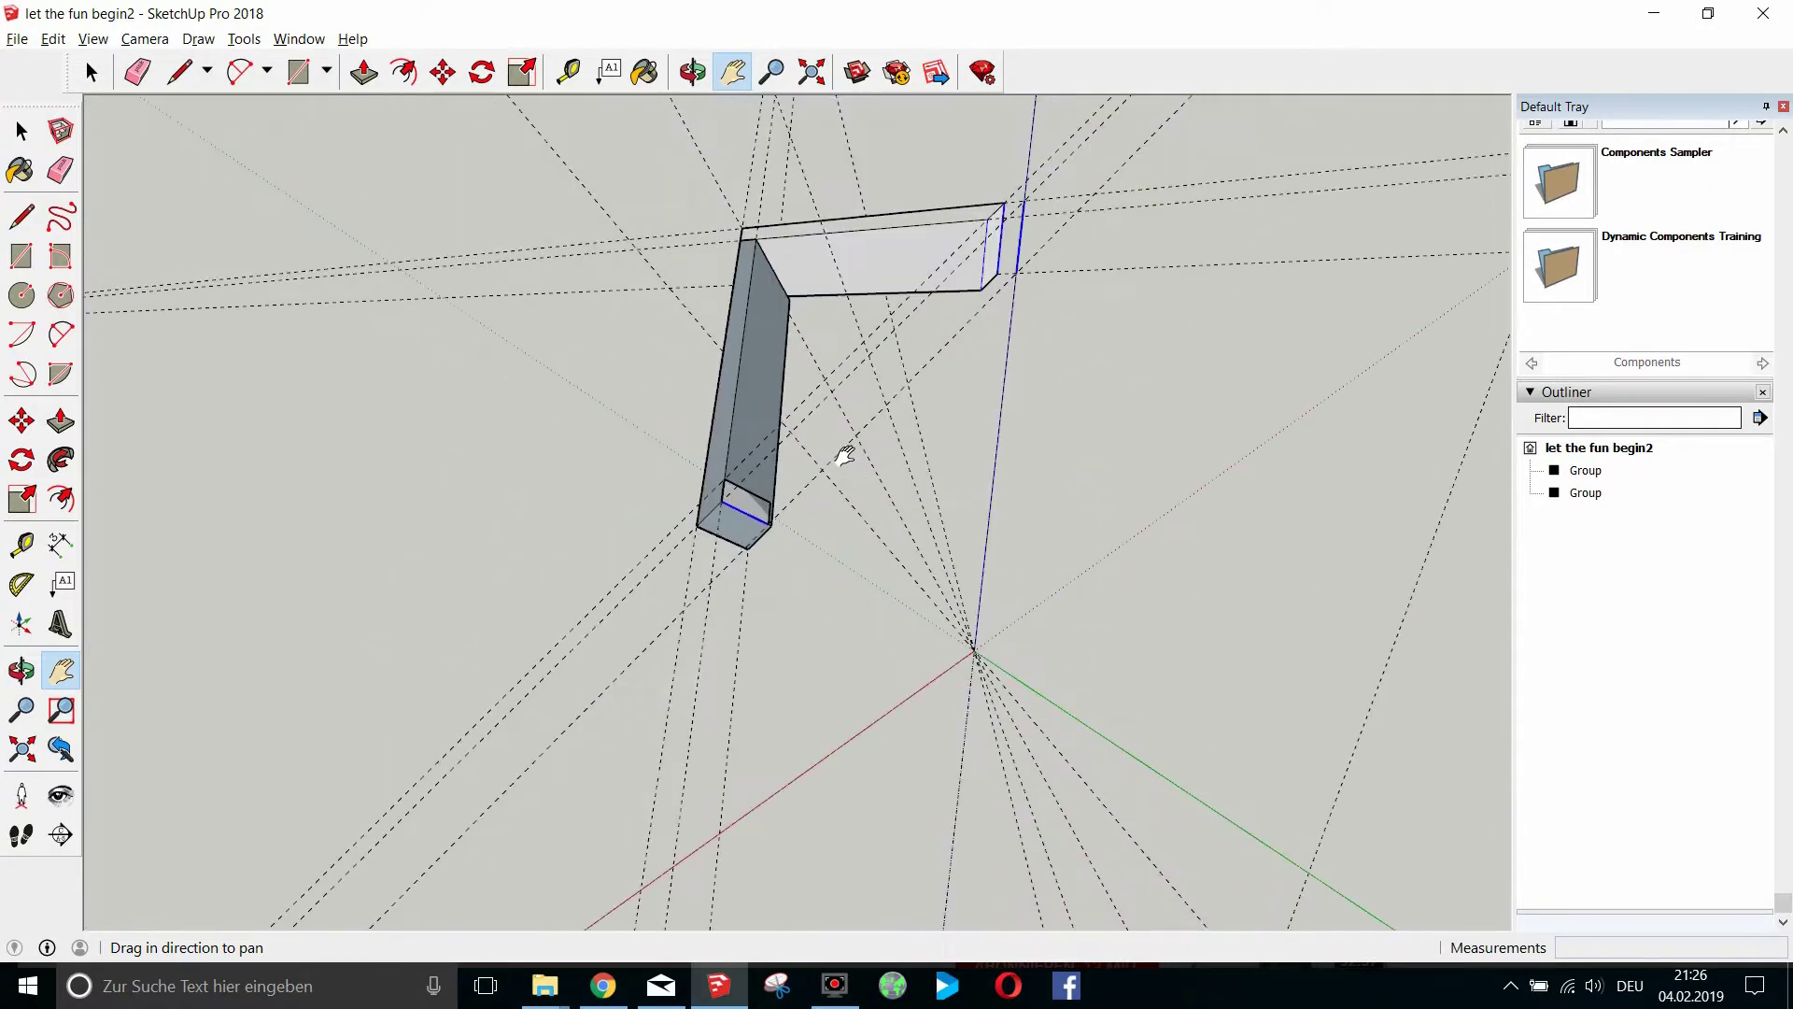
Draw a line from the lower outer corner of the second strip's free end to the small end face's nearest upper corner.
click(178, 71)
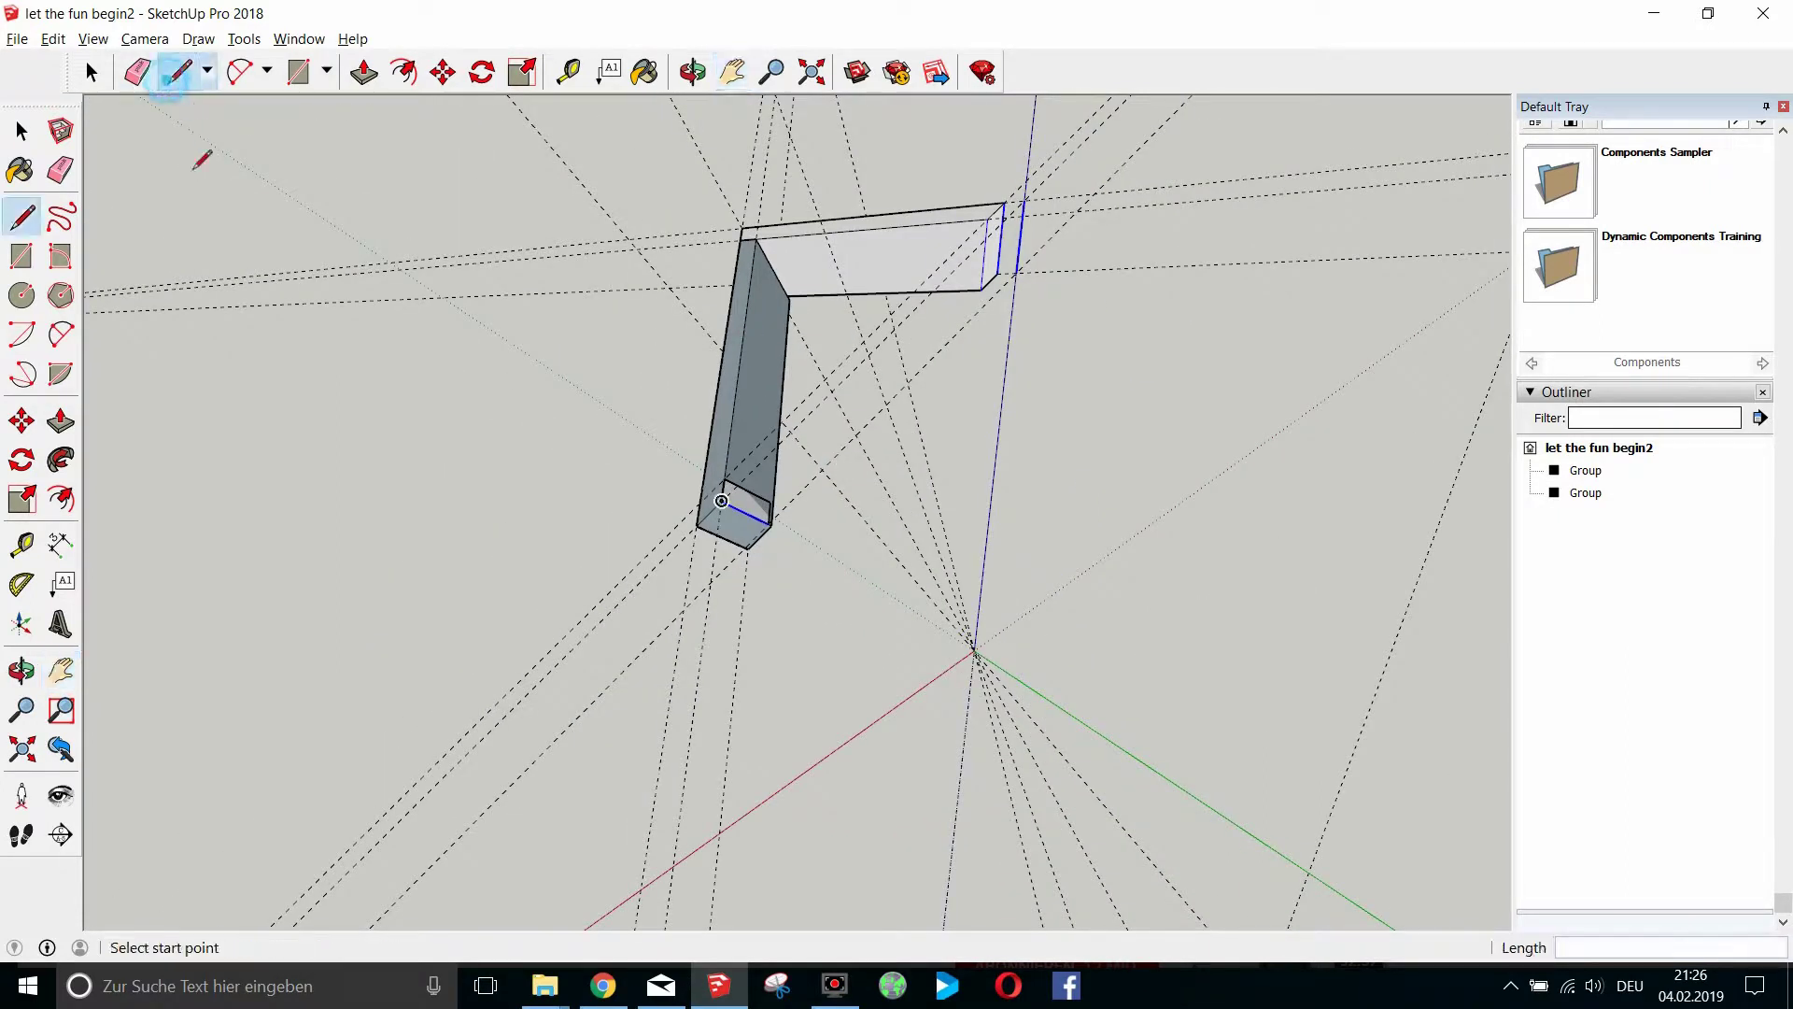
scroll(784, 516, up, 3)
scroll(786, 512, down, 2)
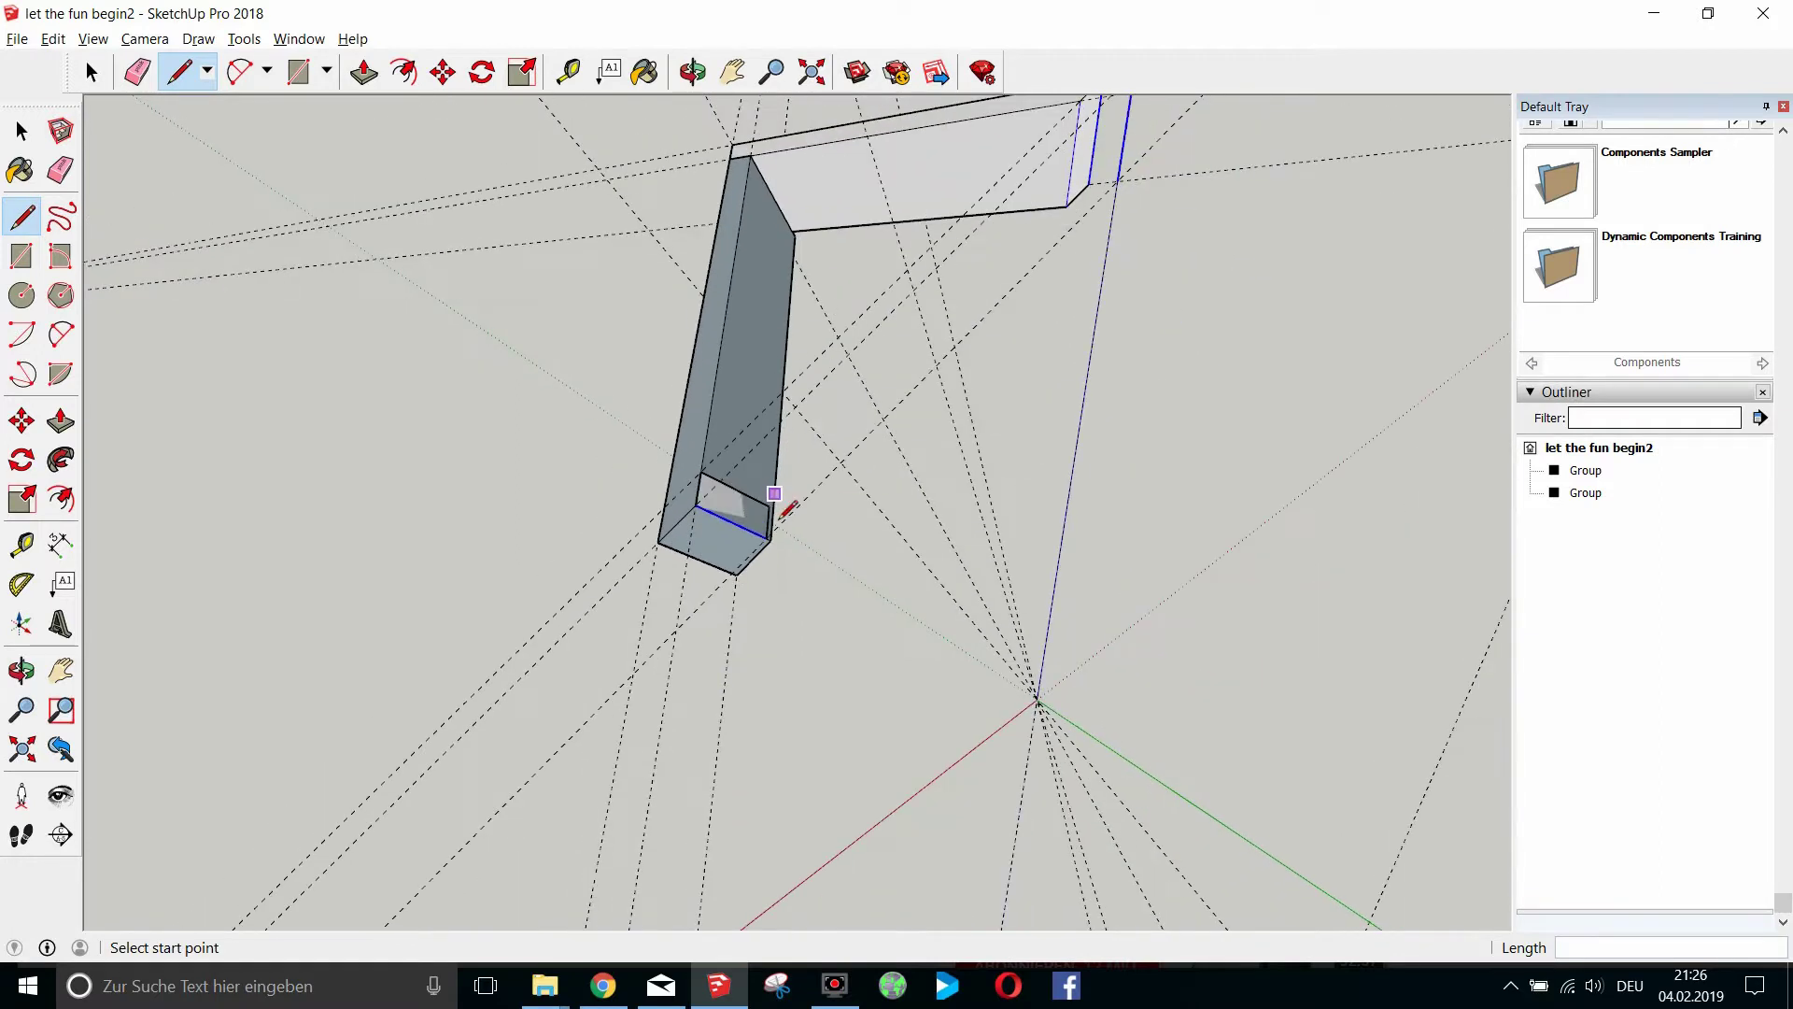
scroll(1100, 205, up, 2)
click(1087, 183)
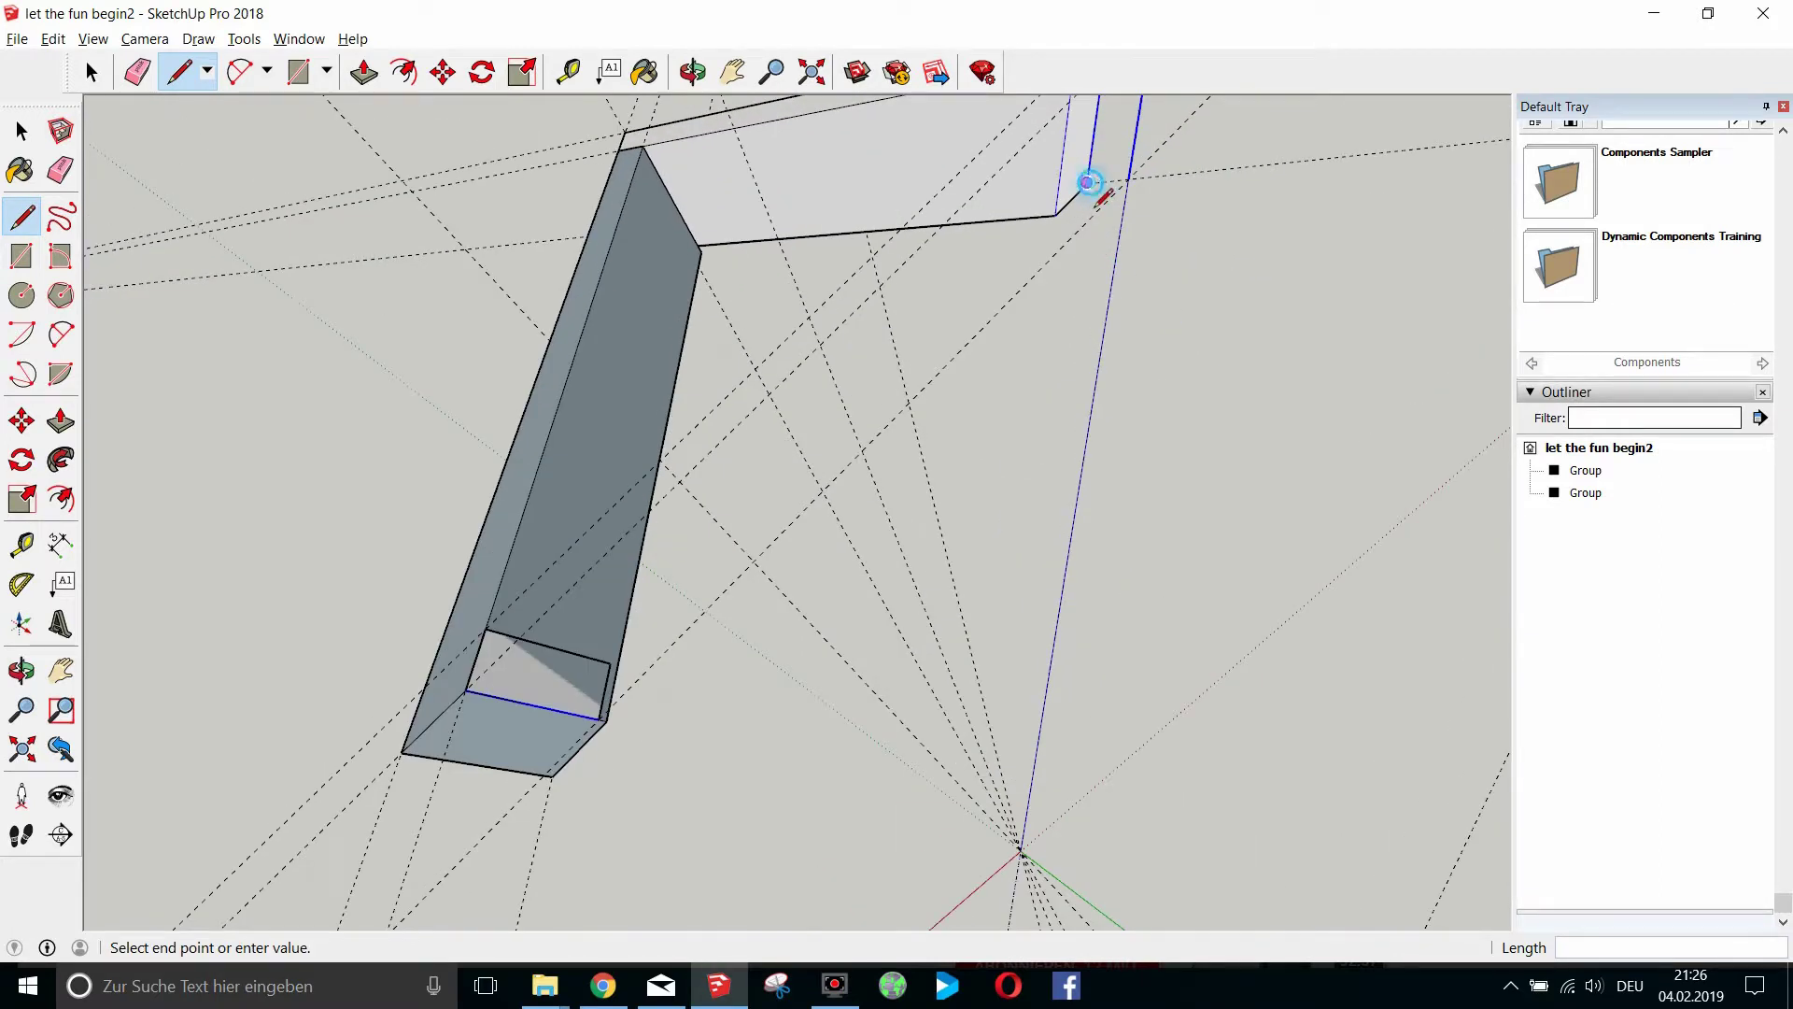
click(610, 662)
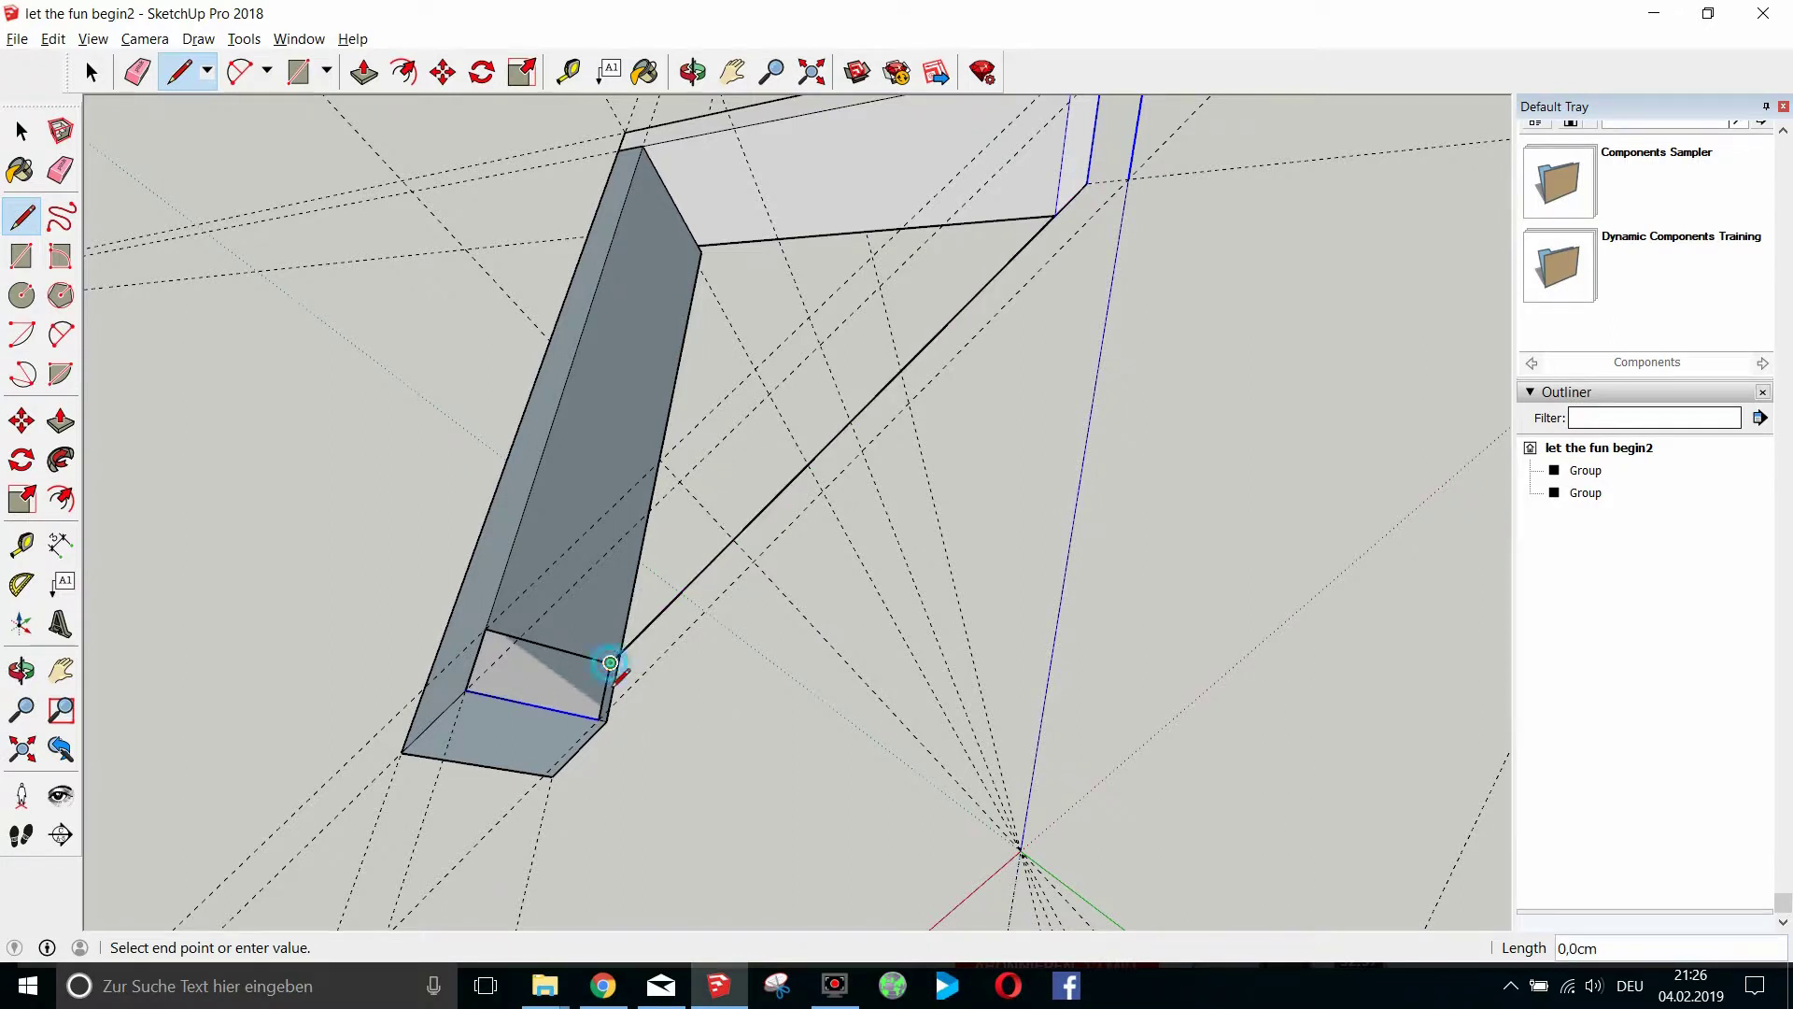
key(Escape)
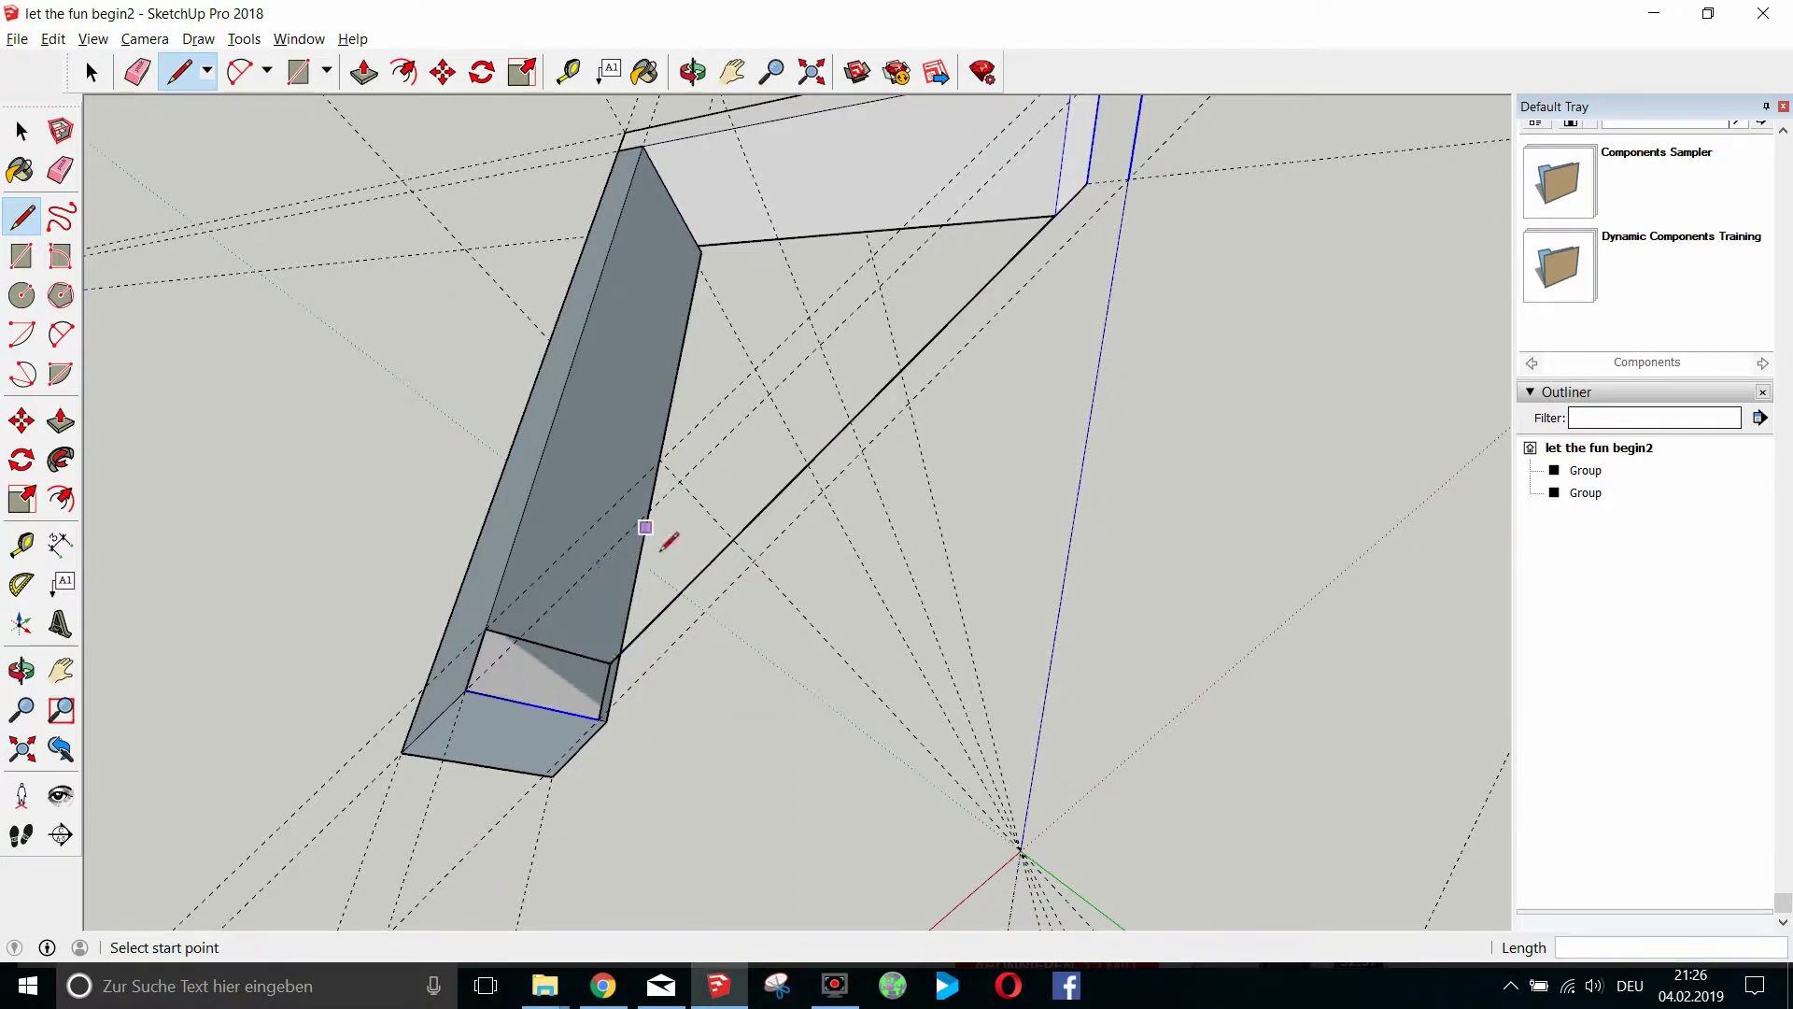
Draw a line about 2.2 cm to the vertical line's lower end, continuing about 30.6 cm to the small end face's lower corner.
click(1086, 183)
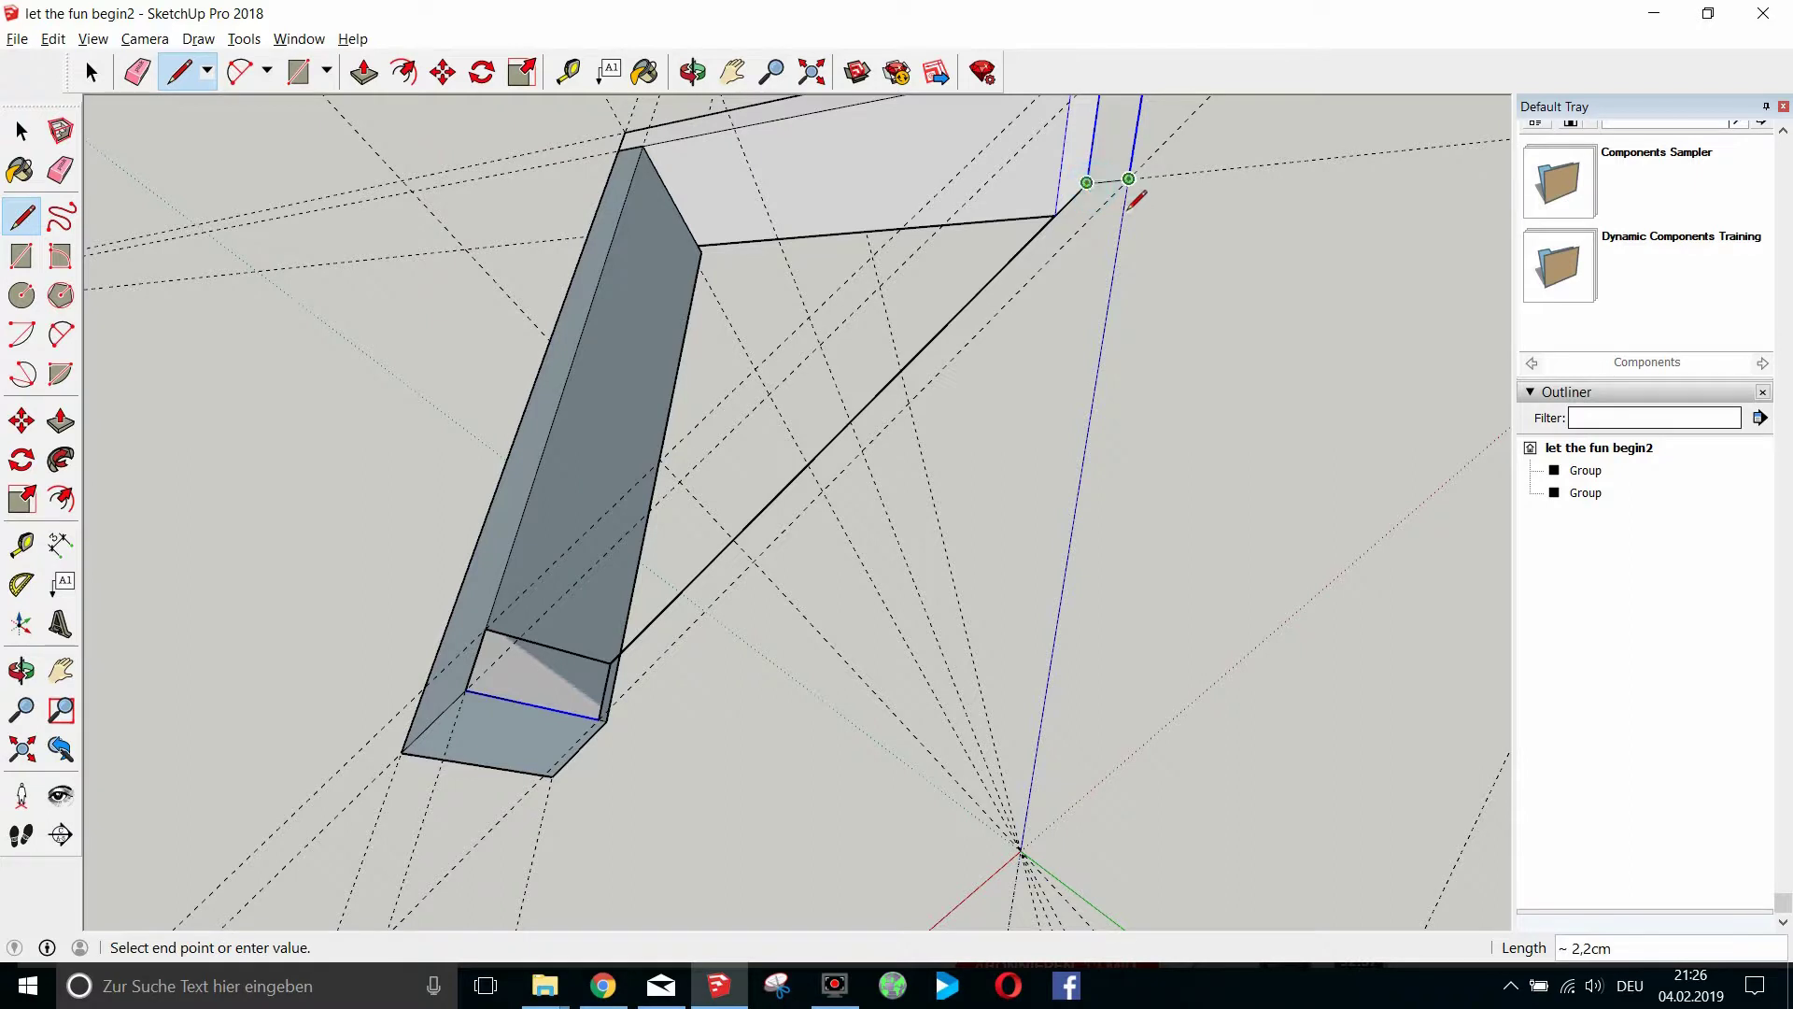
click(1129, 178)
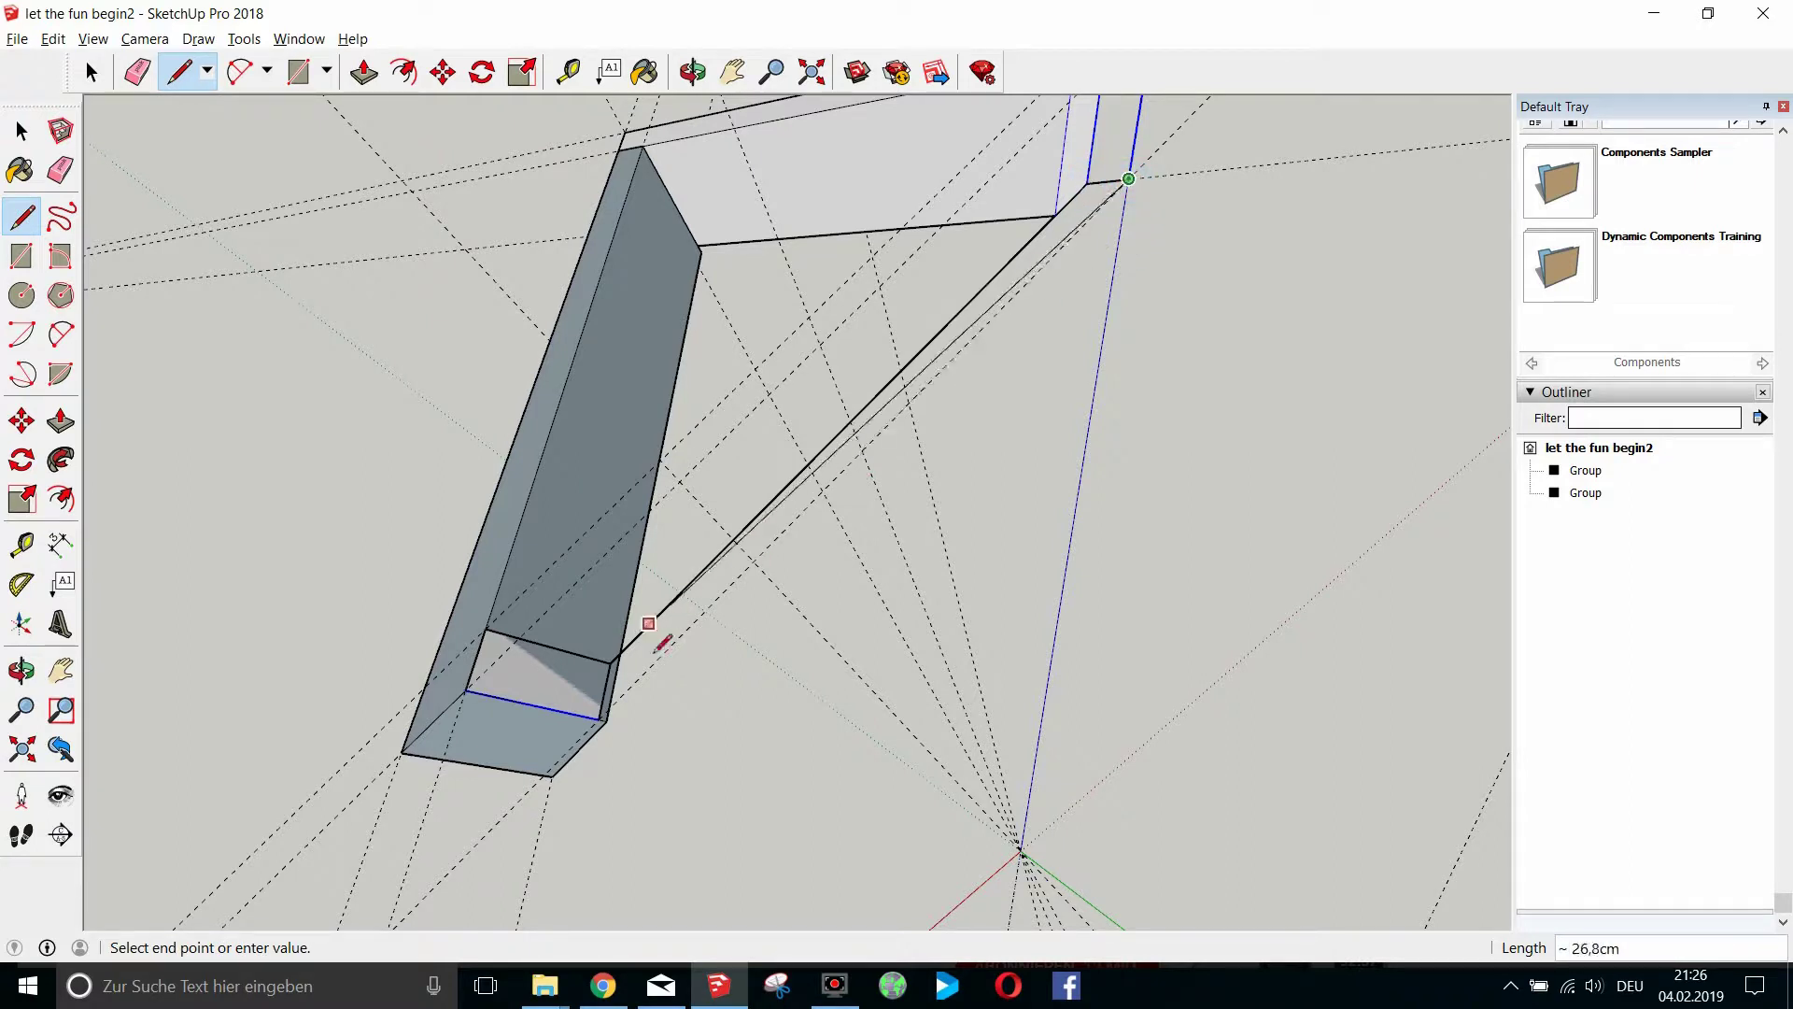
click(600, 719)
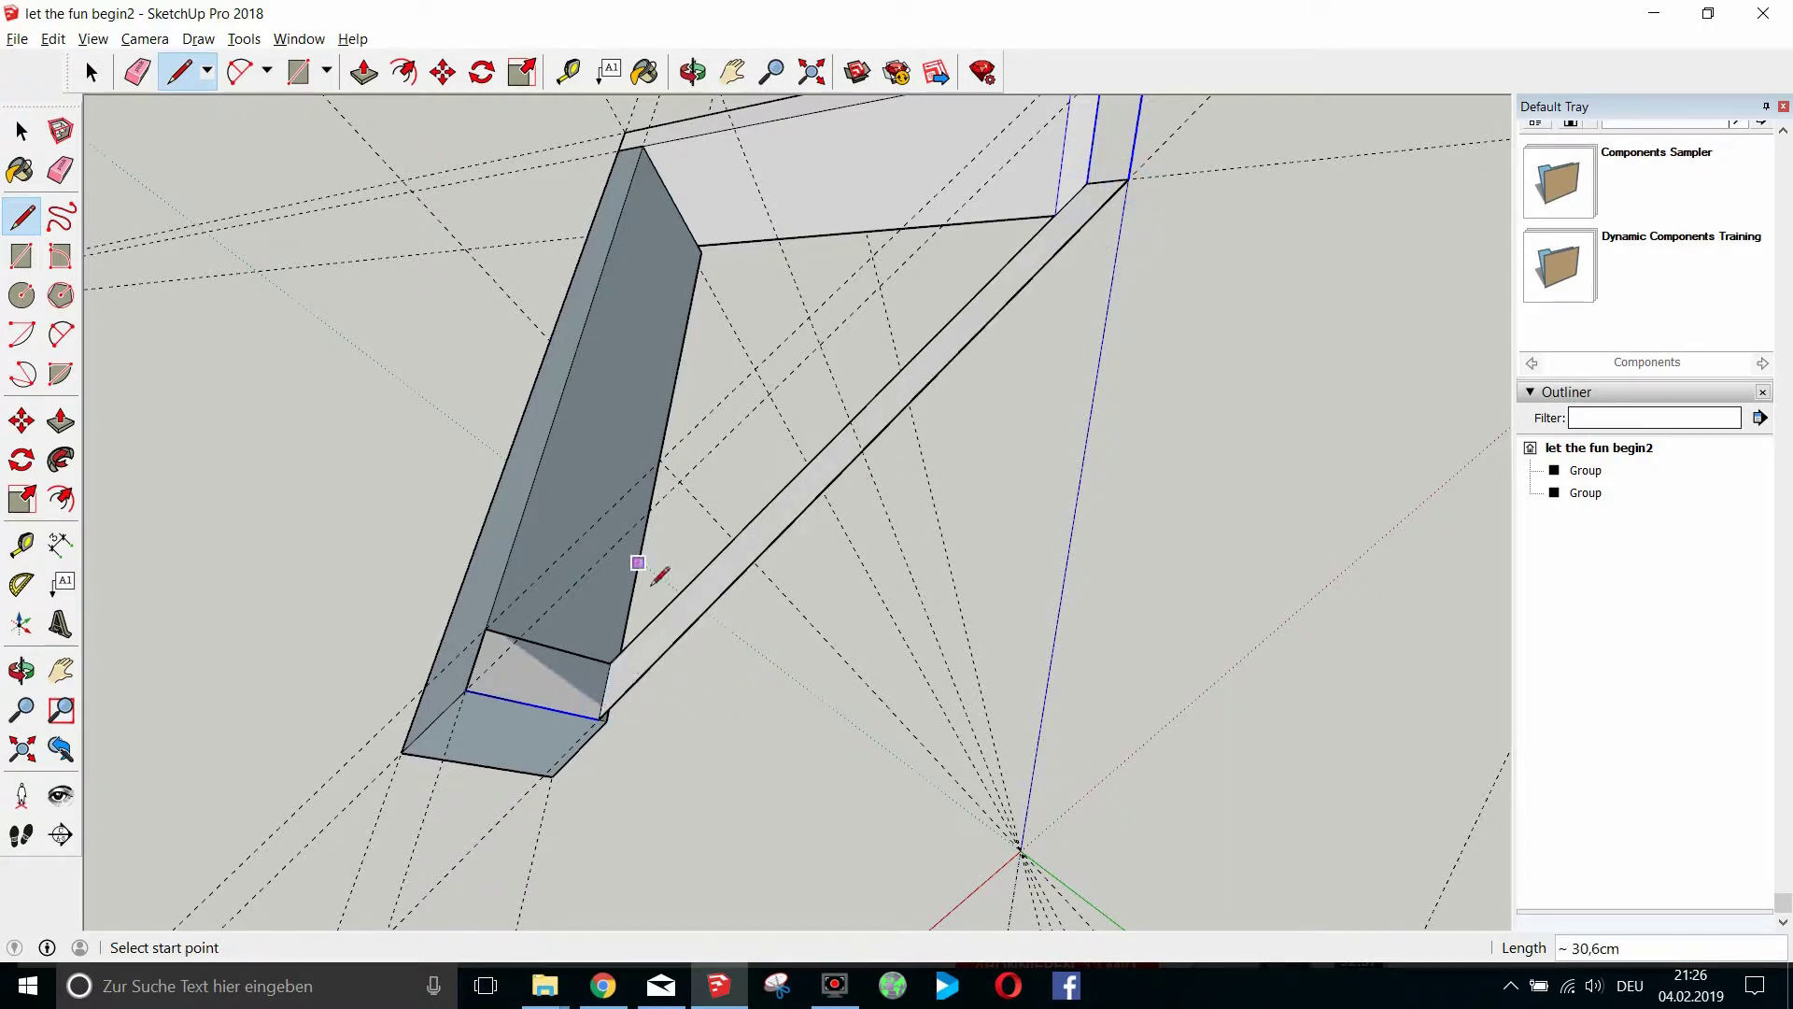
Close the third strip's end face with a top line between the verticals and a line about 6.5 cm along the second strip's corner.
scroll(654, 566, down, 3)
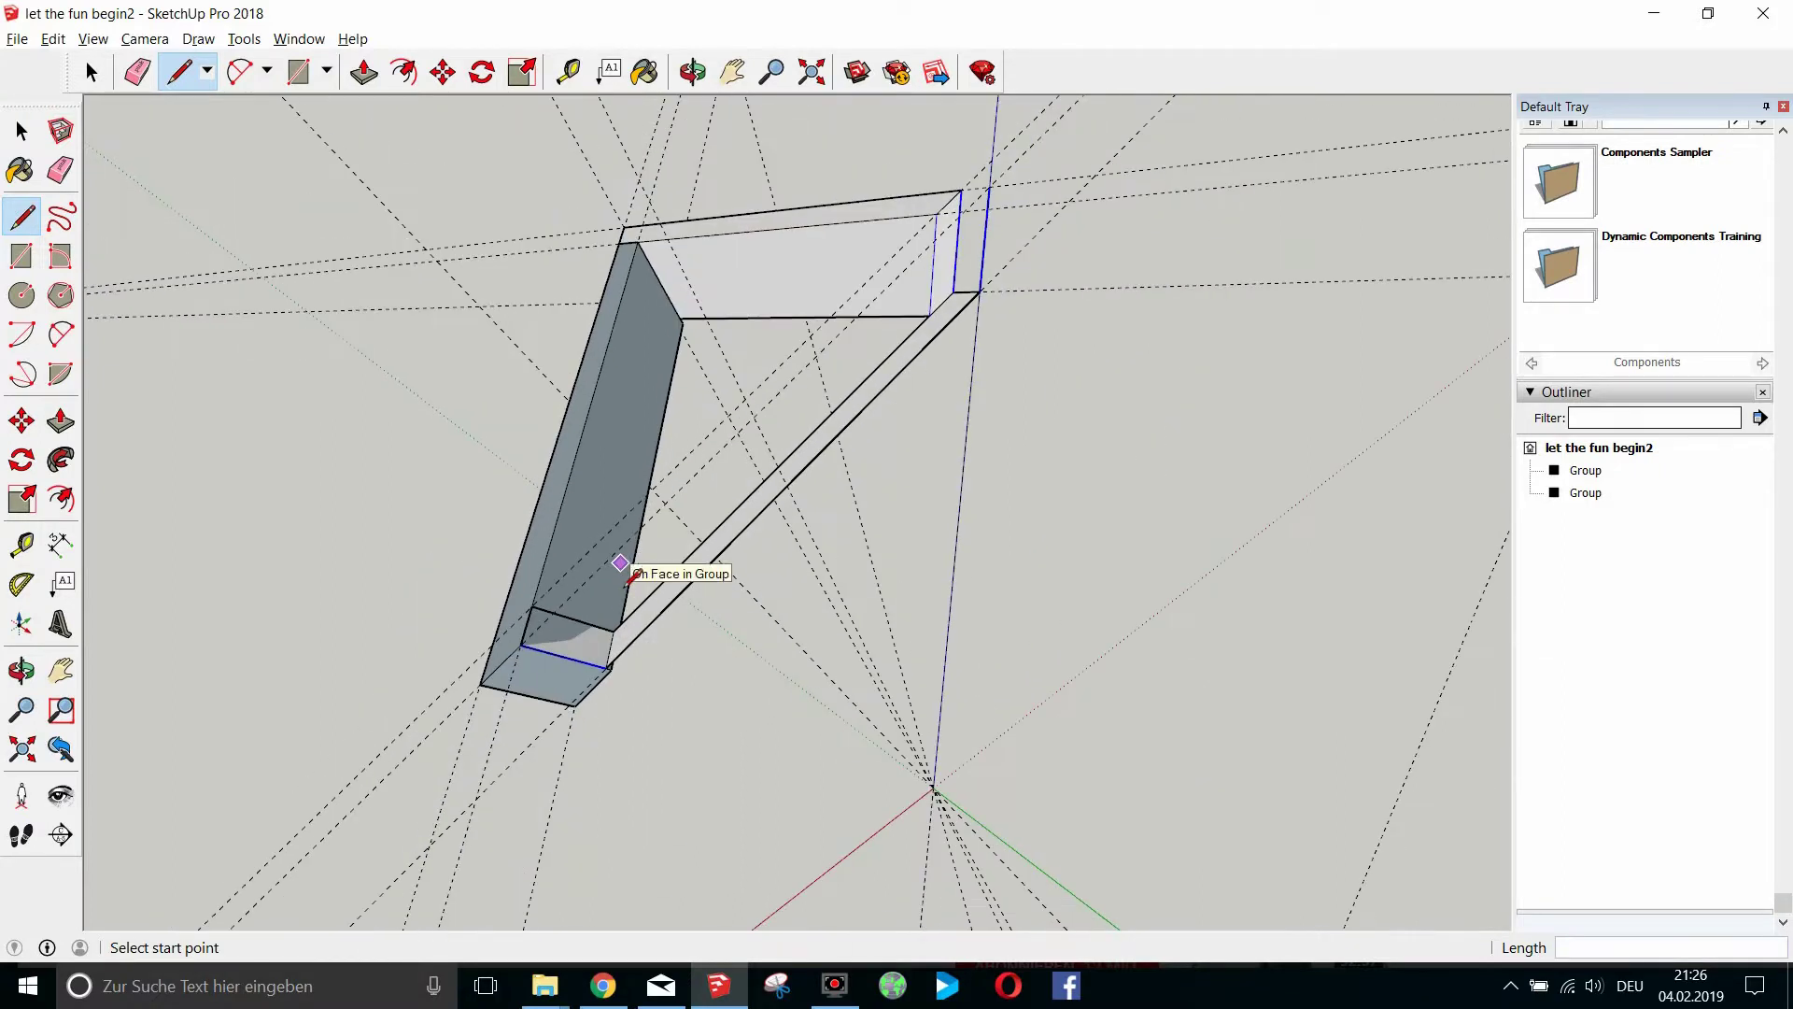
click(990, 187)
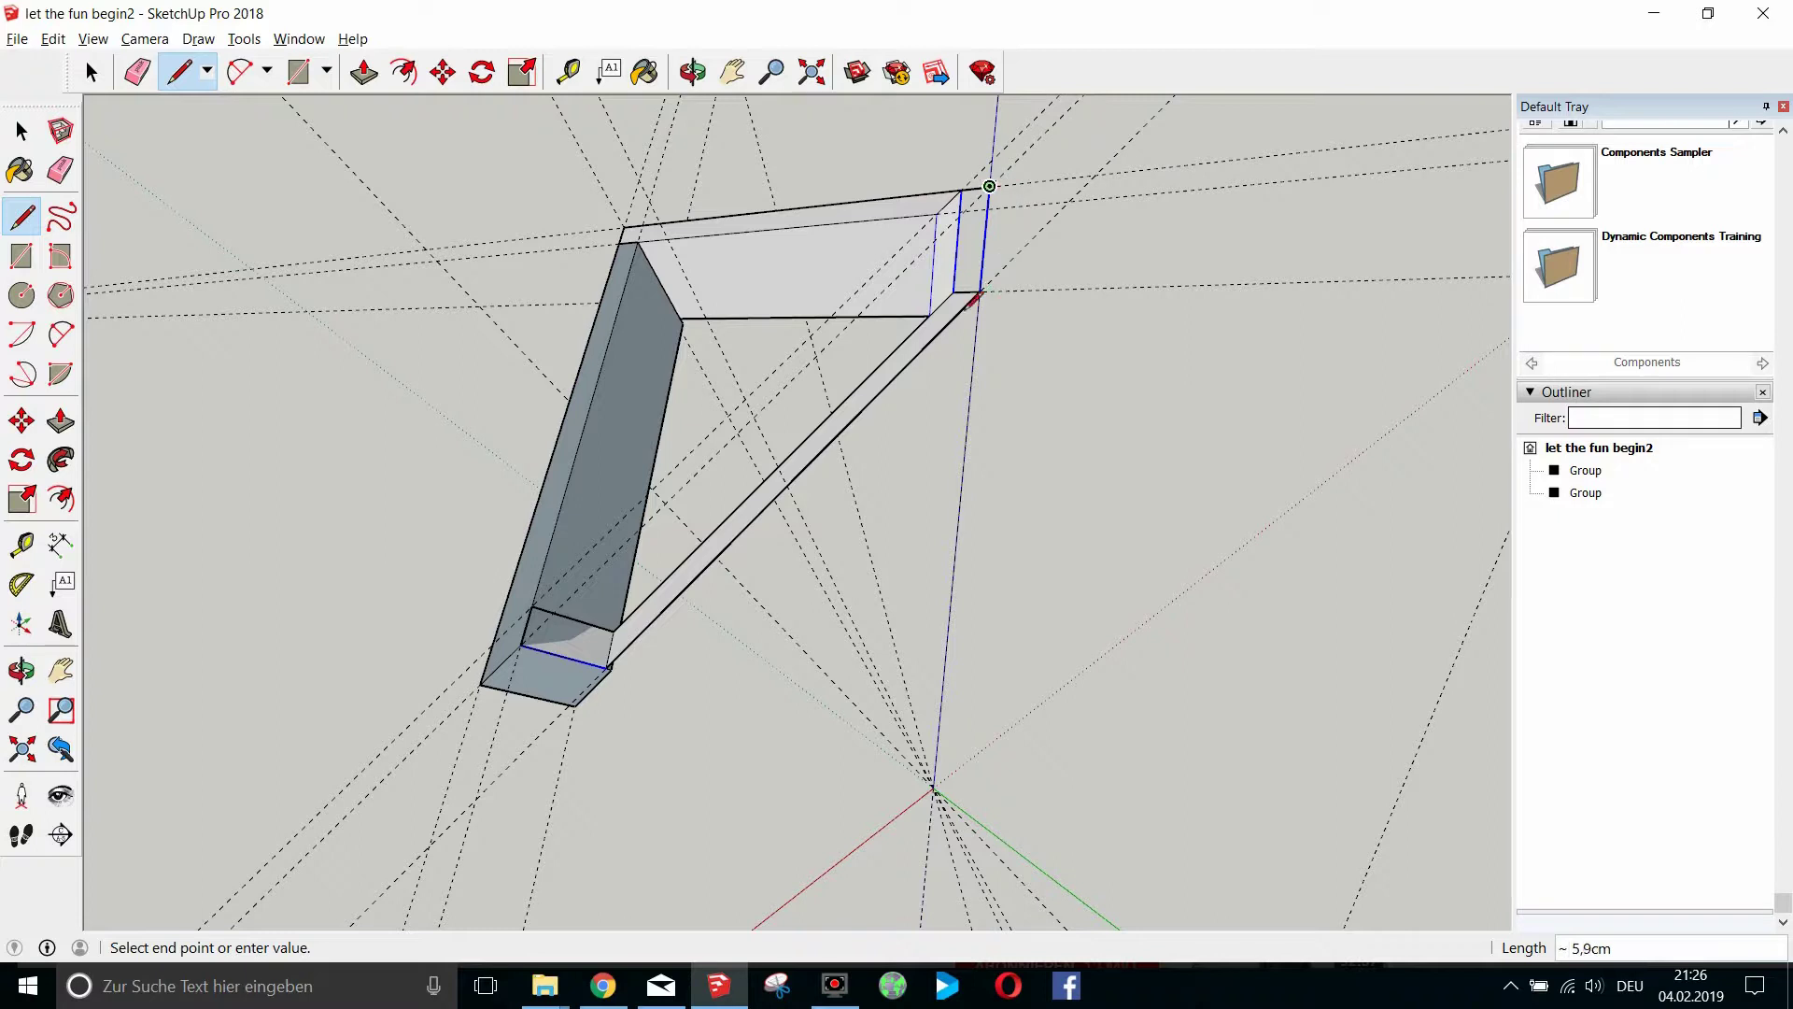
key(Escape)
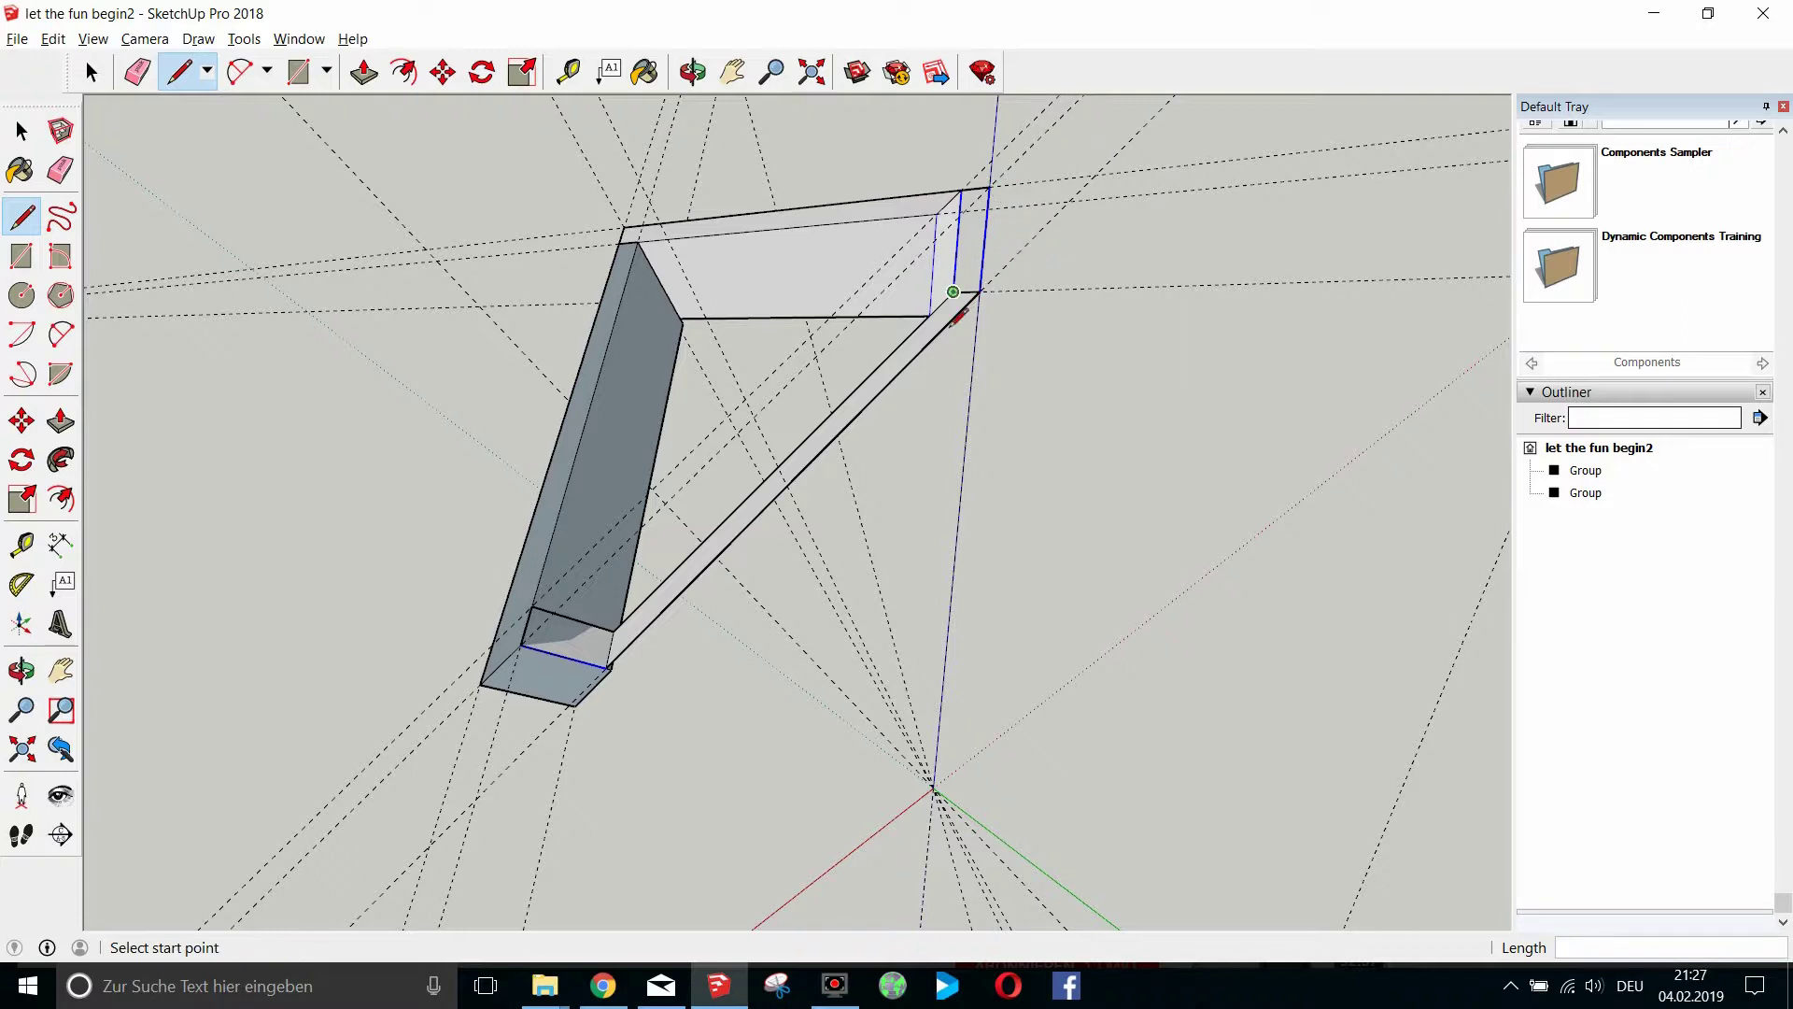
click(972, 216)
click(953, 293)
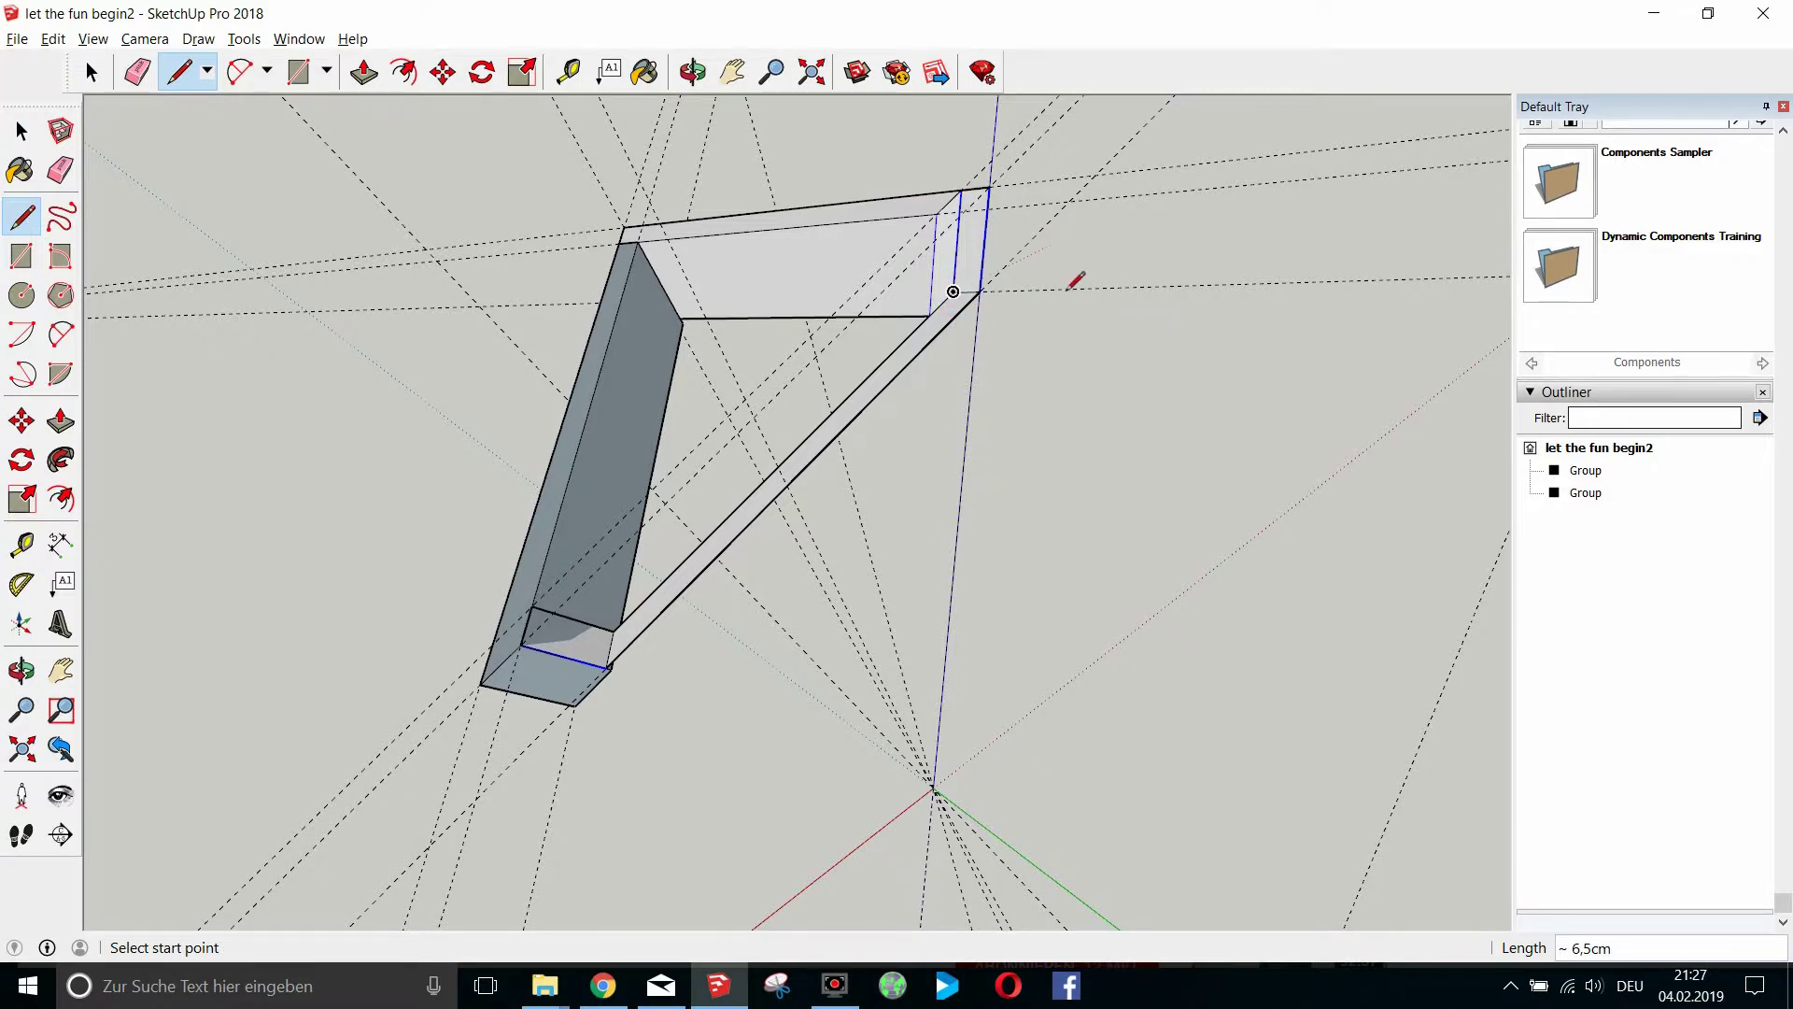
Draw the third strip's two remaining long edges, about 33.5 cm and 35.6 cm, from the second strip's upper end corners to the small end face.
scroll(1068, 288, up, 2)
key(space)
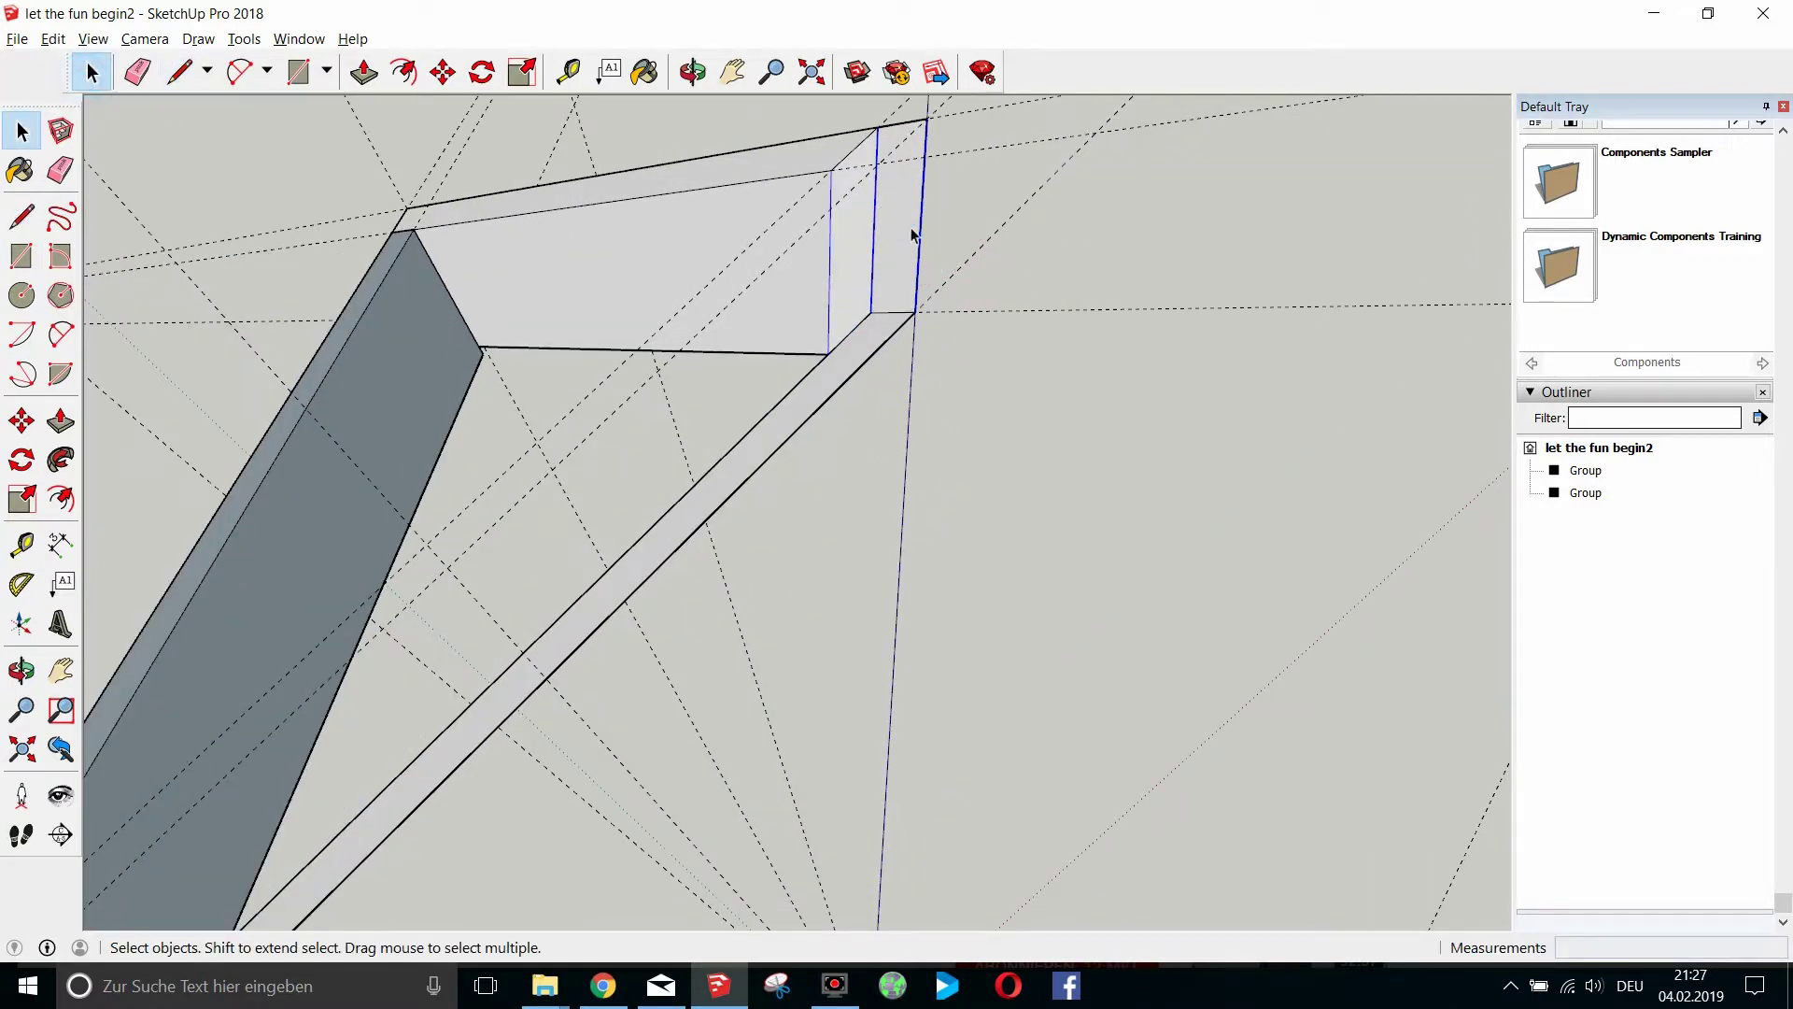
scroll(978, 253, down, 2)
scroll(974, 260, down, 2)
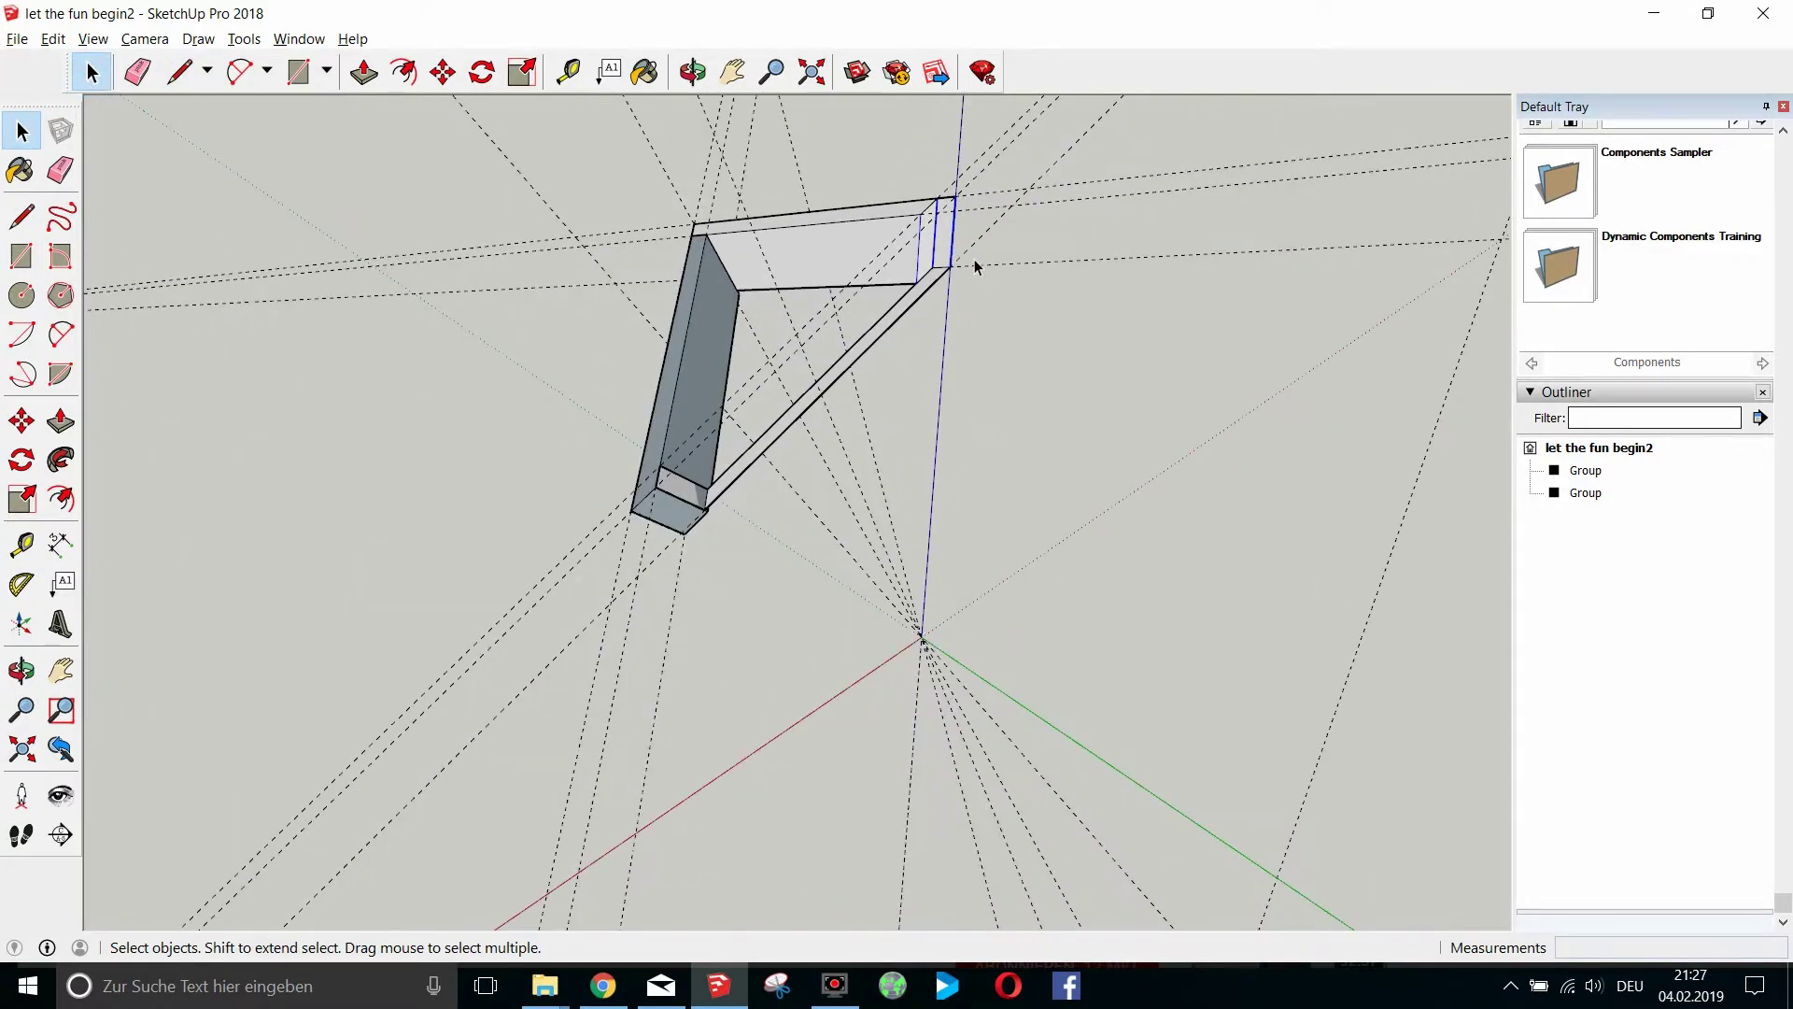
scroll(910, 338, up, 1)
click(878, 342)
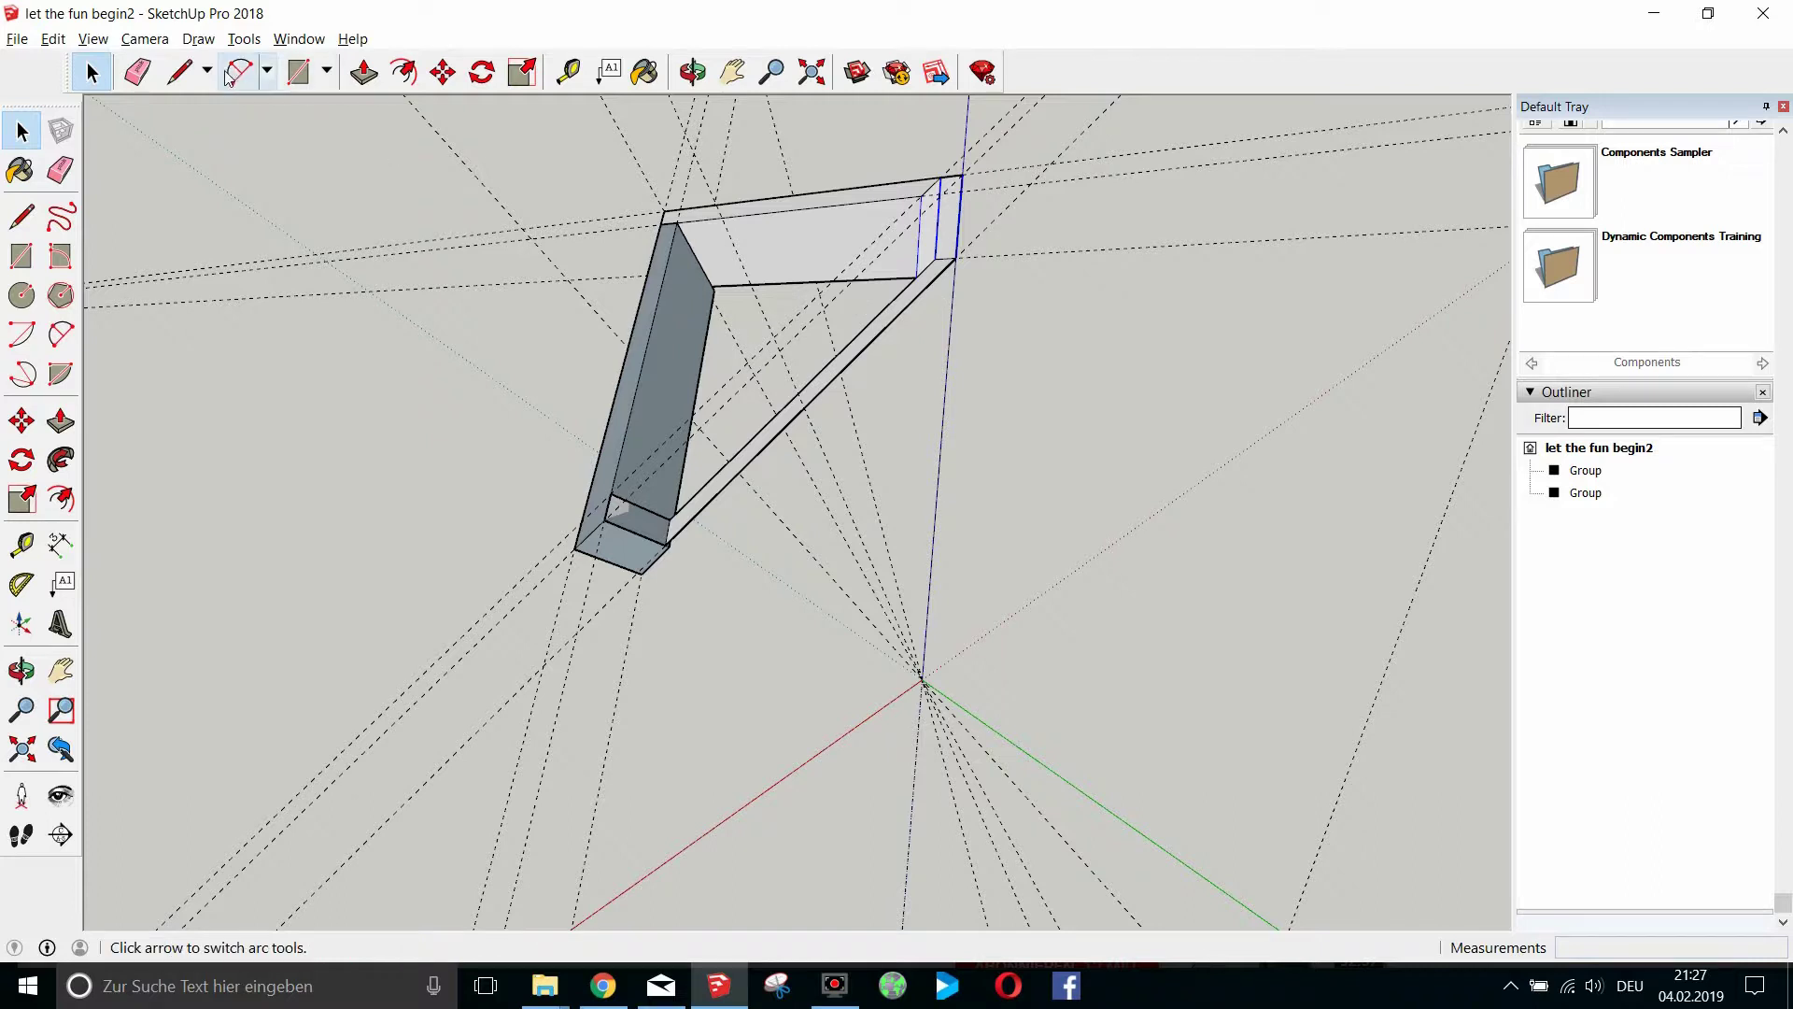
click(179, 71)
click(941, 176)
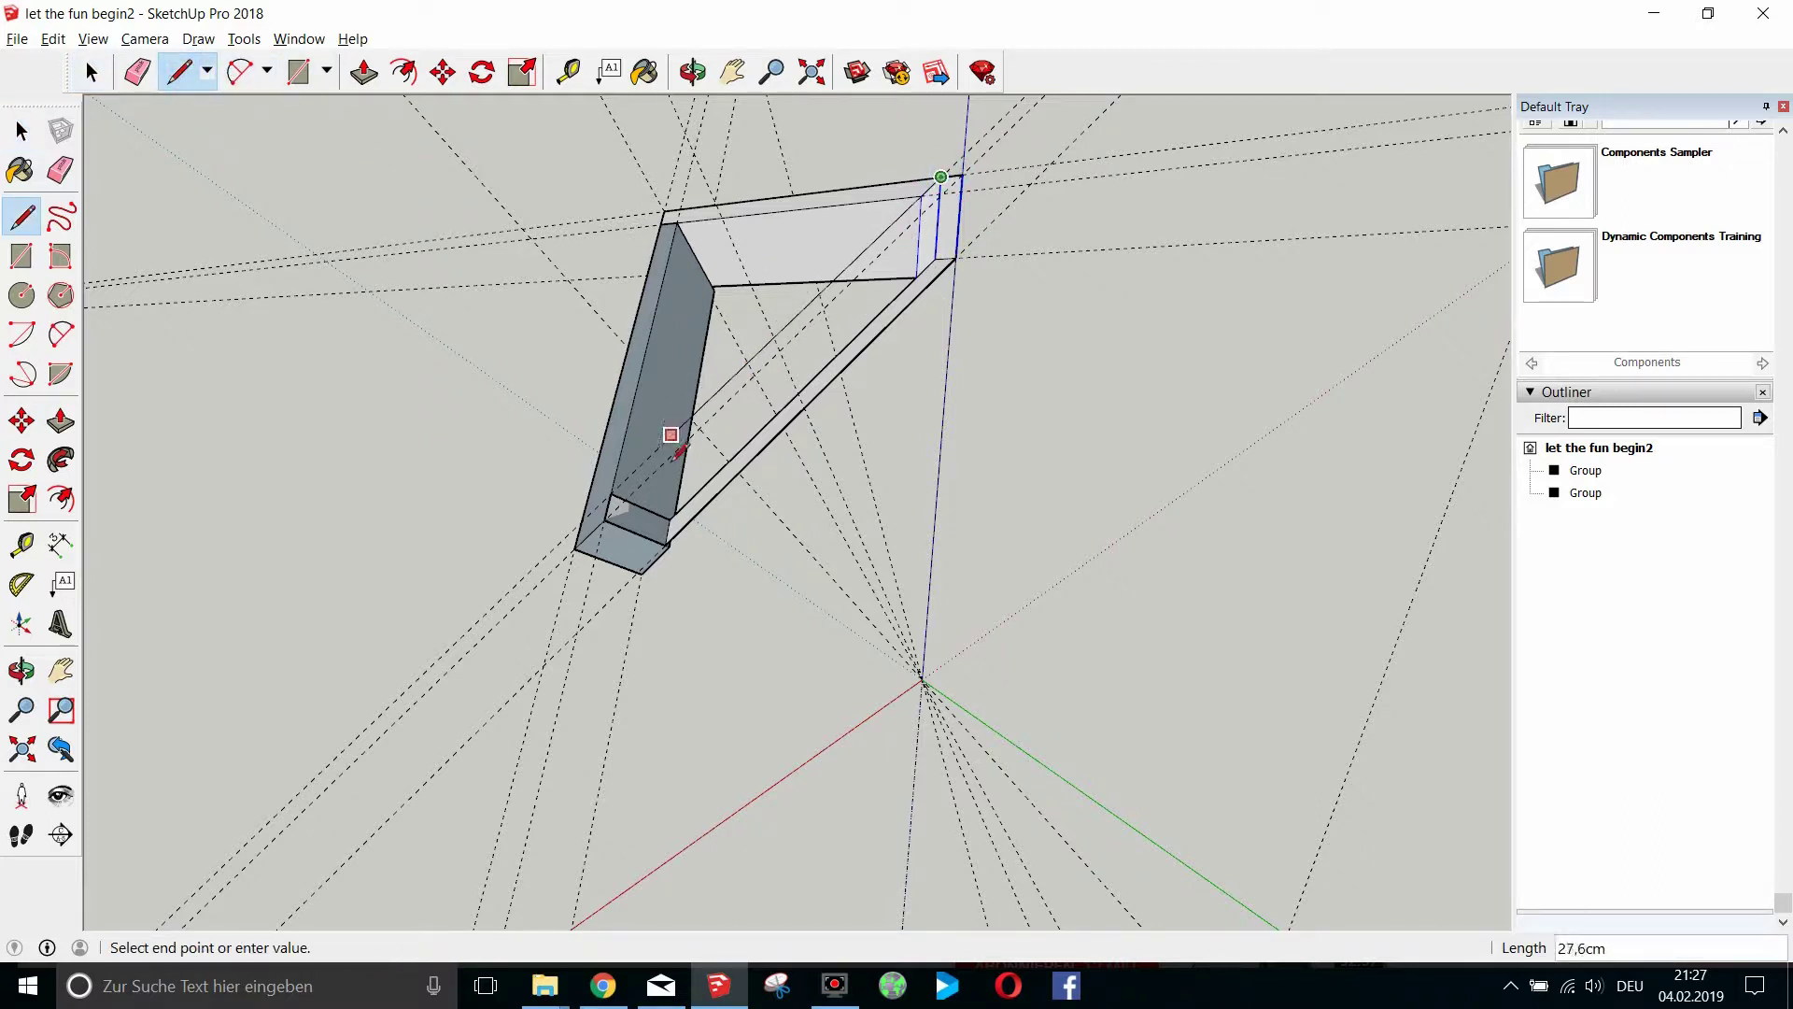
click(619, 511)
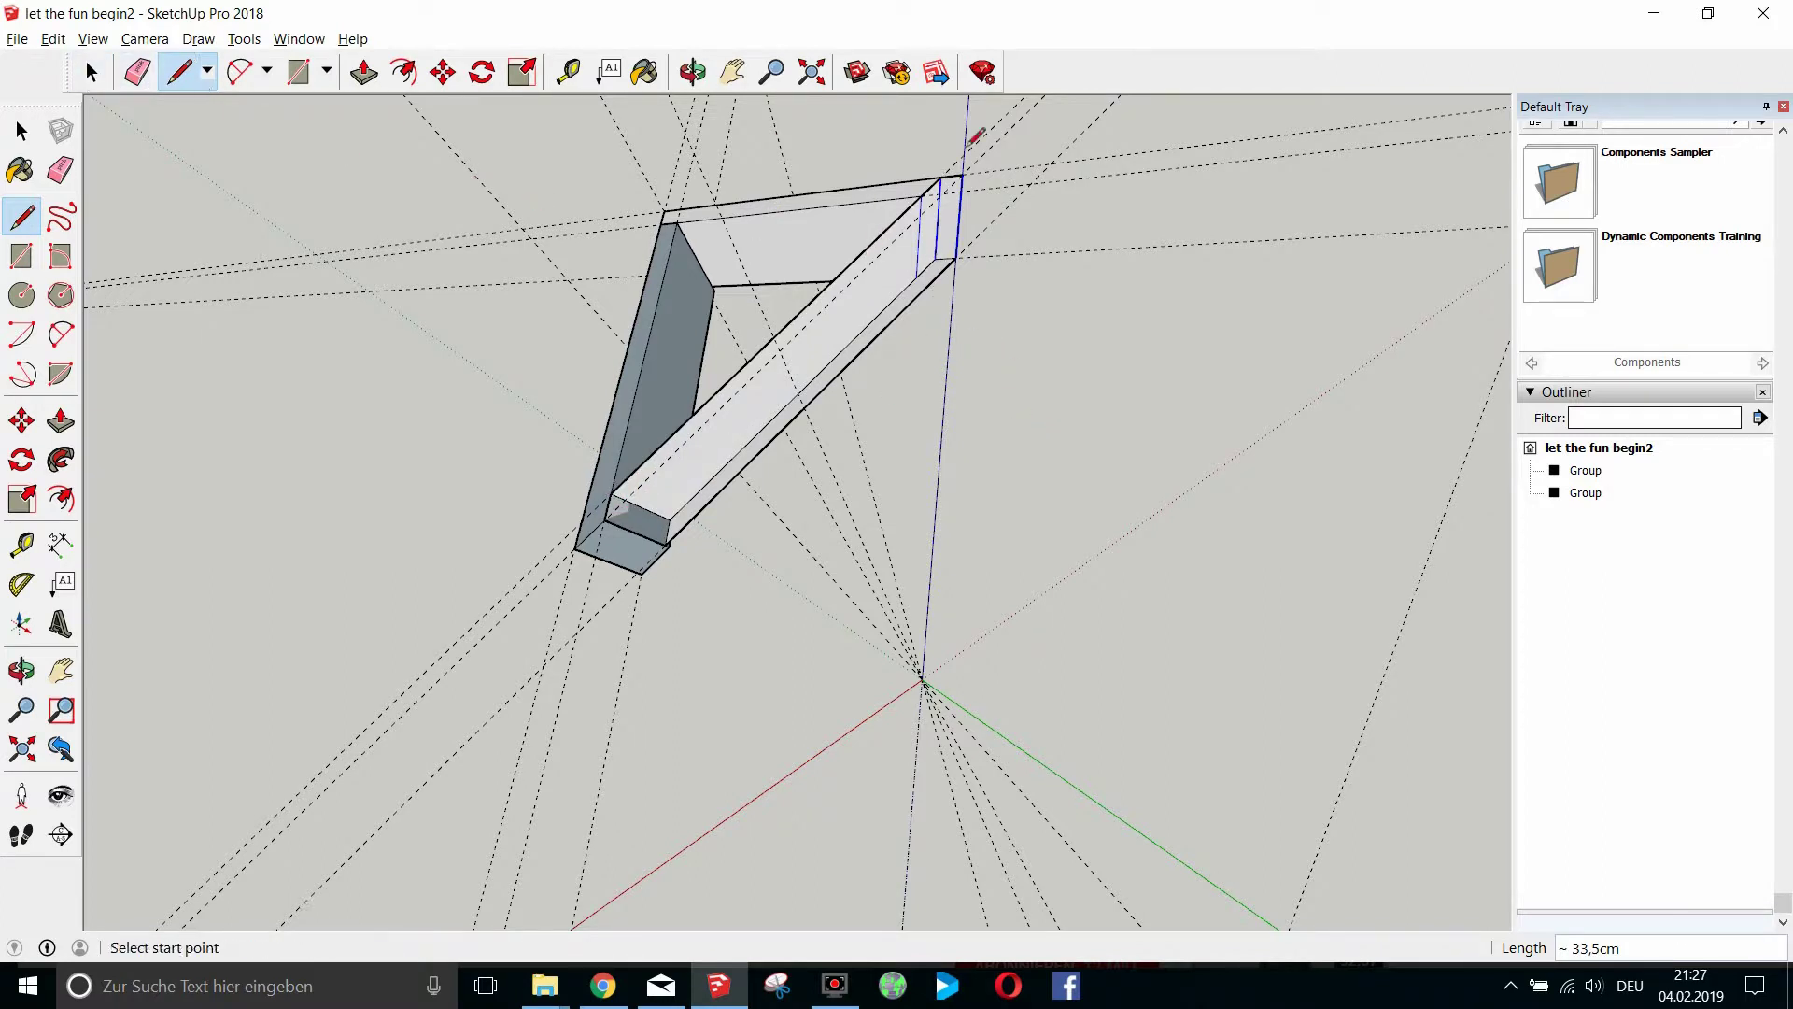
click(964, 176)
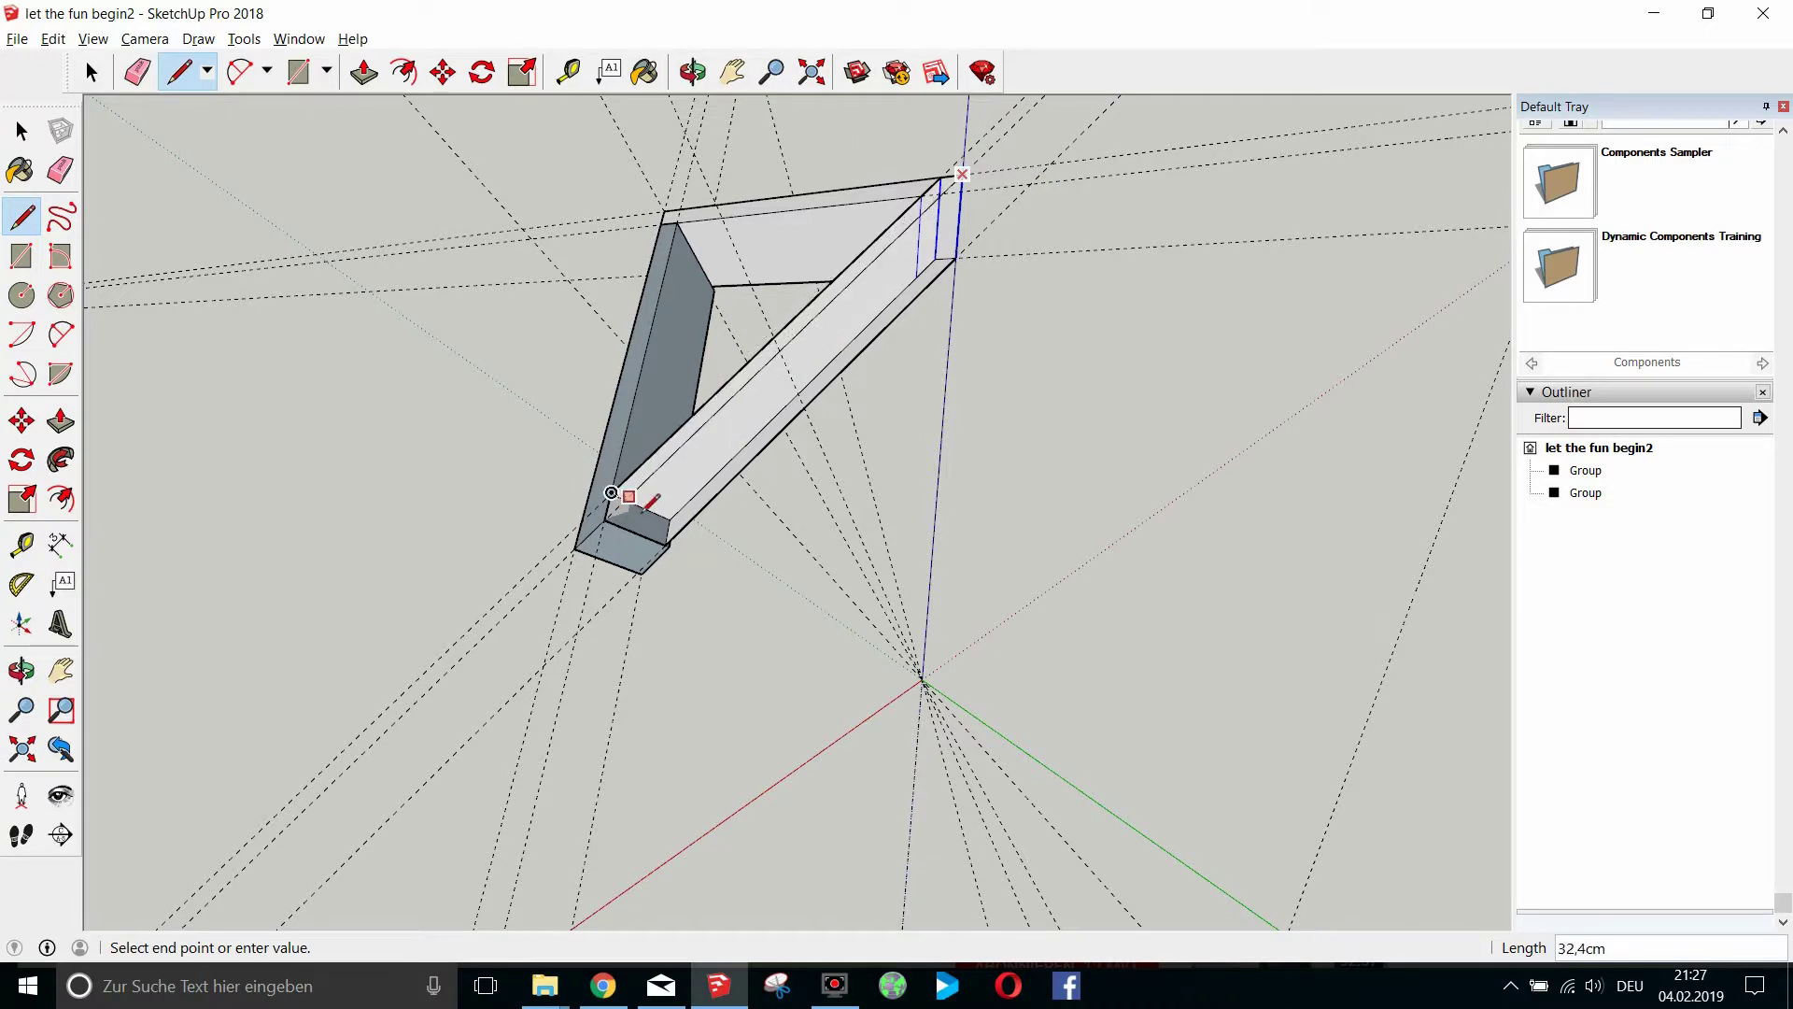
click(605, 521)
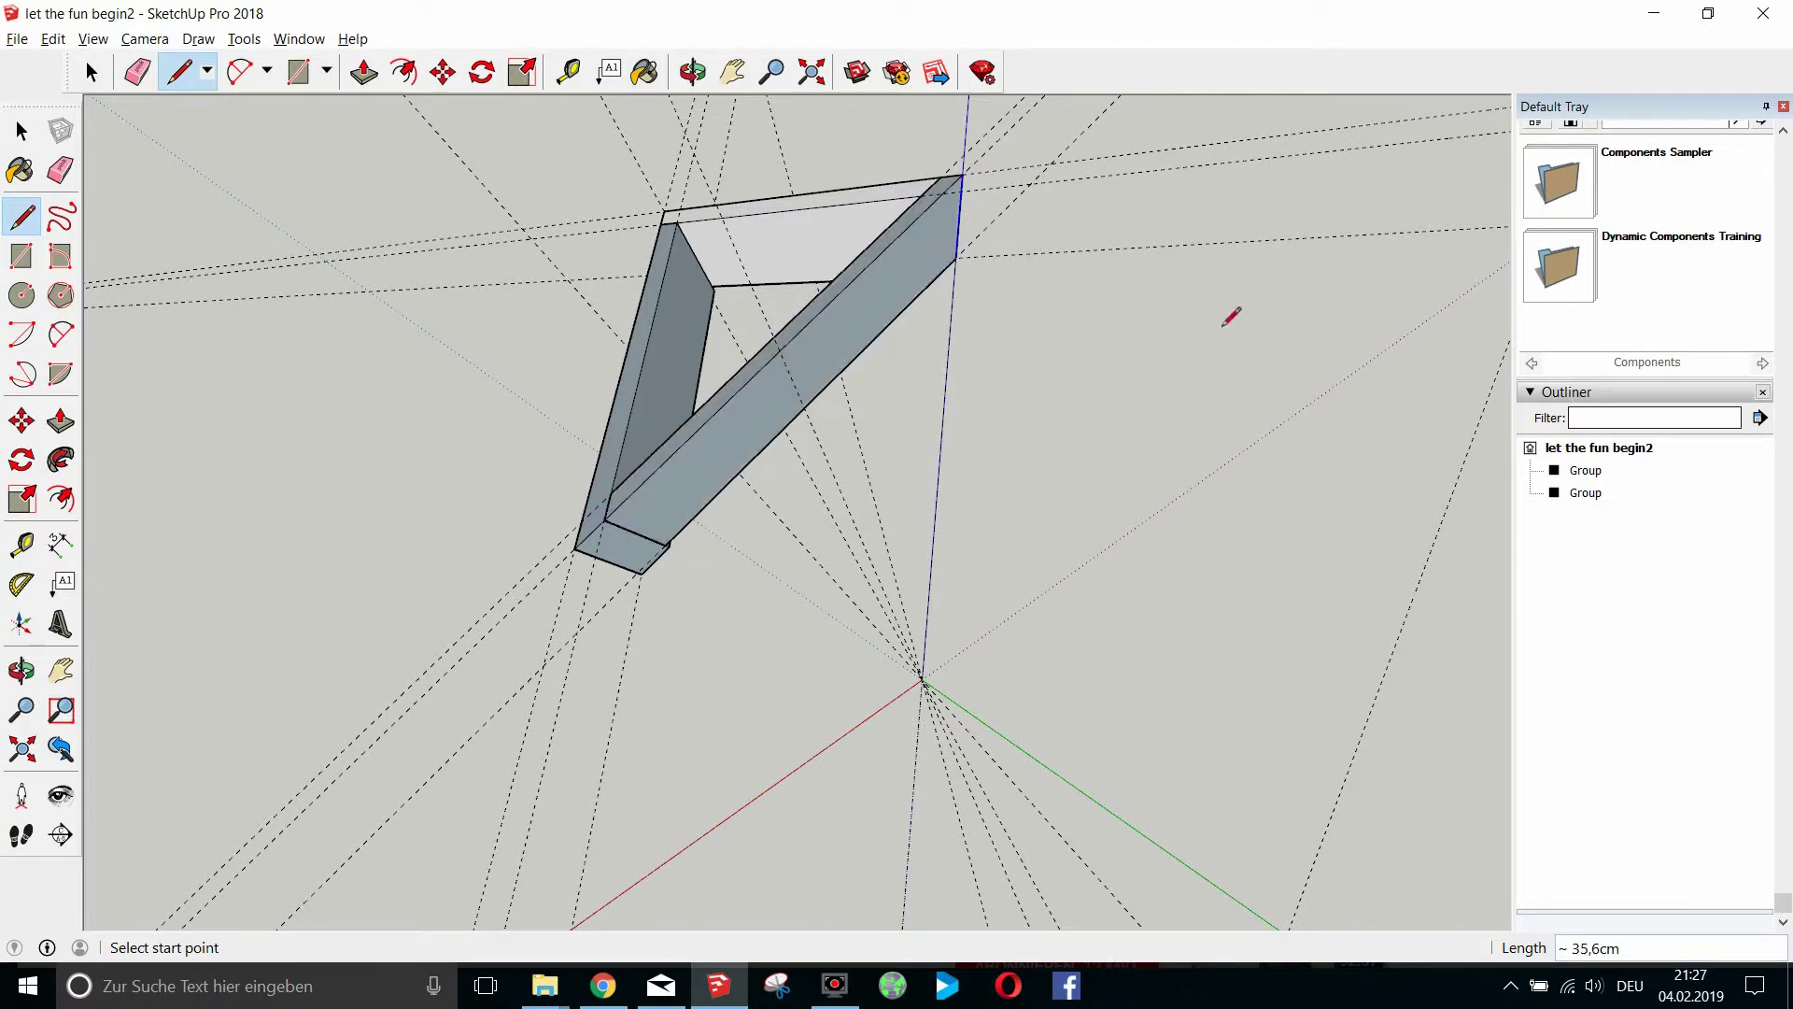
Select all of the third strip's loose faces and edges, make them a group, and clear the selection.
click(693, 72)
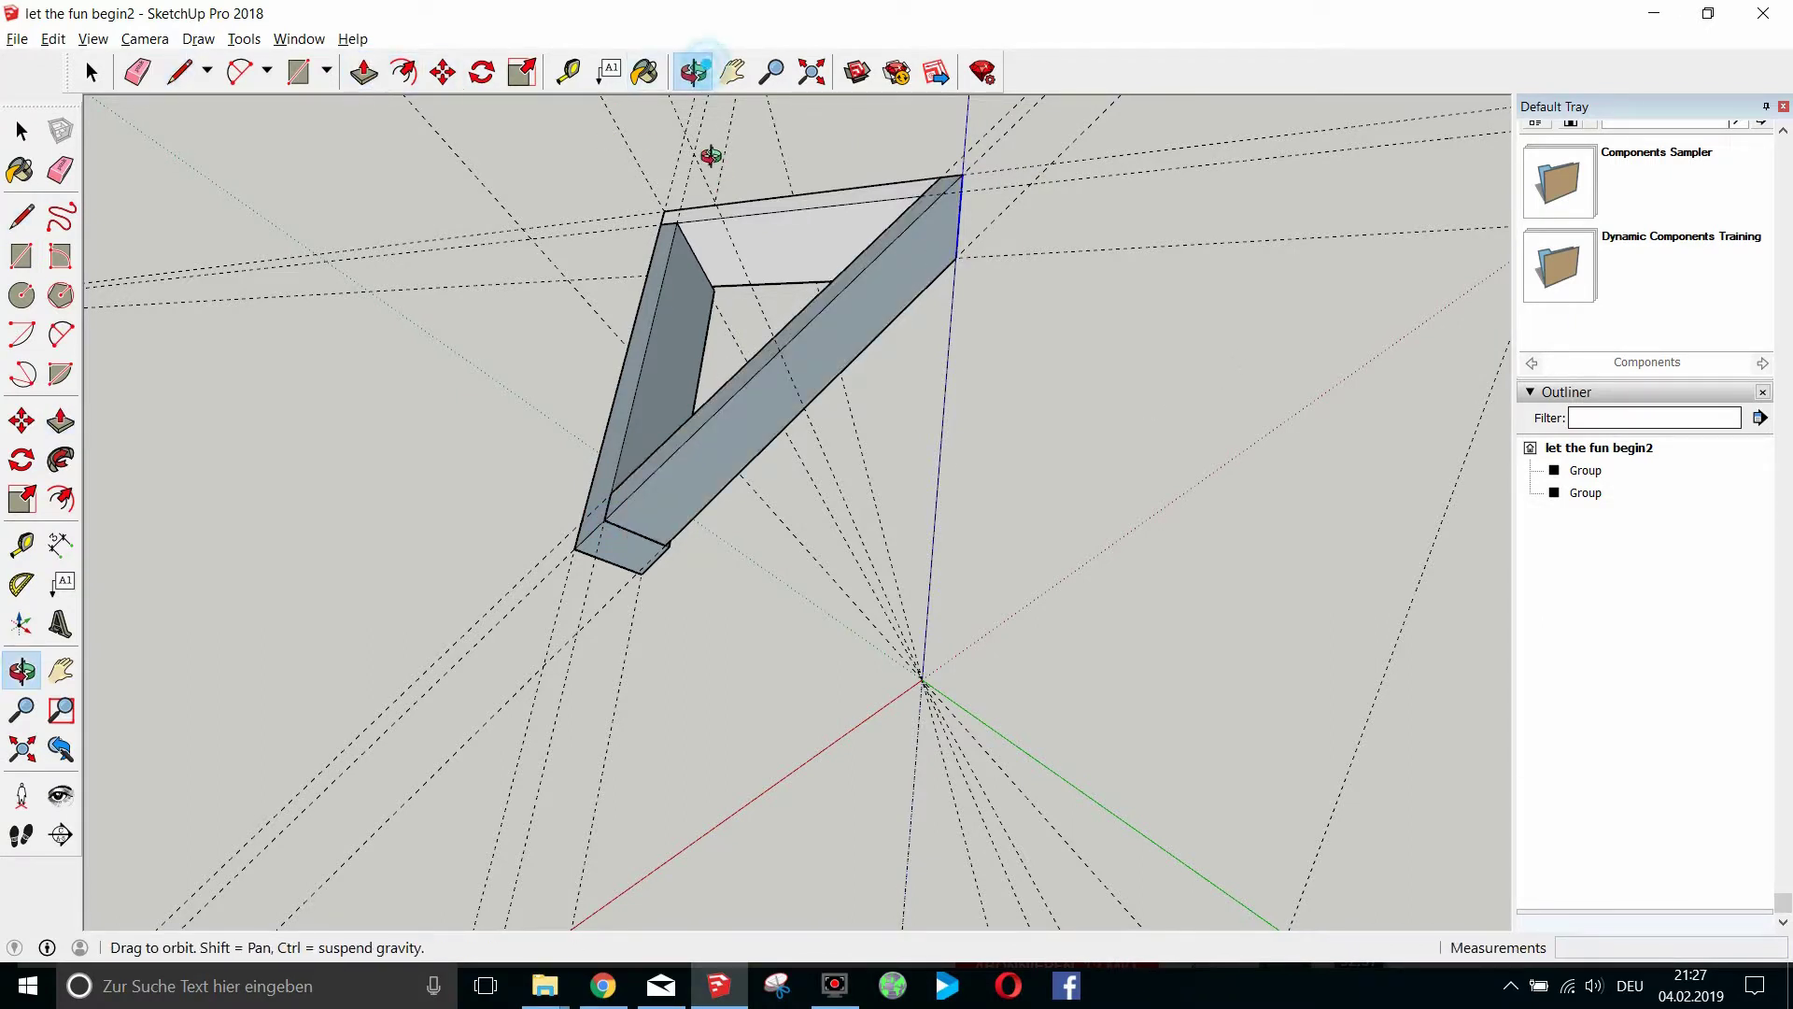
scroll(711, 156, up, 3)
scroll(710, 154, down, 4)
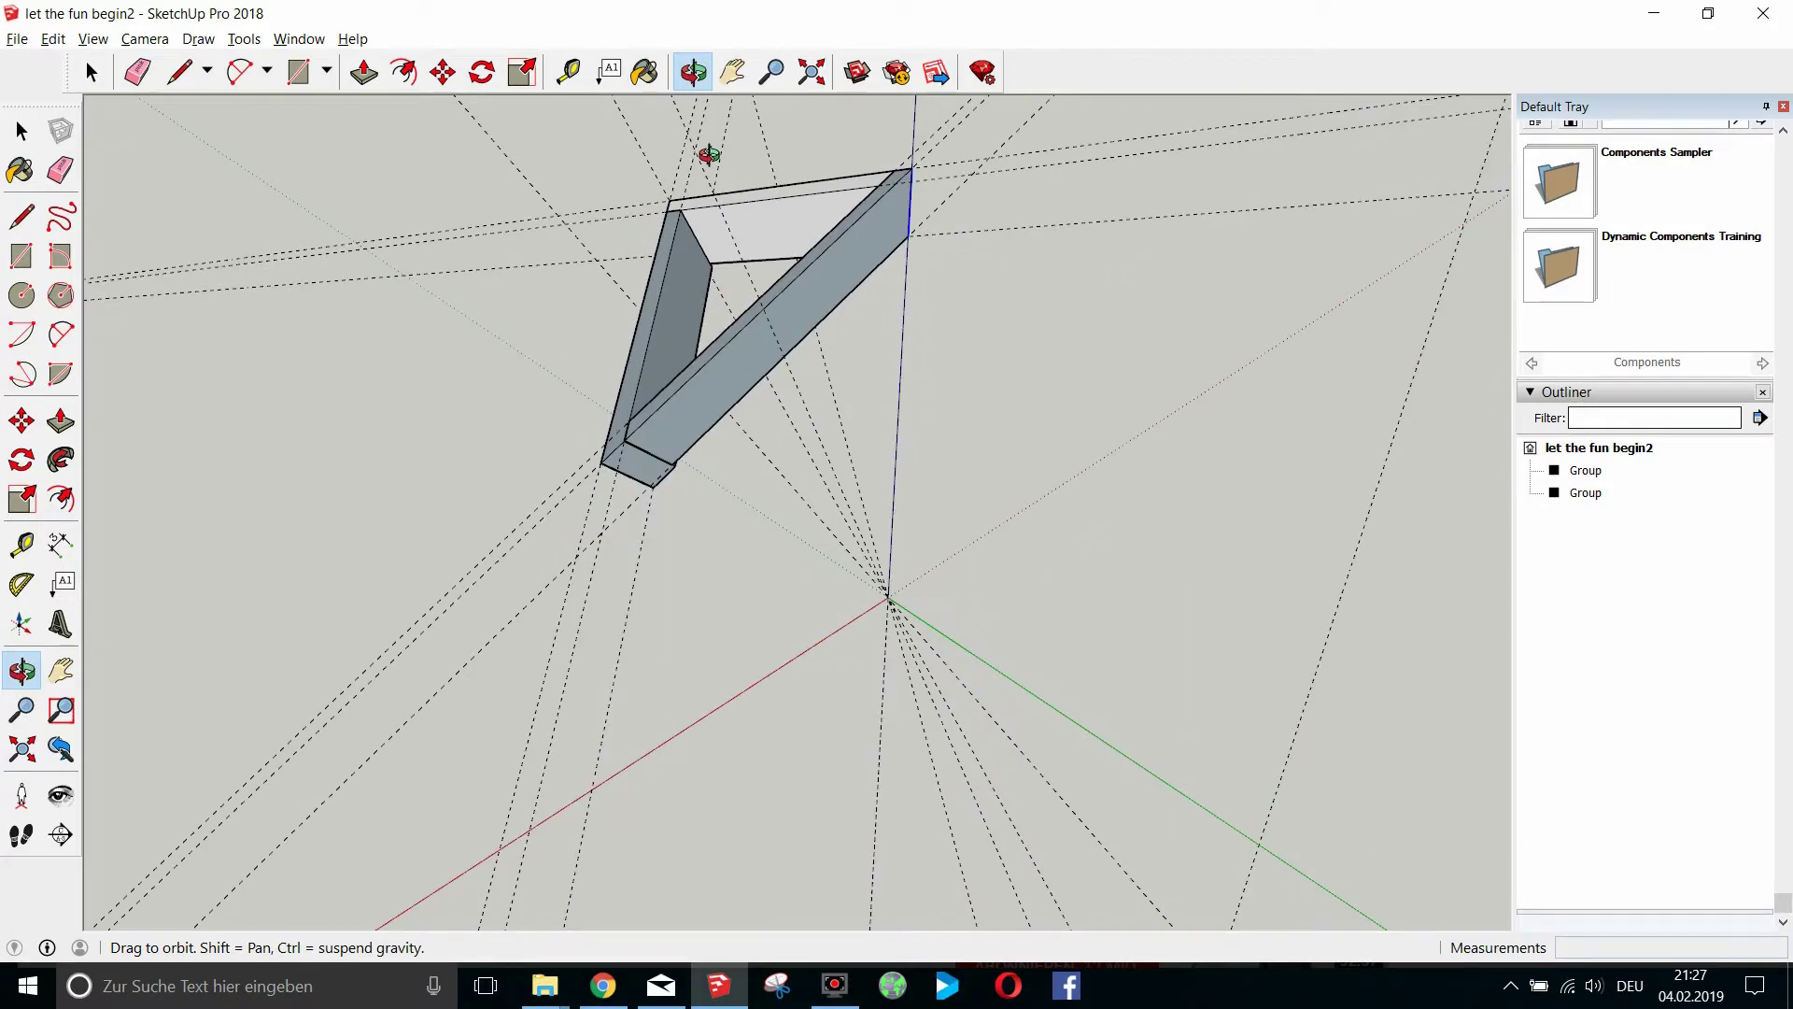
click(90, 72)
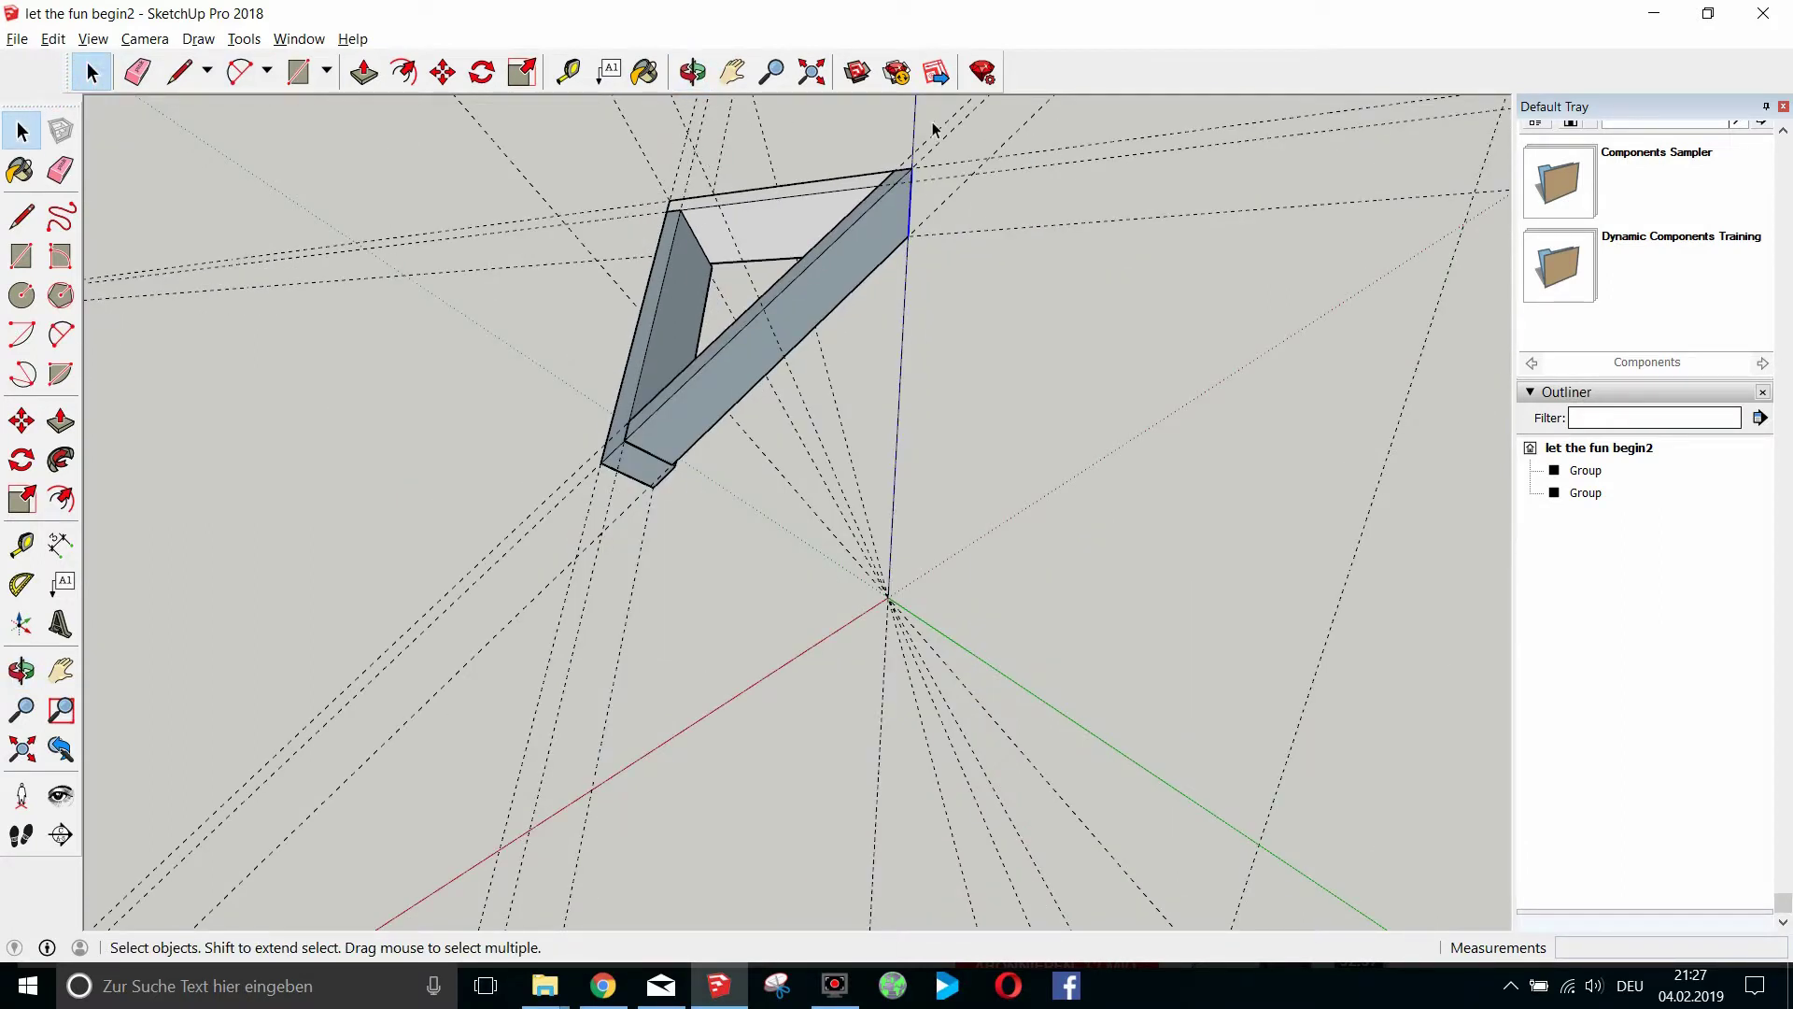
click(901, 239)
click(836, 265)
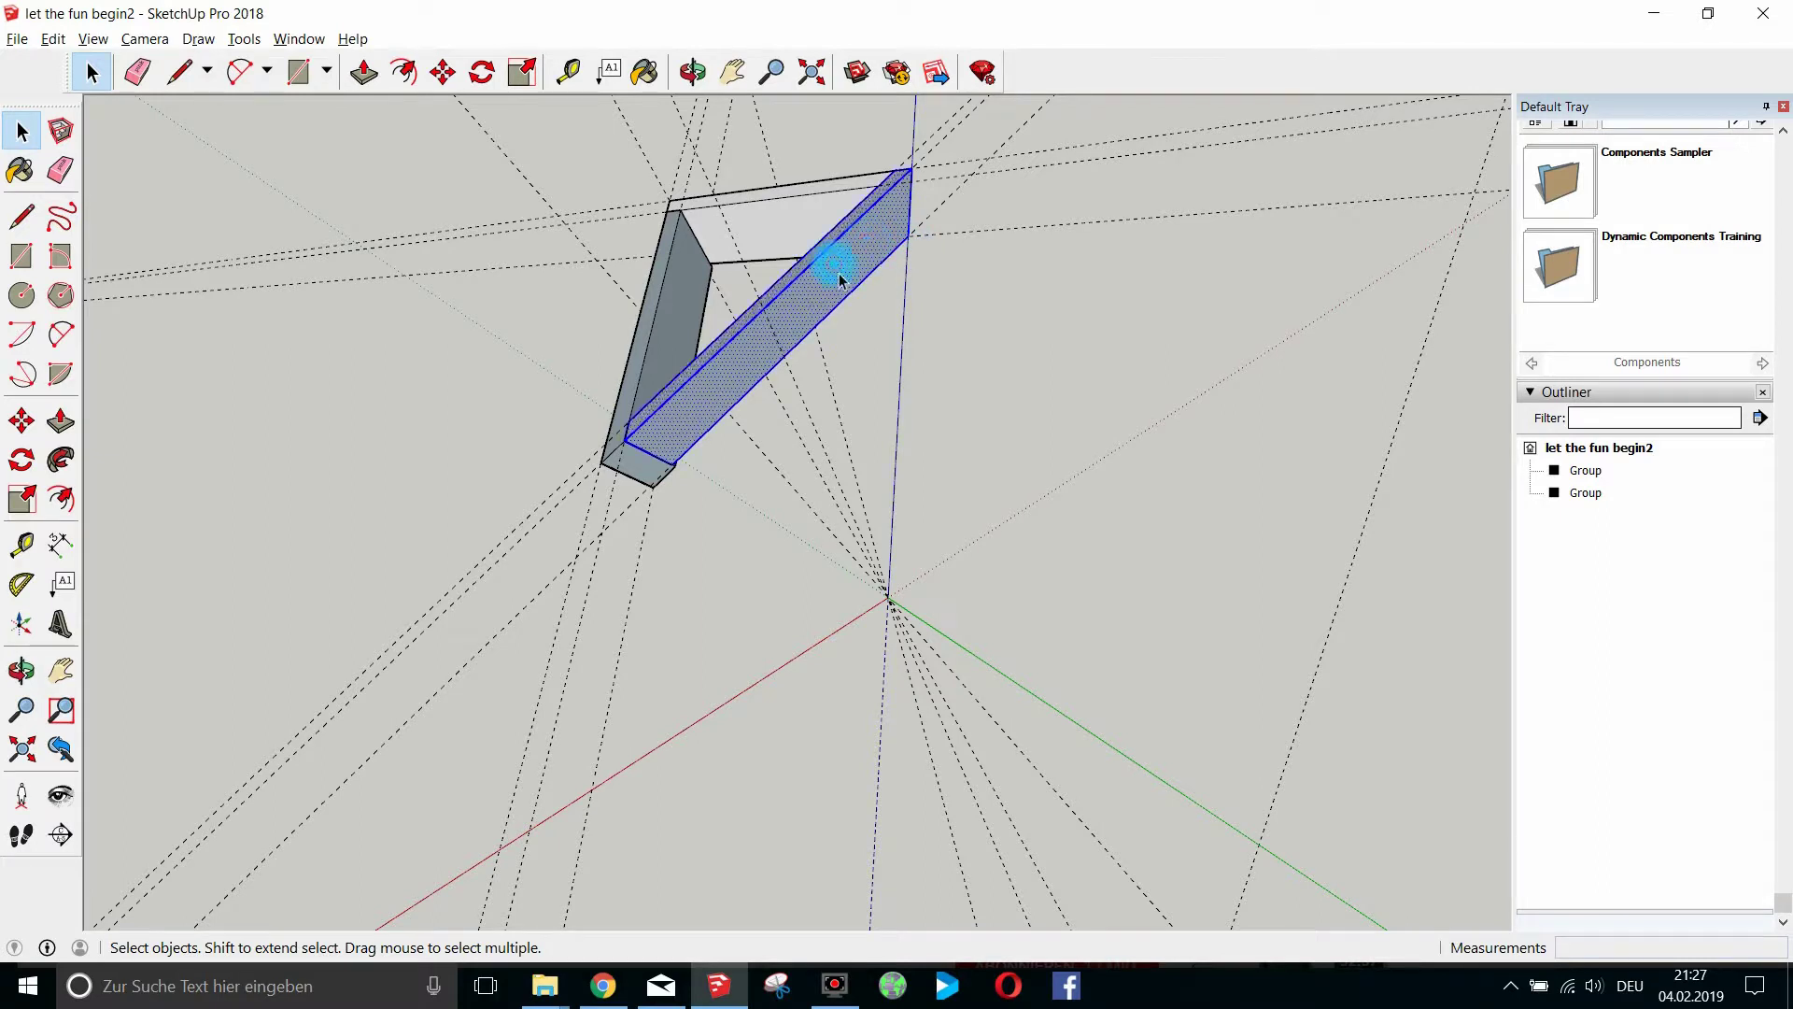
click(778, 221)
shift+click(683, 300)
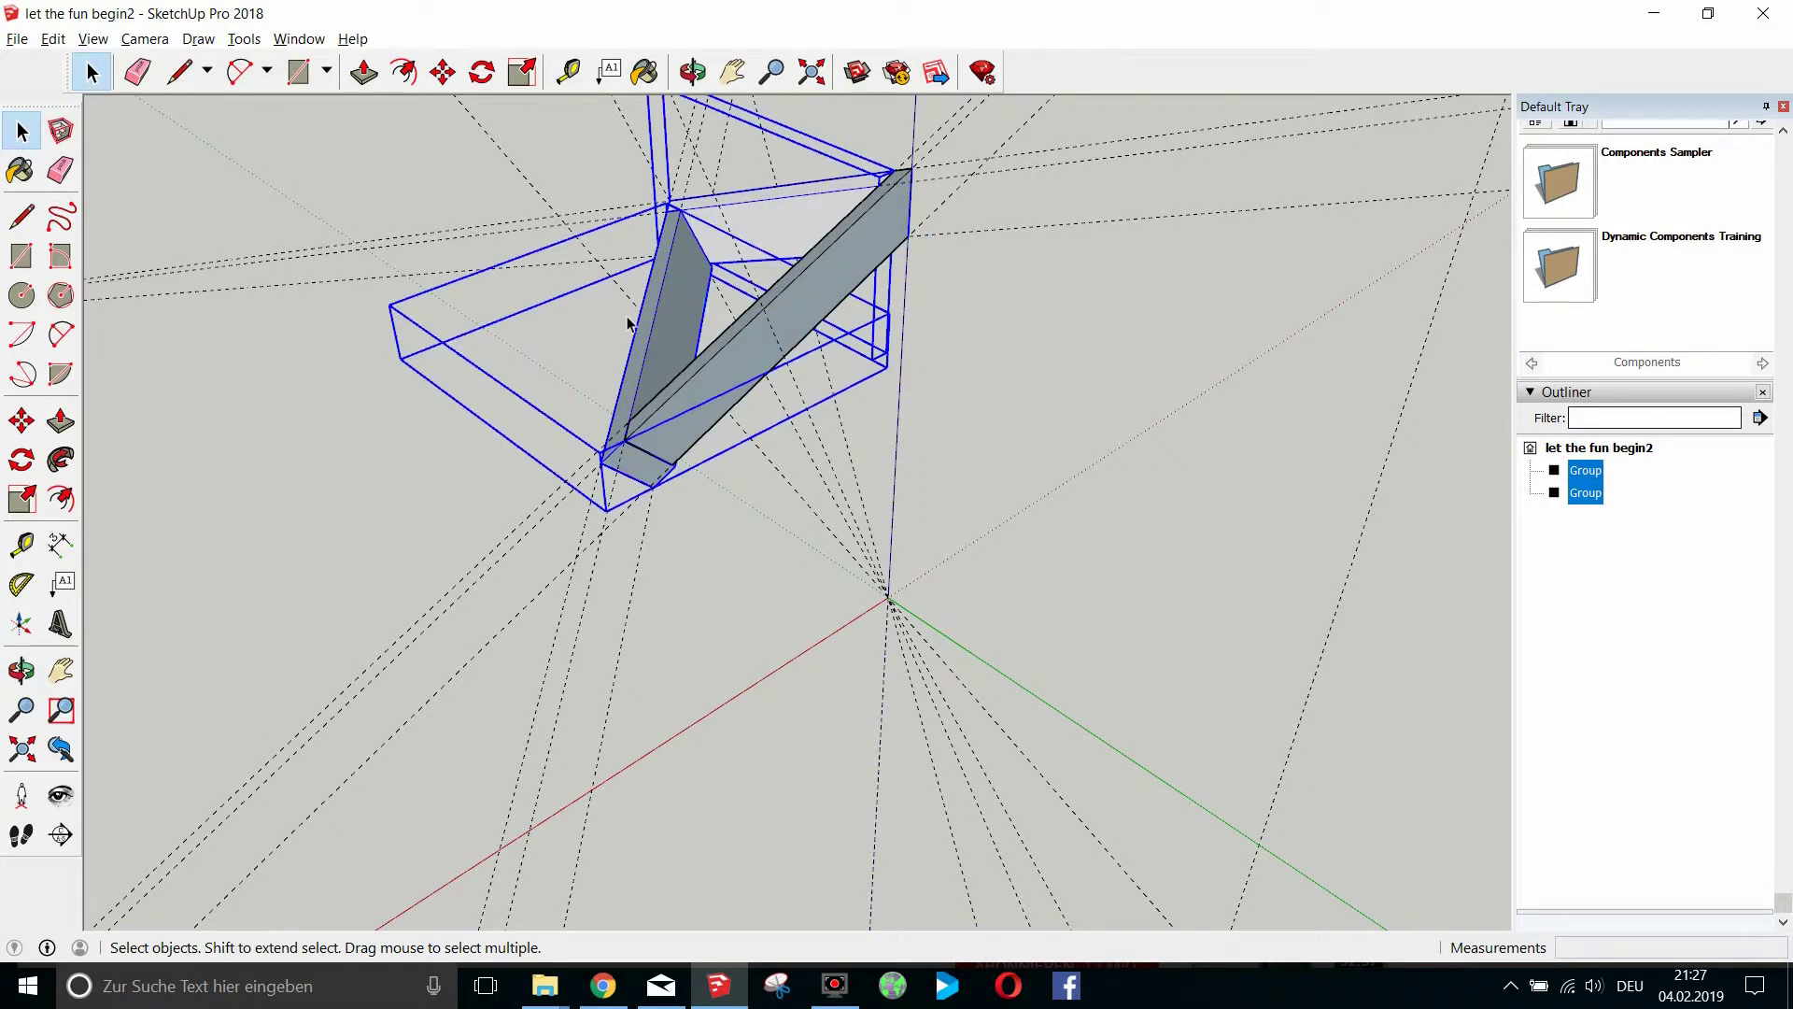
drag(383, 121, 1118, 629)
right_click(796, 311)
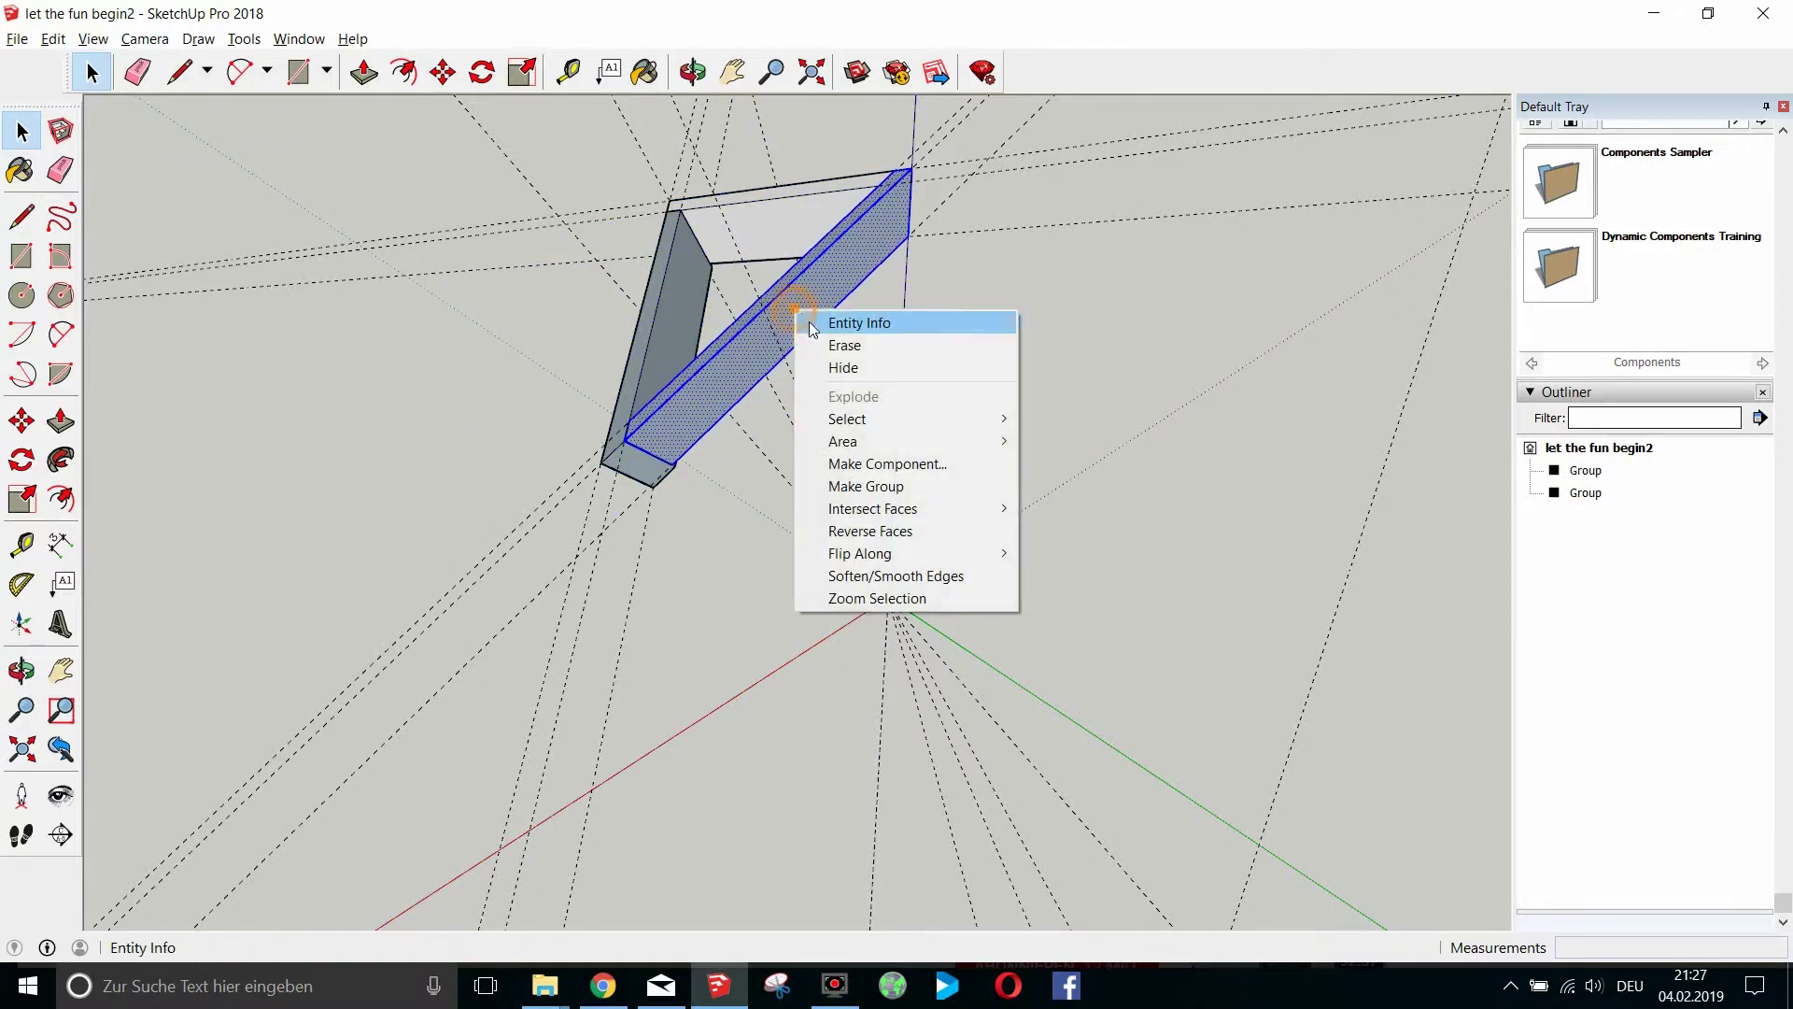
click(910, 483)
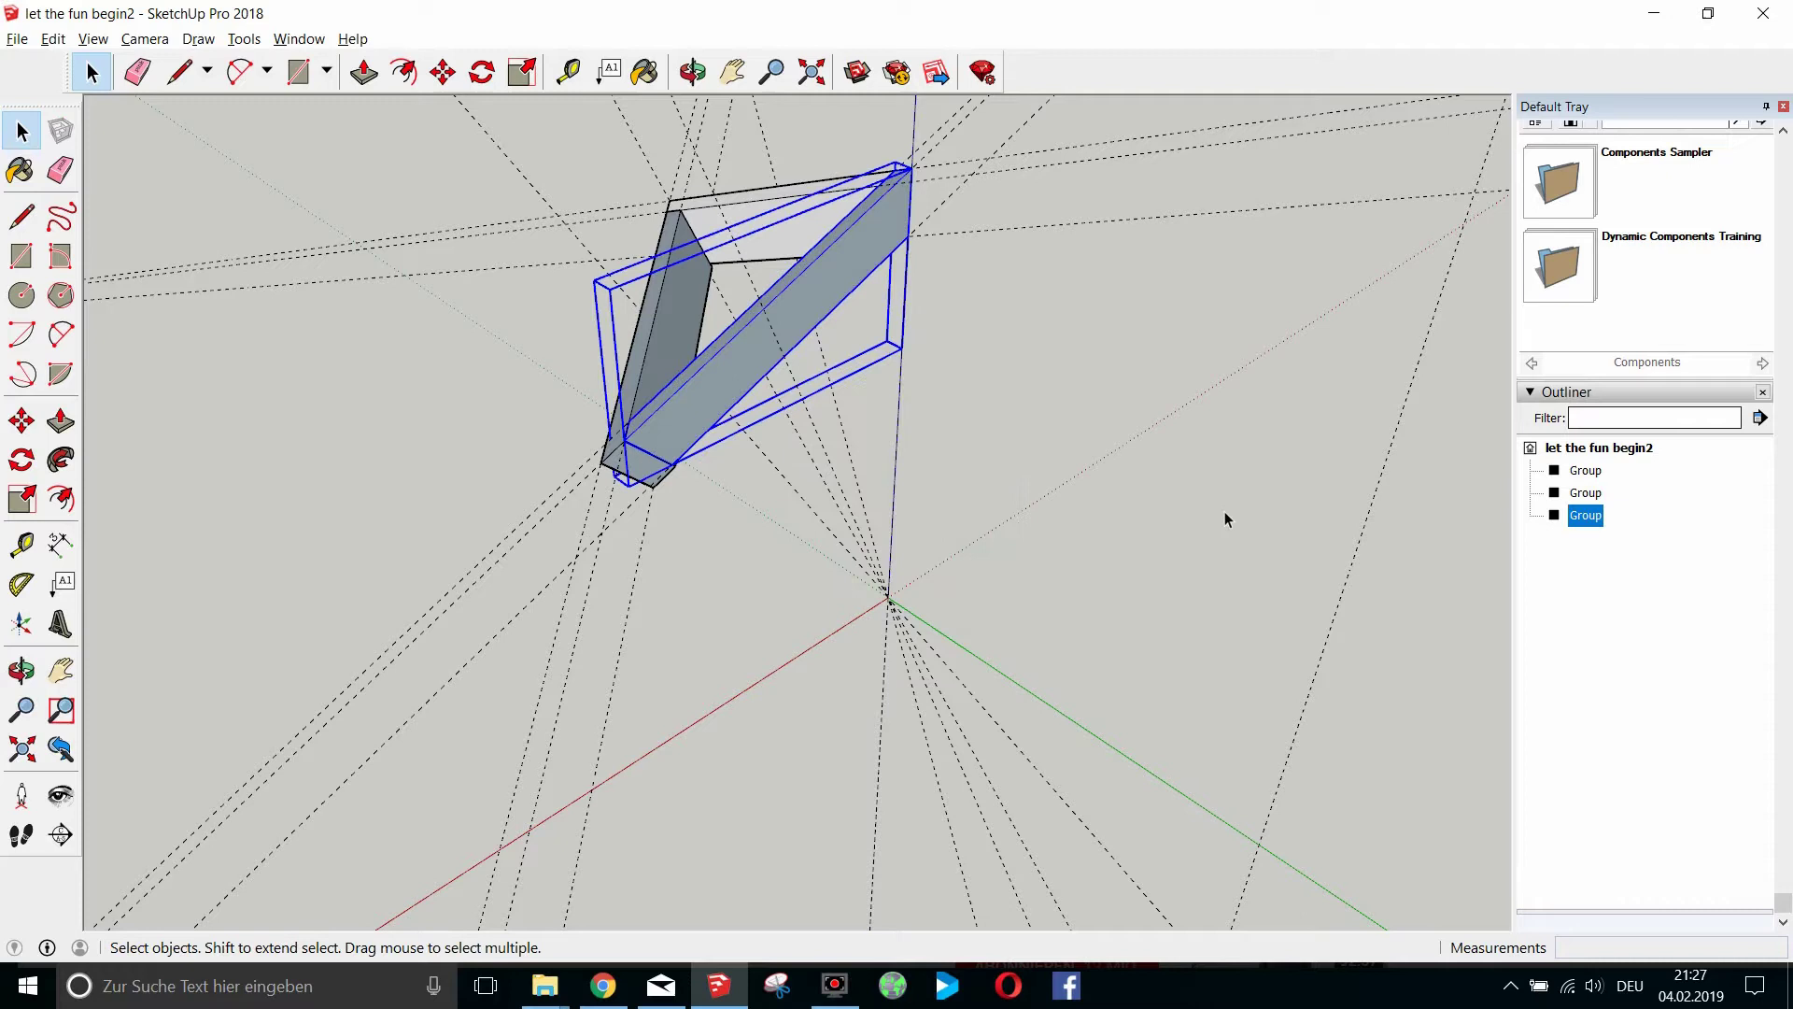
click(1143, 382)
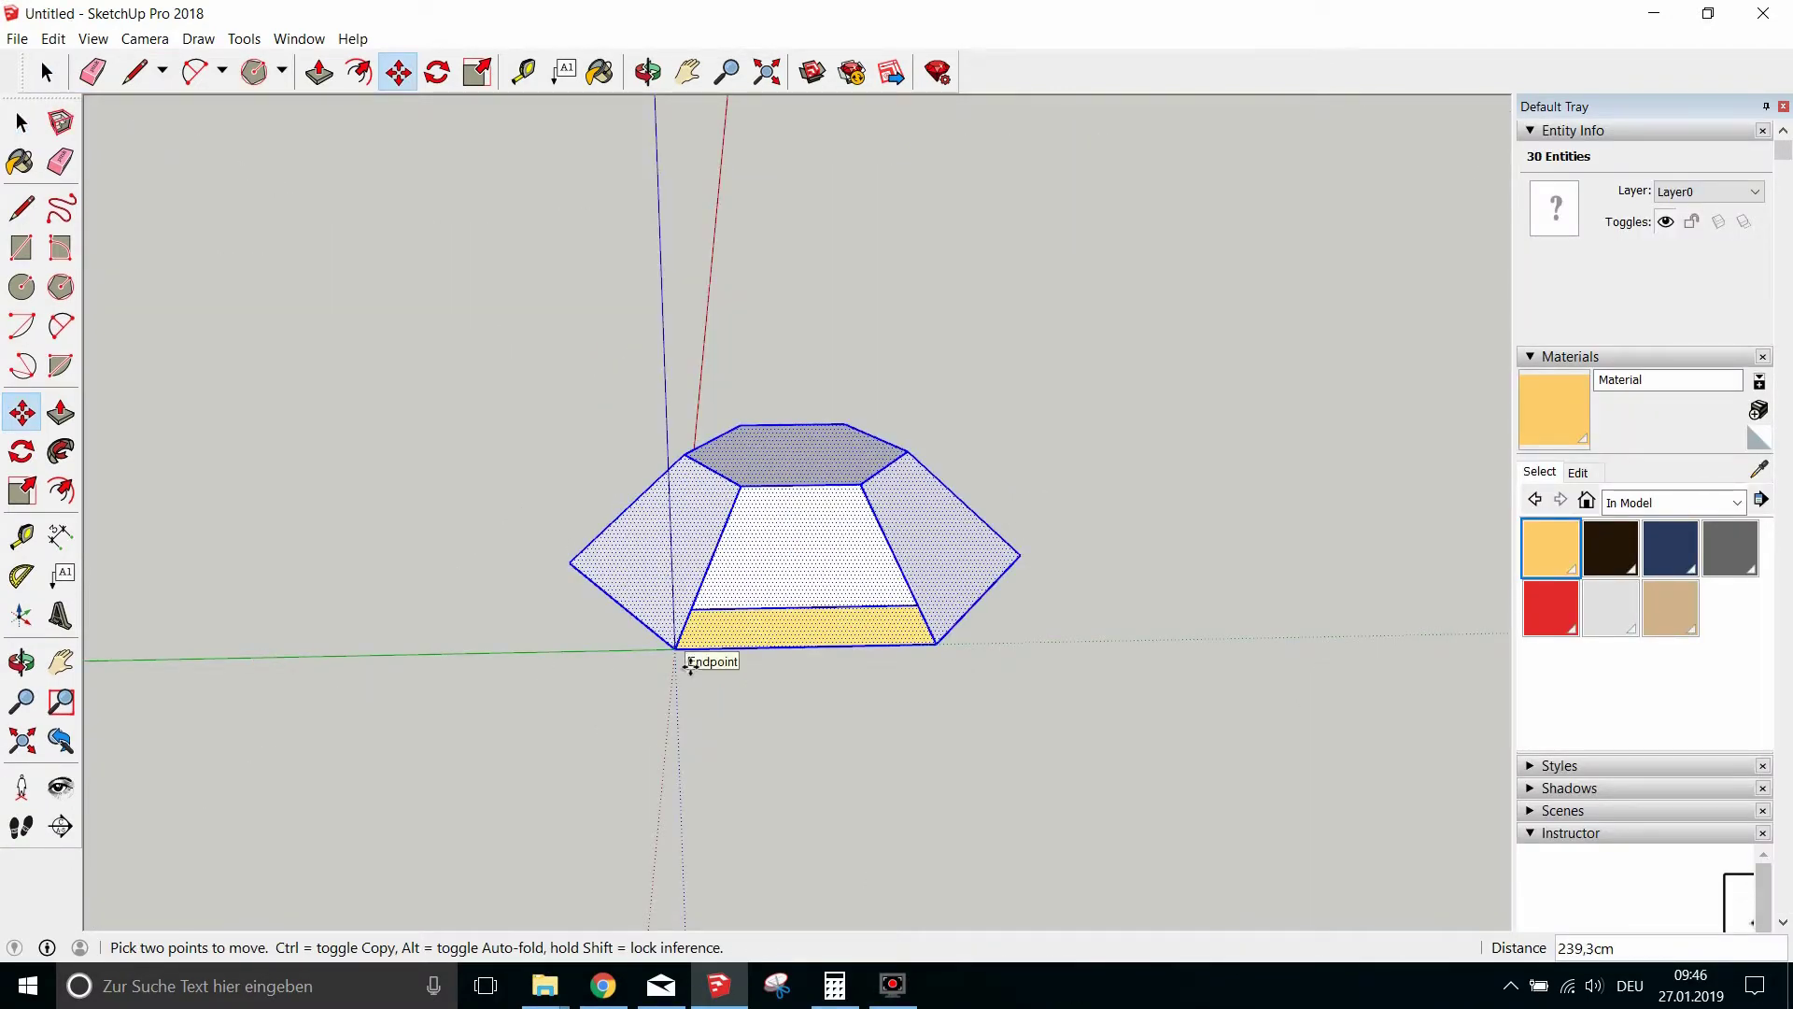
Move the selected hexagonal solid away from the axes origin, using its lower front corner as the base point.
click(691, 666)
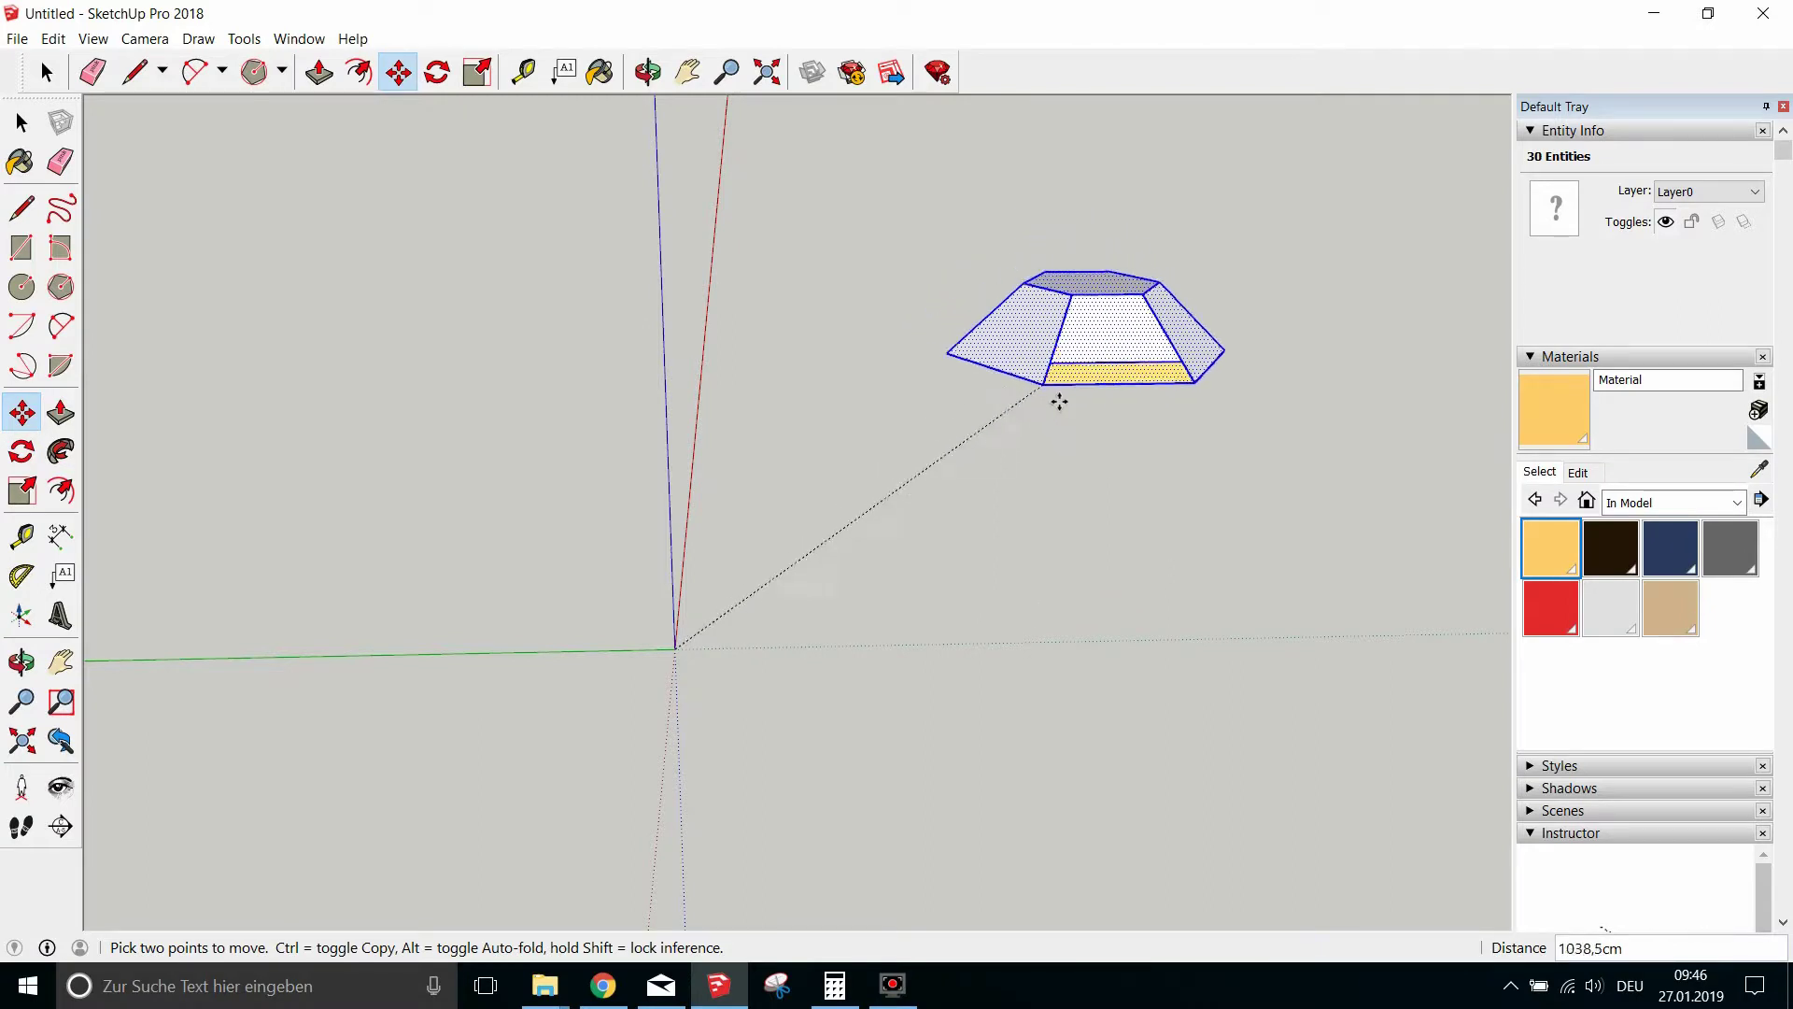
click(1049, 446)
click(1041, 439)
click(1060, 395)
Rotate the hexagonal solid twice, tipping its top face towards the view and turning it by about 146.5 degrees in the second rotation.
click(437, 72)
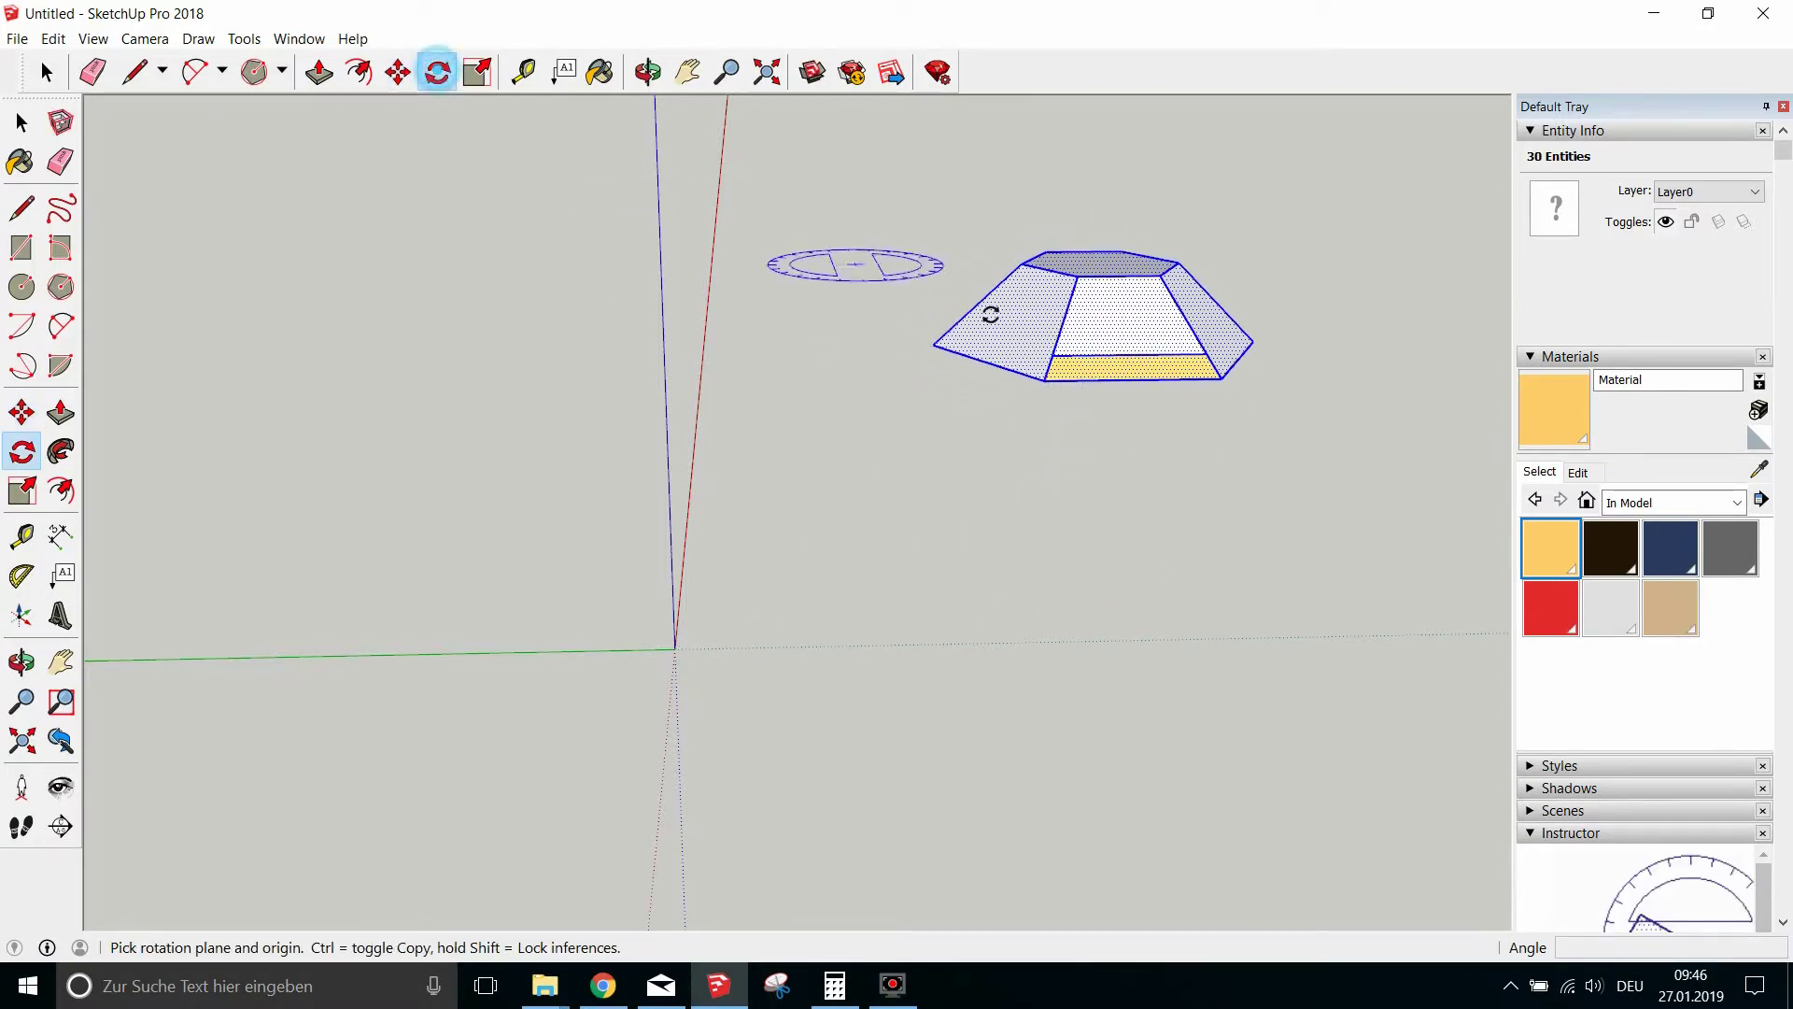
click(1114, 316)
click(968, 409)
click(1214, 380)
click(1032, 359)
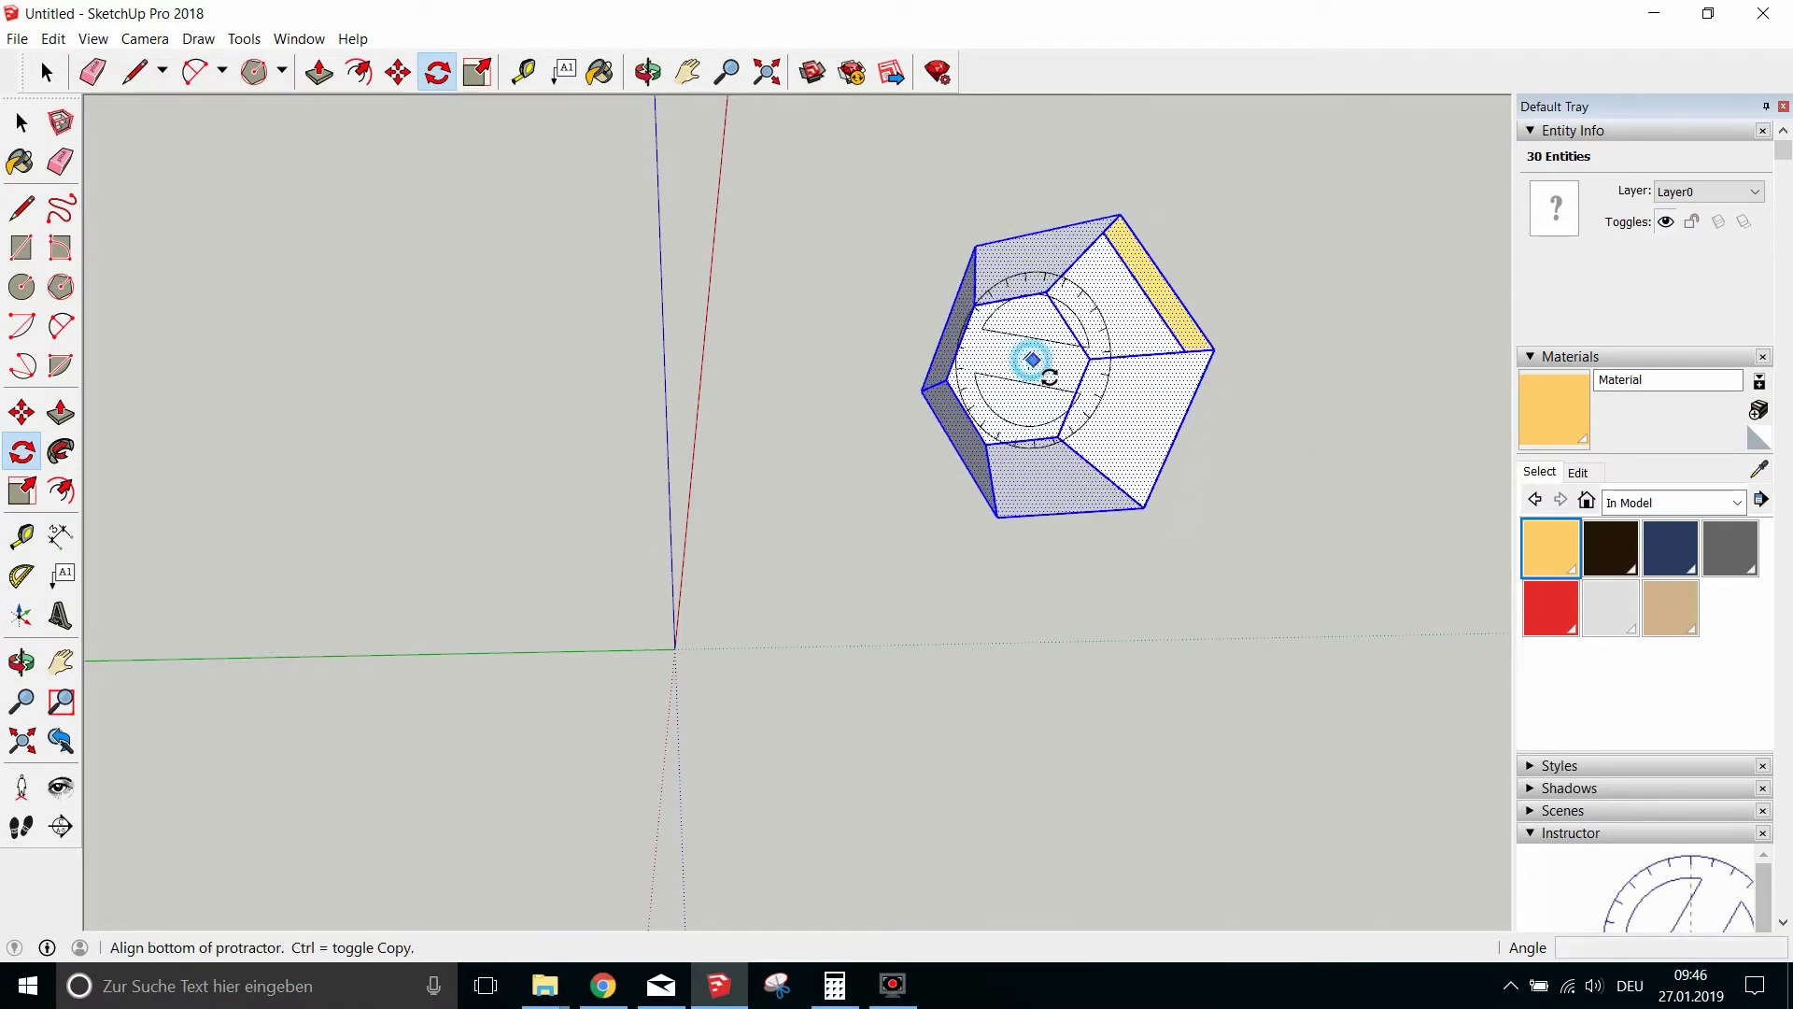
click(1061, 200)
click(1156, 355)
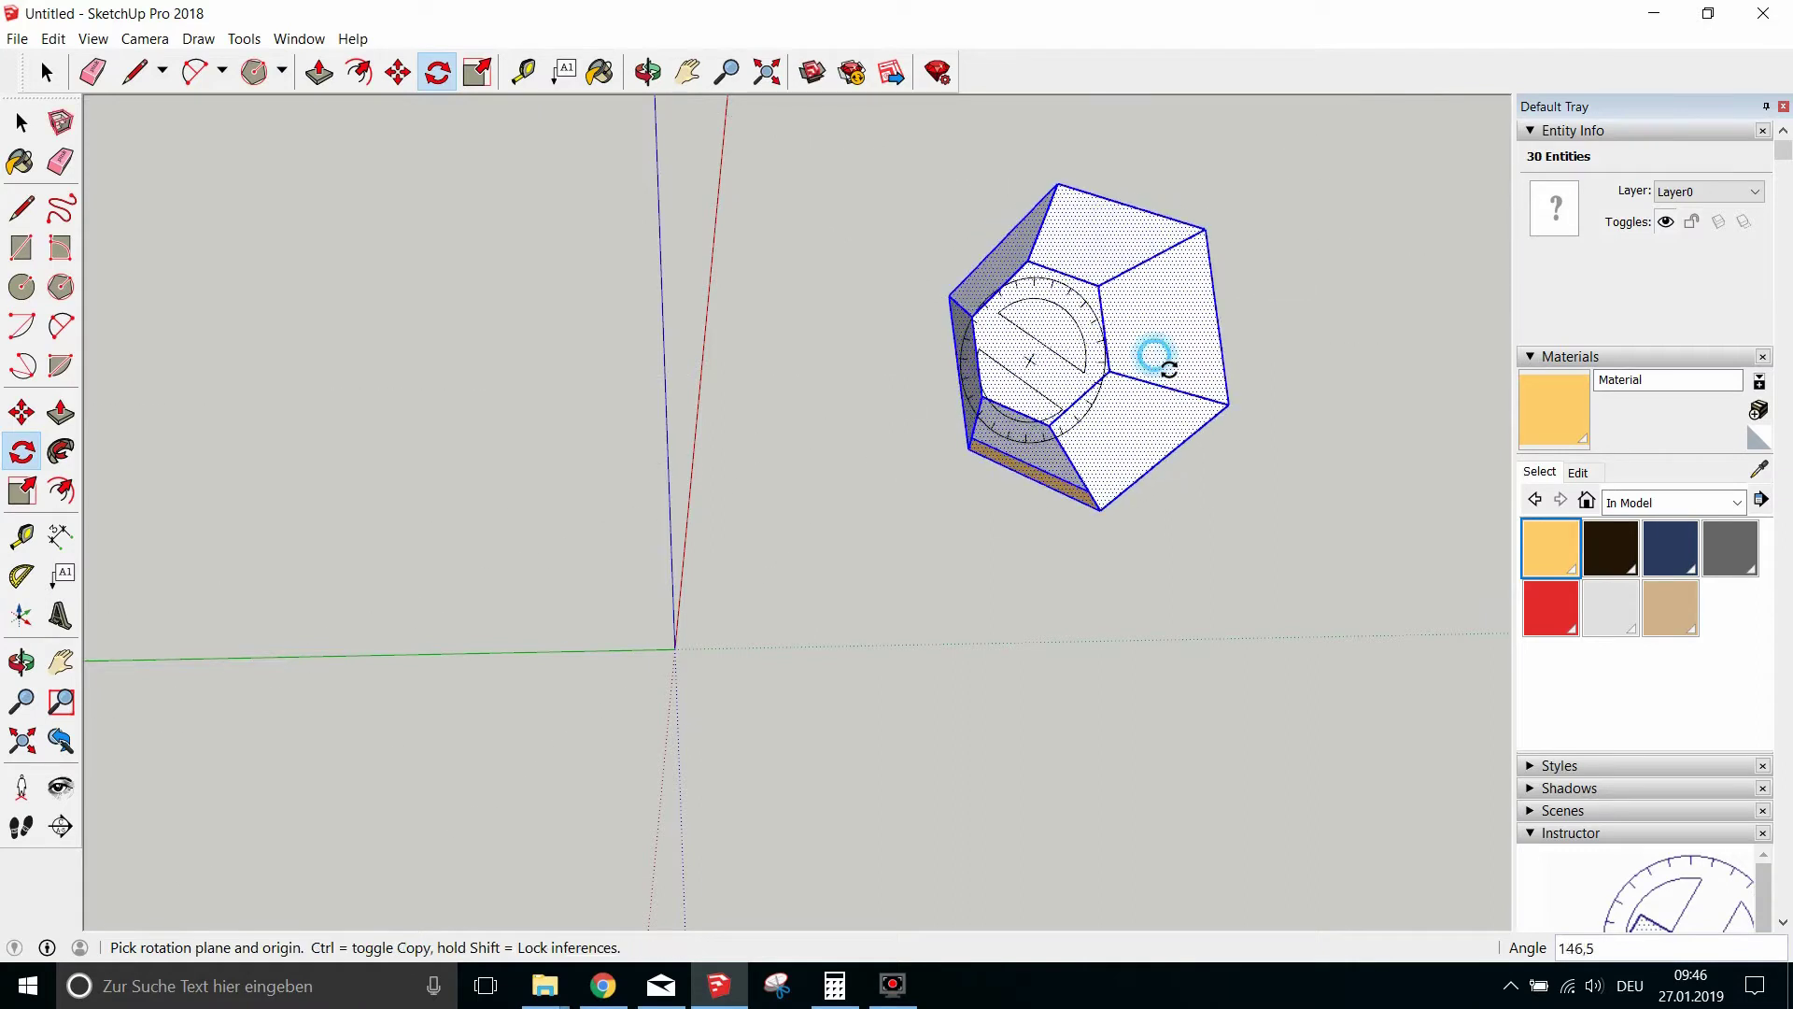
Start a component from the whole hexagonal solid, with the definition name "back 2 basics" and gluing set to Horizontal.
click(21, 122)
click(880, 340)
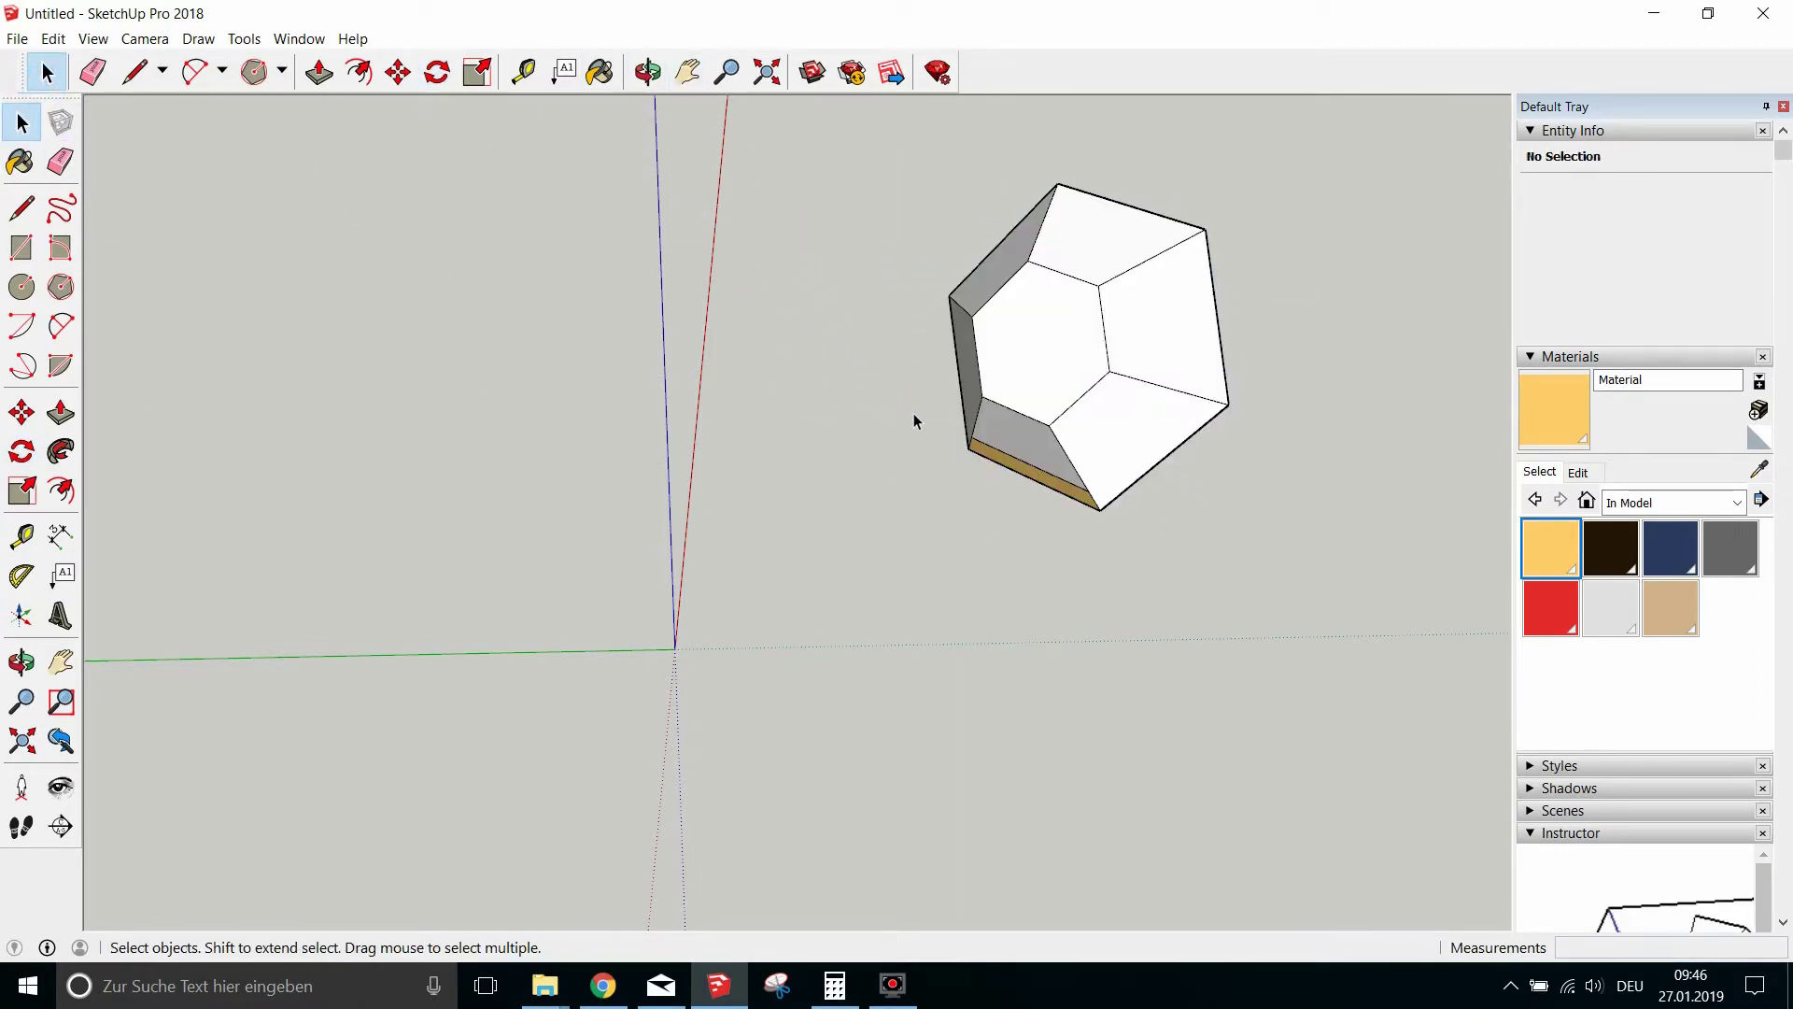
drag(841, 128, 1310, 579)
right_click(1152, 423)
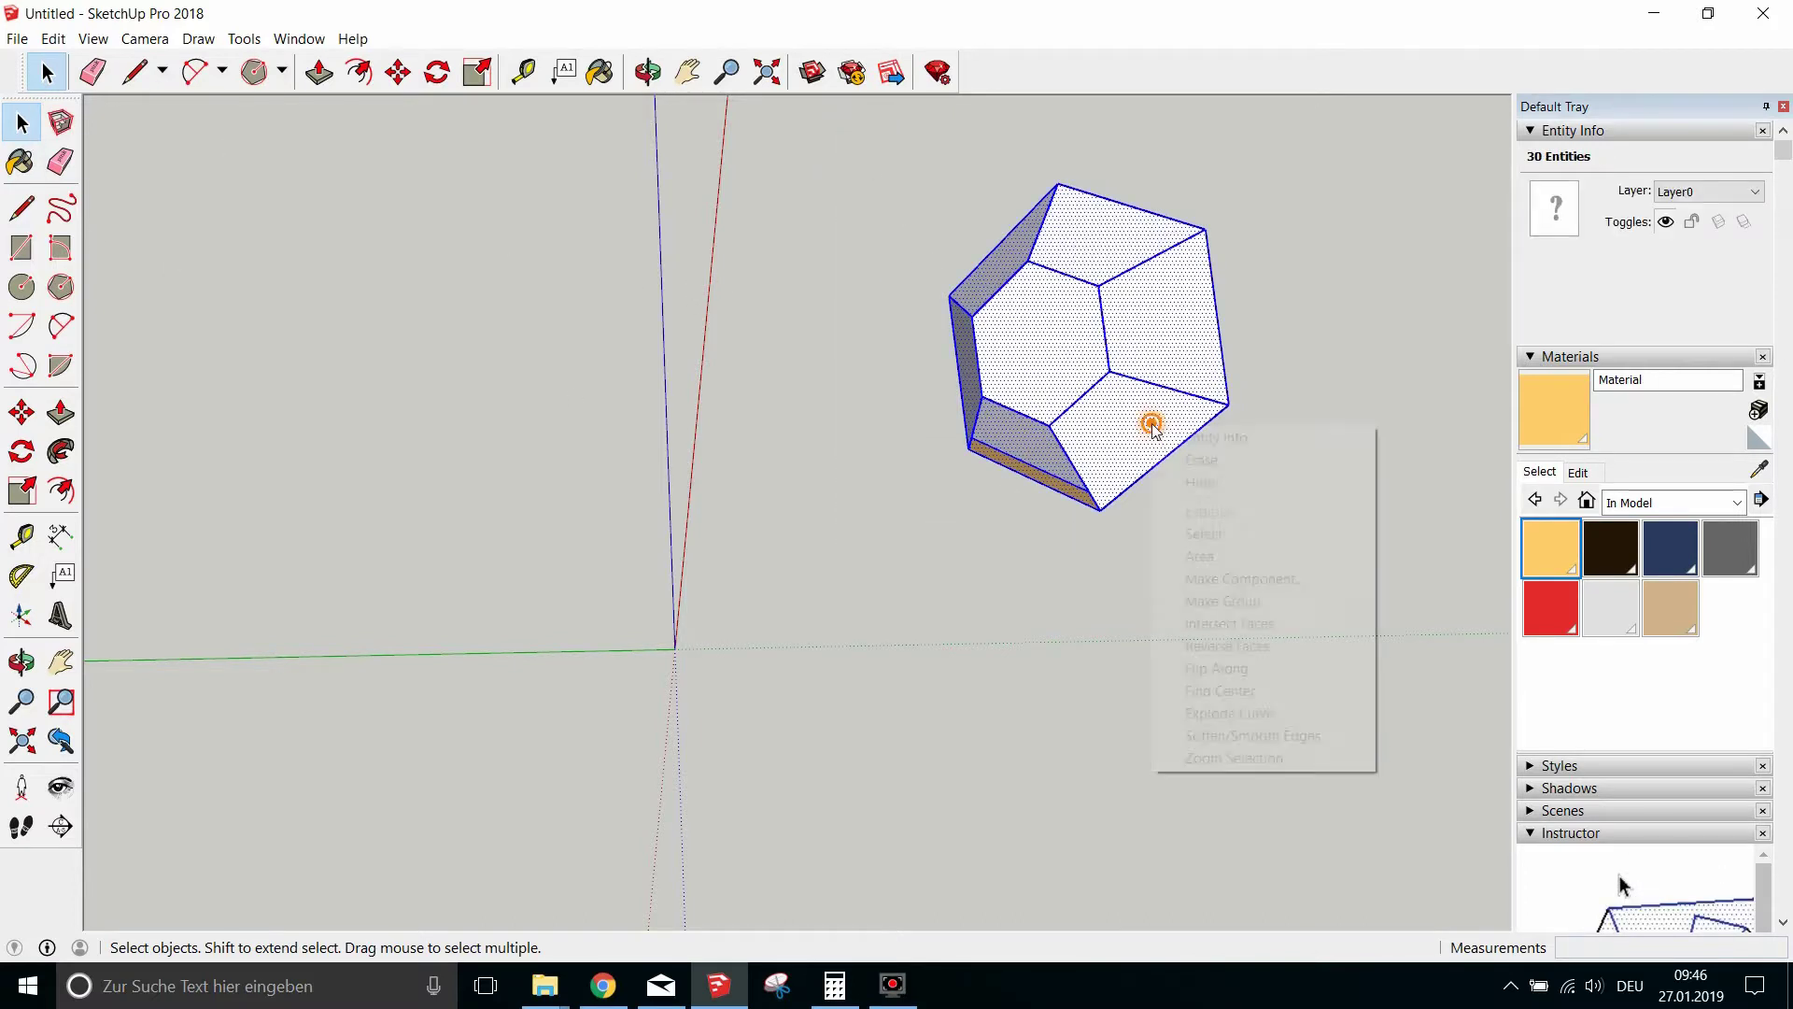
click(1242, 581)
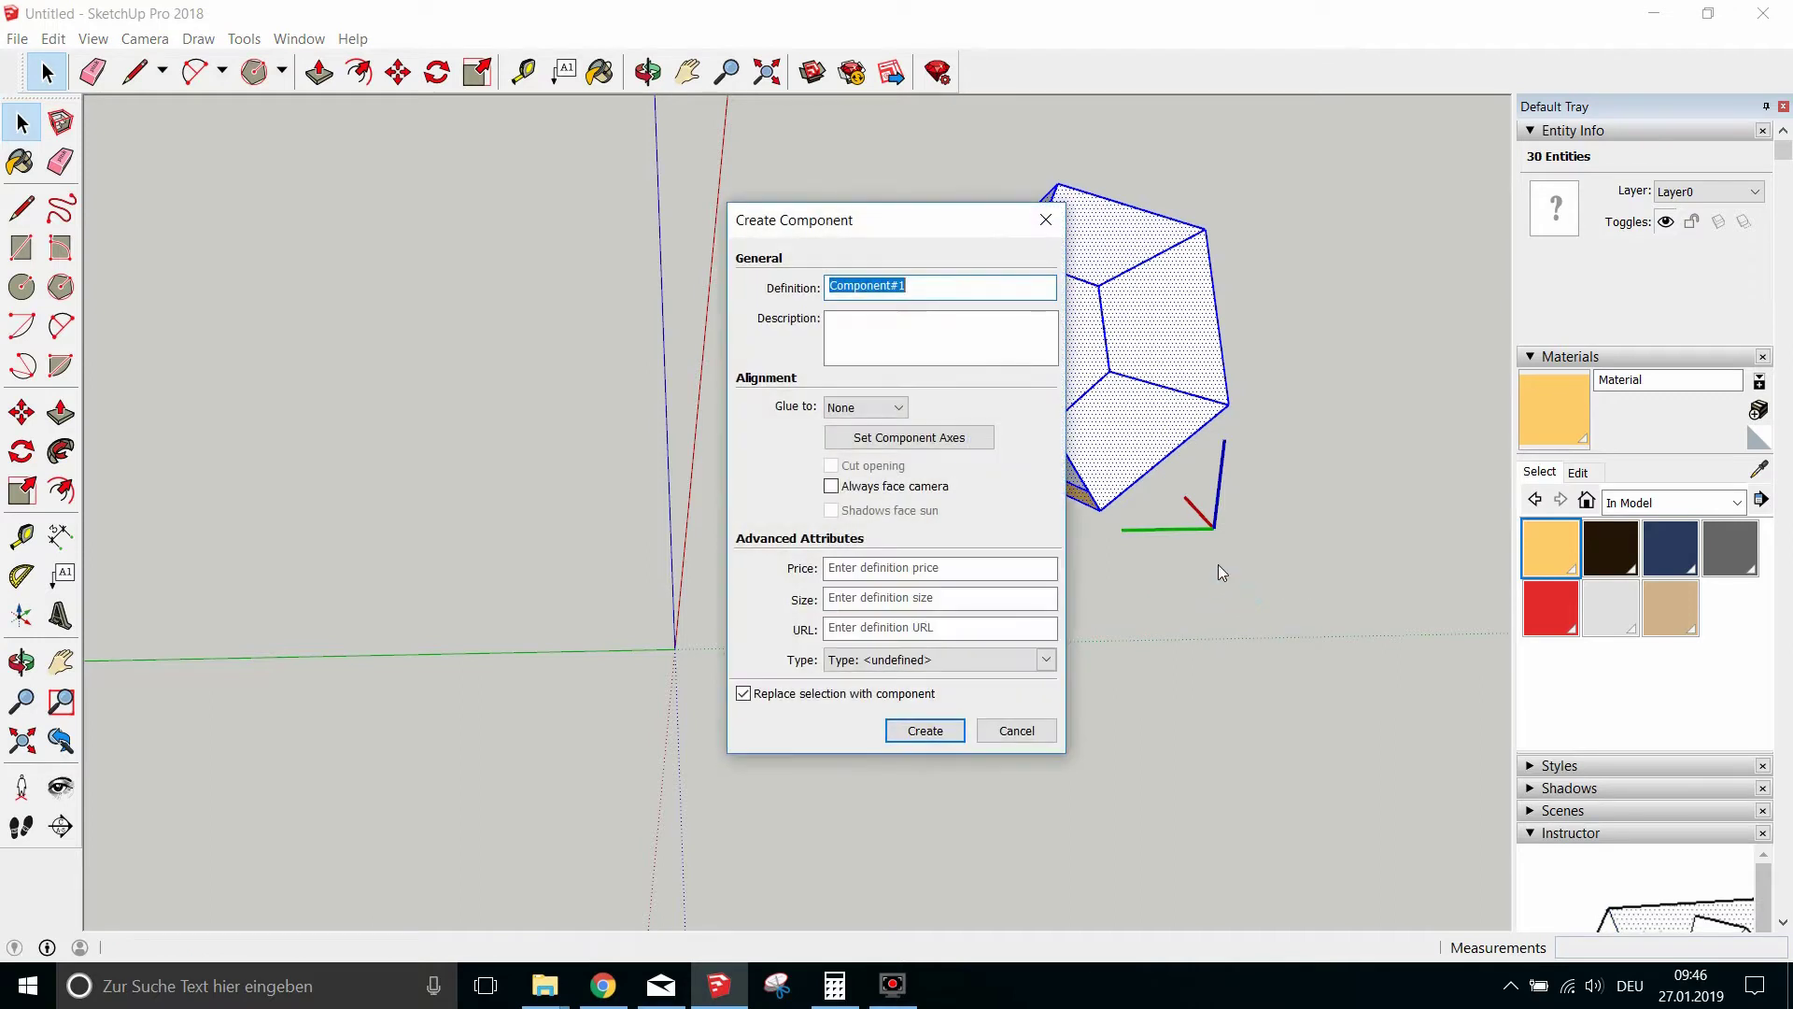
text(back 2 basics)
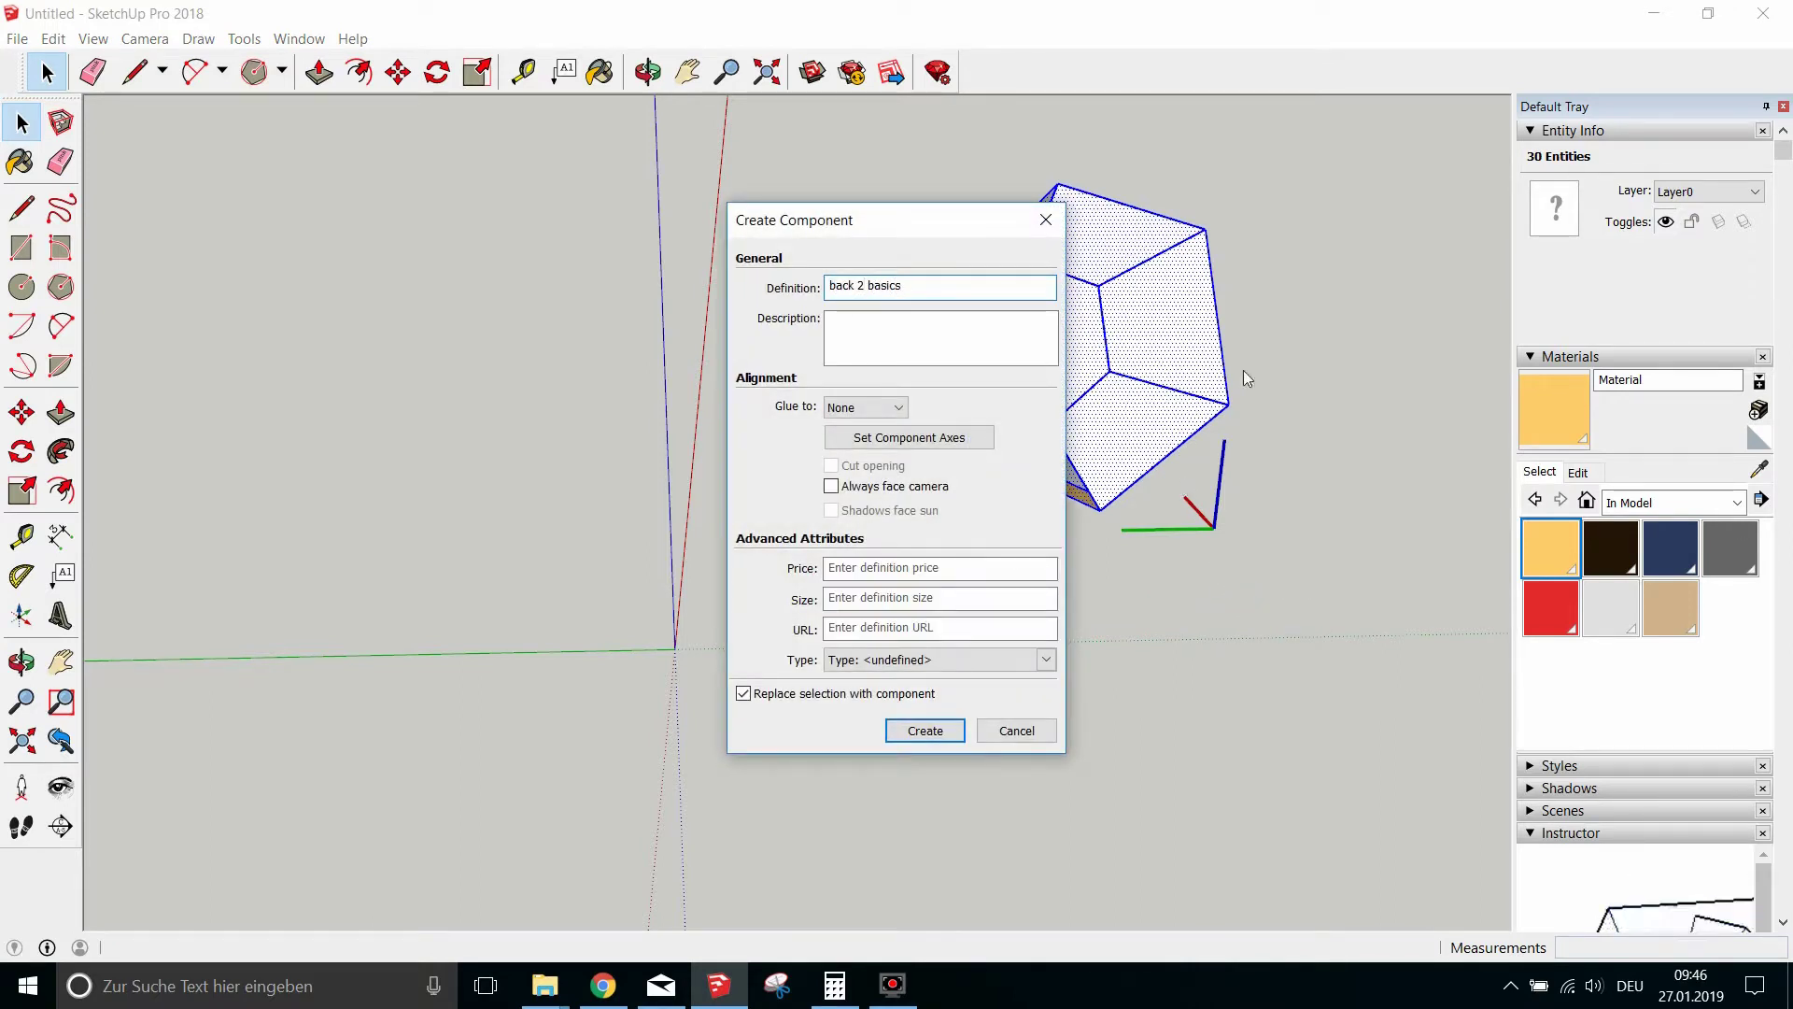
click(853, 408)
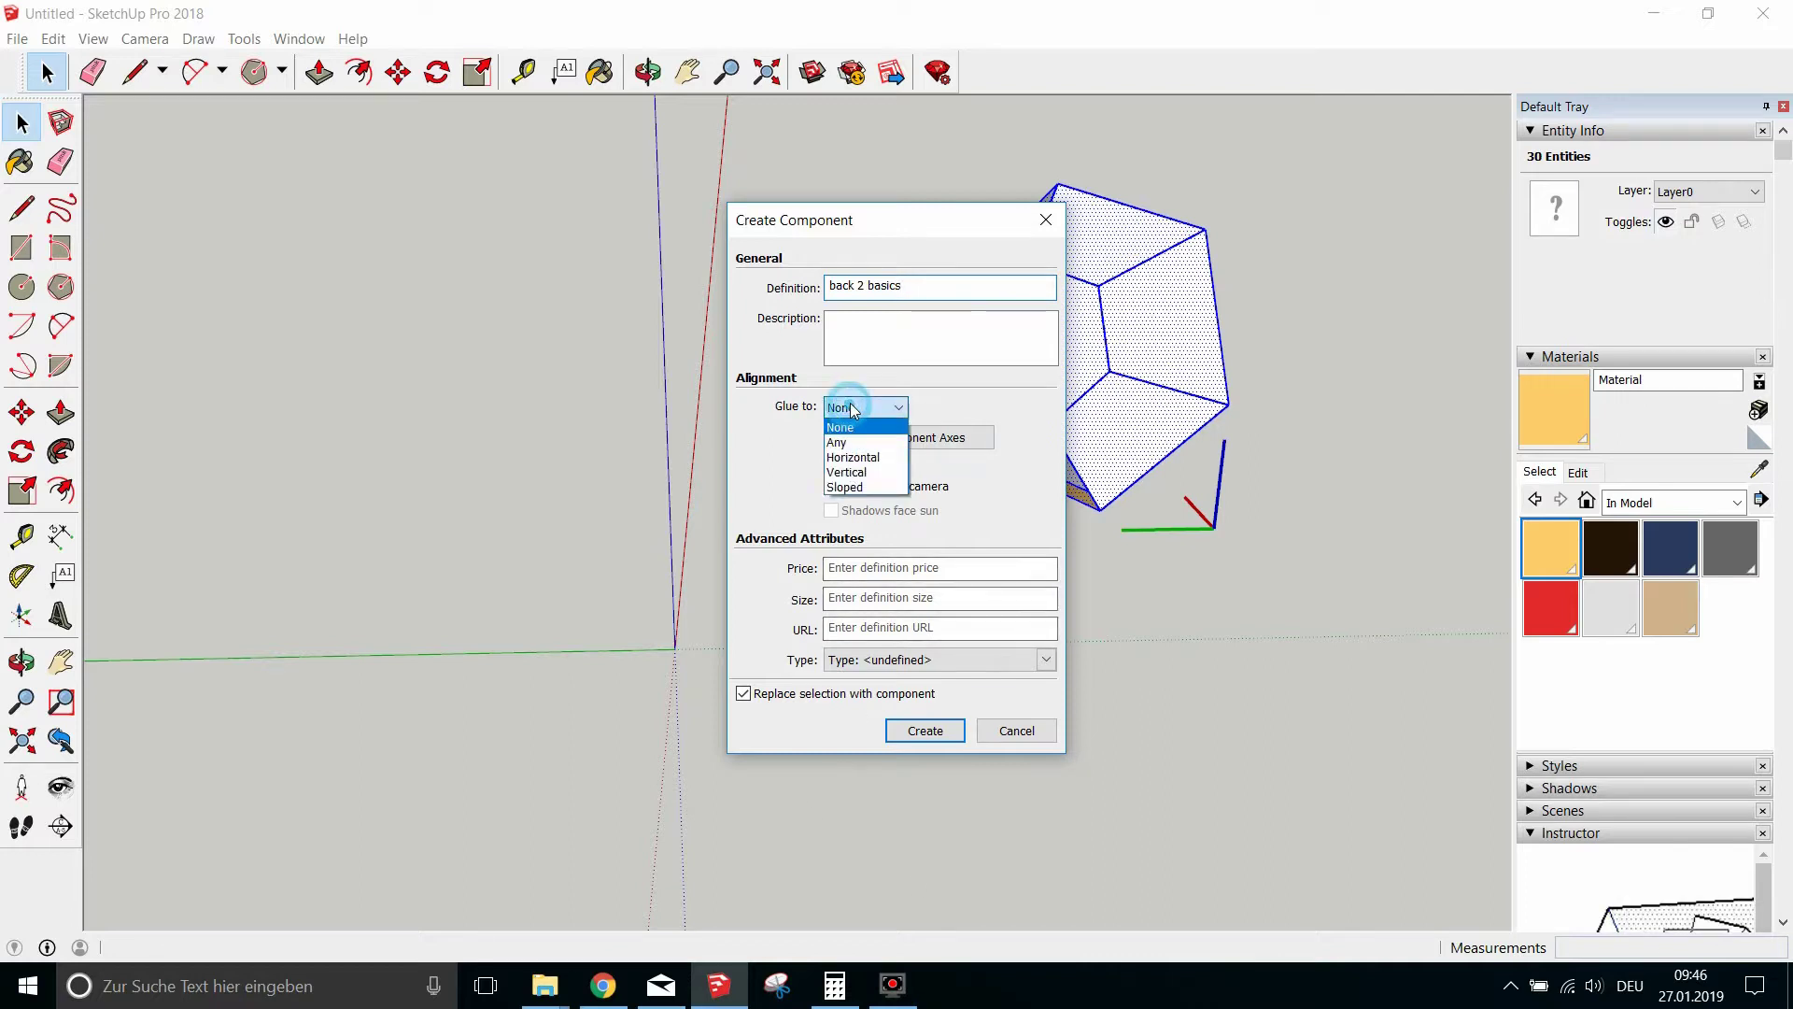
click(855, 457)
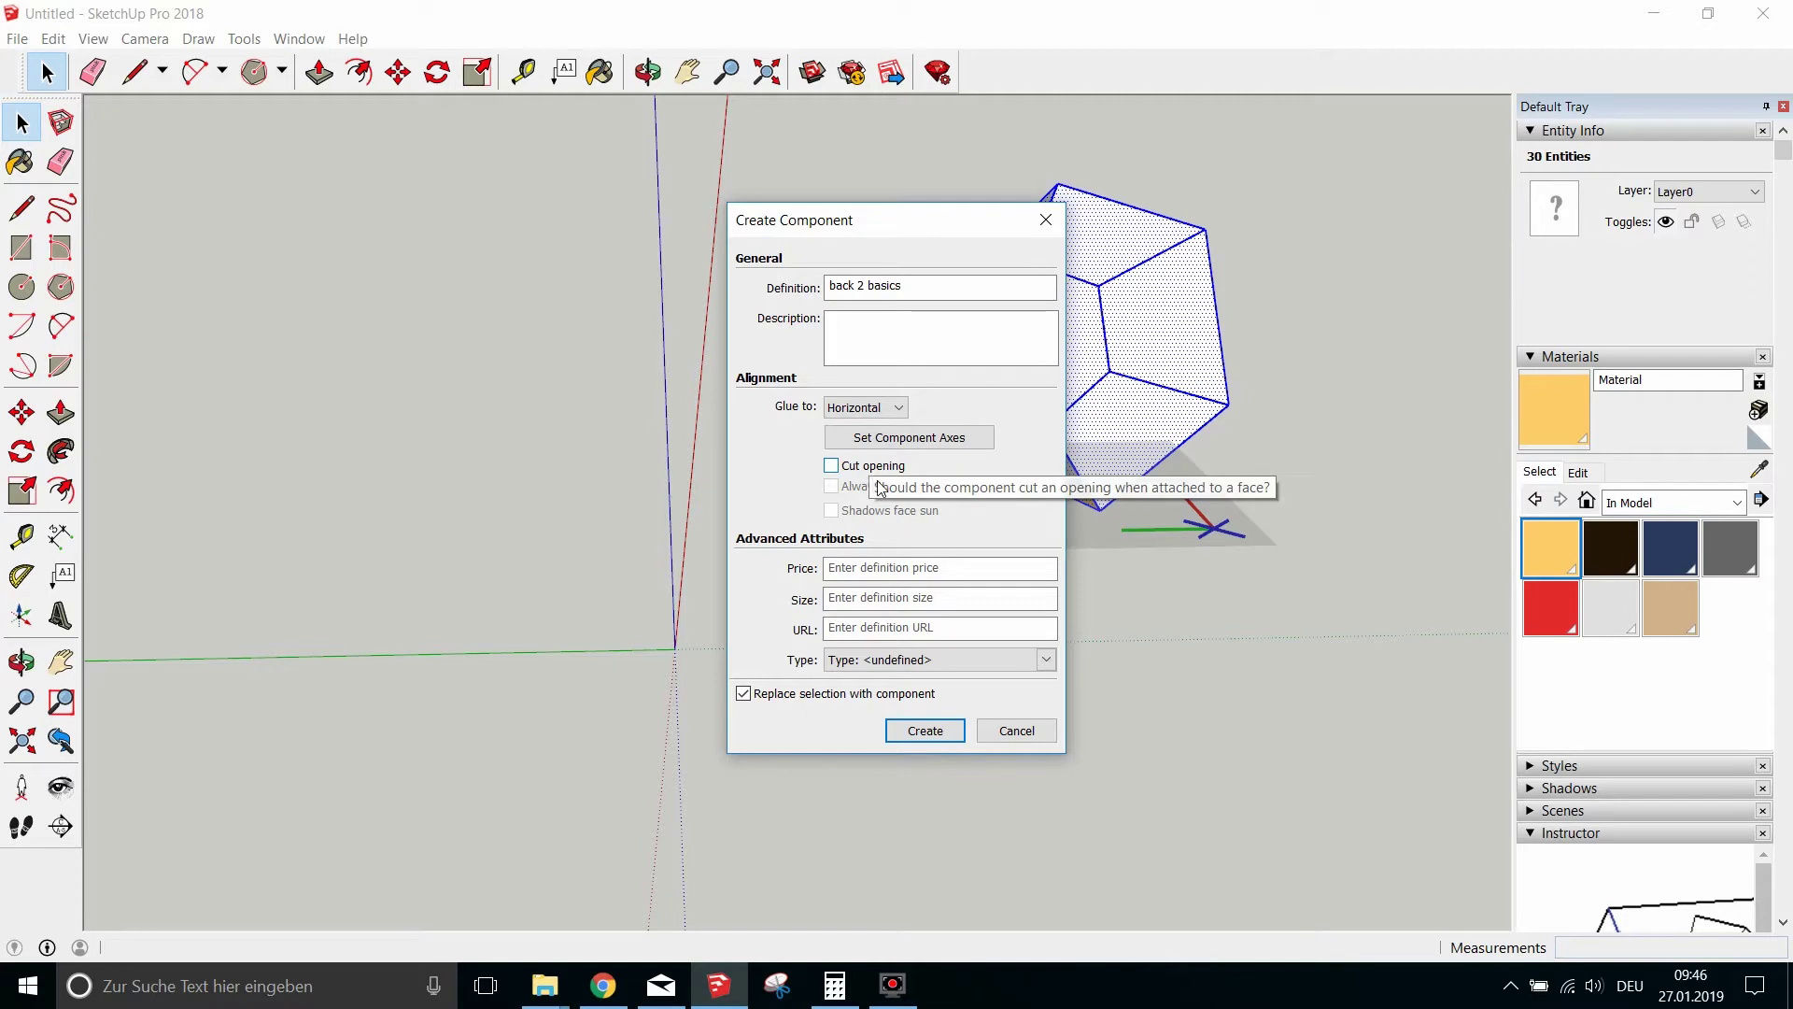
Place the component axes at the yellow band's outer corner, with the red axis towards the solid's upper corner, and create the component.
click(911, 437)
middle_drag(905, 470, 1187, 523)
scroll(1050, 622, up, 5)
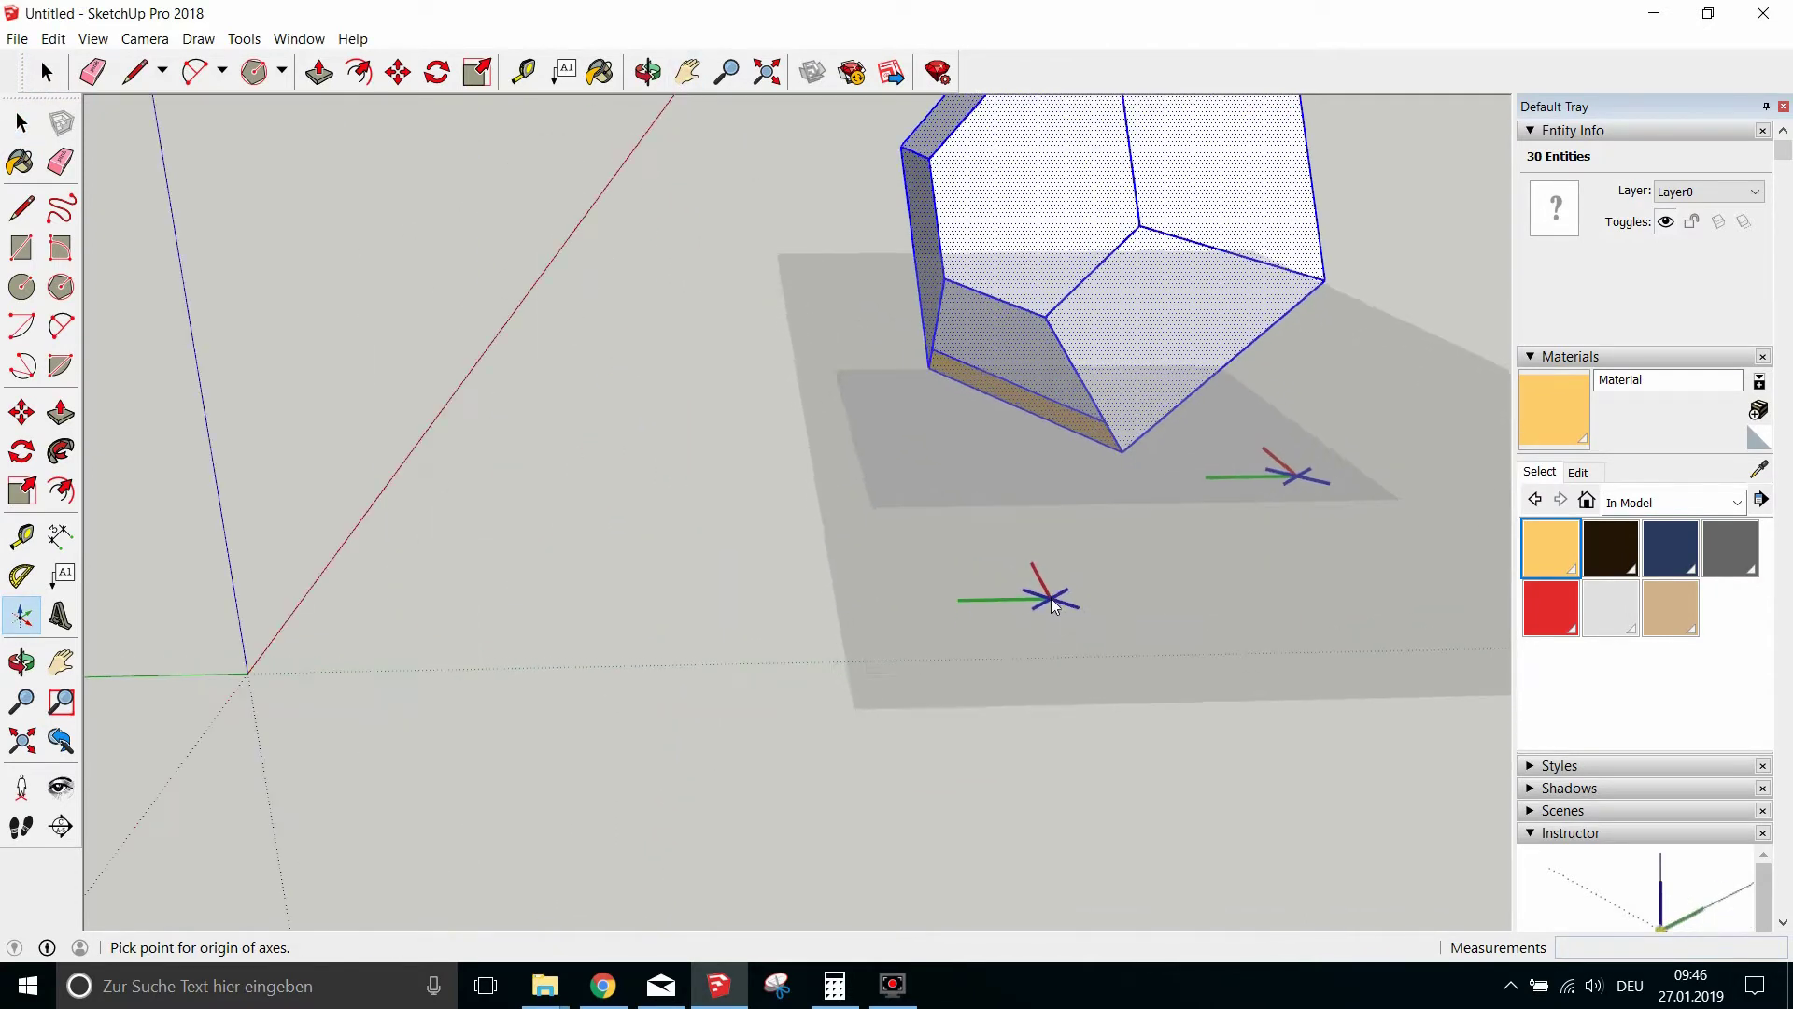
click(930, 369)
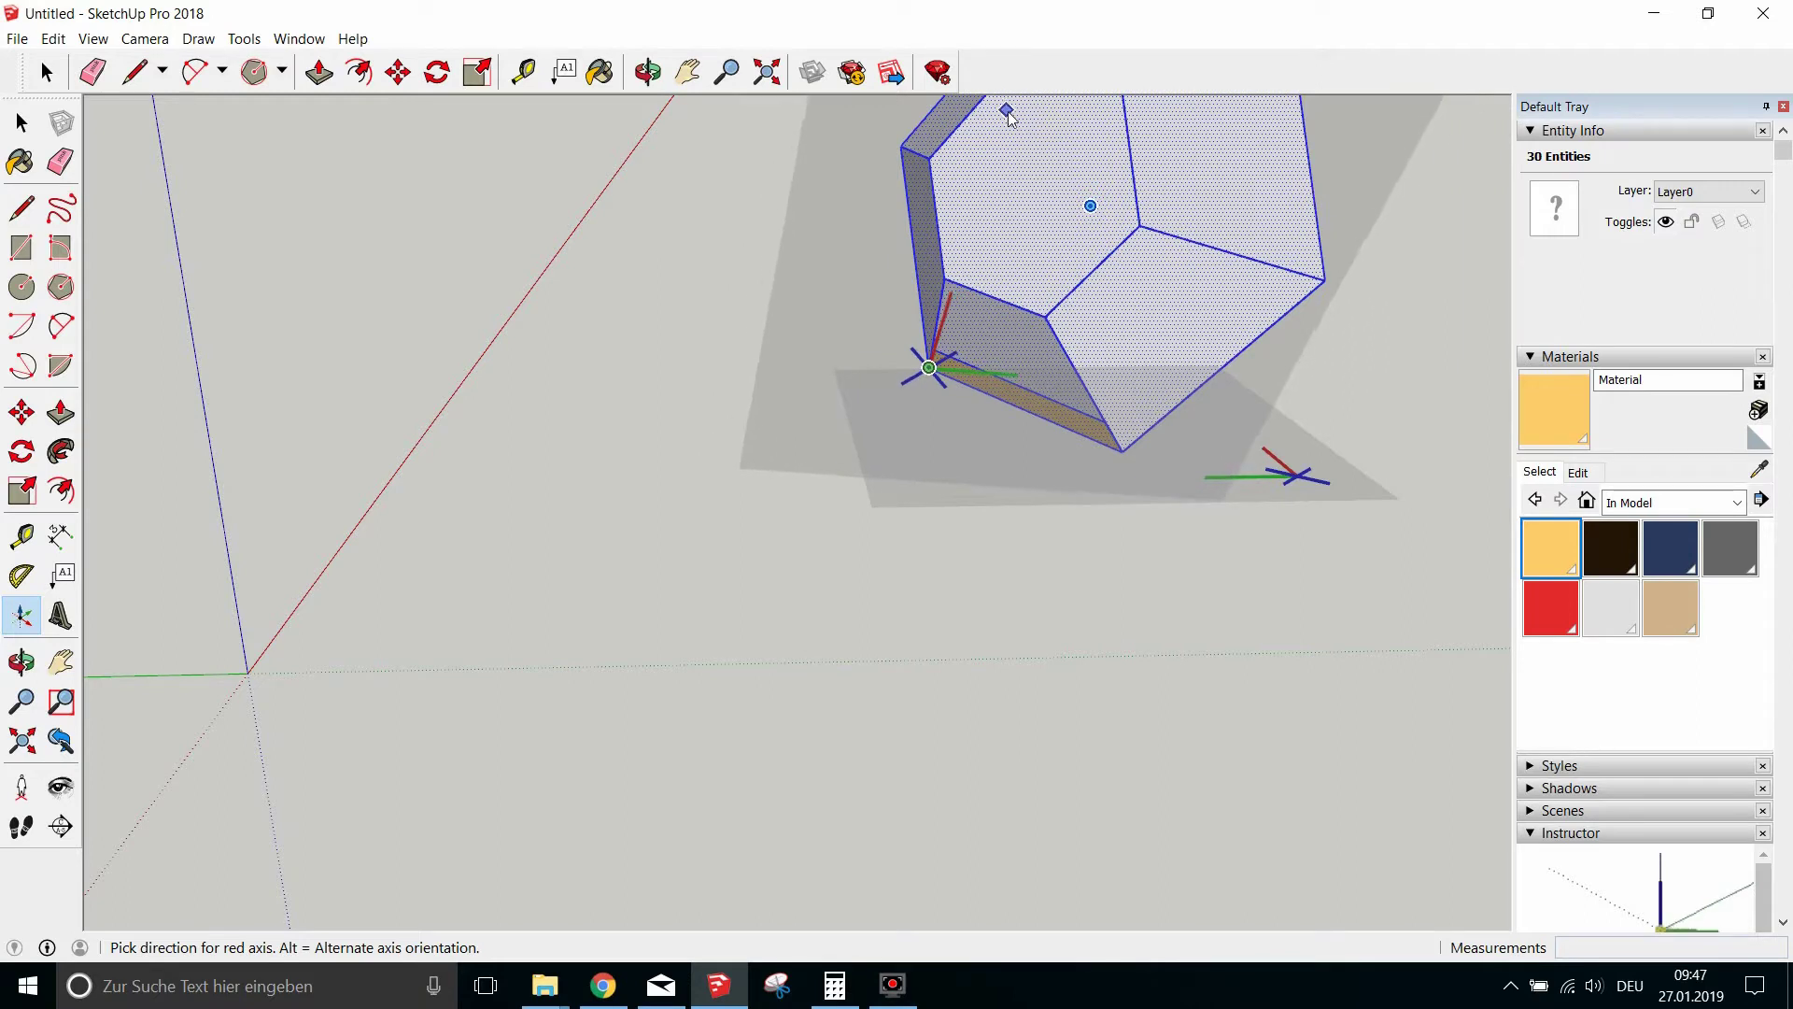
scroll(1025, 133, down, 2)
scroll(1025, 134, down, 5)
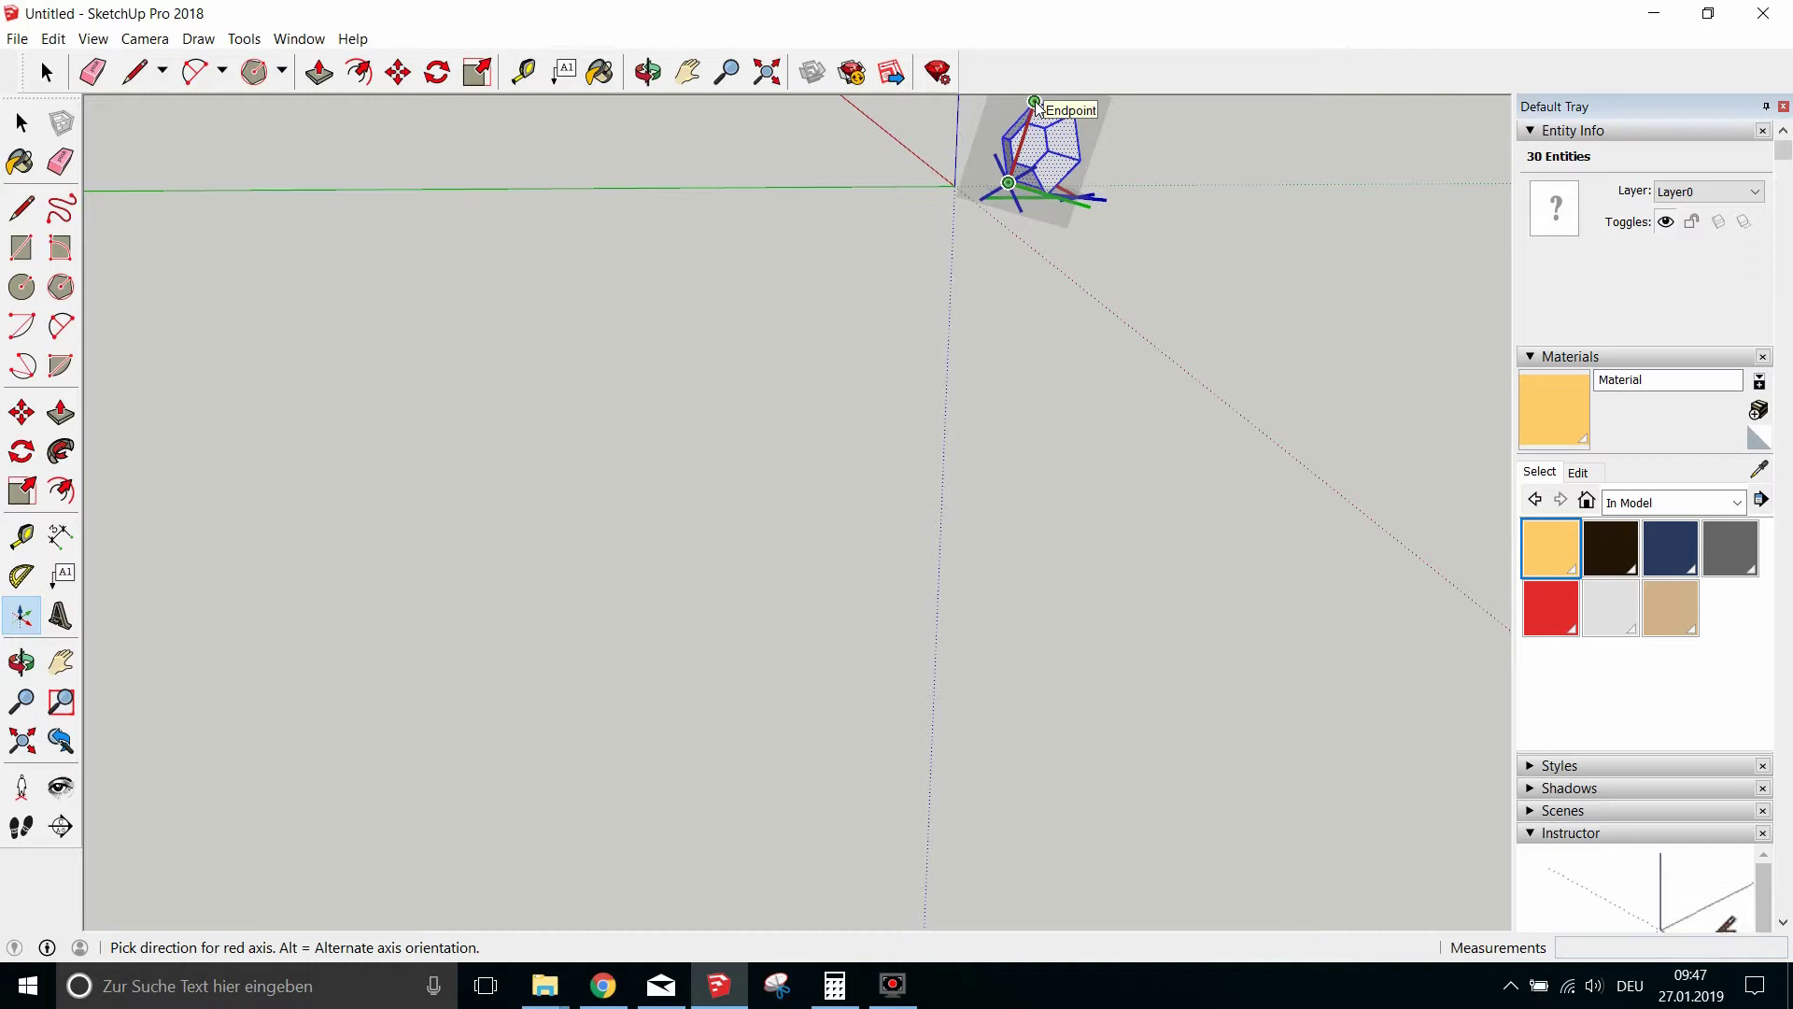
click(1035, 102)
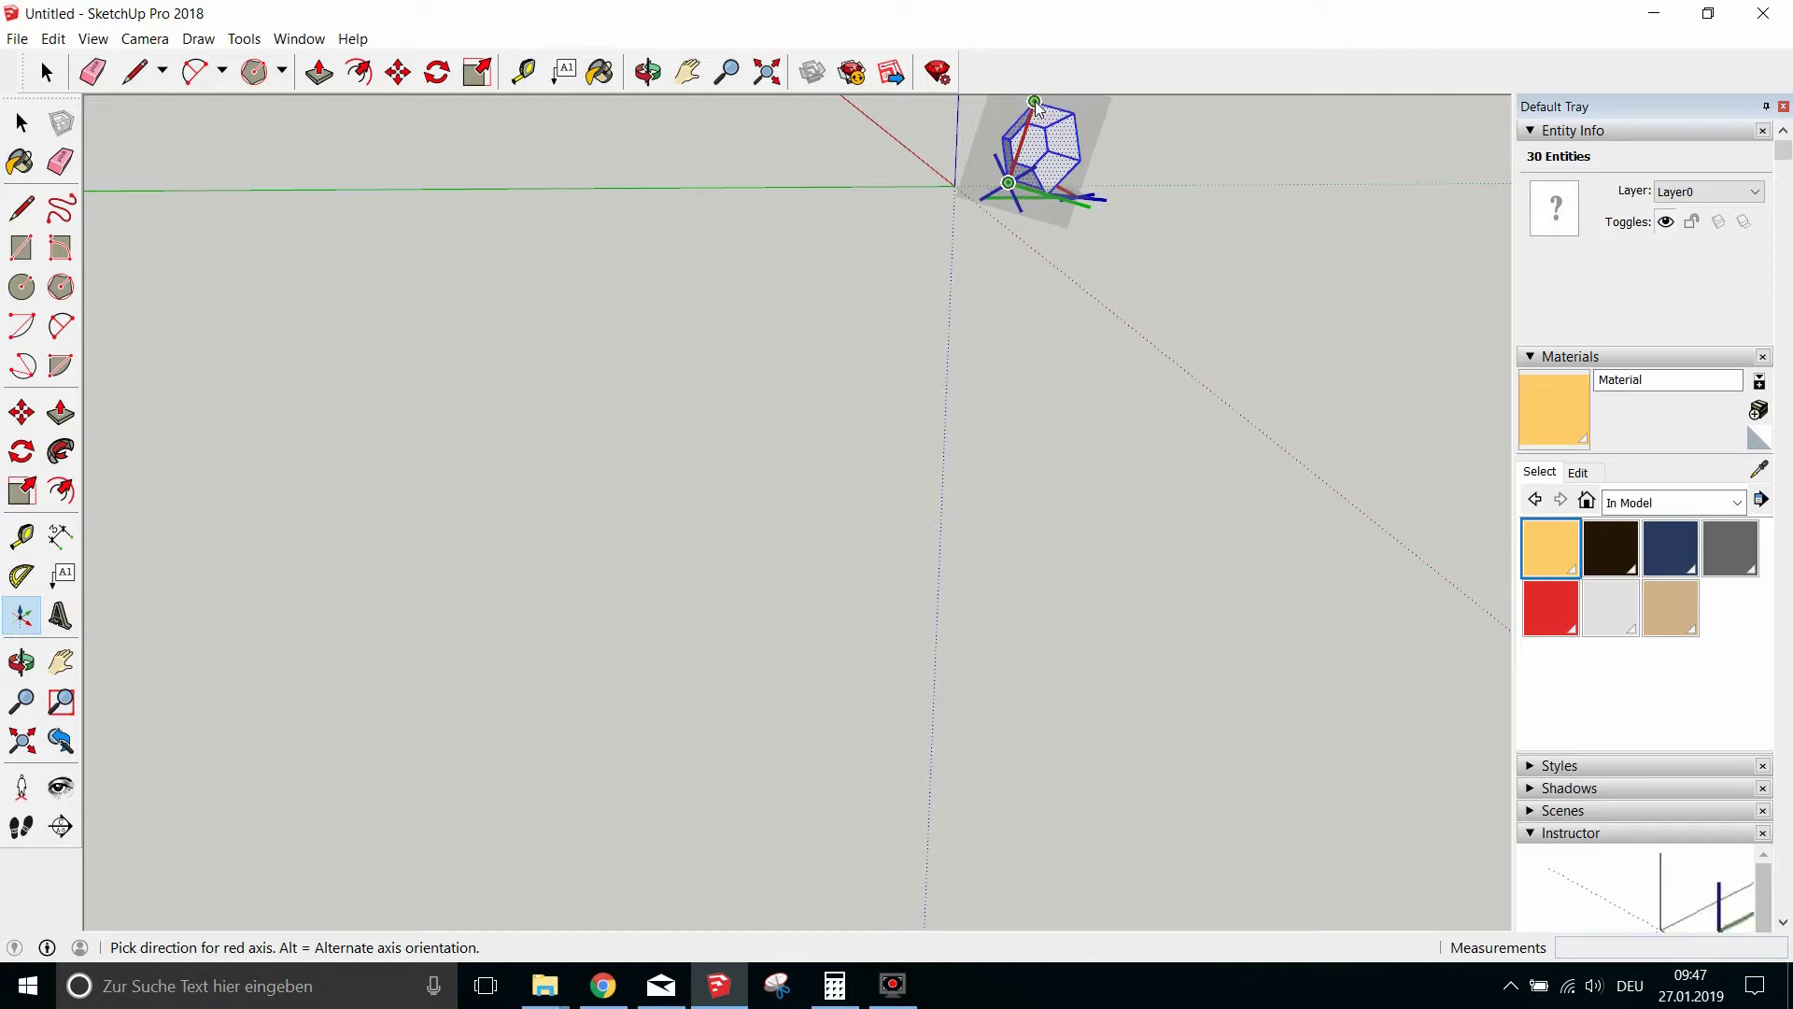
click(1035, 102)
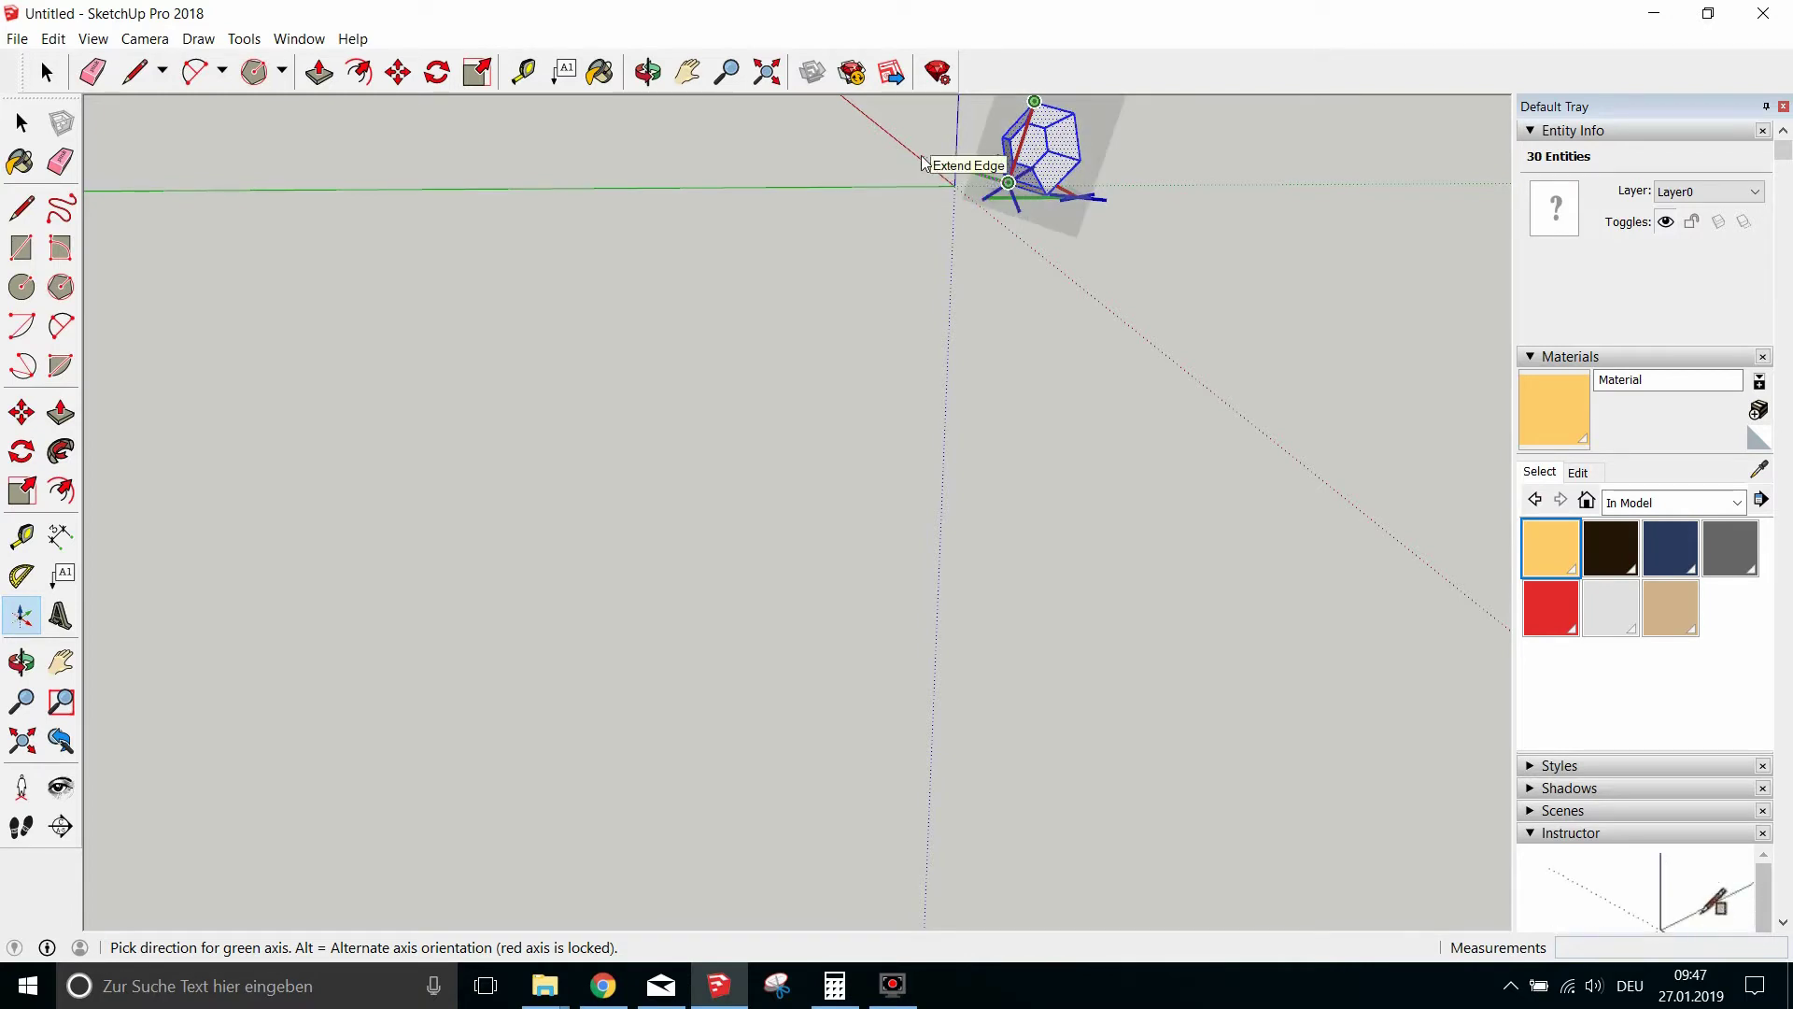
click(856, 142)
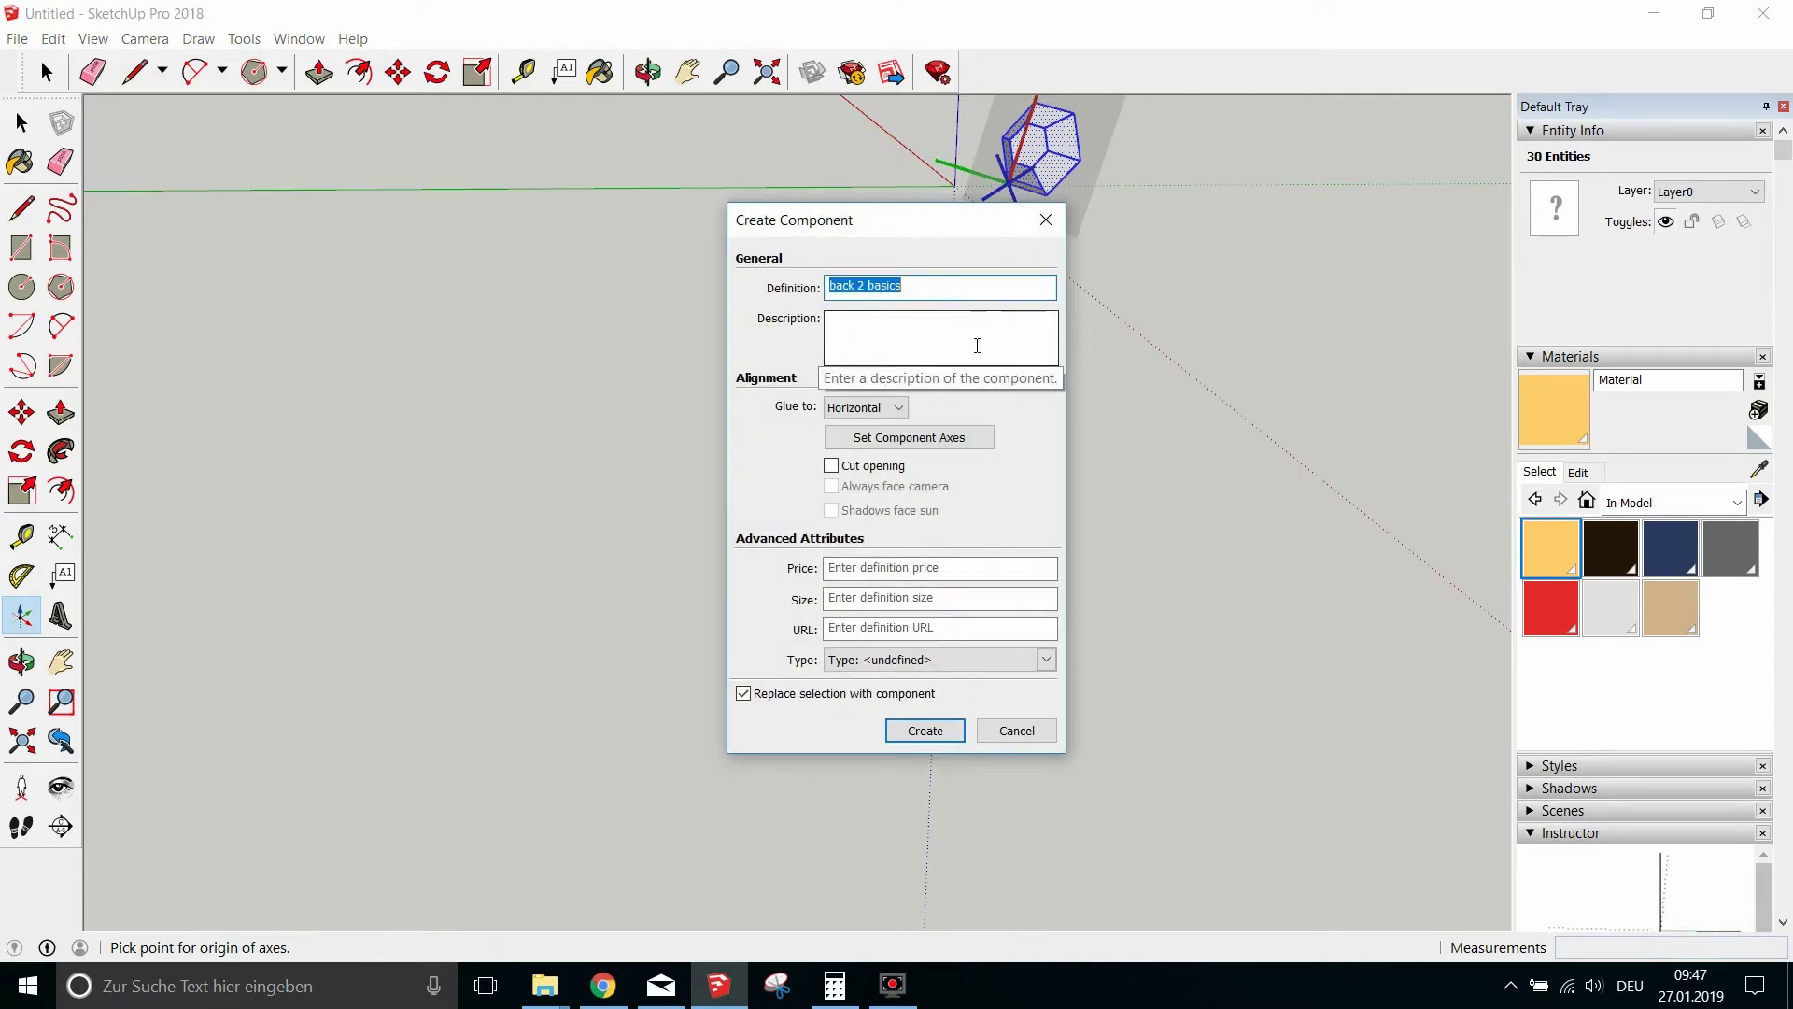
click(931, 735)
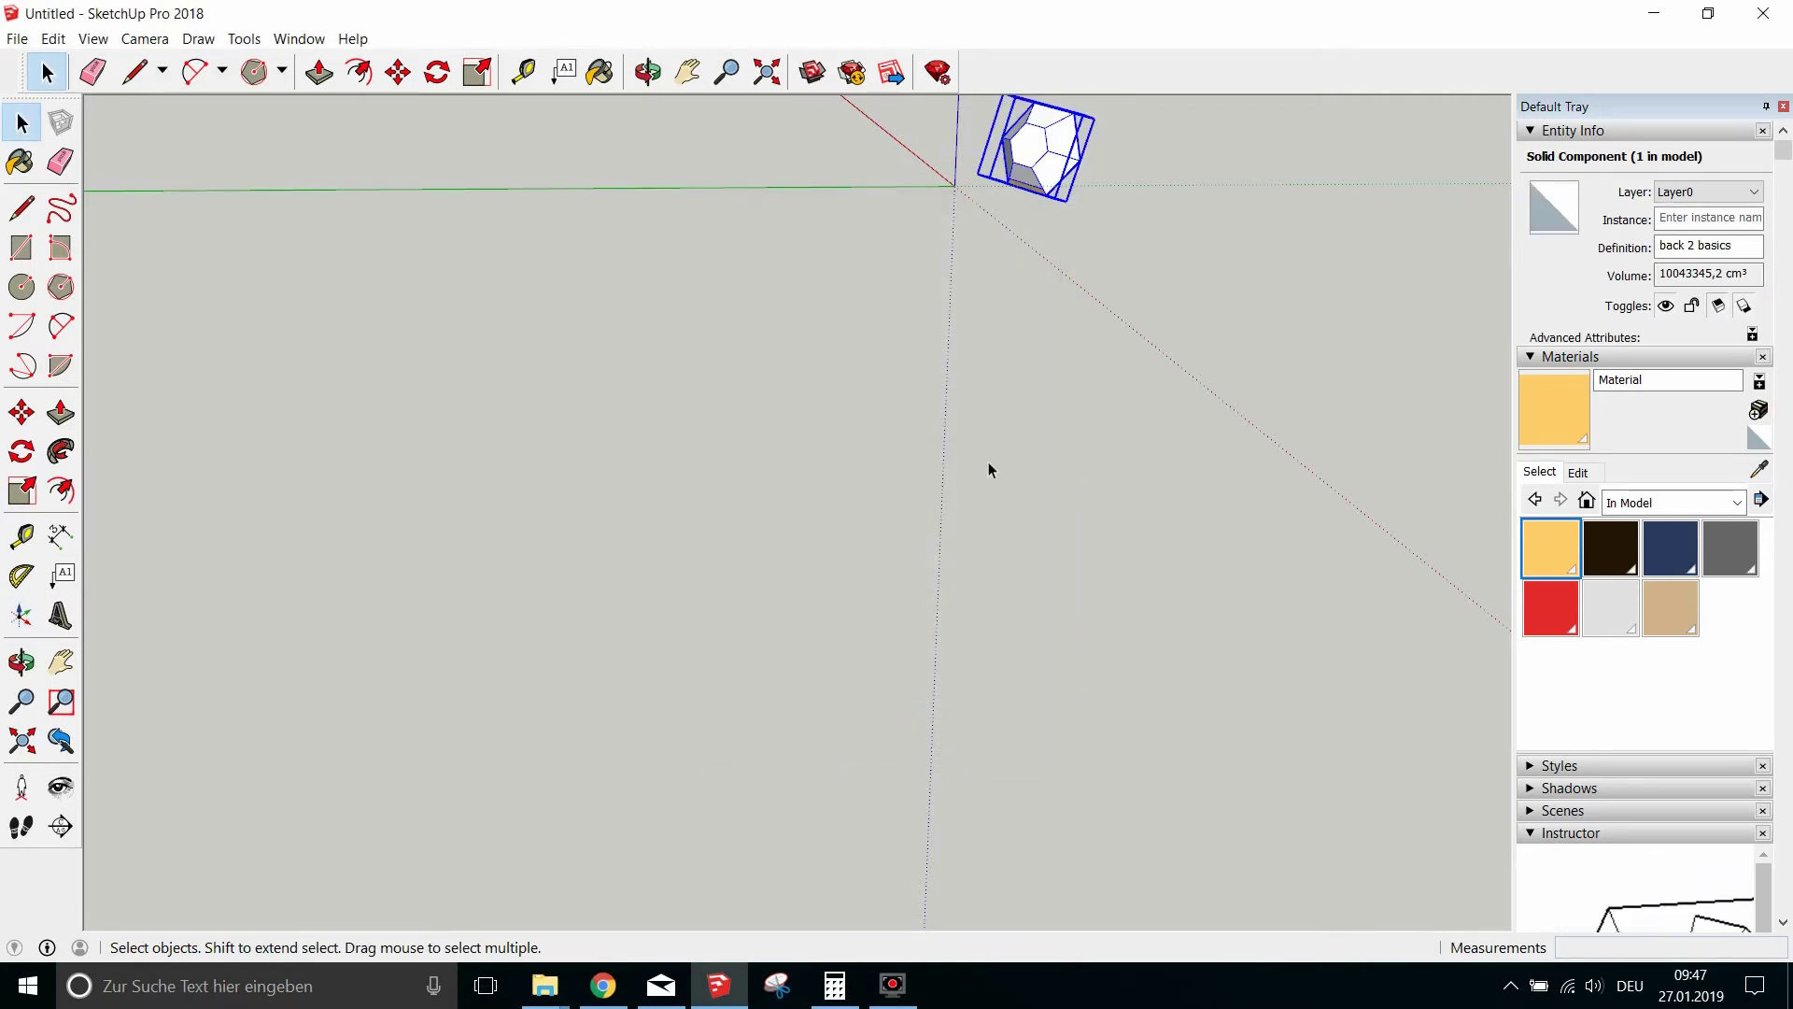
Delete the placed back 2 basics component from the model, leaving the drawing area empty around the axes origin.
click(649, 72)
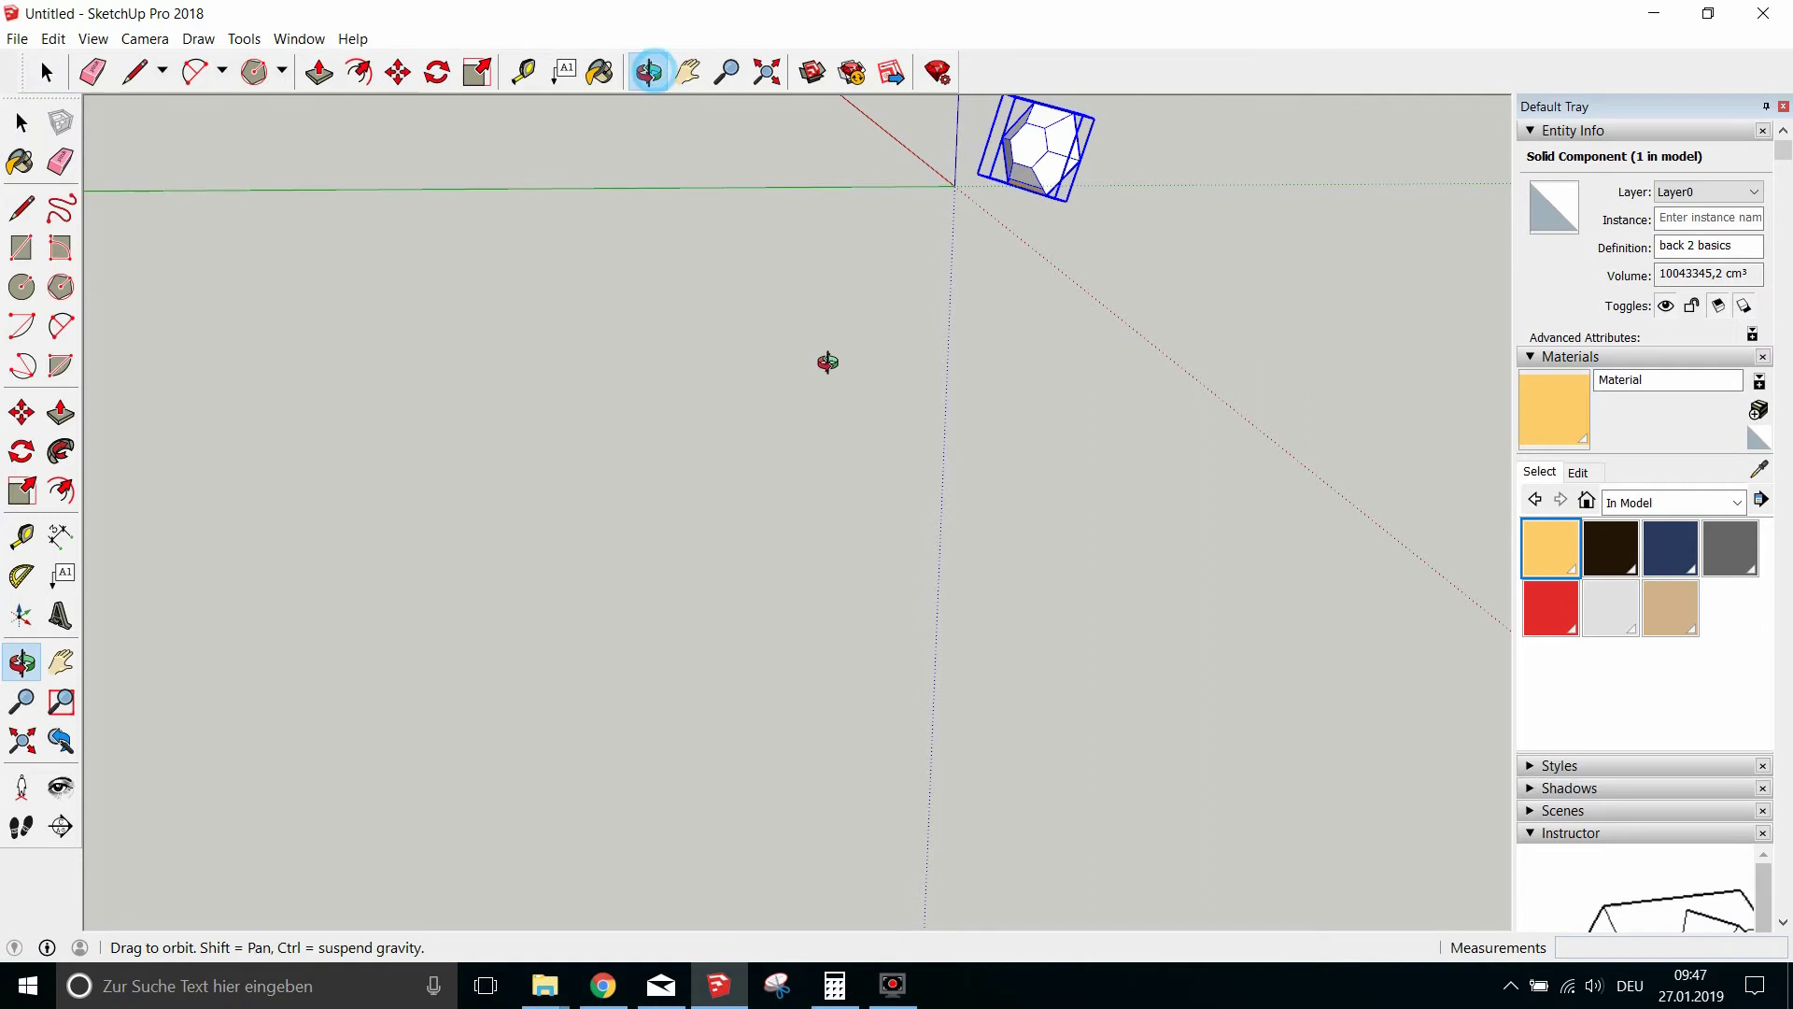
scroll(829, 366, down, 5)
drag(853, 289, 701, 109)
key(Delete)
click(687, 72)
drag(712, 330, 529, 588)
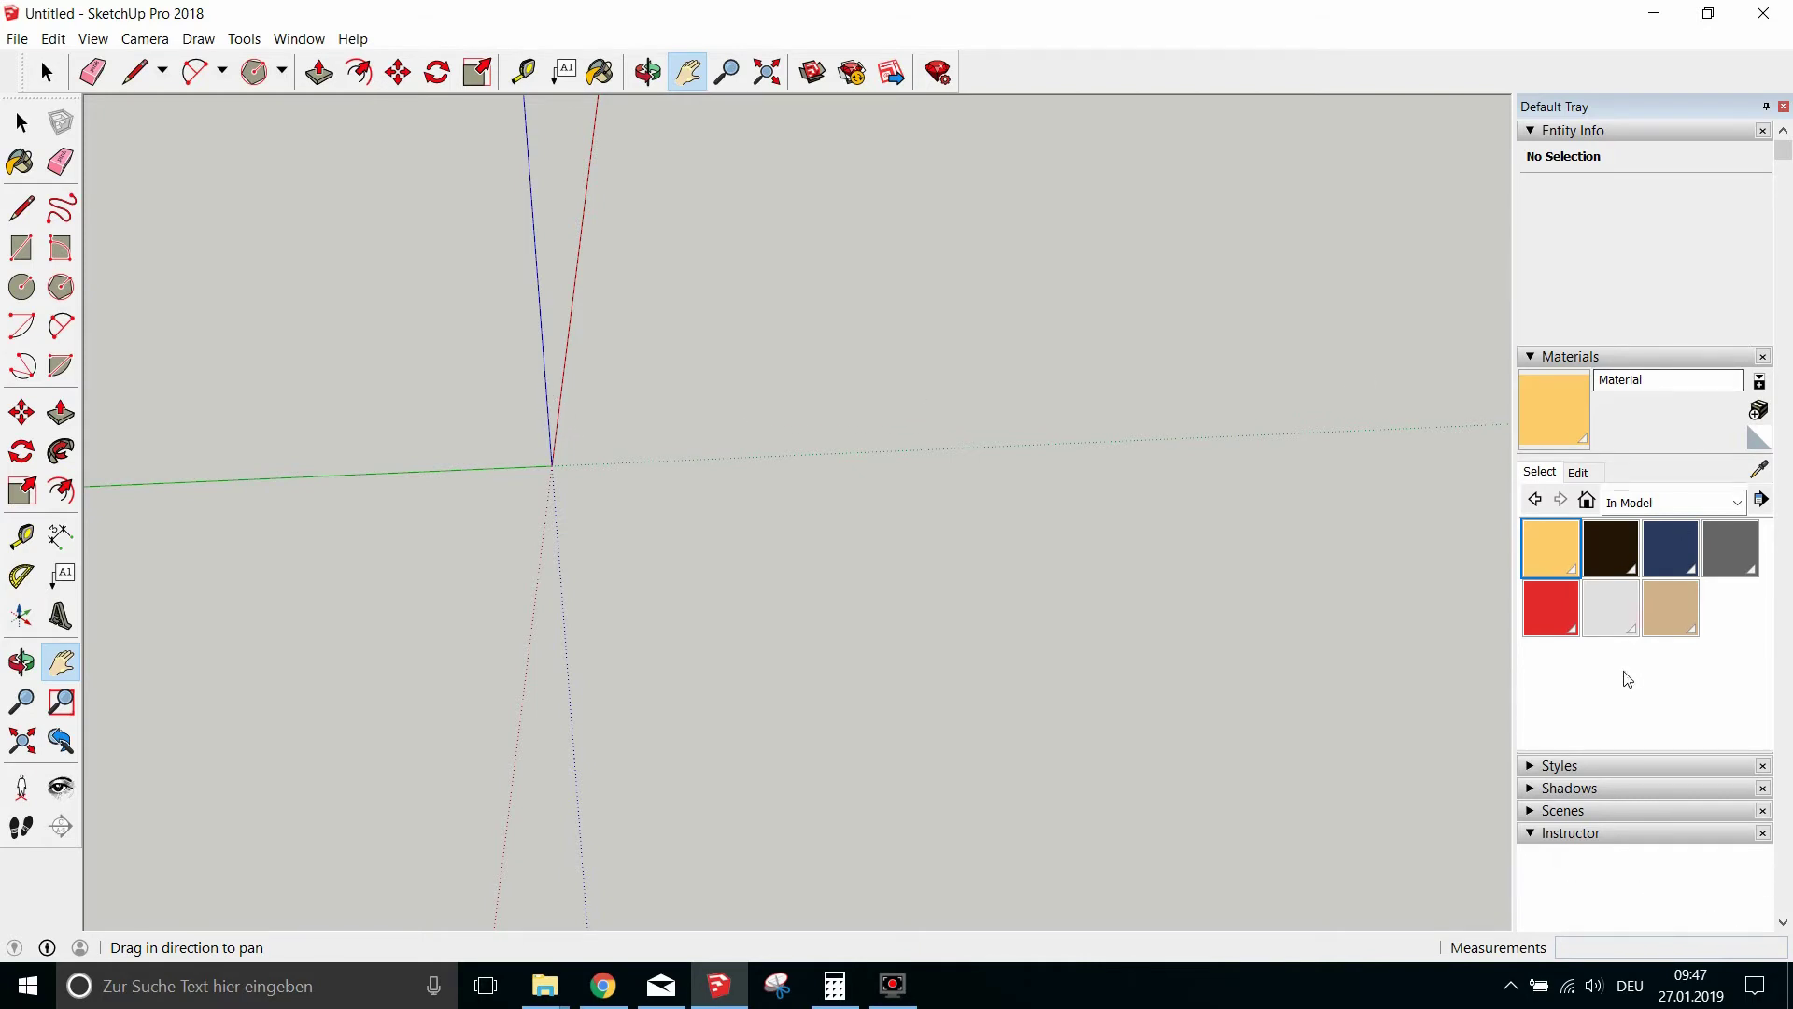
Insert the back 2 basics component from the in-model components at the axes origin and deselect it.
scroll(1625, 673, down, 3)
scroll(1610, 643, down, 8)
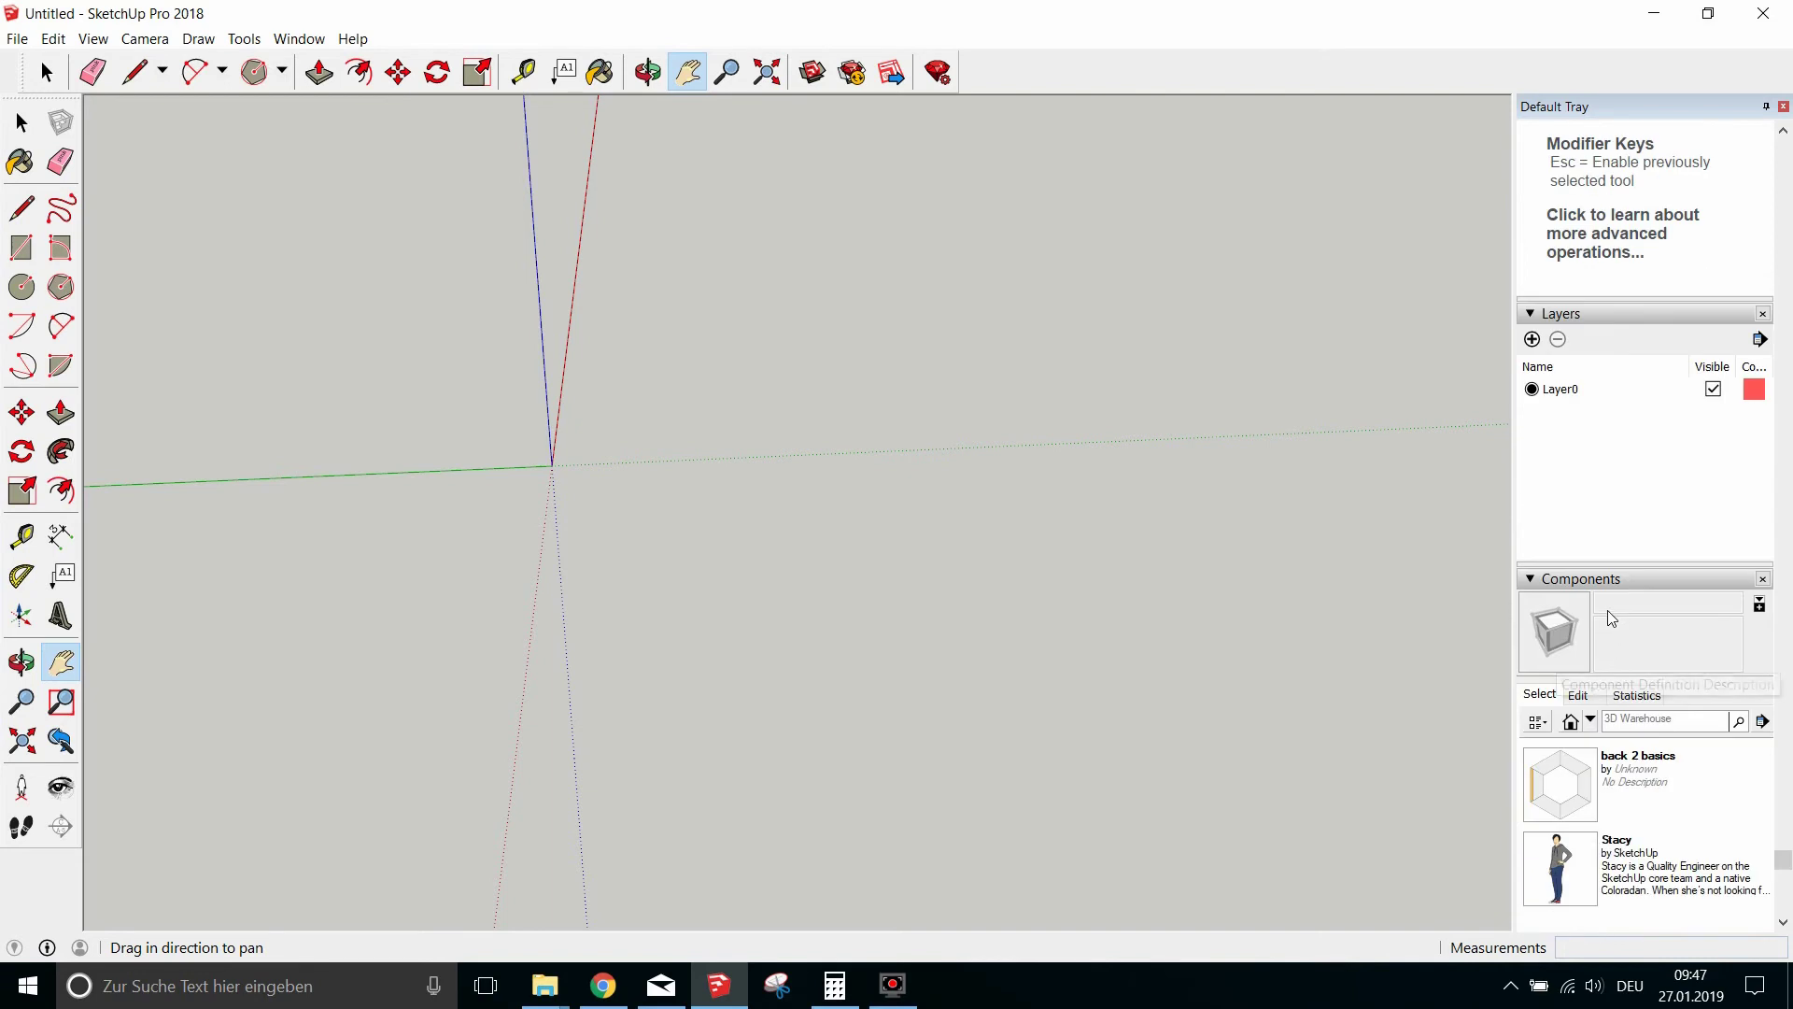
click(1569, 721)
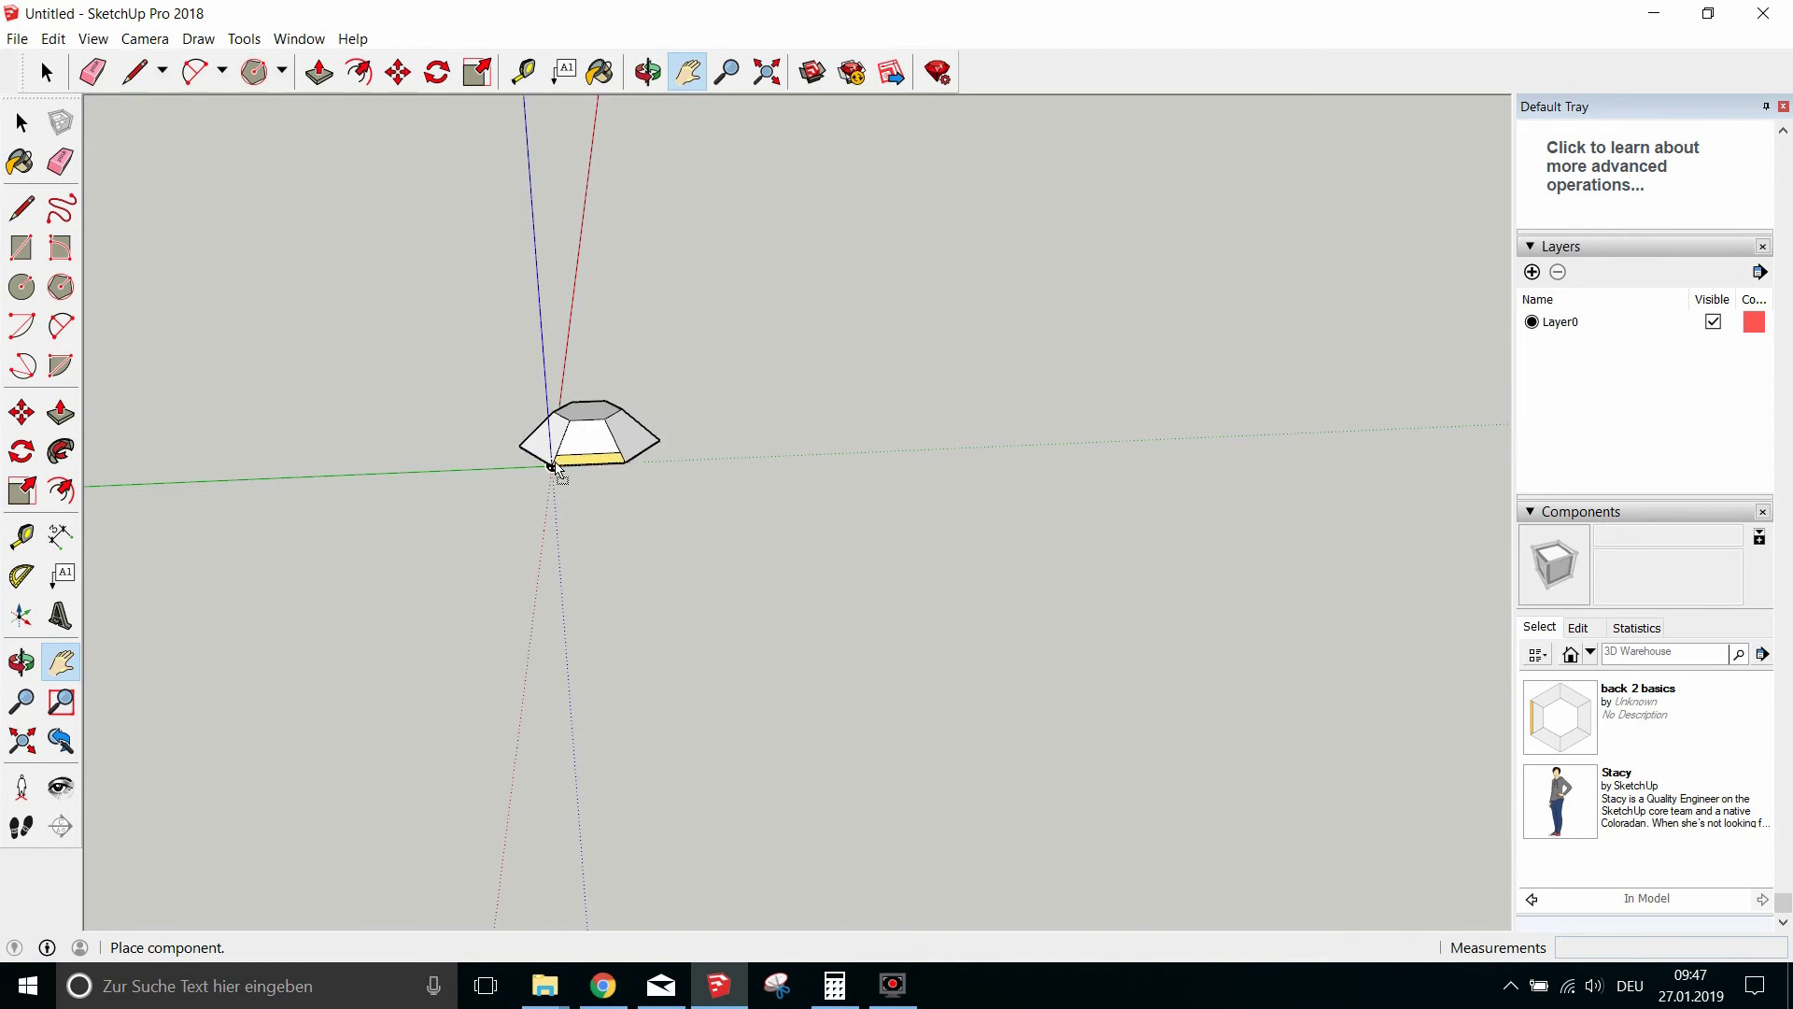
click(553, 466)
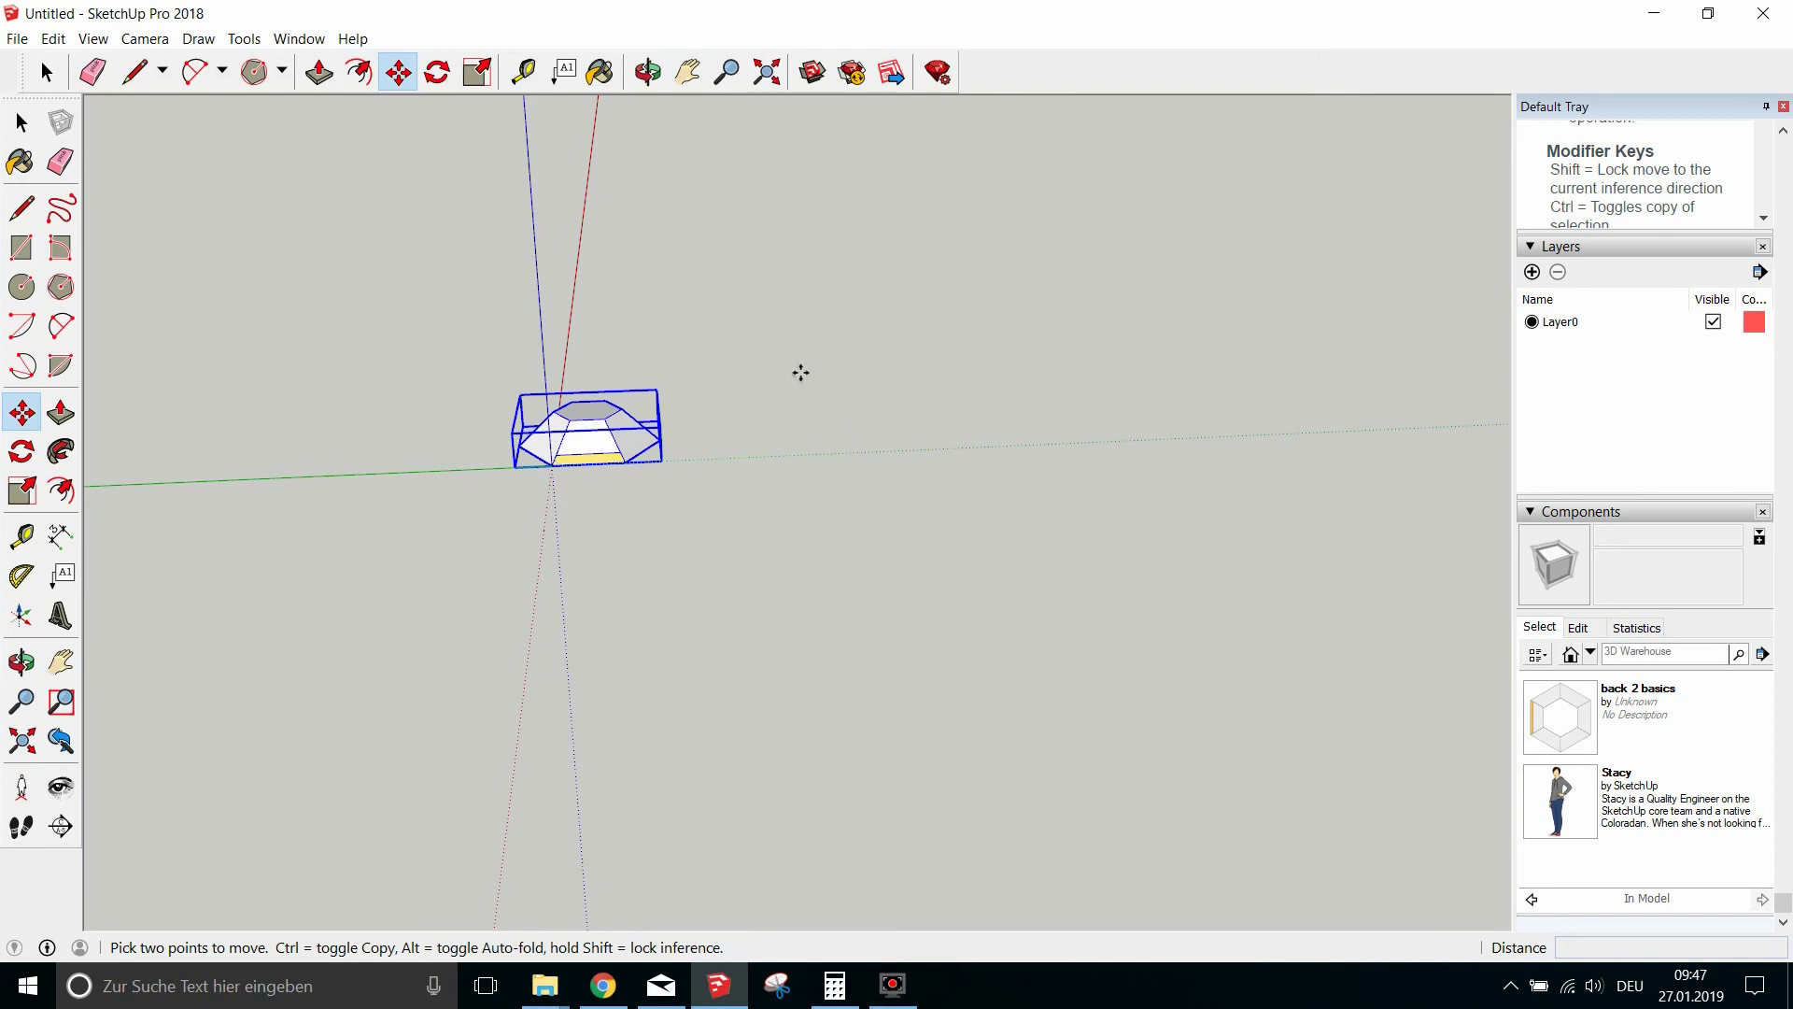
click(19, 116)
click(705, 360)
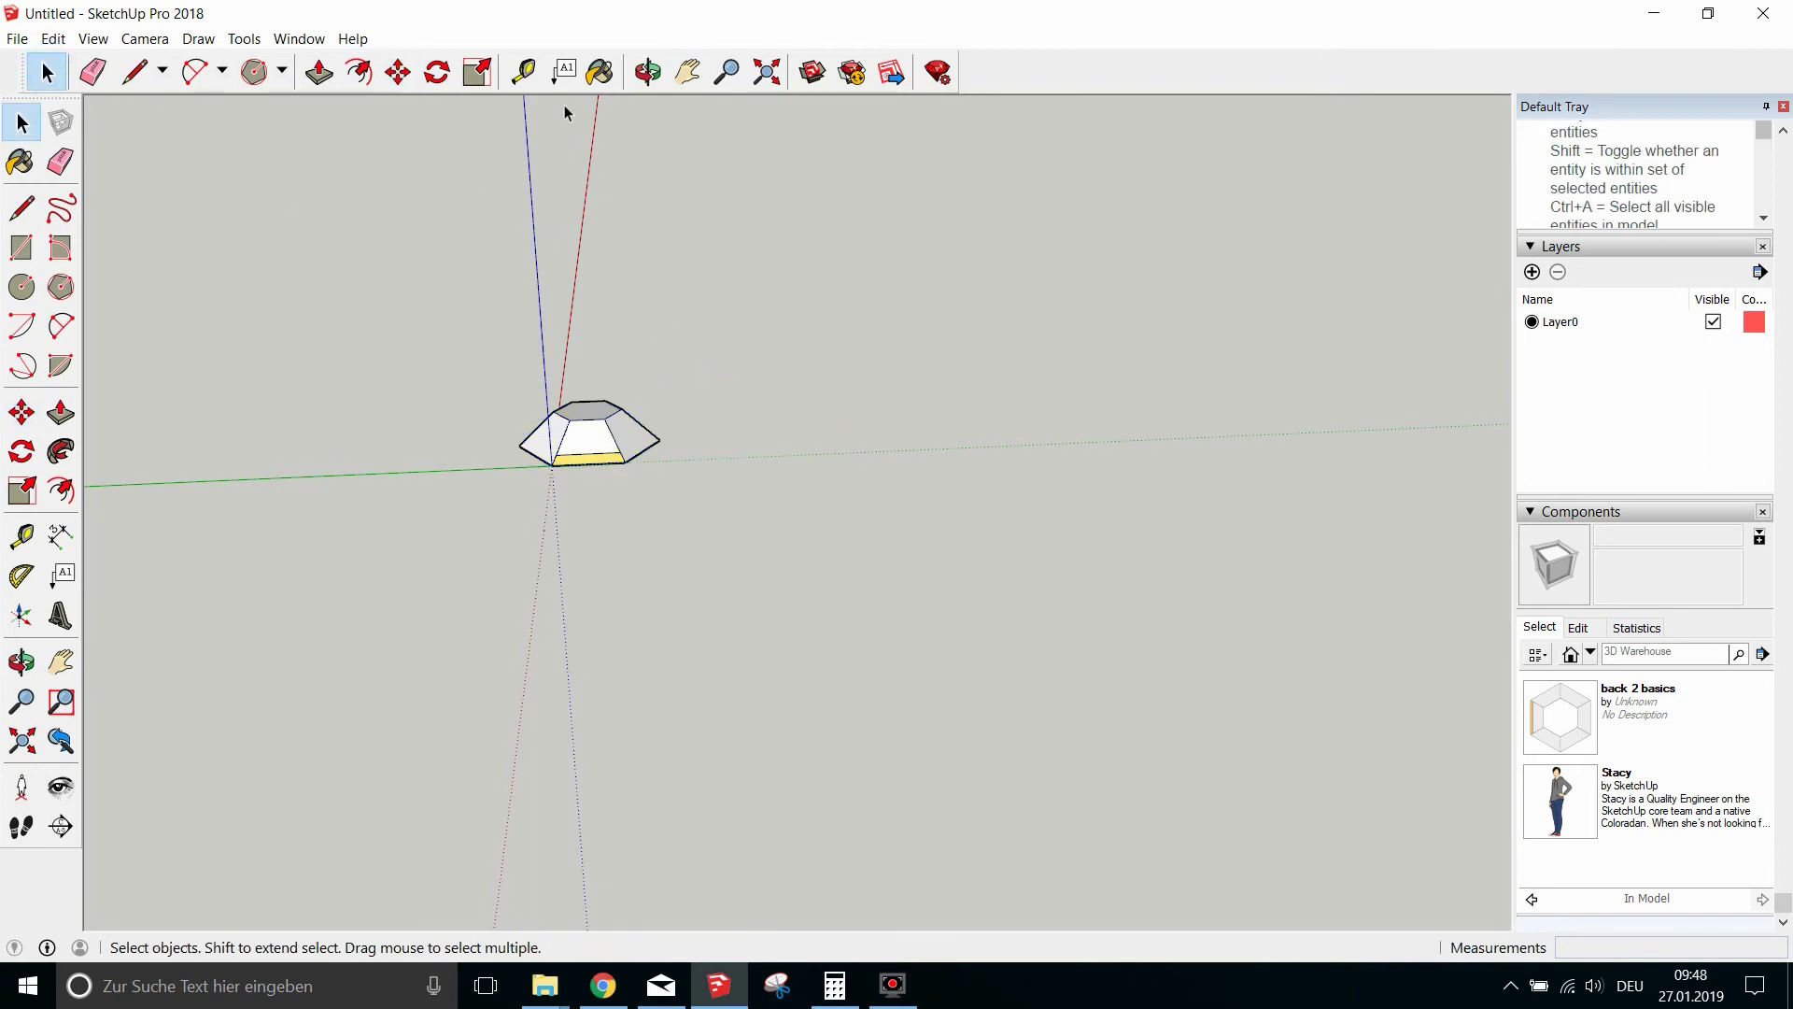
Add a screen text note reading ":-)" in the empty area above the placed component.
click(563, 72)
click(760, 276)
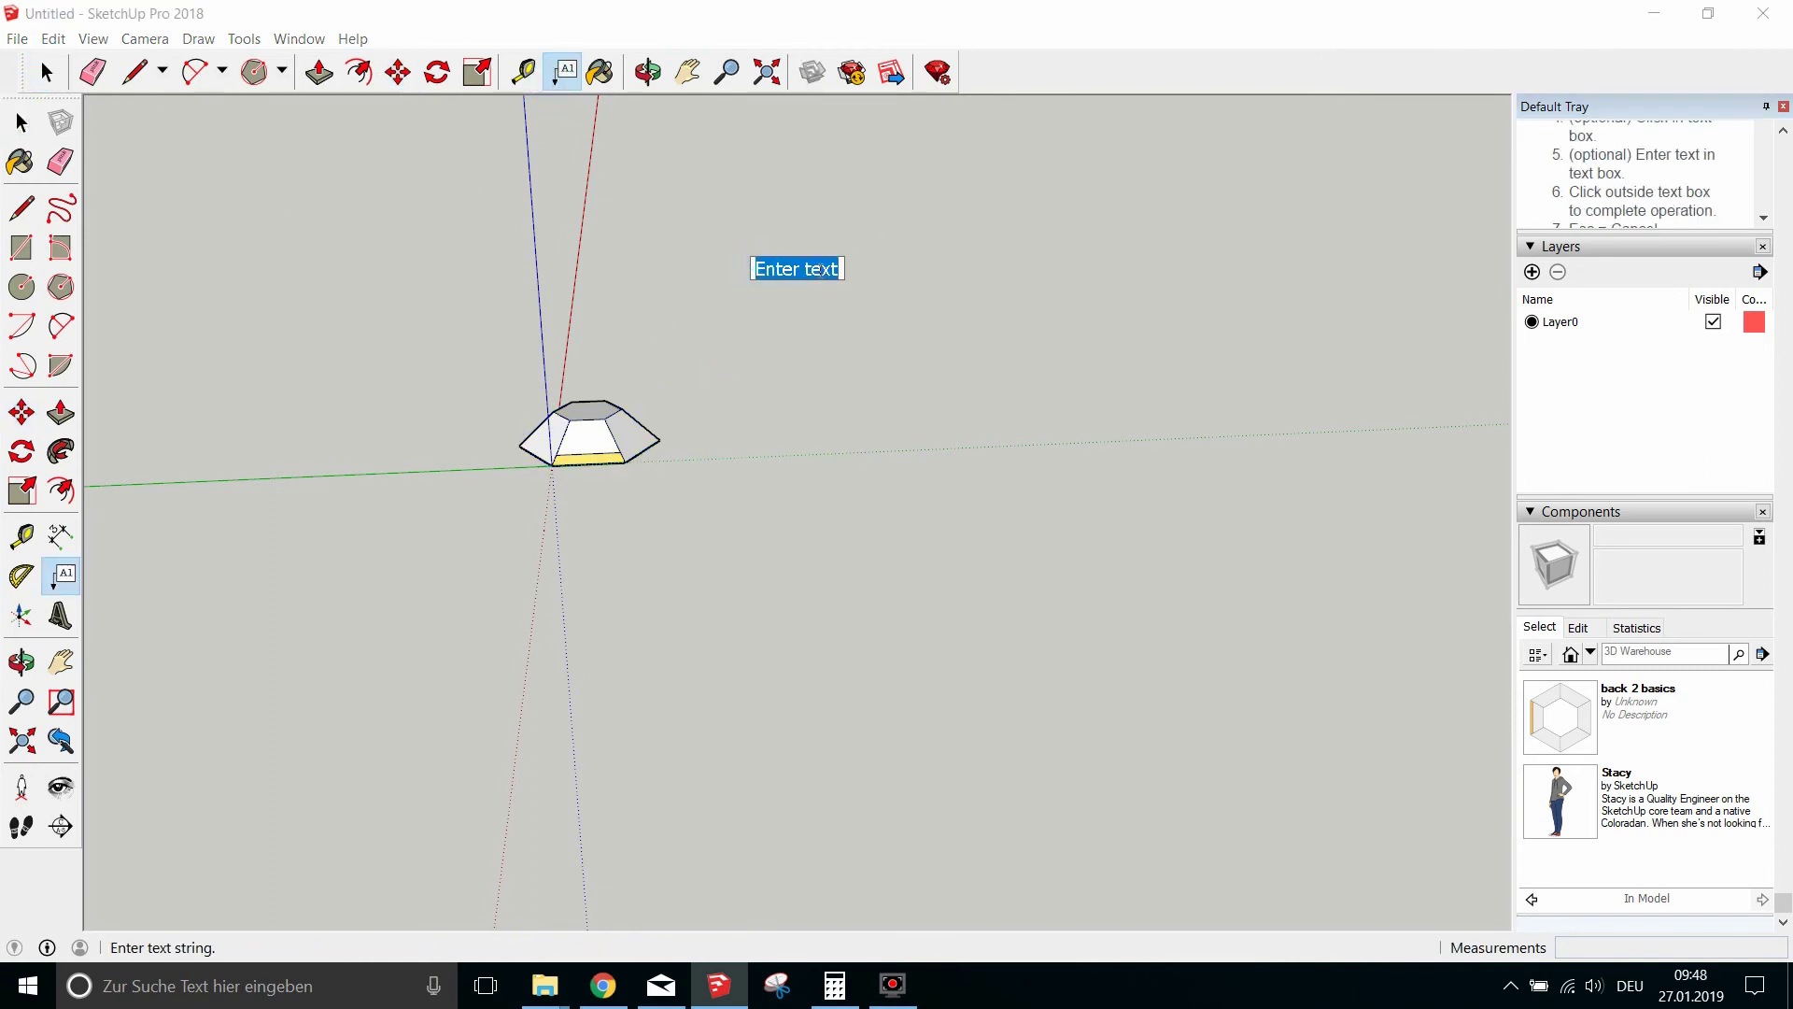
click(817, 272)
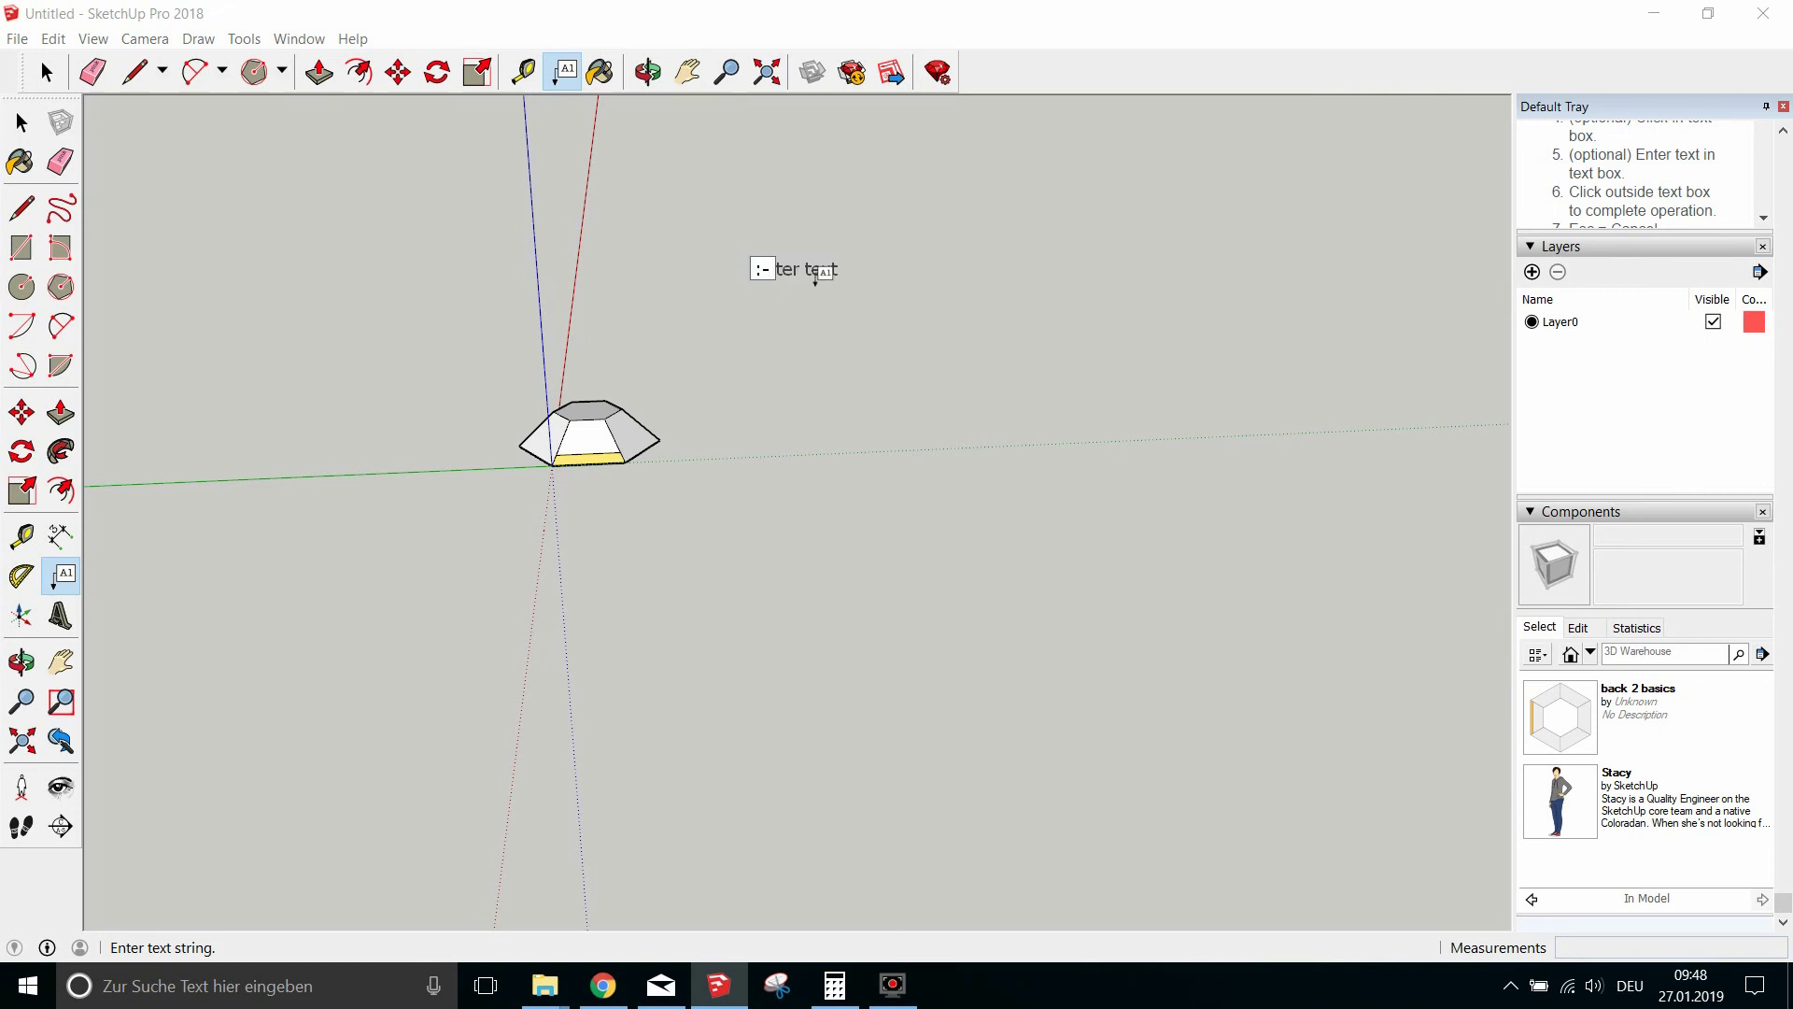
click(997, 338)
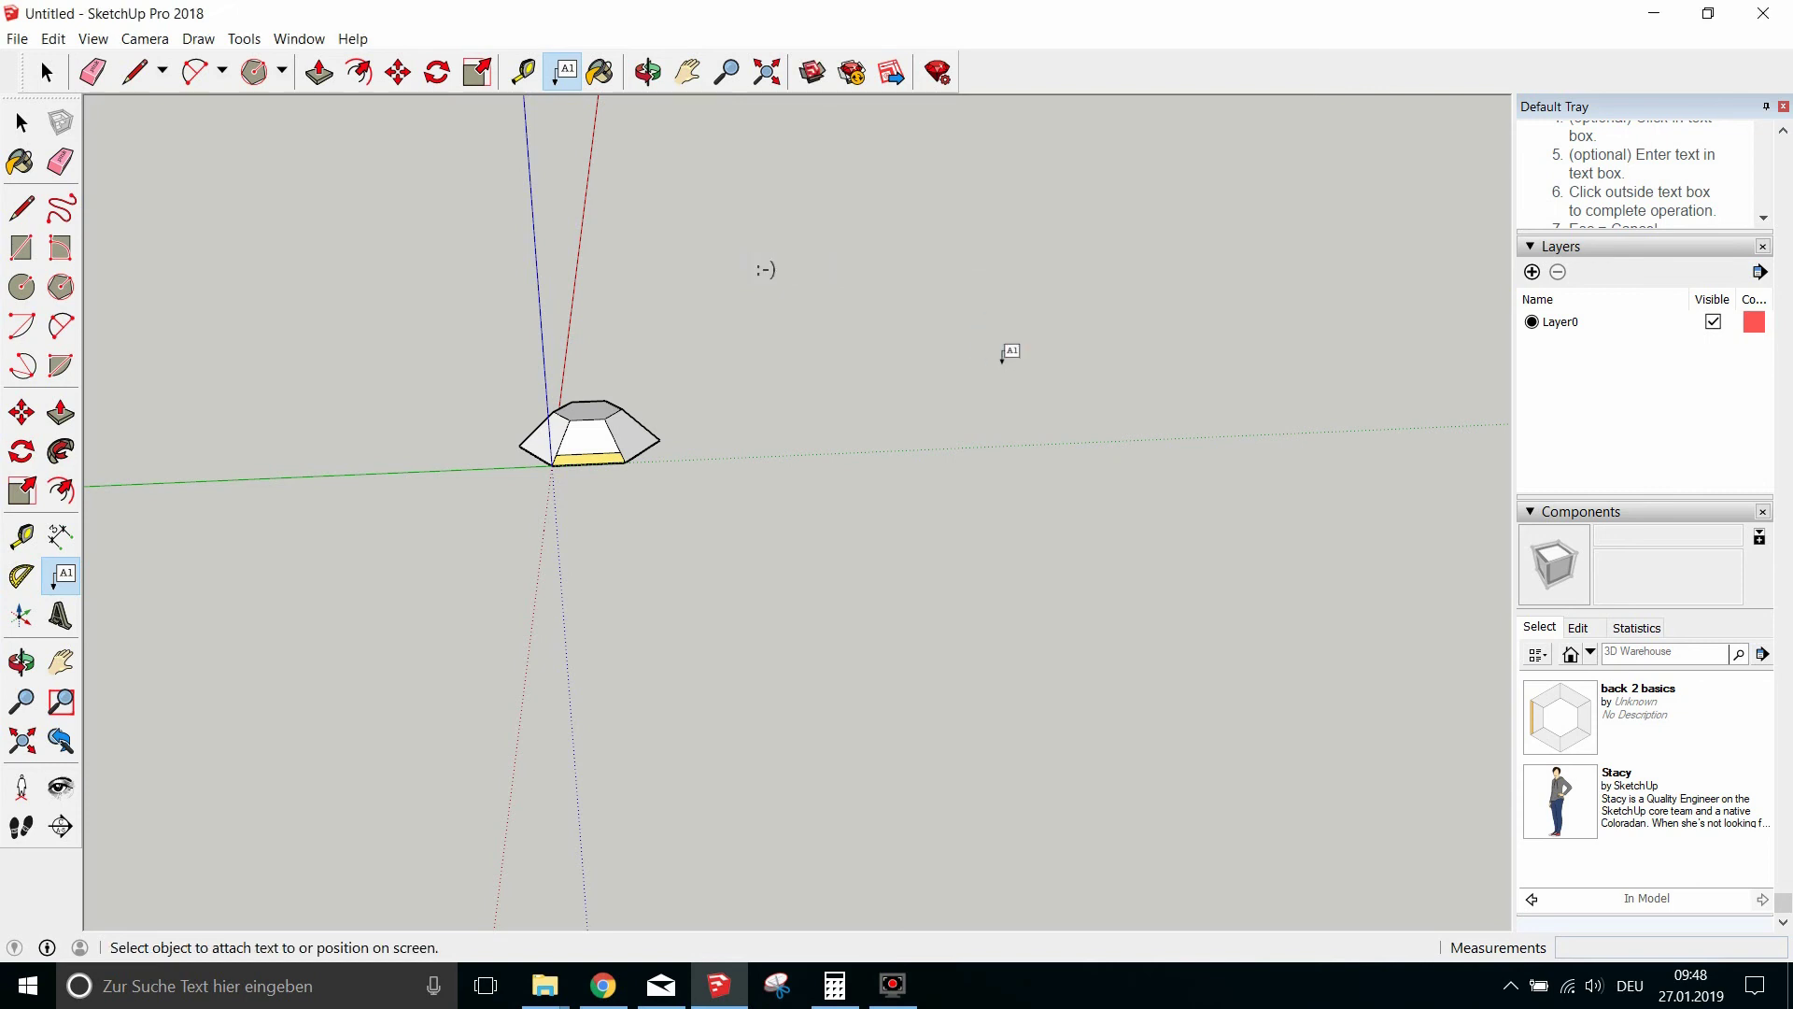